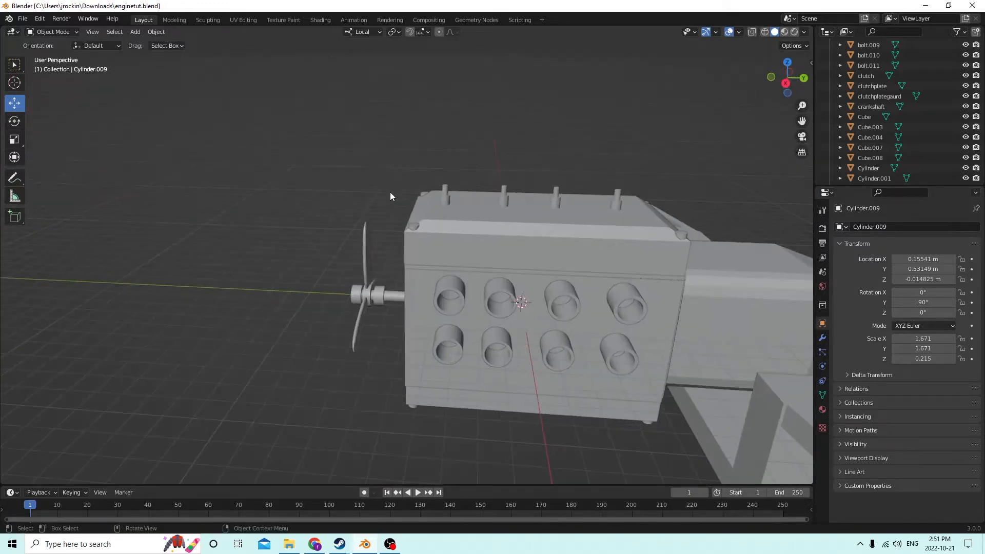
Move the four upper-row pipe cylinders on the engine block outward about 0.026 m along their local Z axis
{"action": "left_click", "coordinate": [473, 232]}
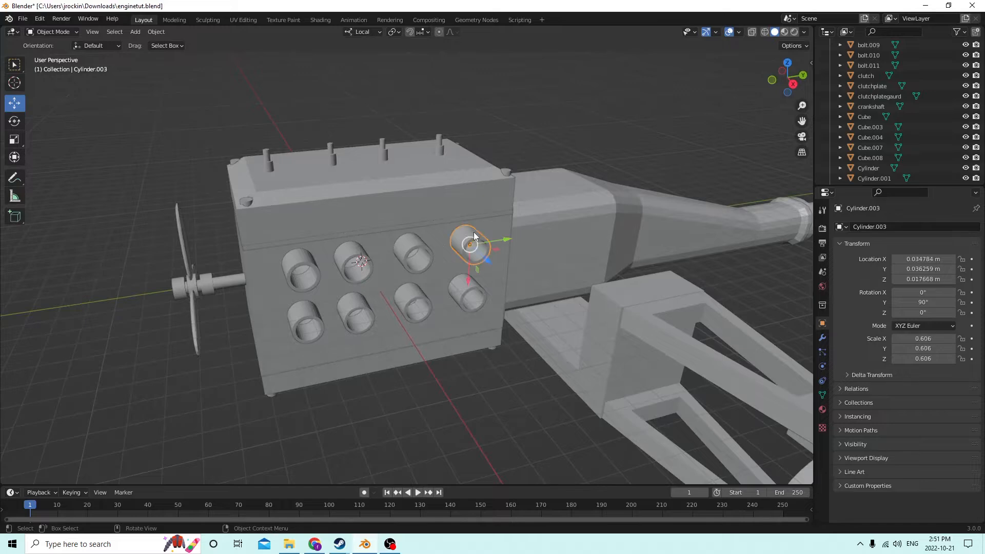
{"action": "left_click", "coordinate": [416, 242], "text": "shift"}
{"action": "left_click", "coordinate": [354, 259], "text": "shift"}
{"action": "left_click", "coordinate": [291, 270], "text": "shift"}
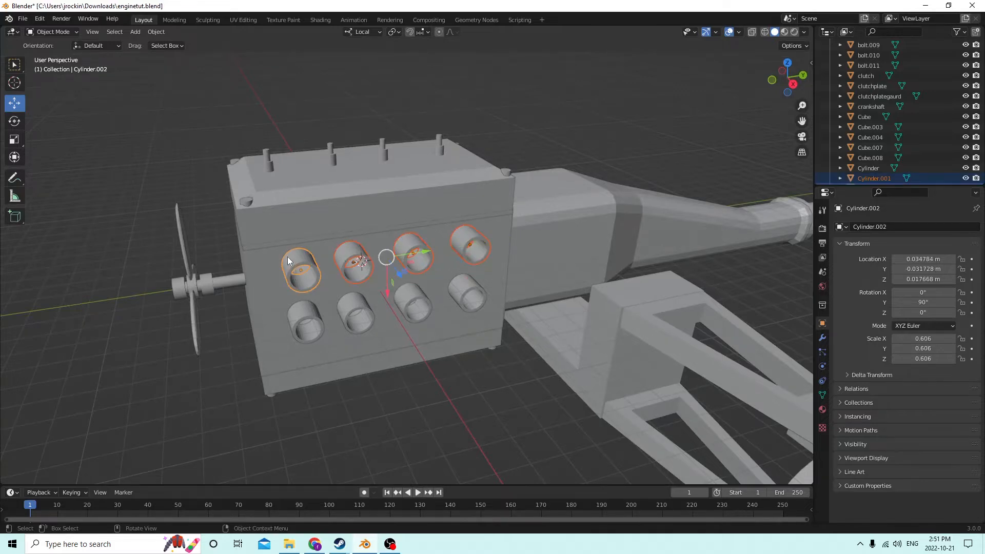
{"action": "middle_click_drag", "start_coordinate": [288, 256], "coordinate": [407, 238]}
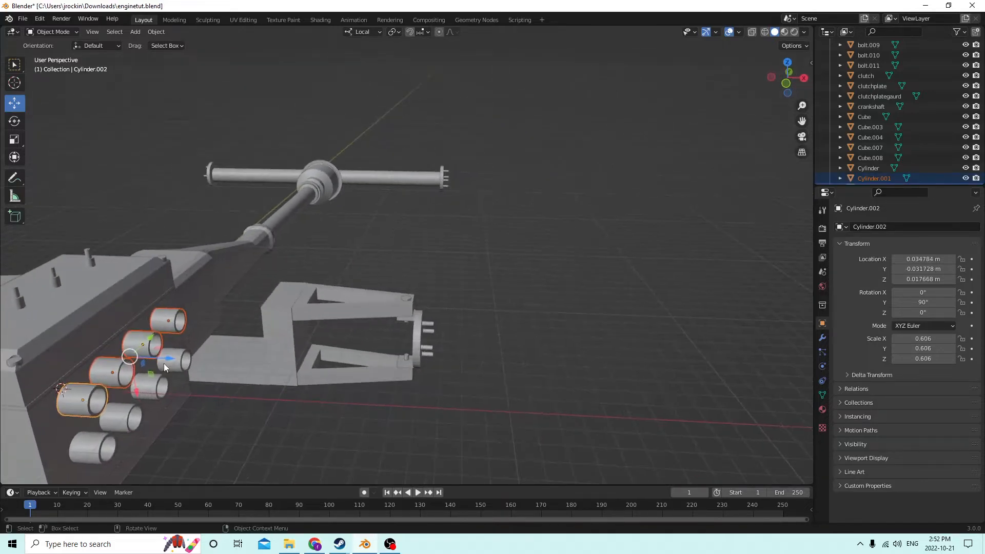
{"action": "left_click_drag", "start_coordinate": [166, 361], "coordinate": [223, 355]}
{"action": "middle_click_drag", "start_coordinate": [223, 355], "coordinate": [35, 344]}
{"action": "scroll", "coordinate": [154, 346], "scroll_direction": "up", "scroll_amount": 3}
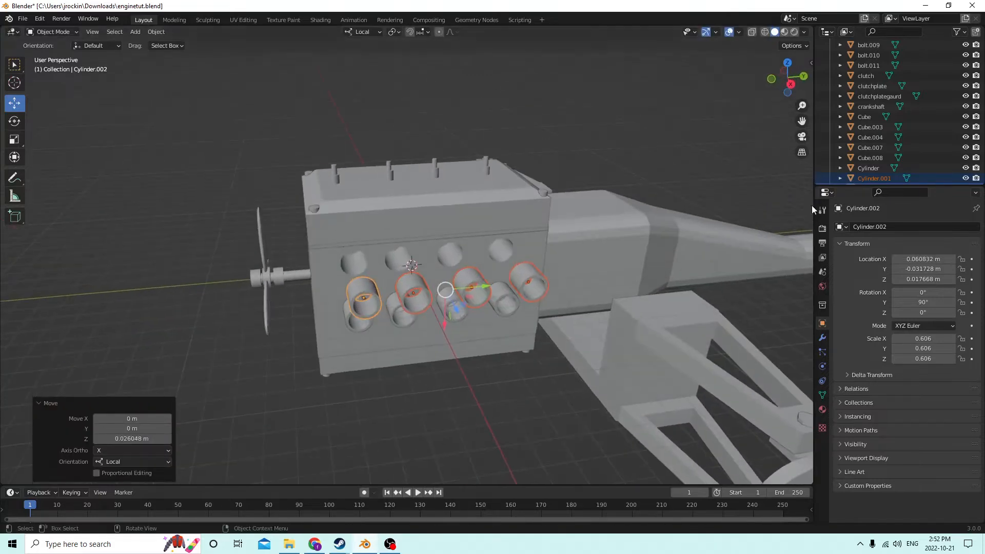
Add a cube and move it about 0.0315 m outward along local X, in front of the engine block's side
{"action": "middle_click_drag", "start_coordinate": [549, 184], "coordinate": [609, 214]}
{"action": "scroll", "coordinate": [609, 214], "scroll_direction": "down", "scroll_amount": 2}
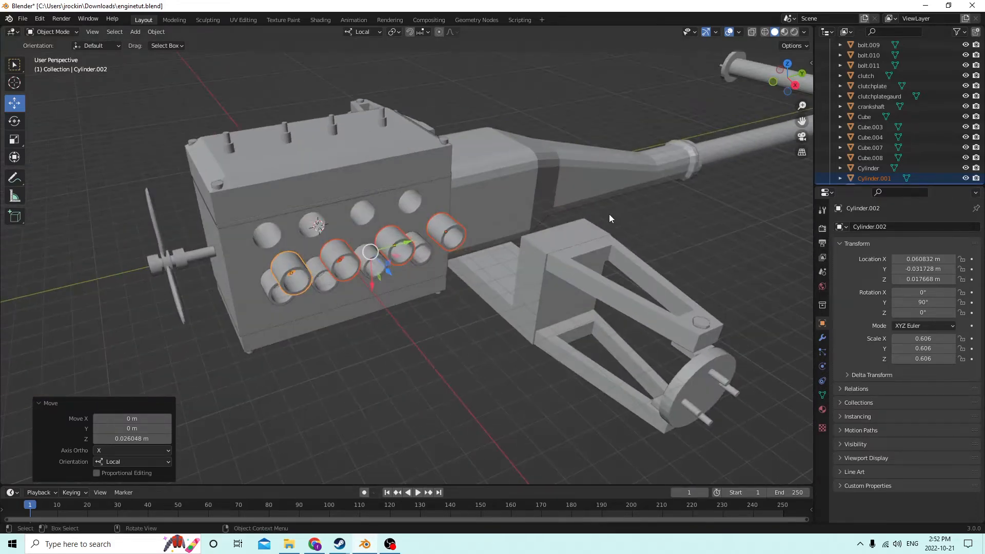
{"action": "key", "text": "shift+a"}
{"action": "mouse_move", "coordinate": [611, 214]}
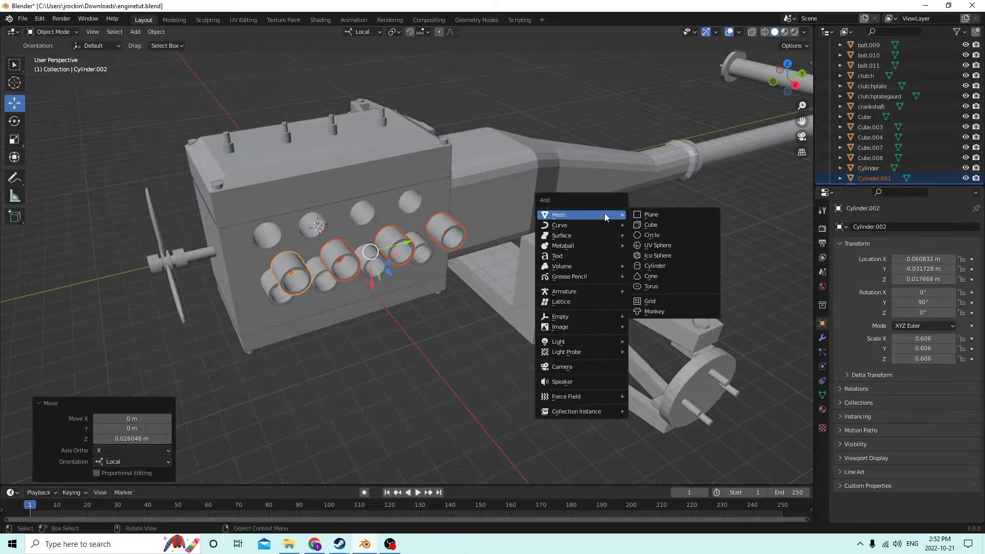
{"action": "left_click", "coordinate": [643, 224]}
{"action": "middle_click_drag", "start_coordinate": [576, 217], "coordinate": [474, 223]}
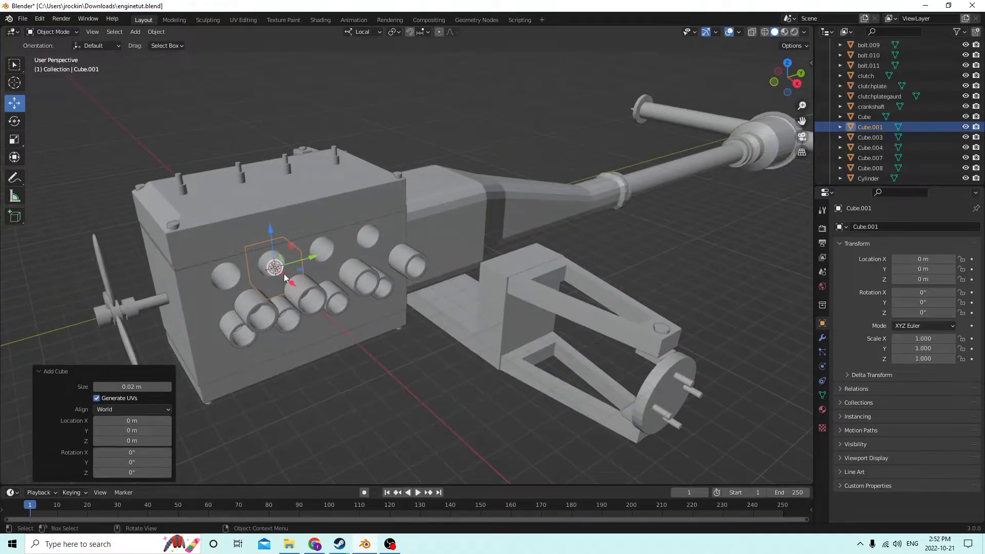
{"action": "key", "text": "g"}
{"action": "key", "text": "x"}
{"action": "key", "text": "x"}
{"action": "left_click", "coordinate": [313, 303]}
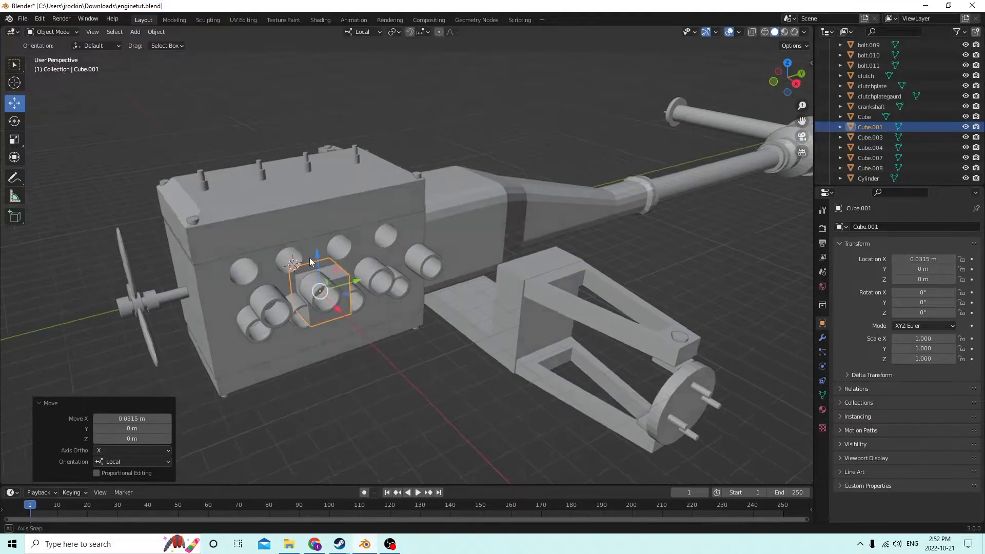
Scale the cube into a long thin plate, about 4.23 in Y and -0.102 in X
{"action": "middle_click_drag", "start_coordinate": [314, 303], "coordinate": [322, 240]}
{"action": "left_click", "coordinate": [14, 139]}
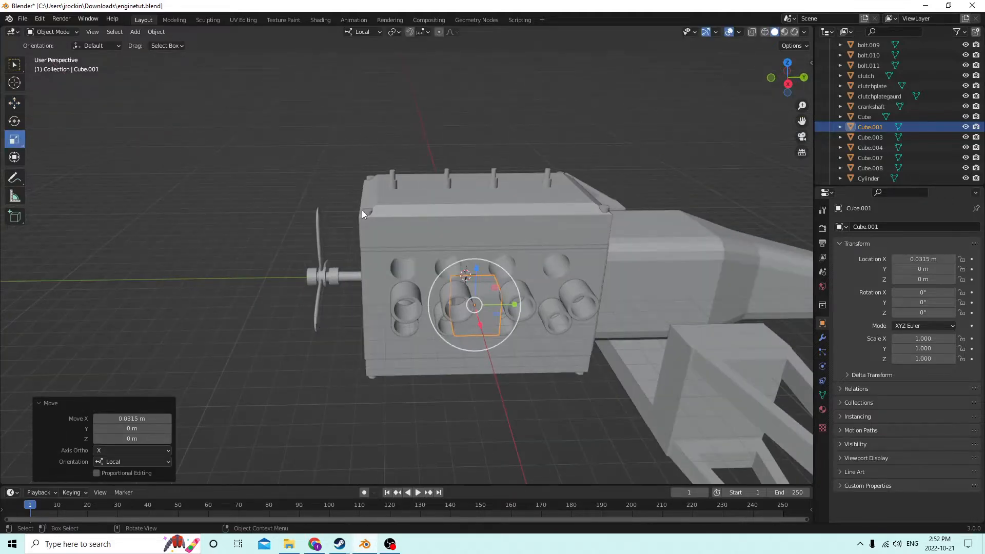
{"action": "middle_click_drag", "start_coordinate": [362, 210], "coordinate": [444, 248]}
{"action": "left_click_drag", "start_coordinate": [422, 302], "coordinate": [540, 271]}
{"action": "mouse_move", "coordinate": [540, 271]}
{"action": "middle_mouse_down"}
{"action": "mouse_move", "coordinate": [605, 247]}
{"action": "mouse_move", "coordinate": [550, 259]}
{"action": "middle_mouse_up"}
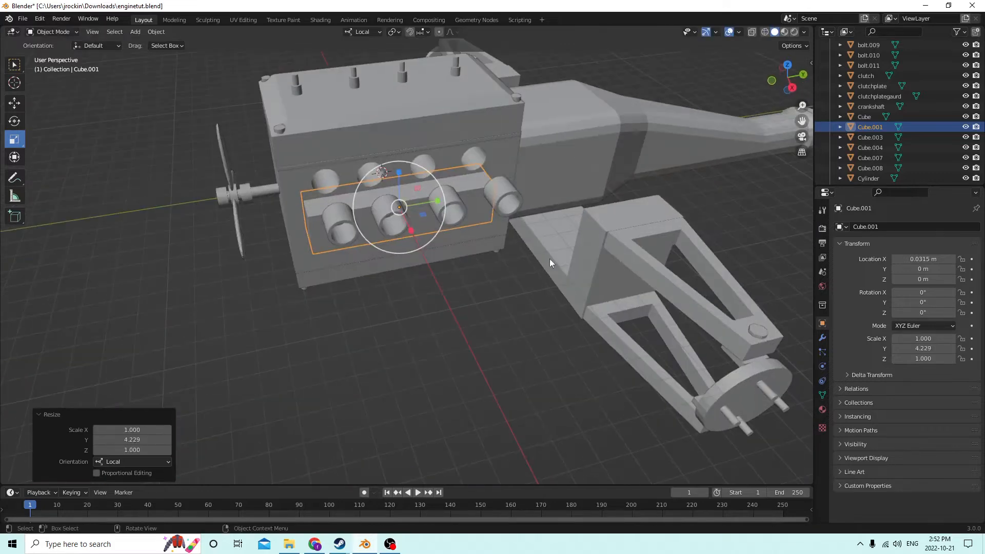
{"action": "left_click_drag", "start_coordinate": [802, 122], "coordinate": [955, 111]}
{"action": "middle_click_drag", "start_coordinate": [477, 163], "coordinate": [571, 144]}
{"action": "left_click_drag", "start_coordinate": [198, 295], "coordinate": [156, 298]}
{"action": "middle_click_drag", "start_coordinate": [156, 299], "coordinate": [162, 273]}
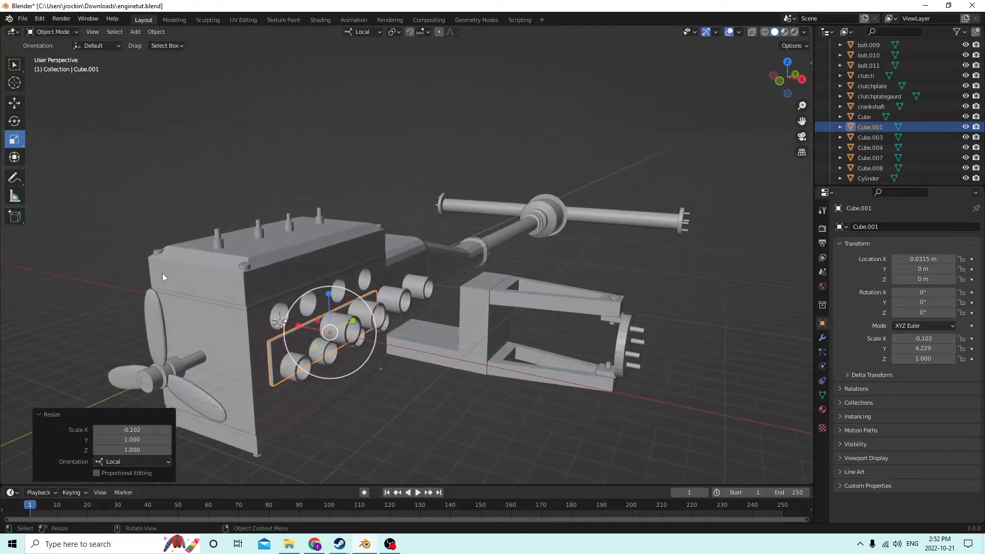
Raise the plate about 0.0164 m along Z to the level of the upper row of holes
{"action": "left_click", "coordinate": [14, 103]}
{"action": "left_click_drag", "start_coordinate": [327, 292], "coordinate": [322, 260]}
{"action": "middle_click_drag", "start_coordinate": [306, 259], "coordinate": [268, 250]}
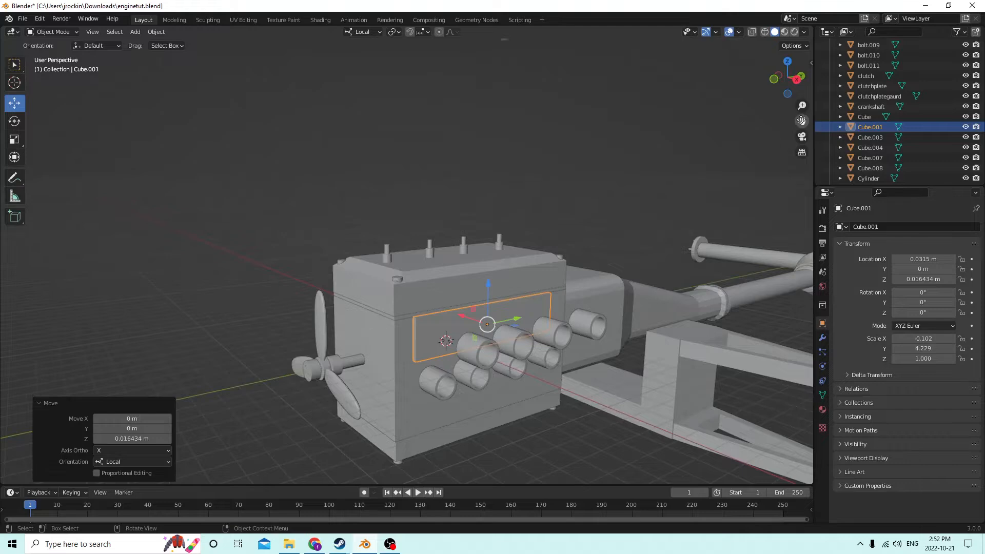
{"action": "left_click_drag", "start_coordinate": [802, 121], "coordinate": [611, 158]}
{"action": "middle_click_drag", "start_coordinate": [536, 170], "coordinate": [519, 238]}
{"action": "scroll", "coordinate": [506, 192], "scroll_direction": "up", "scroll_amount": 9}
{"action": "left_click", "coordinate": [500, 264]}
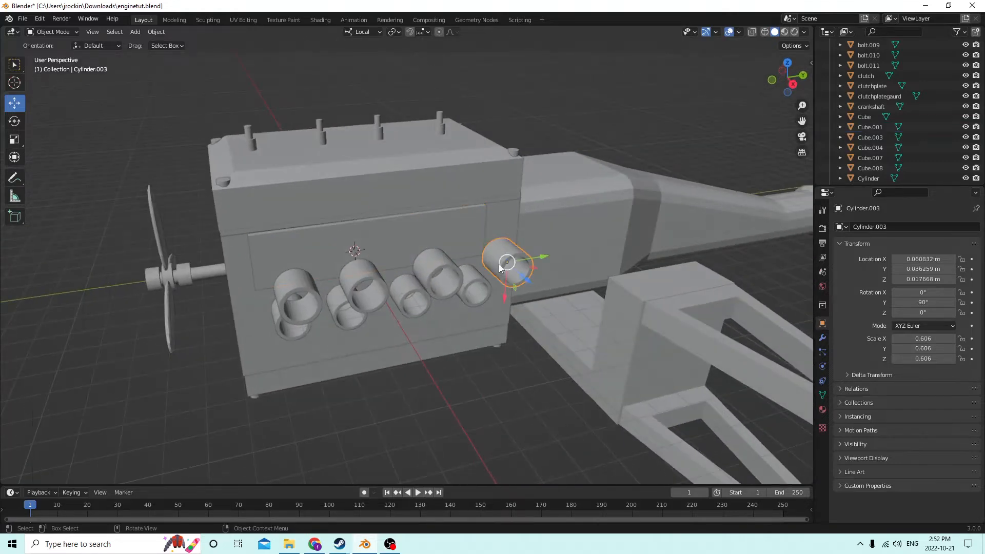
{"action": "left_click", "coordinate": [435, 269], "text": "shift"}
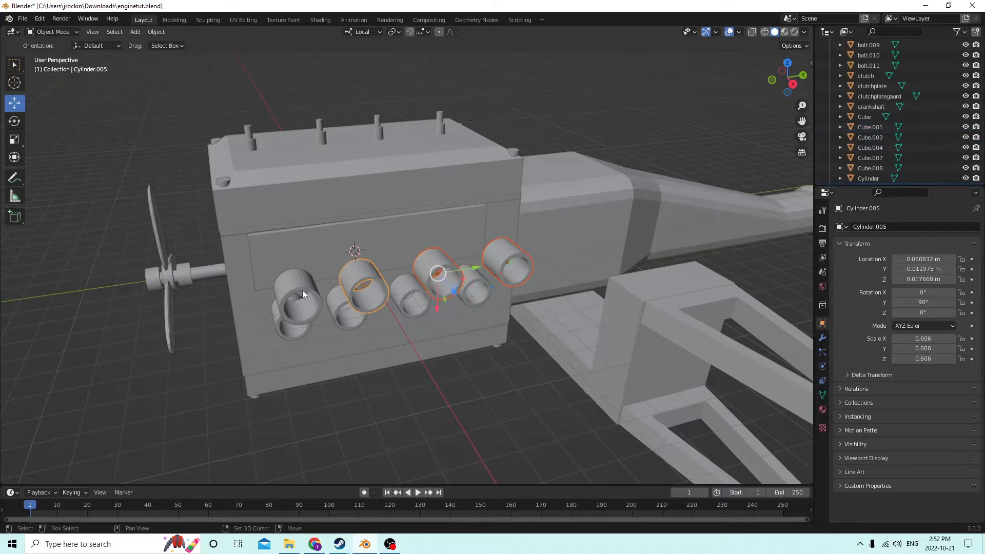
{"action": "left_click", "coordinate": [361, 285], "text": "shift"}
{"action": "middle_click_drag", "start_coordinate": [361, 285], "coordinate": [382, 224]}
{"action": "left_click_drag", "start_coordinate": [802, 122], "coordinate": [813, 111]}
Move the plate about 0.015 m farther away from the engine block along its local X axis
{"action": "scroll", "coordinate": [636, 236], "scroll_direction": "down", "scroll_amount": 2}
{"action": "mouse_move", "coordinate": [574, 260]}
{"action": "middle_mouse_down"}
{"action": "mouse_move", "coordinate": [586, 237]}
{"action": "mouse_move", "coordinate": [561, 251]}
{"action": "middle_mouse_up"}
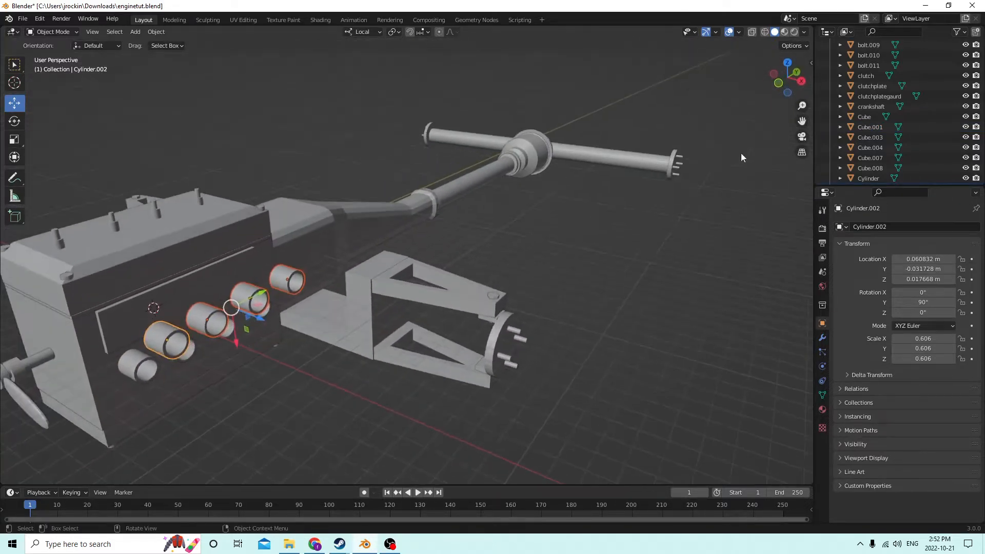
{"action": "left_click_drag", "start_coordinate": [802, 122], "coordinate": [243, 268]}
{"action": "middle_click_drag", "start_coordinate": [243, 268], "coordinate": [330, 269]}
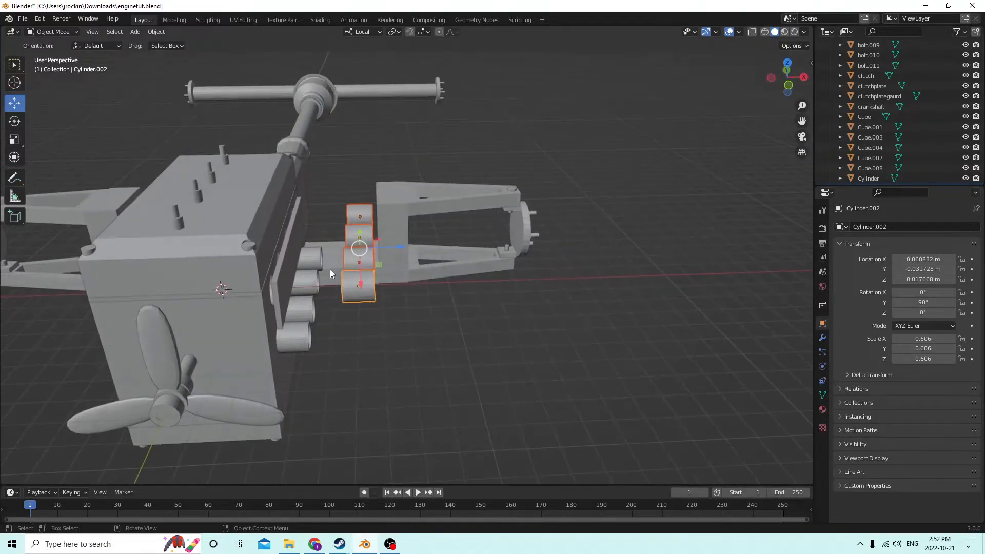
{"action": "left_click", "coordinate": [287, 262]}
{"action": "left_click_drag", "start_coordinate": [254, 248], "coordinate": [285, 245]}
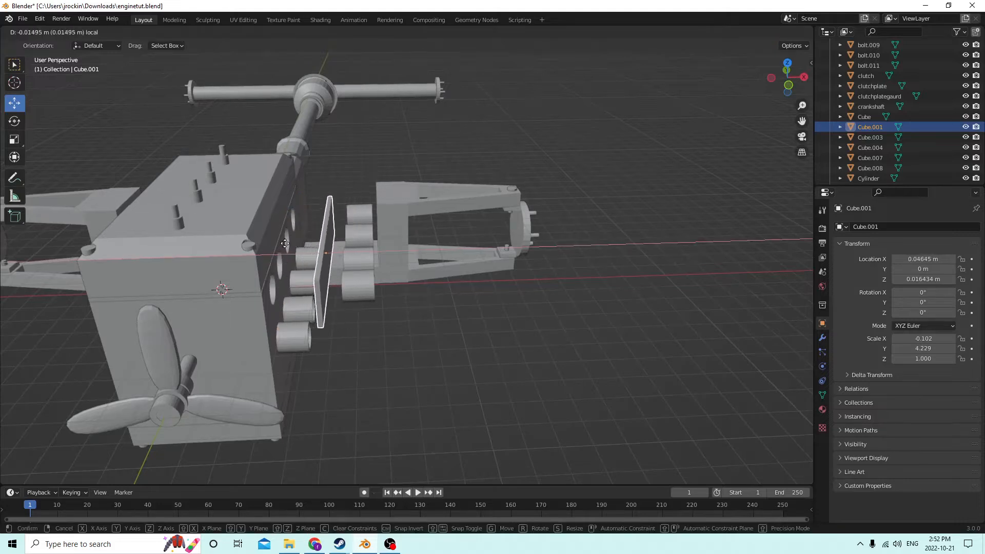
Duplicate the four upper-row cylinders and shift the copies about 0.014 m back along local Z, through the plate
{"action": "left_click", "coordinate": [357, 259]}
{"action": "left_click", "coordinate": [358, 234], "text": "shift"}
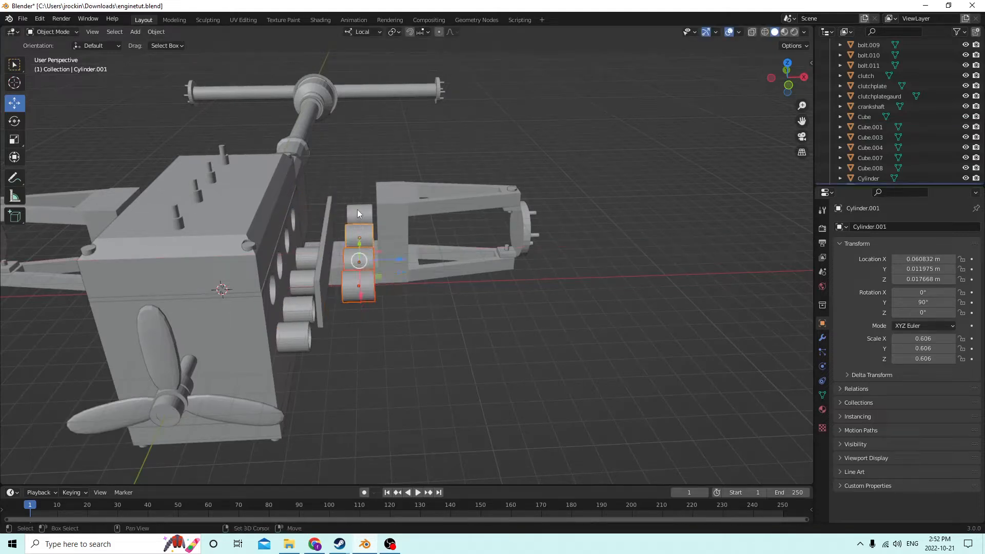
{"action": "left_click", "coordinate": [359, 211], "text": "shift"}
{"action": "key", "text": "shift+d"}
{"action": "right_click", "coordinate": [472, 209]}
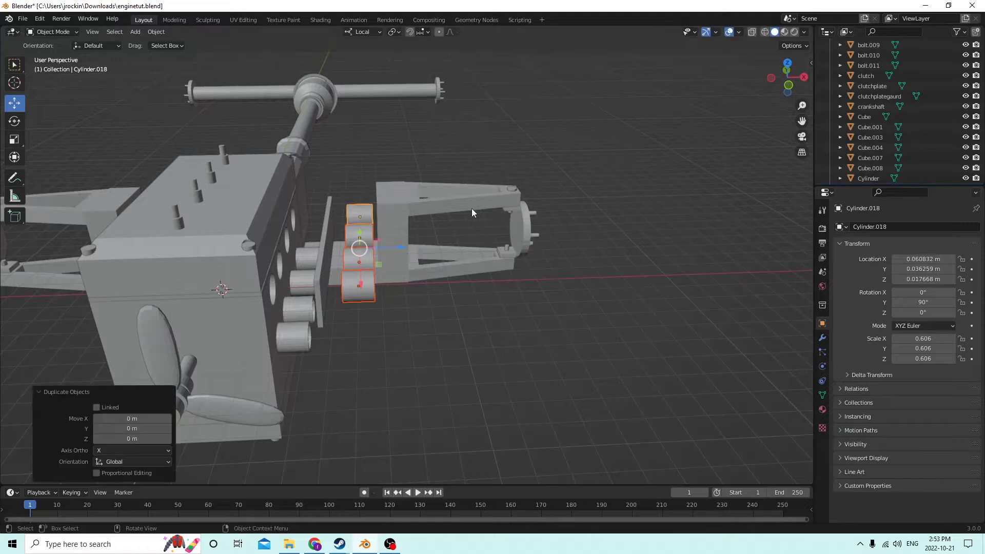
{"action": "left_click_drag", "start_coordinate": [400, 250], "coordinate": [365, 244]}
{"action": "middle_click_drag", "start_coordinate": [365, 245], "coordinate": [448, 238]}
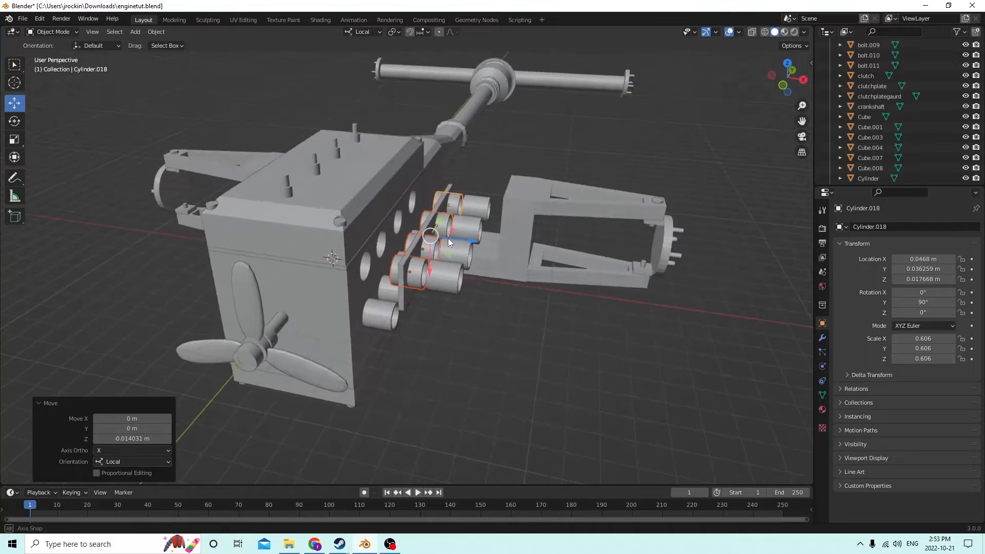
Try cutting the four duplicated cylinders out of the plate with a Bool Tool Auto Boolean Difference, and undo the cut
{"action": "left_click", "coordinate": [413, 245]}
{"action": "left_click", "coordinate": [156, 32]}
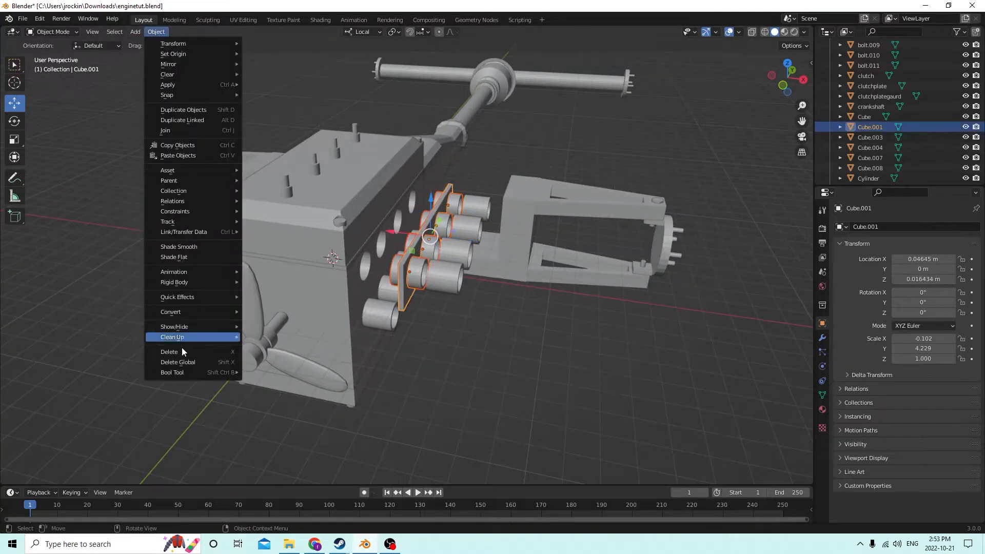
{"action": "mouse_move", "coordinate": [170, 374]}
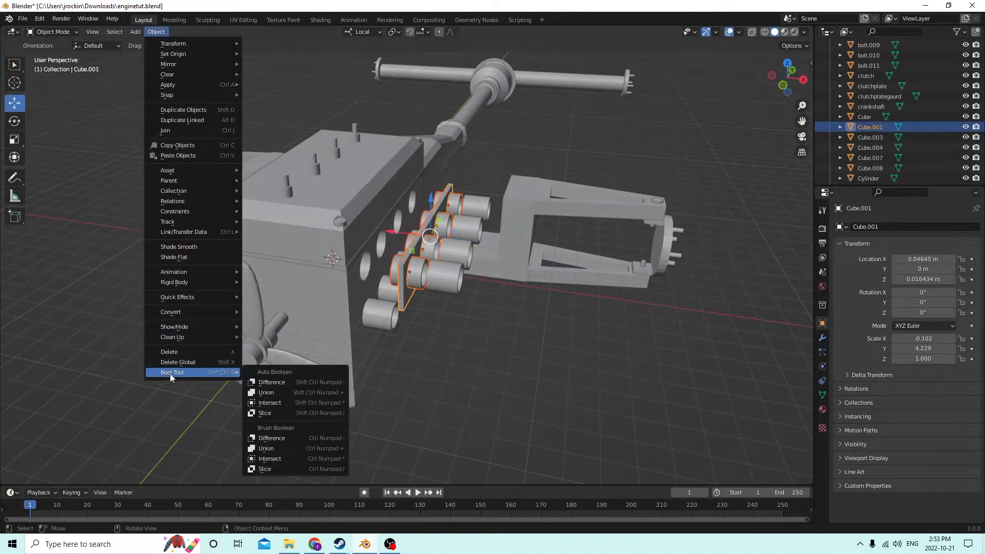
{"action": "left_click", "coordinate": [270, 386]}
{"action": "middle_click_drag", "start_coordinate": [270, 386], "coordinate": [312, 310]}
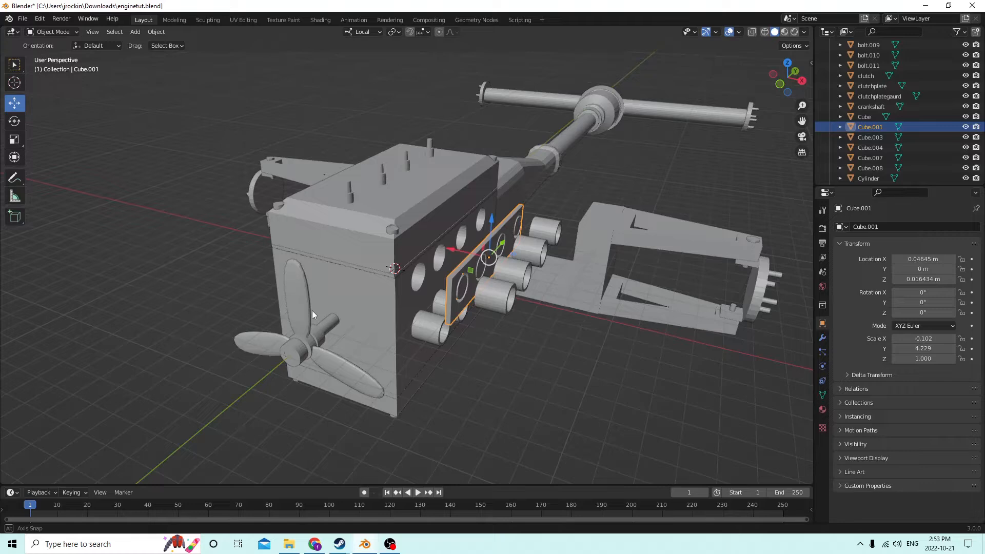
{"action": "left_click", "coordinate": [40, 18]}
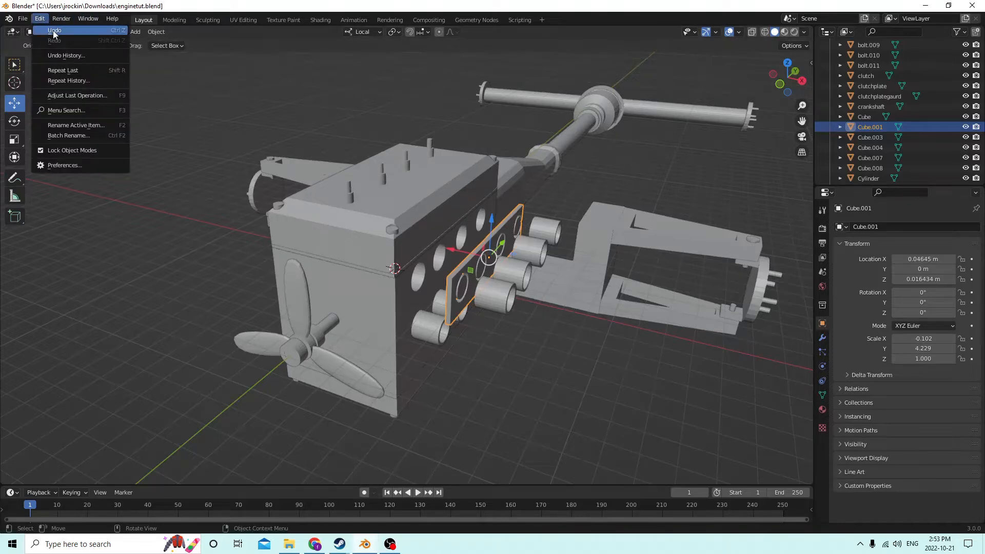
{"action": "left_click", "coordinate": [53, 32]}
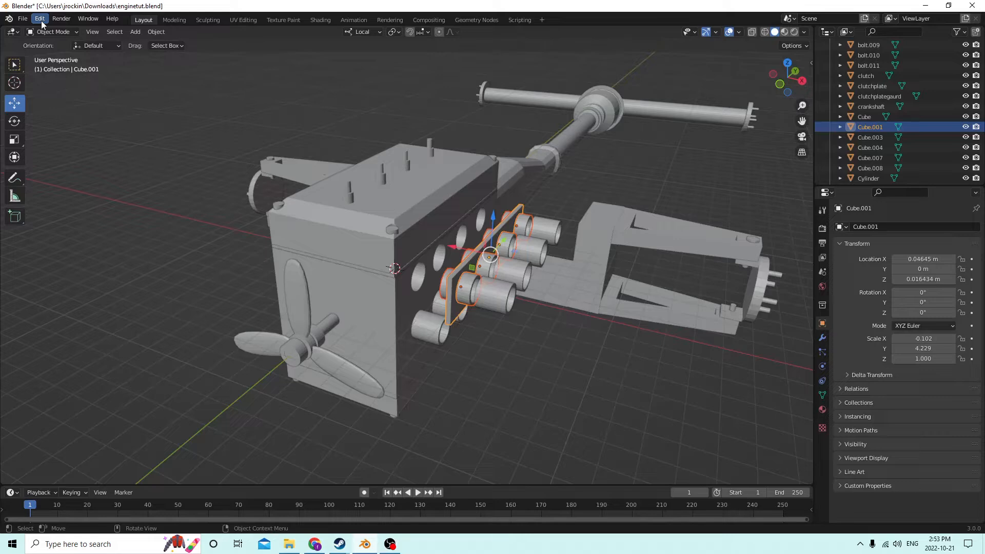
{"action": "middle_click_drag", "start_coordinate": [544, 282], "coordinate": [358, 261]}
{"action": "middle_click_drag", "start_coordinate": [524, 336], "coordinate": [667, 354]}
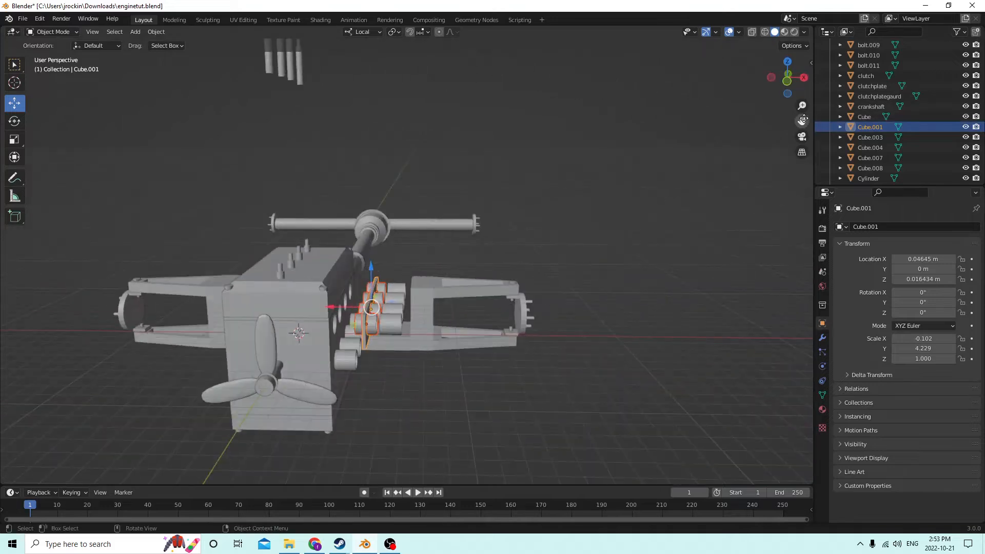
{"action": "left_click_drag", "start_coordinate": [804, 123], "coordinate": [565, 131]}
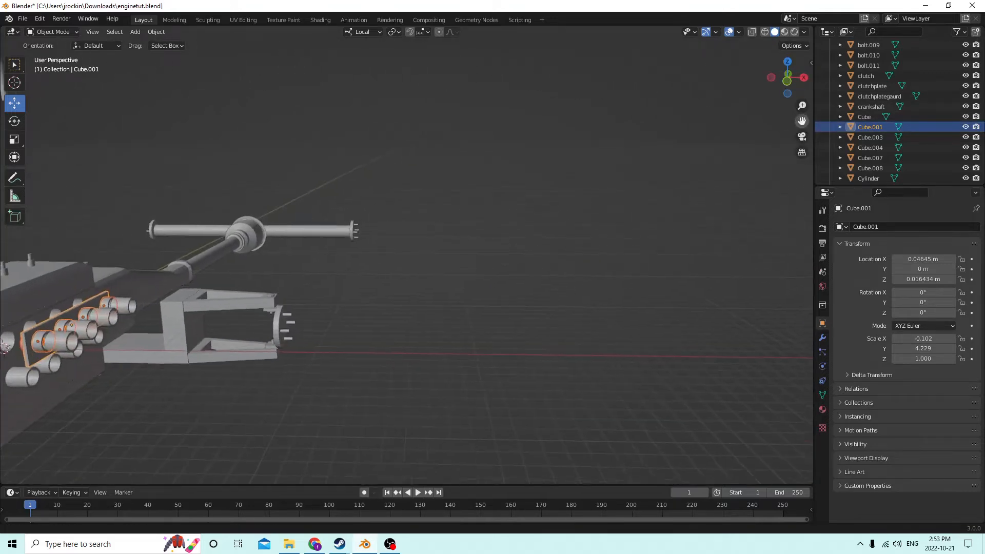
{"action": "middle_click_drag", "start_coordinate": [739, 159], "coordinate": [643, 269]}
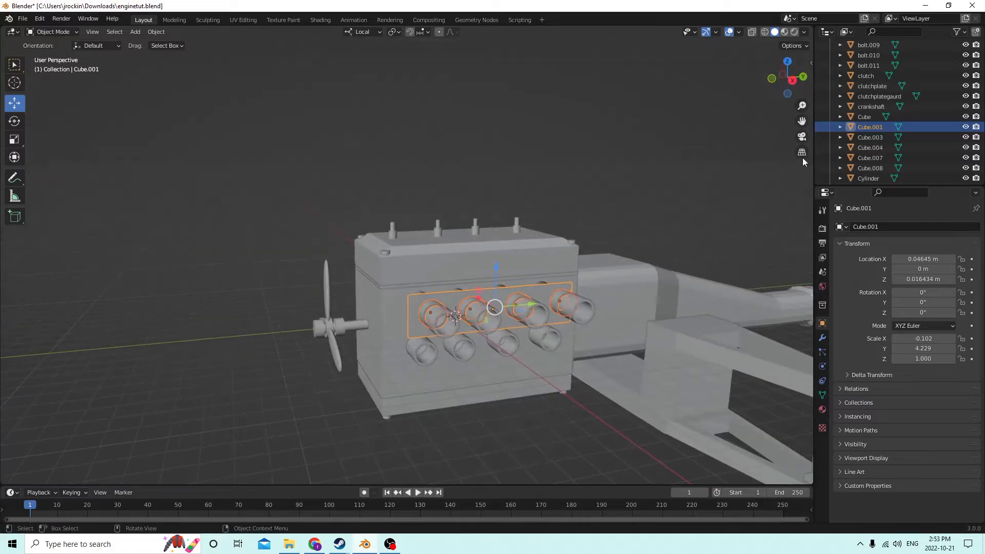
{"action": "left_click_drag", "start_coordinate": [803, 122], "coordinate": [801, 123]}
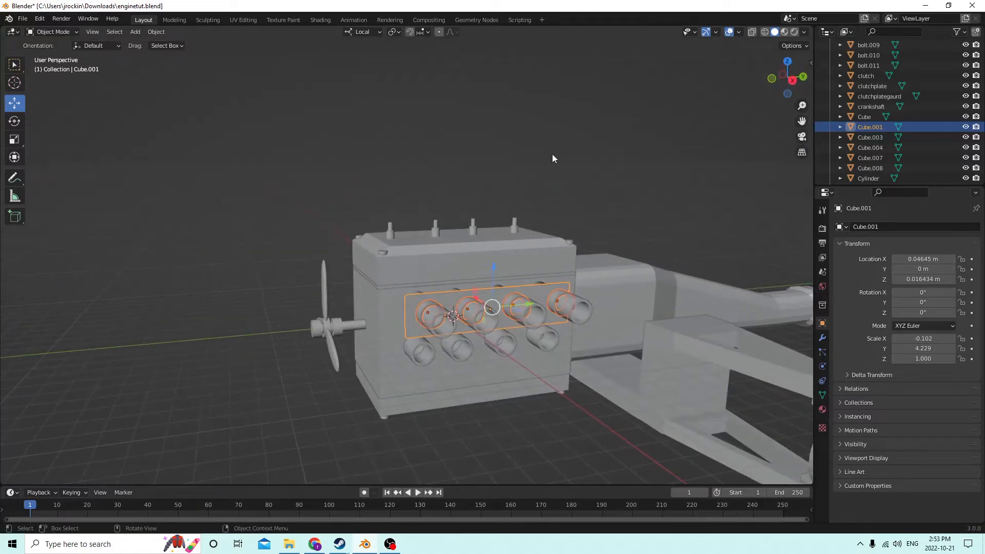
{"action": "middle_click_drag", "start_coordinate": [553, 154], "coordinate": [647, 184]}
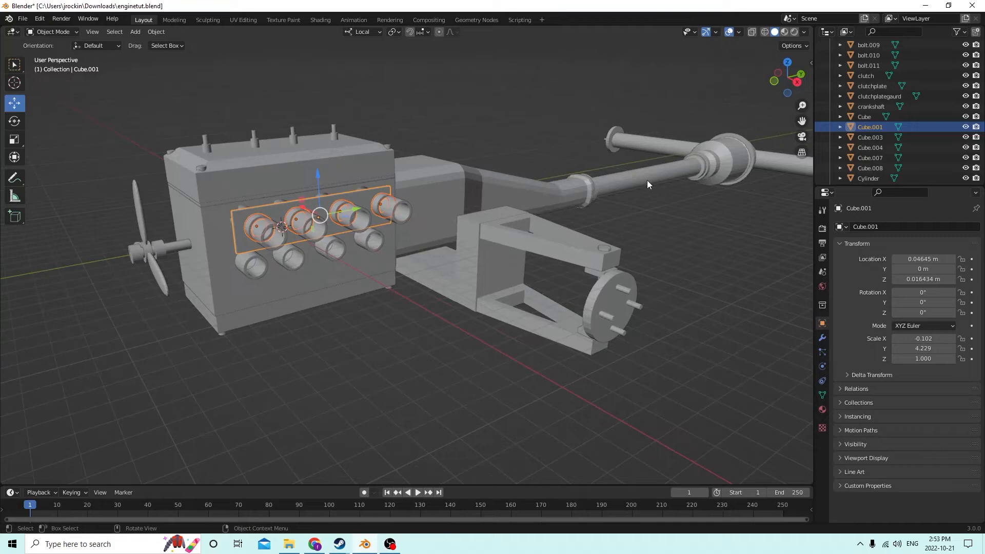
Select only the plate and move it about 0.007 m farther outward along local X
{"action": "left_click", "coordinate": [447, 321]}
{"action": "left_click", "coordinate": [255, 208]}
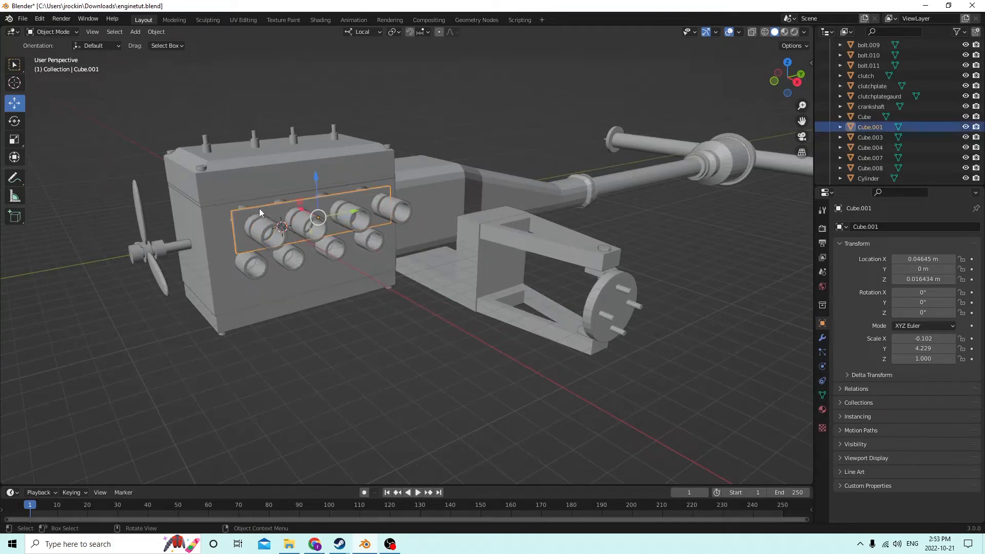
{"action": "middle_click_drag", "start_coordinate": [260, 209], "coordinate": [278, 210]}
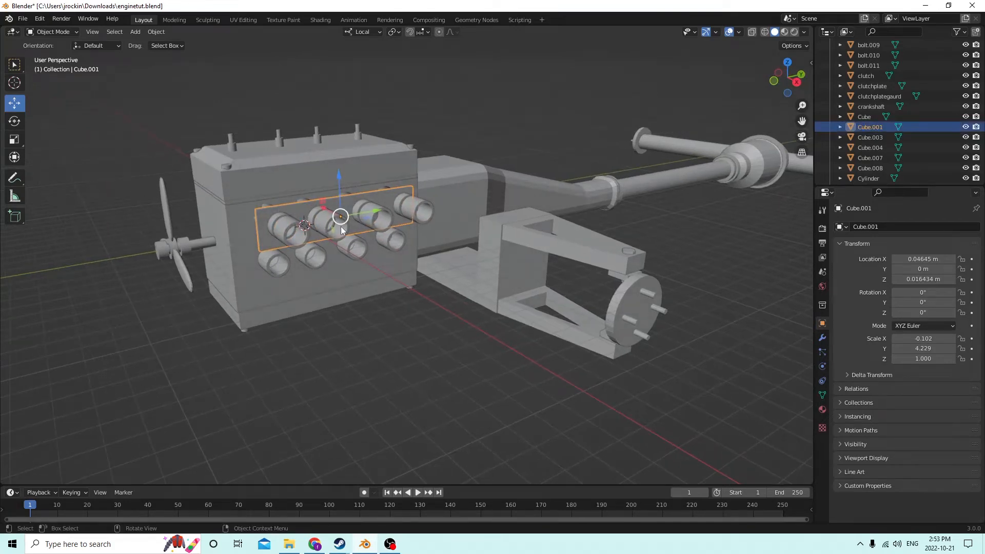
{"action": "mouse_move", "coordinate": [321, 206]}
{"action": "left_mouse_down"}
{"action": "mouse_move", "coordinate": [344, 217]}
{"action": "mouse_move", "coordinate": [328, 209]}
{"action": "left_mouse_up"}
Add a mesh cylinder and move it about 0.0486 m outward along X, in front of the engine block's side
{"action": "middle_click_drag", "start_coordinate": [330, 209], "coordinate": [307, 210]}
{"action": "key", "text": "shift+a"}
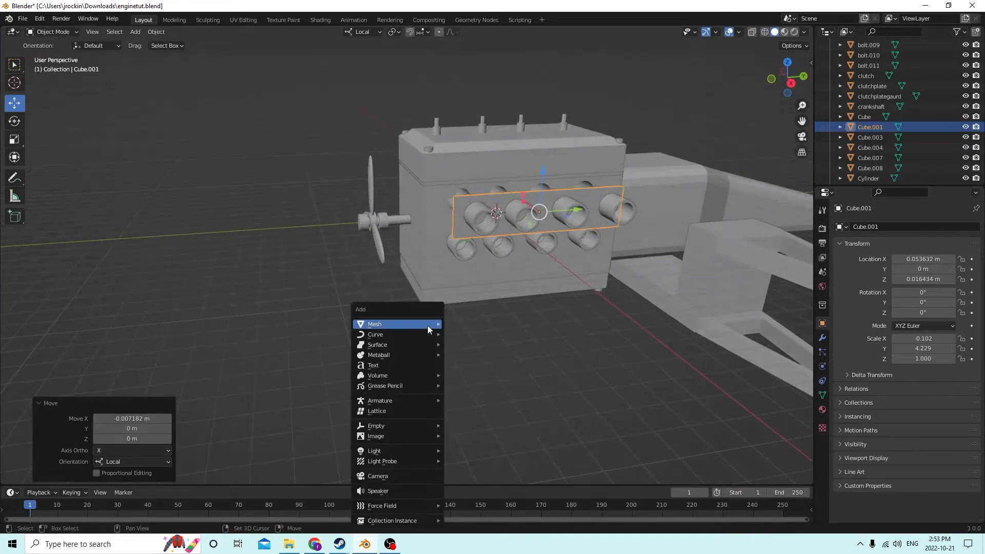
{"action": "mouse_move", "coordinate": [429, 329]}
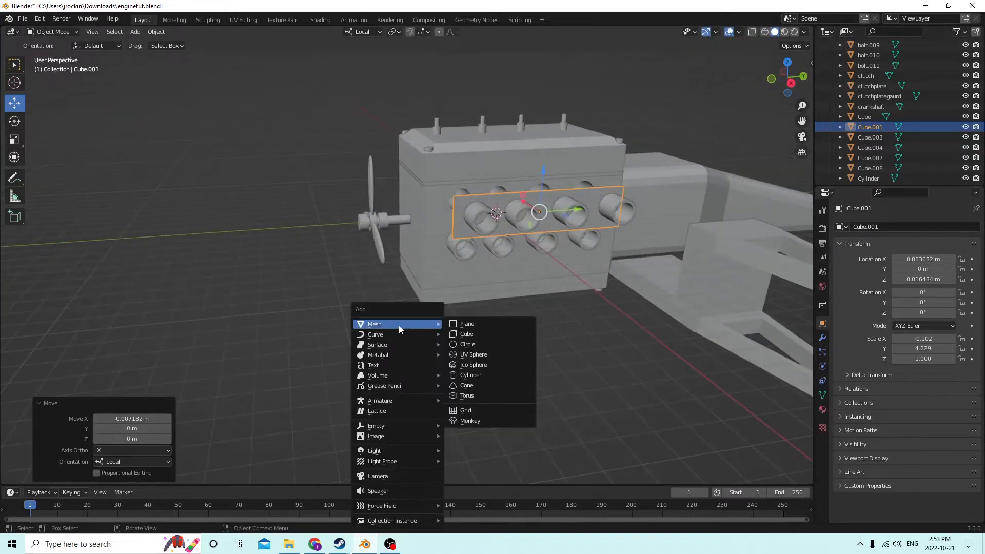
{"action": "left_click", "coordinate": [465, 375]}
{"action": "middle_click_drag", "start_coordinate": [462, 301], "coordinate": [401, 239]}
{"action": "key", "text": "g"}
{"action": "key", "text": "x"}
{"action": "key", "text": "x"}
{"action": "left_click", "coordinate": [221, 239]}
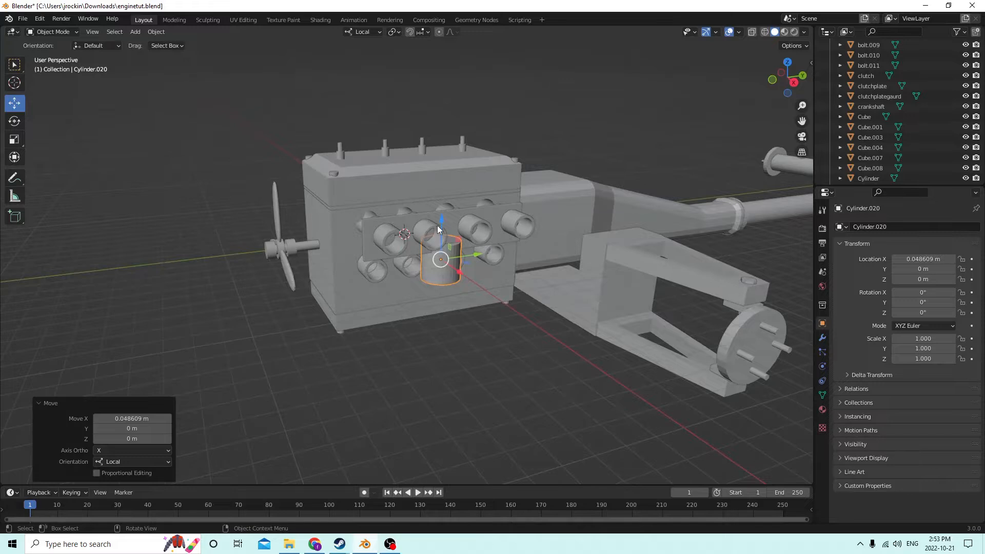
Move the new cylinder up about 0.0158 m along Z and about 0.0082 m along negative Y
{"action": "key", "text": "g"}
{"action": "key", "text": "z"}
{"action": "left_click", "coordinate": [432, 203]}
{"action": "middle_click_drag", "start_coordinate": [431, 202], "coordinate": [624, 226]}
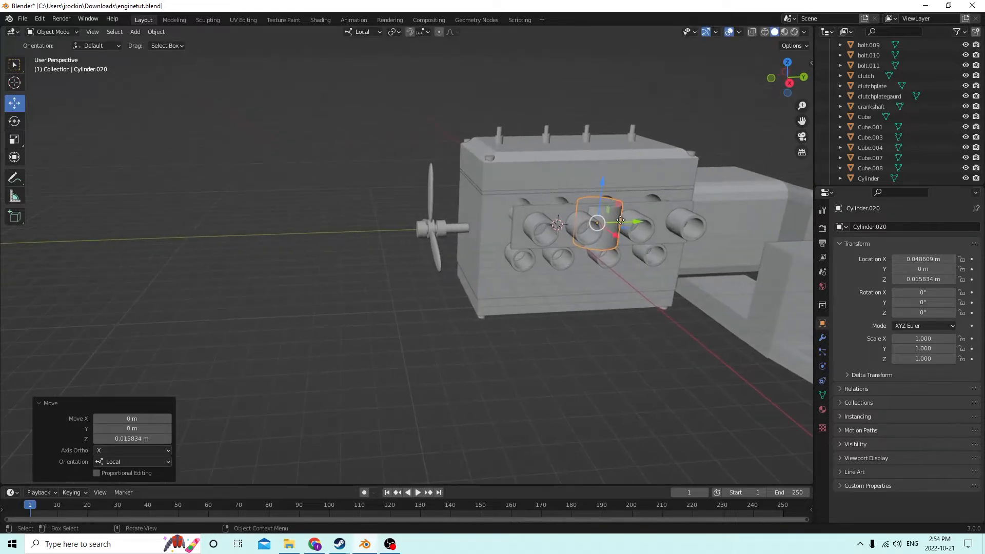
{"action": "left_click_drag", "start_coordinate": [621, 220], "coordinate": [603, 221]}
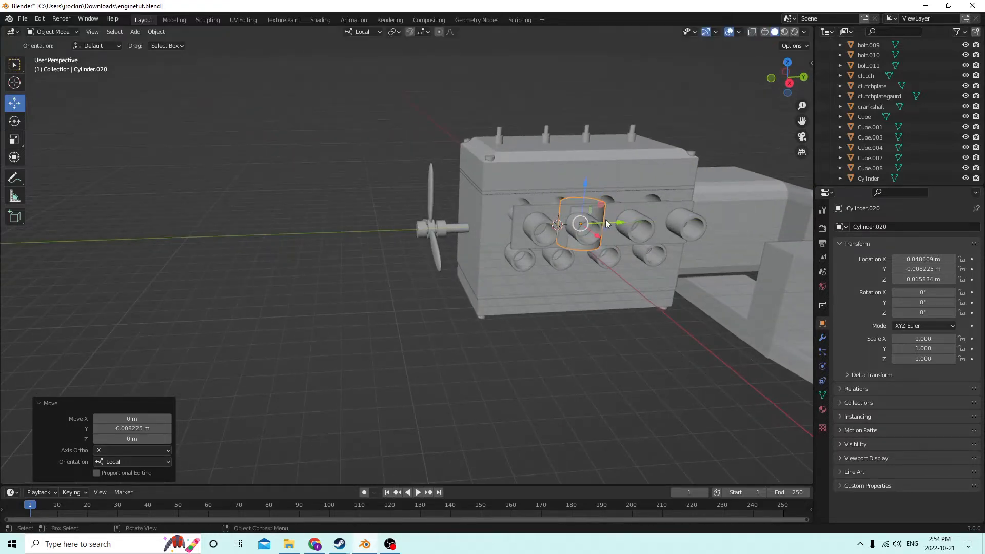
Set the new cylinder's Y rotation to 90° and scale it uniformly down to about 0.73
{"action": "left_click", "coordinate": [909, 301]}
{"action": "type", "text": "90"}
{"action": "key", "text": "Return"}
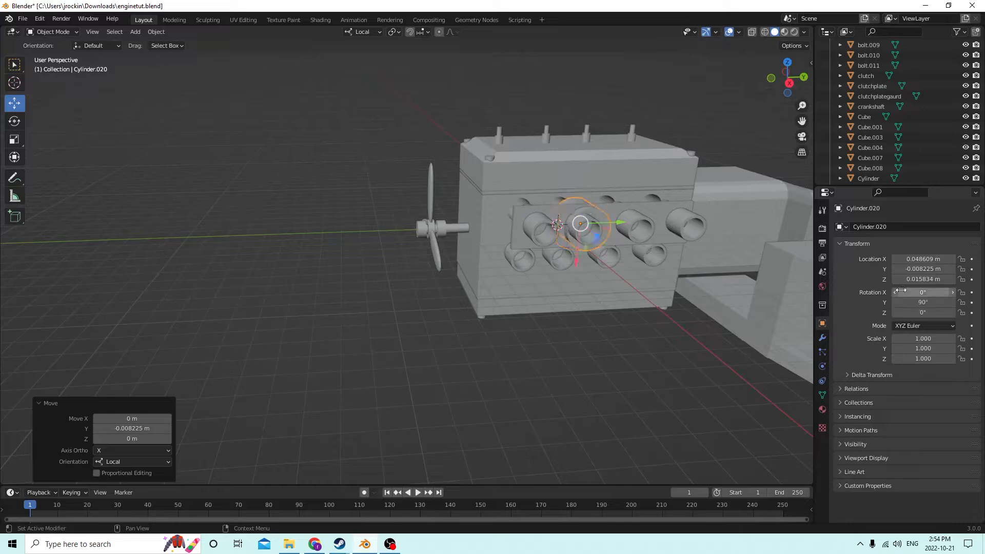
{"action": "scroll", "coordinate": [726, 234], "scroll_direction": "up", "scroll_amount": 5}
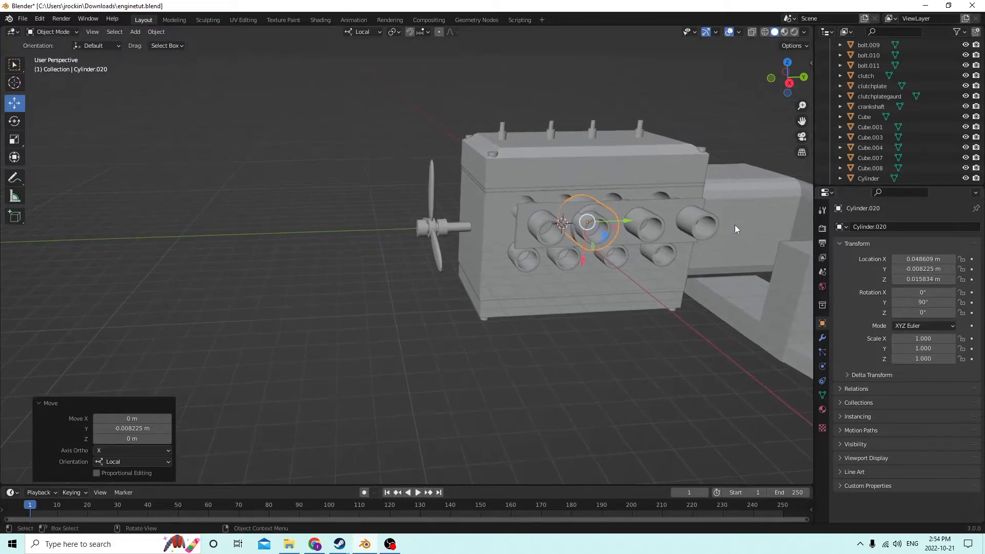
{"action": "middle_click_drag", "start_coordinate": [735, 225], "coordinate": [736, 223]}
{"action": "key", "text": "s"}
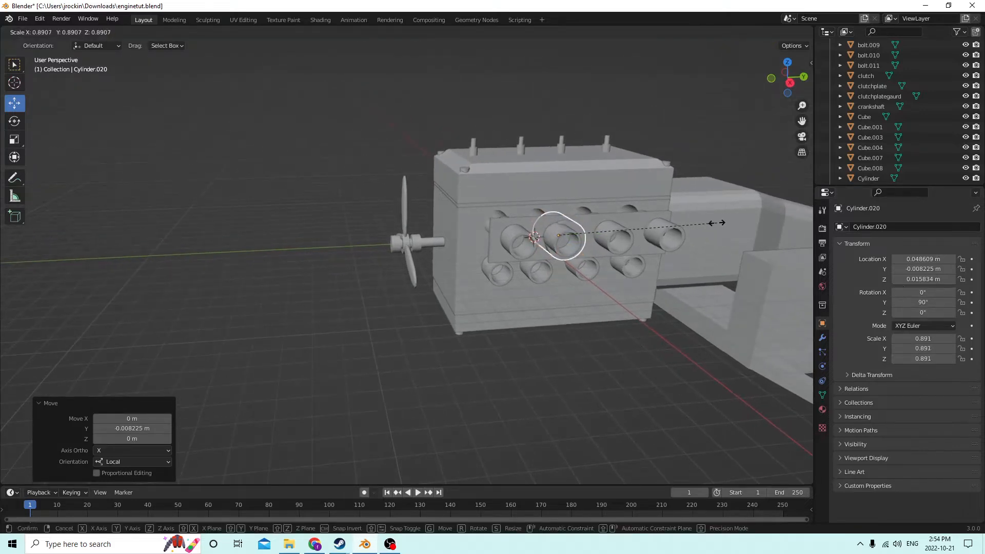
{"action": "left_click", "coordinate": [684, 223]}
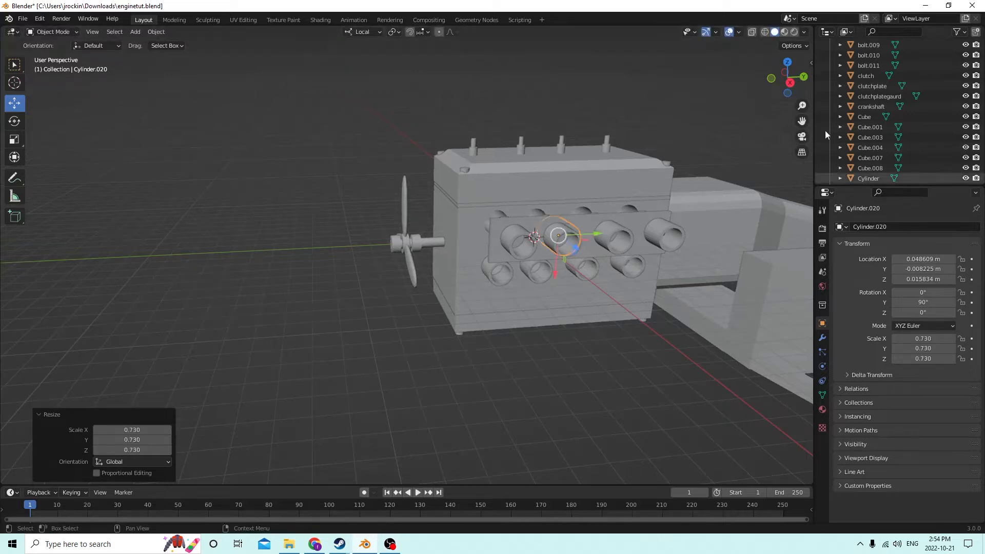
Align the cylinder with the second upper-row pipe by moving it up about 0.0015 m and about 0.0033 m along negative Y
{"action": "middle_click_drag", "start_coordinate": [717, 278], "coordinate": [712, 278]}
{"action": "scroll", "coordinate": [710, 277], "scroll_direction": "down", "scroll_amount": 2}
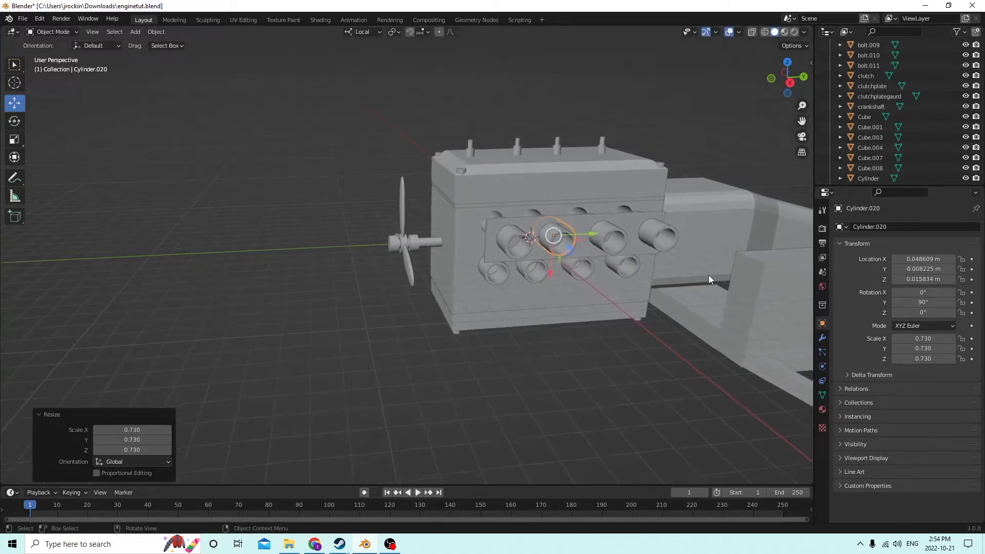
{"action": "scroll", "coordinate": [710, 277], "scroll_direction": "down", "scroll_amount": 3}
{"action": "left_click_drag", "start_coordinate": [802, 121], "coordinate": [816, 190]}
{"action": "middle_click_drag", "start_coordinate": [712, 178], "coordinate": [676, 175]}
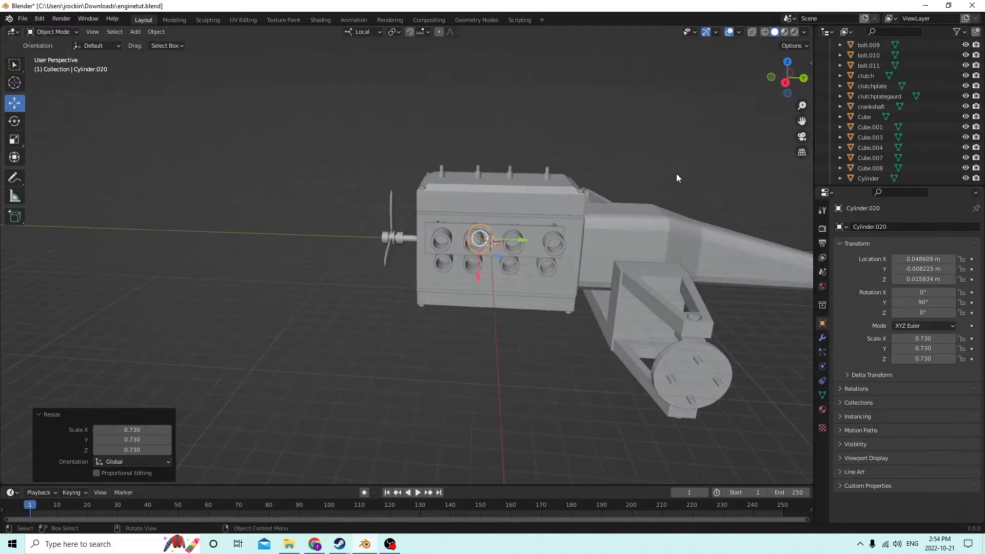
{"action": "scroll", "coordinate": [719, 230], "scroll_direction": "up", "scroll_amount": 3}
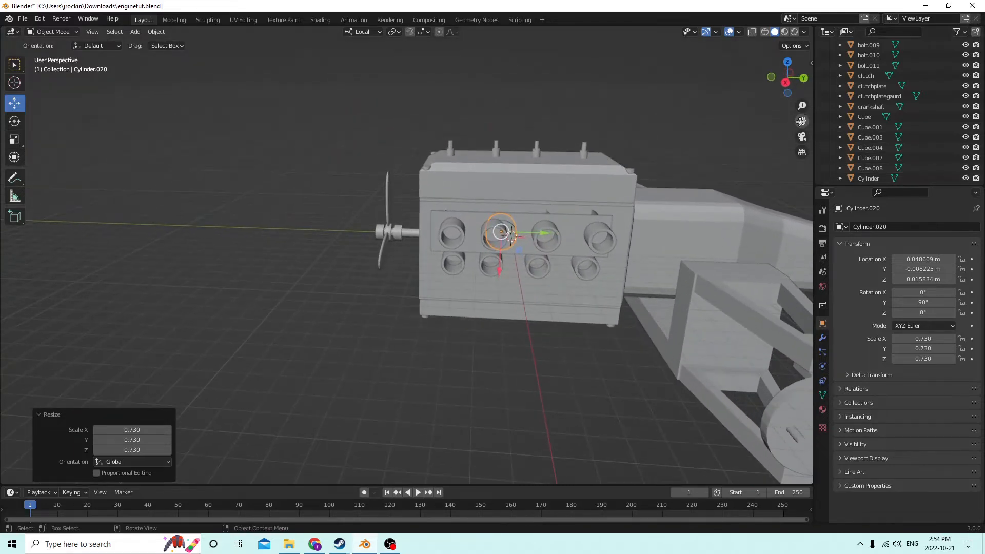
{"action": "left_click_drag", "start_coordinate": [802, 121], "coordinate": [824, 54]}
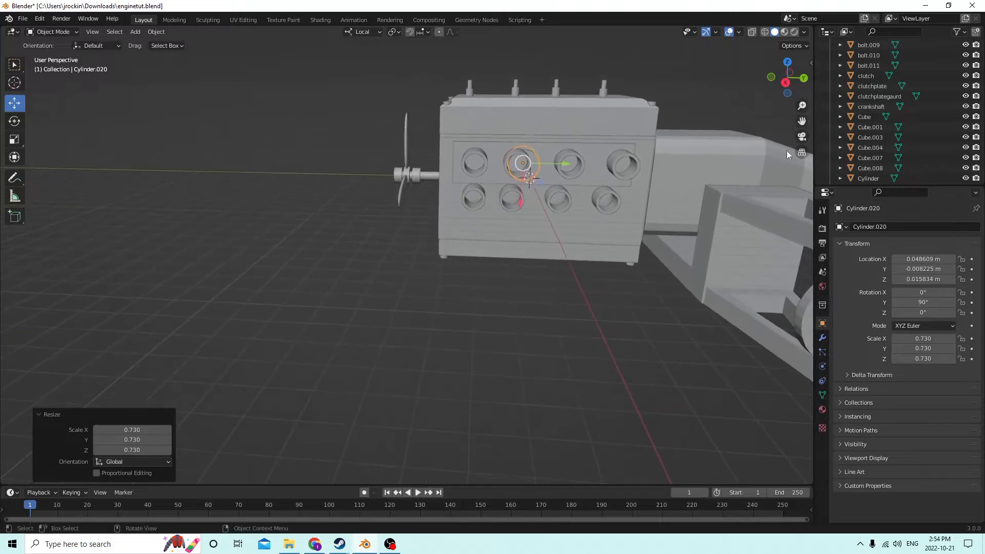
{"action": "middle_click_drag", "start_coordinate": [753, 218], "coordinate": [753, 193]}
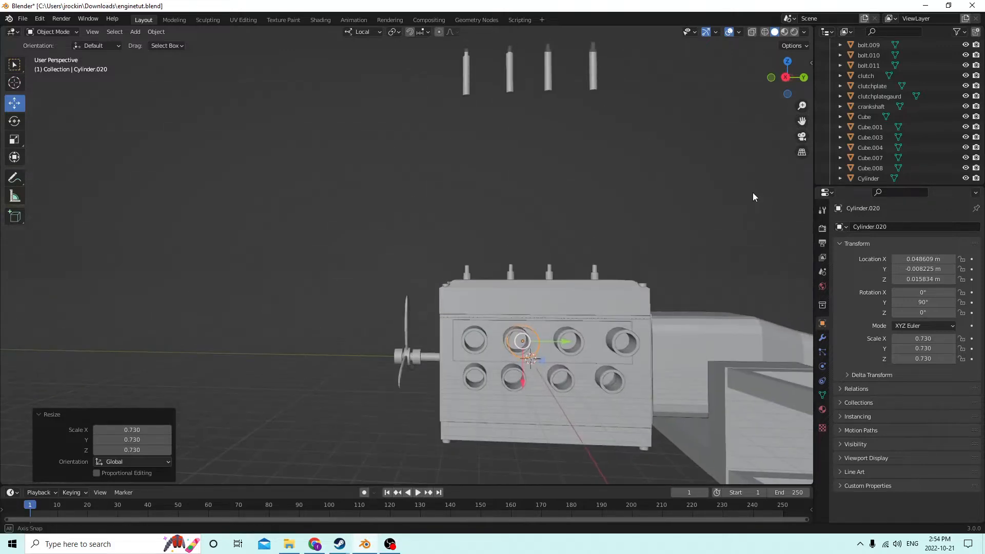
{"action": "key", "text": "g"}
{"action": "key", "text": "x"}
{"action": "key", "text": "x"}
{"action": "left_click", "coordinate": [519, 364]}
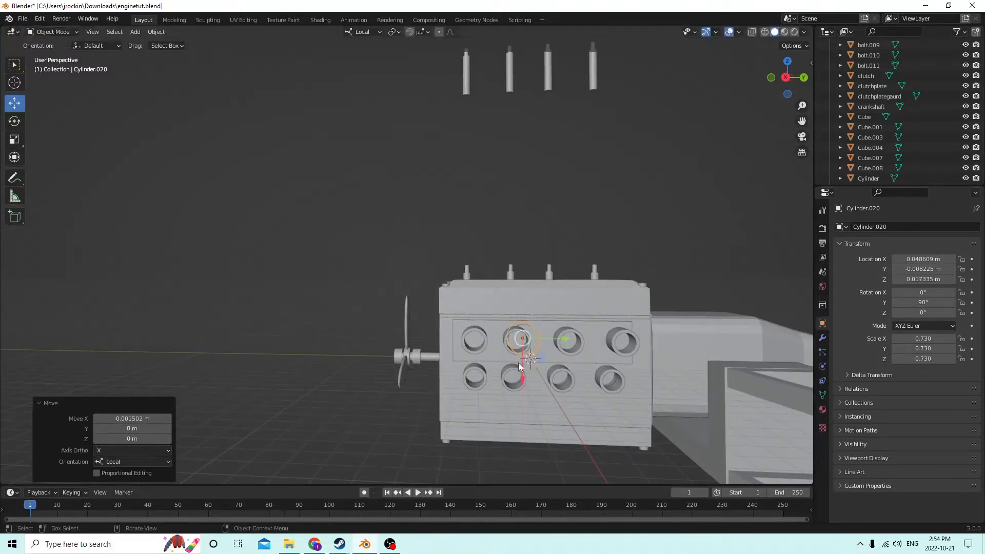
{"action": "left_click_drag", "start_coordinate": [564, 341], "coordinate": [554, 344]}
Pull the plate about 0.095 m and the new cylinder about 0.099 m outward, away from the engine block
{"action": "middle_click_drag", "start_coordinate": [501, 346], "coordinate": [571, 352]}
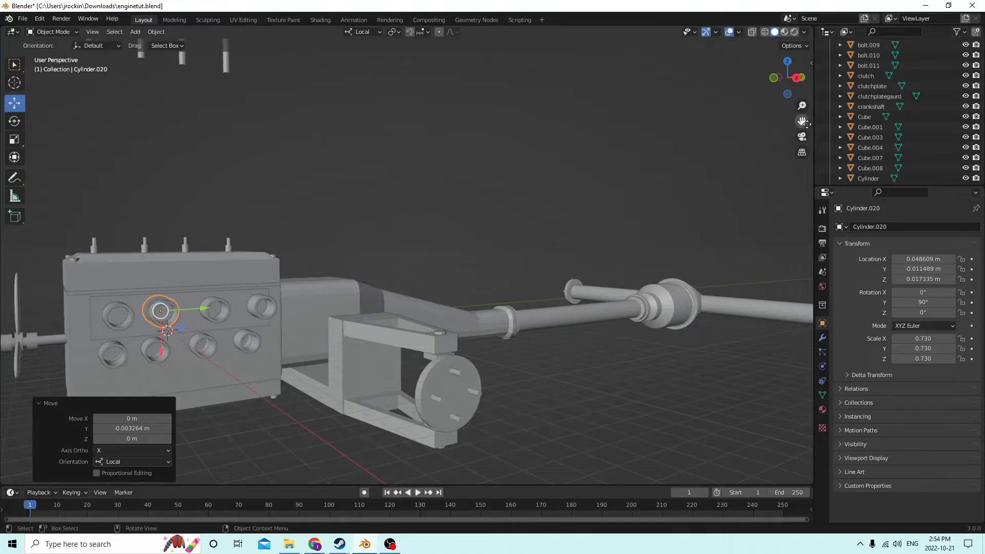
{"action": "left_click_drag", "start_coordinate": [802, 121], "coordinate": [853, 128]}
{"action": "middle_click_drag", "start_coordinate": [614, 225], "coordinate": [642, 241]}
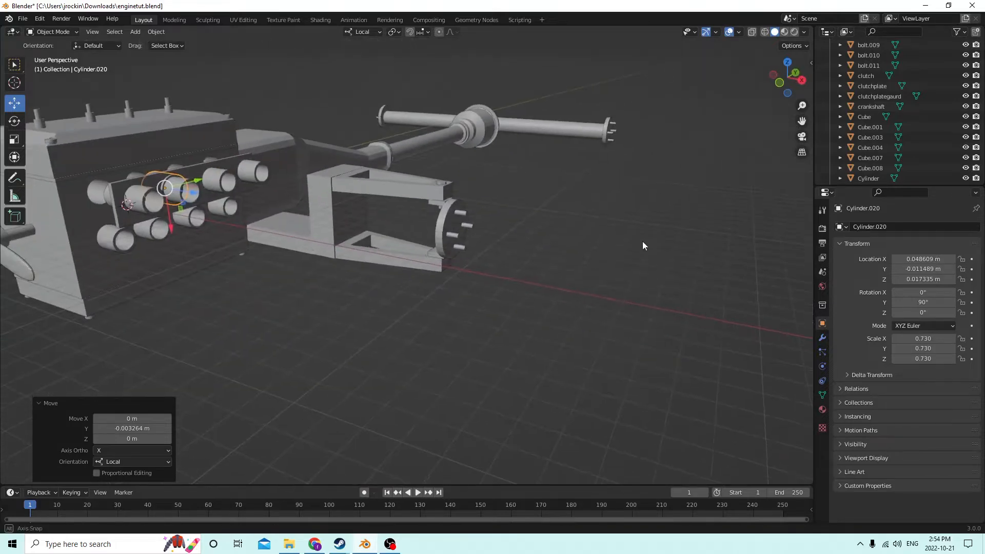
{"action": "left_click", "coordinate": [170, 183]}
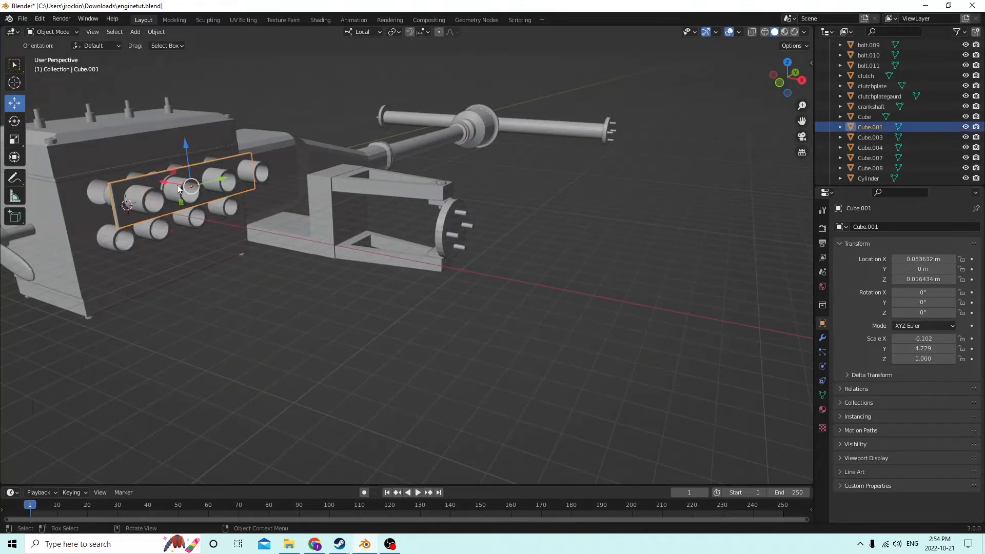
{"action": "left_click_drag", "start_coordinate": [171, 184], "coordinate": [254, 208]}
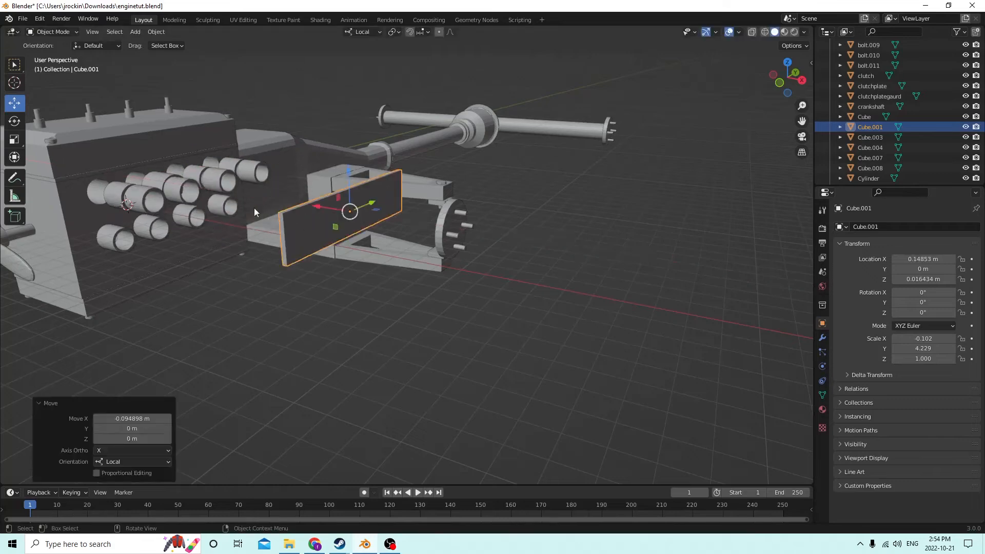
{"action": "left_click", "coordinate": [153, 179]}
{"action": "left_click_drag", "start_coordinate": [187, 197], "coordinate": [359, 223]}
Select the second upper-row outer pipe and move it about 0.107 m outward along local Z, in front of the plate
{"action": "middle_click_drag", "start_coordinate": [359, 223], "coordinate": [697, 108]}
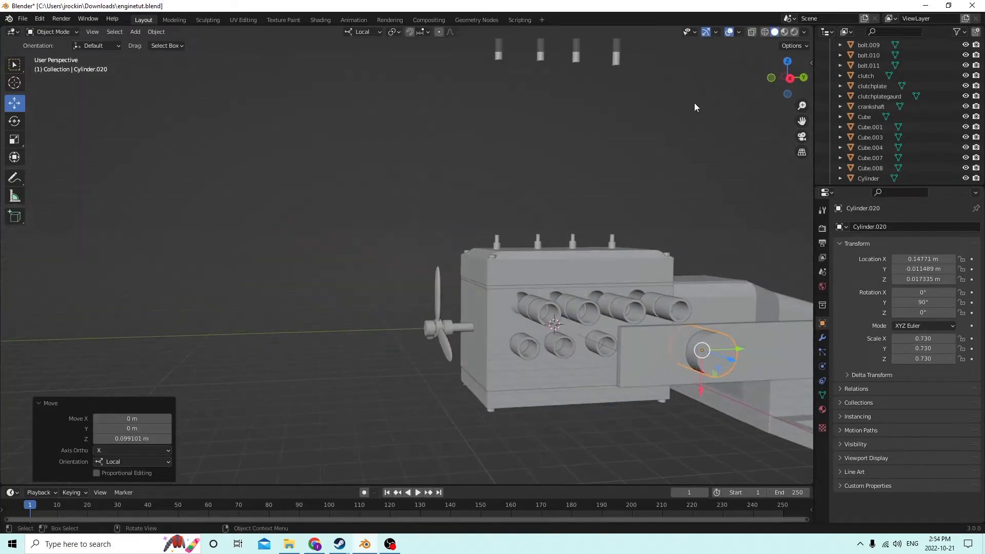
{"action": "left_click_drag", "start_coordinate": [802, 121], "coordinate": [611, 69]}
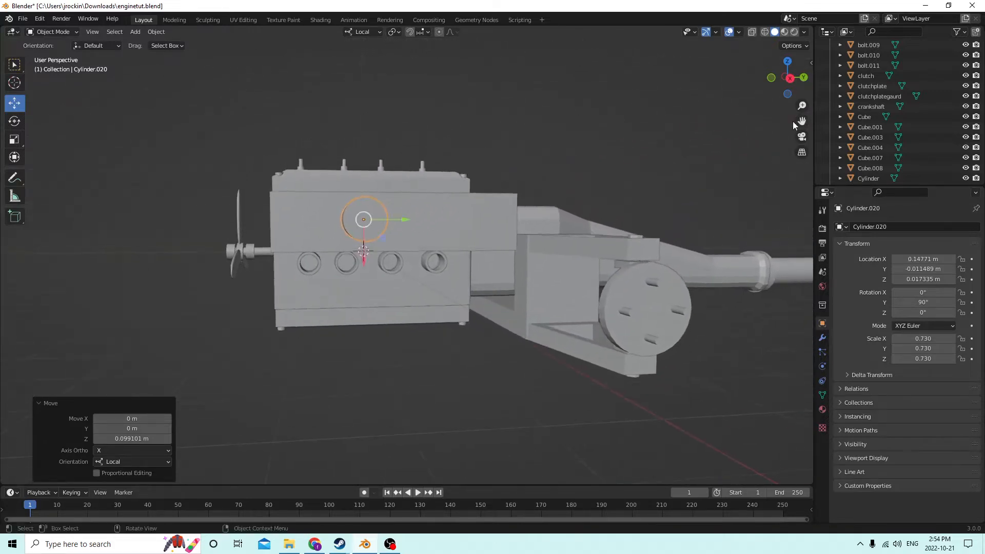
{"action": "middle_click_drag", "start_coordinate": [586, 93], "coordinate": [565, 123]}
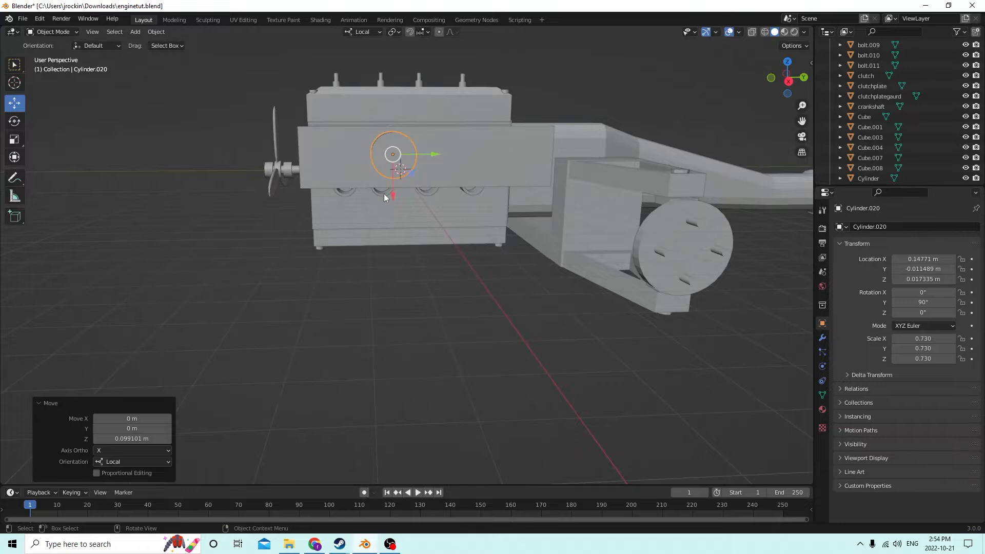
{"action": "middle_click_drag", "start_coordinate": [384, 193], "coordinate": [395, 169]}
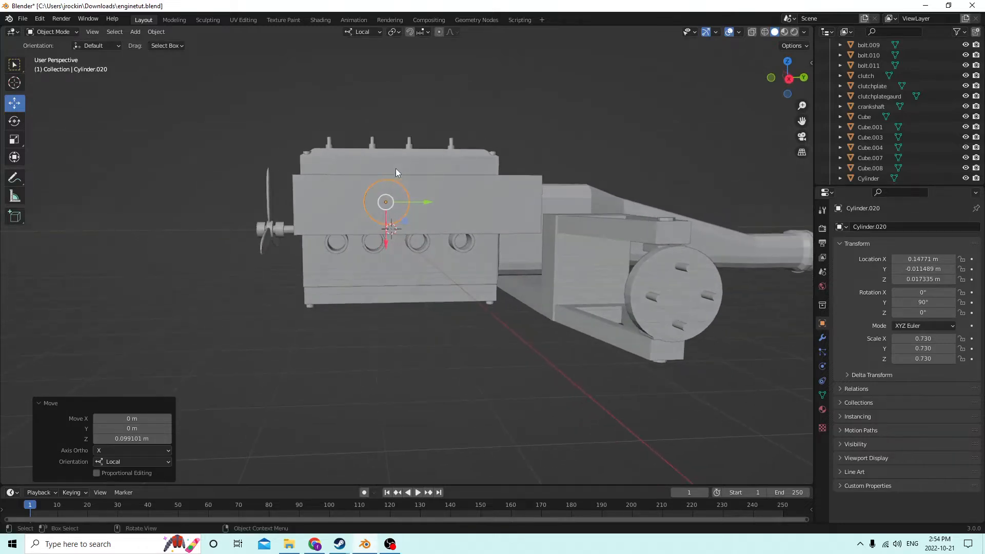
{"action": "middle_click_drag", "start_coordinate": [379, 204], "coordinate": [473, 205]}
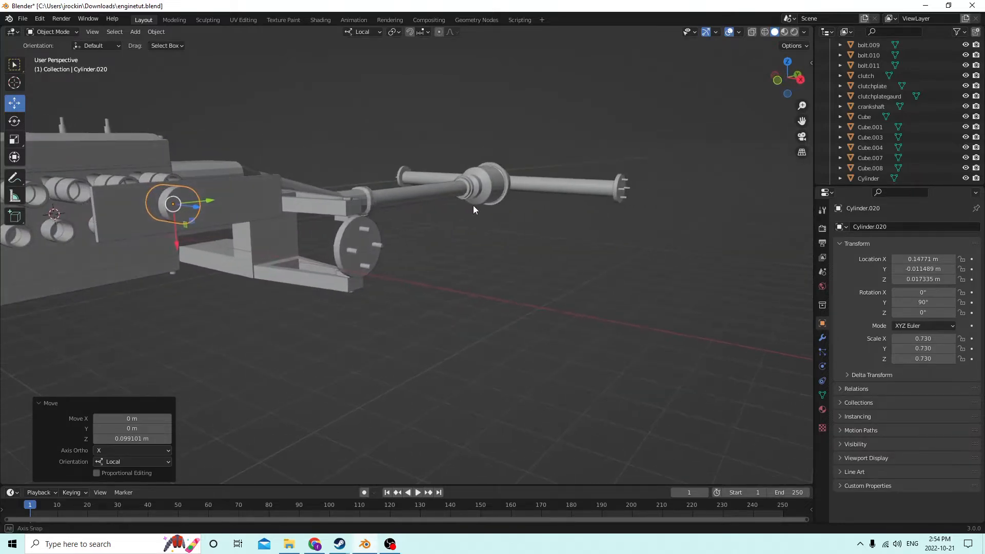
{"action": "left_click", "coordinate": [54, 186]}
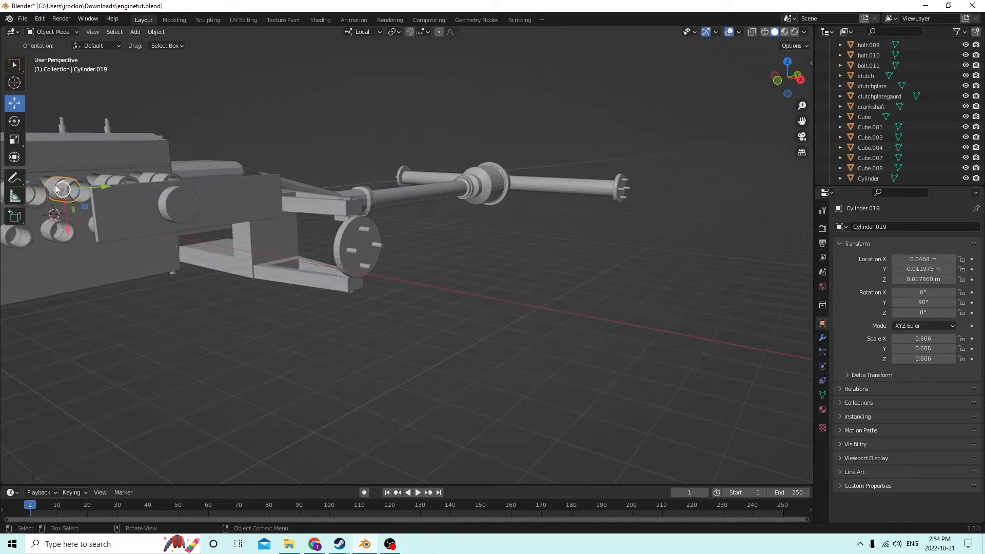
{"action": "left_click_drag", "start_coordinate": [102, 186], "coordinate": [149, 184]}
{"action": "right_click", "coordinate": [149, 185]}
{"action": "scroll", "coordinate": [72, 201], "scroll_direction": "down", "scroll_amount": 3}
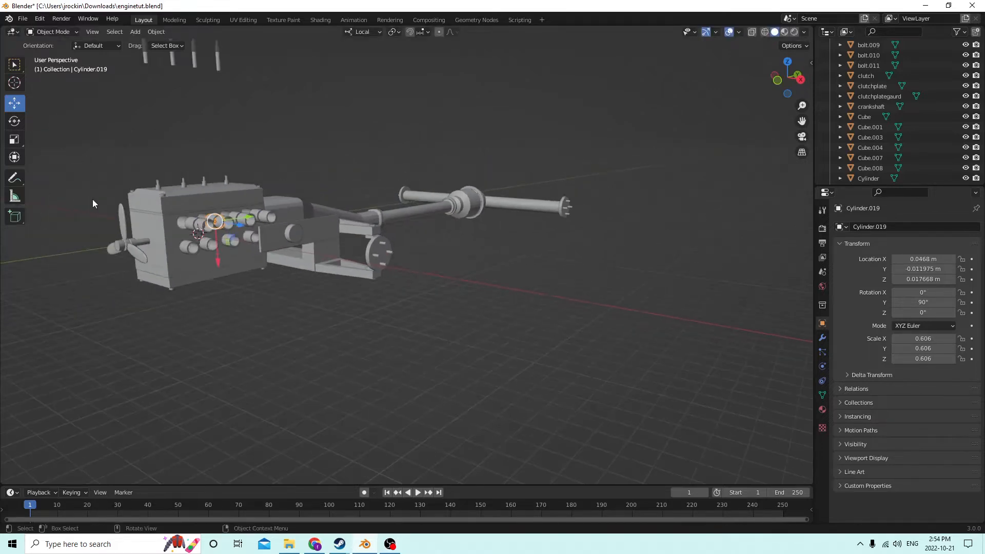
{"action": "left_click_drag", "start_coordinate": [239, 224], "coordinate": [328, 239]}
Center the solid cylinder on the pulled-out pipe, moving it up about 0.0003 m and about 0.0004 m along negative Y
{"action": "middle_click_drag", "start_coordinate": [329, 240], "coordinate": [525, 182]}
{"action": "scroll", "coordinate": [568, 211], "scroll_direction": "up", "scroll_amount": 5}
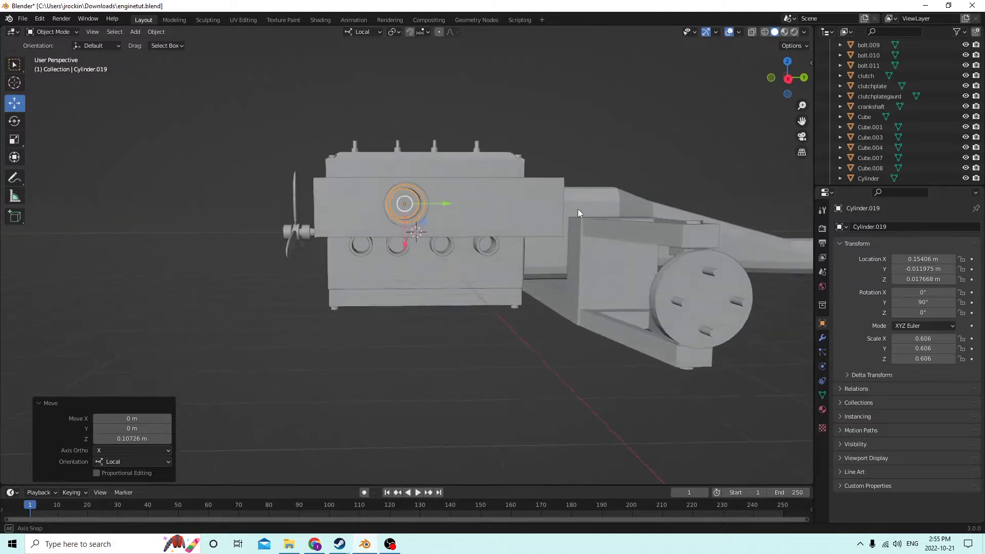
{"action": "middle_click_drag", "start_coordinate": [578, 208], "coordinate": [574, 205]}
{"action": "scroll", "coordinate": [574, 205], "scroll_direction": "up", "scroll_amount": 2}
{"action": "left_click", "coordinate": [517, 215]}
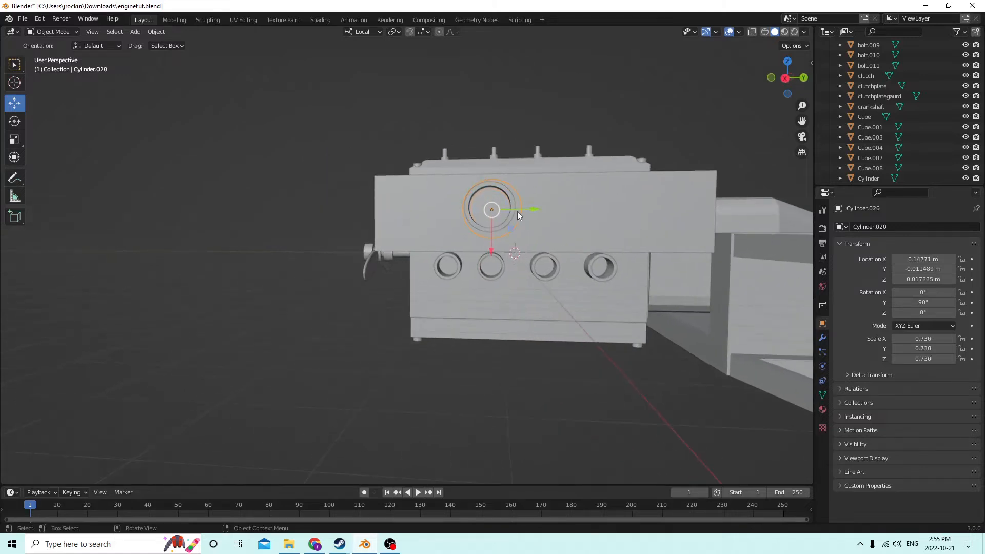
{"action": "middle_click_drag", "start_coordinate": [488, 199], "coordinate": [484, 199]}
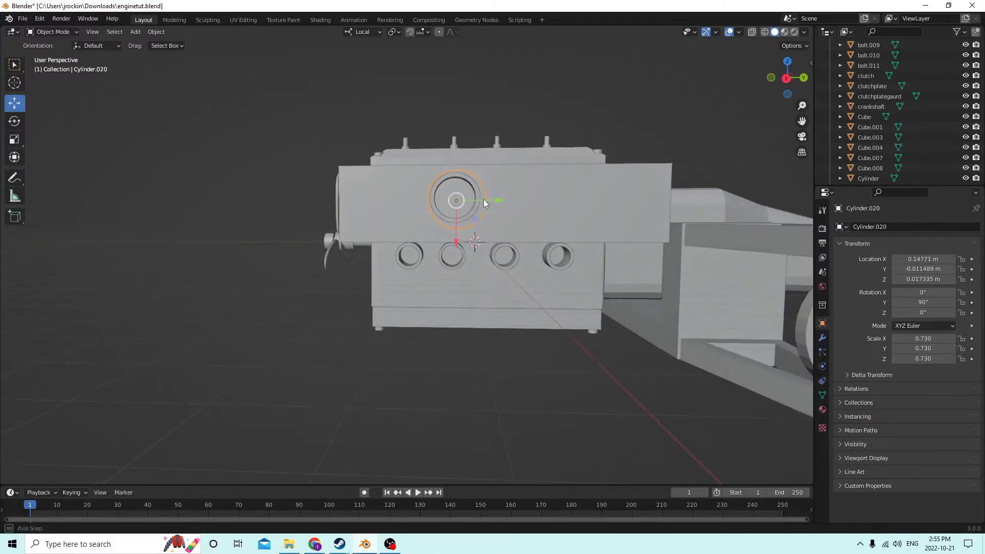
{"action": "key", "text": "g"}
{"action": "key", "text": "z"}
{"action": "left_click", "coordinate": [456, 235]}
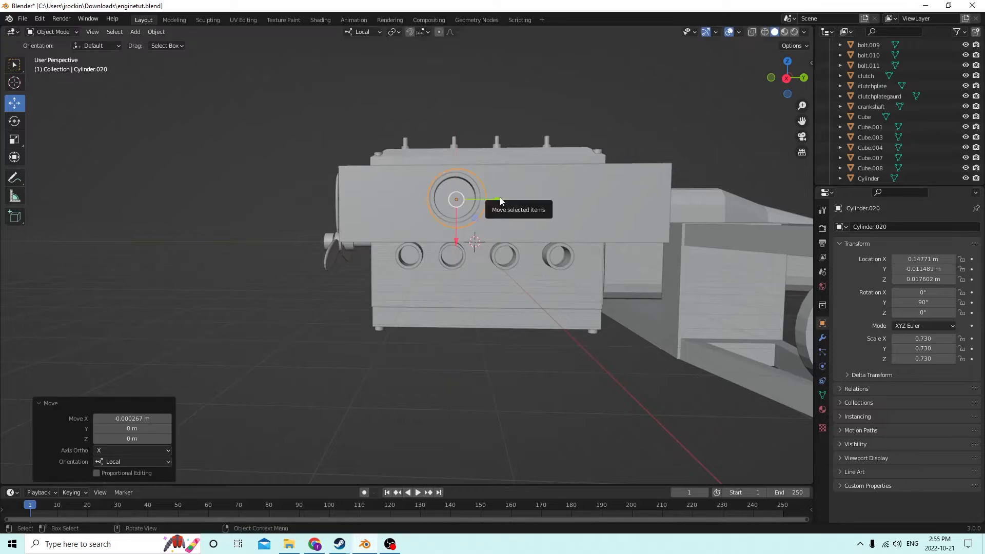
{"action": "key", "text": "g"}
{"action": "key", "text": "y"}
{"action": "middle_click_drag", "start_coordinate": [497, 198], "coordinate": [502, 206]}
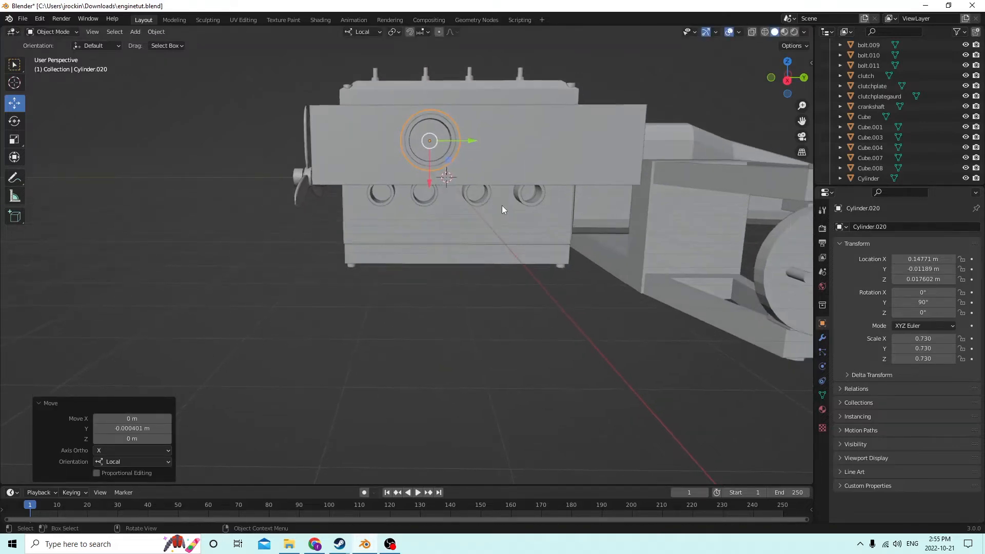
Select the solid cylinder behind the pulled-out pipe and scale it down by a factor of about 0.832
{"action": "scroll", "coordinate": [502, 206], "scroll_direction": "down", "scroll_amount": 2}
{"action": "left_click_drag", "start_coordinate": [803, 122], "coordinate": [802, 122]}
{"action": "middle_click_drag", "start_coordinate": [523, 101], "coordinate": [543, 97]}
{"action": "scroll", "coordinate": [534, 82], "scroll_direction": "down", "scroll_amount": 3}
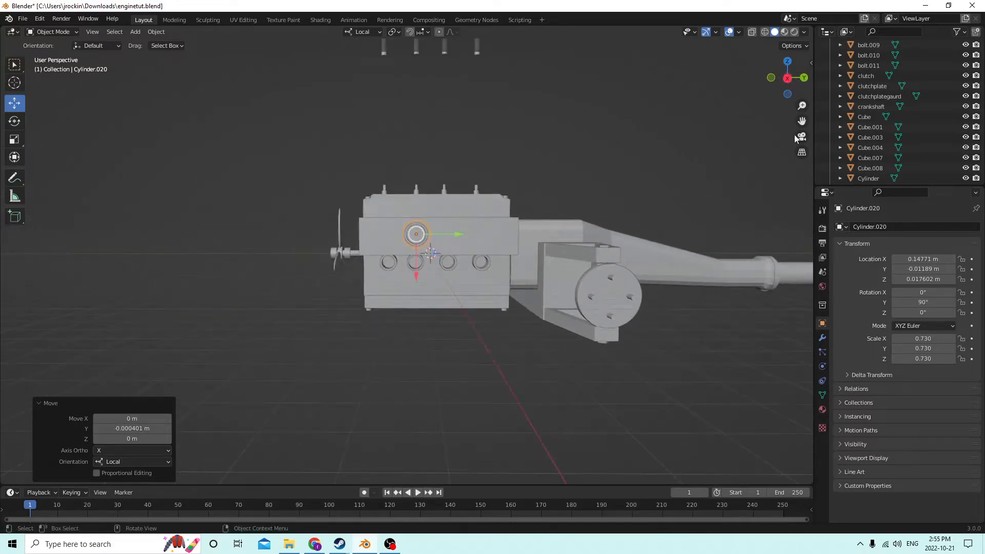
{"action": "left_click_drag", "start_coordinate": [802, 121], "coordinate": [765, 200]}
{"action": "scroll", "coordinate": [667, 144], "scroll_direction": "up", "scroll_amount": 2}
{"action": "middle_click_drag", "start_coordinate": [647, 149], "coordinate": [586, 188]}
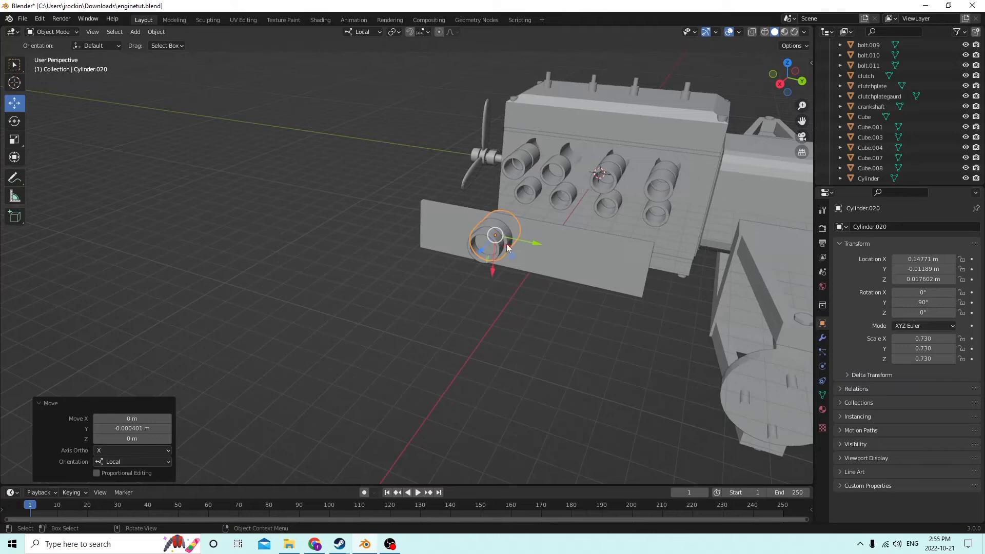
{"action": "scroll", "coordinate": [505, 241], "scroll_direction": "up", "scroll_amount": 1}
{"action": "scroll", "coordinate": [540, 246], "scroll_direction": "up", "scroll_amount": 1}
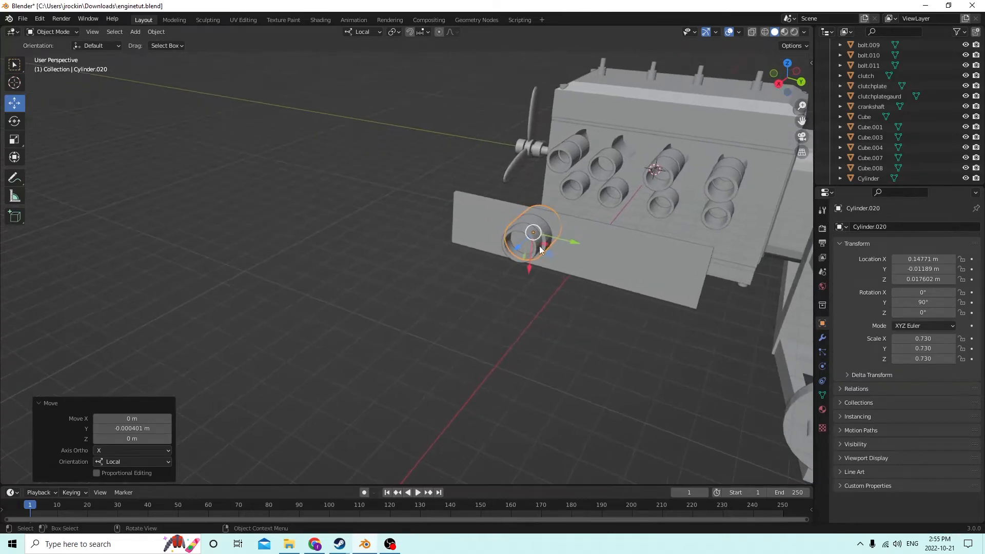
{"action": "left_click", "coordinate": [536, 250]}
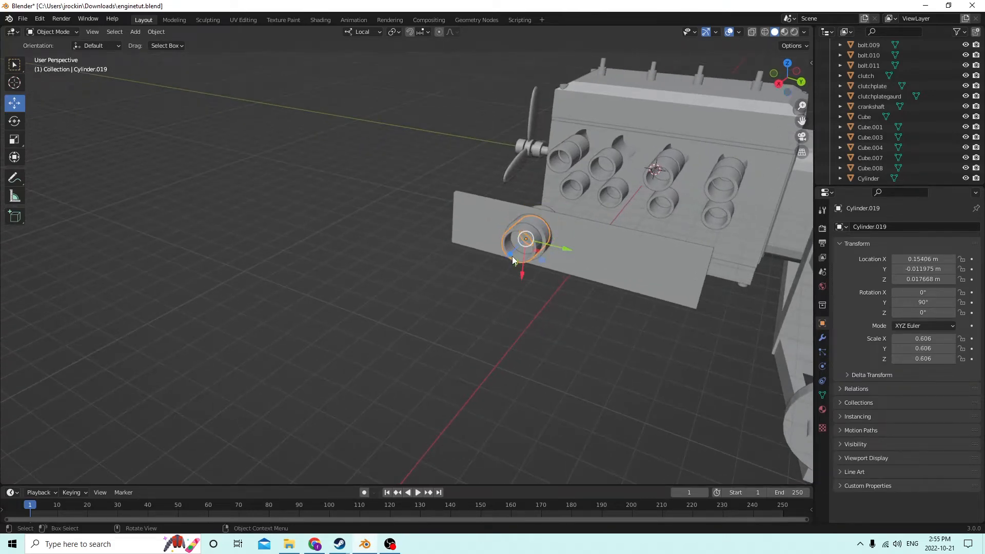
{"action": "mouse_move", "coordinate": [520, 245]}
{"action": "middle_mouse_down"}
{"action": "mouse_move", "coordinate": [537, 241]}
{"action": "mouse_move", "coordinate": [507, 248]}
{"action": "middle_mouse_up"}
{"action": "scroll", "coordinate": [511, 248], "scroll_direction": "up", "scroll_amount": 4}
{"action": "middle_click_drag", "start_coordinate": [512, 198], "coordinate": [504, 255], "text": "shift"}
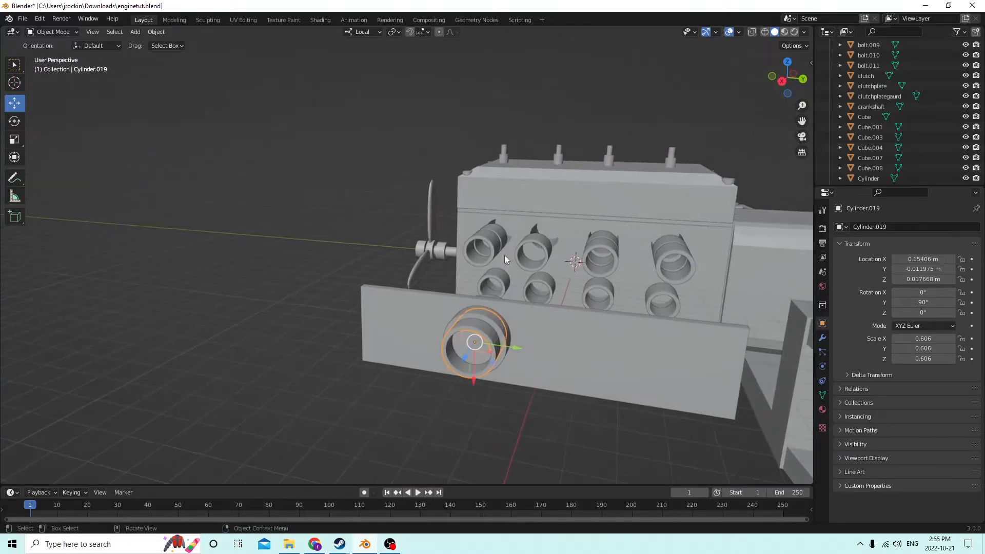
{"action": "left_click", "coordinate": [483, 315]}
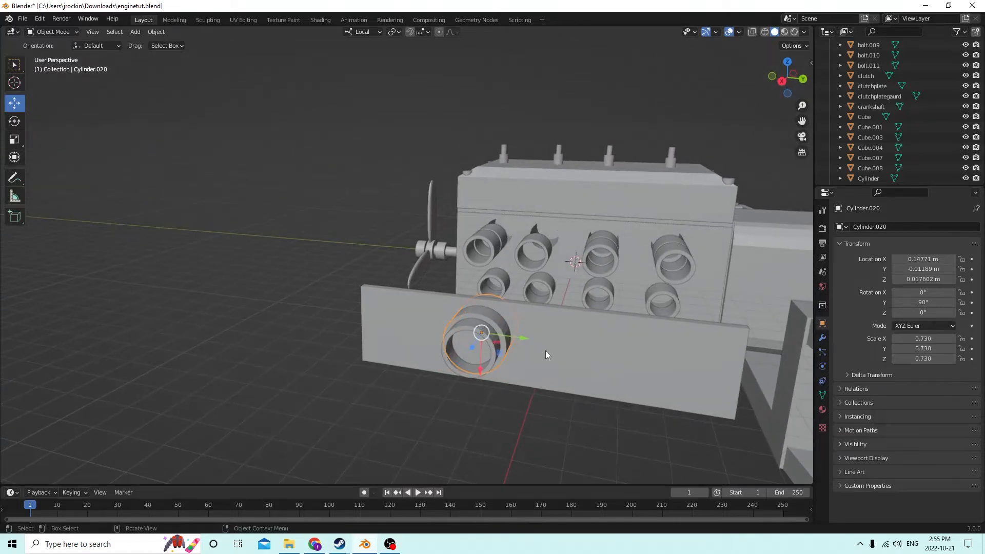
{"action": "key", "text": "s"}
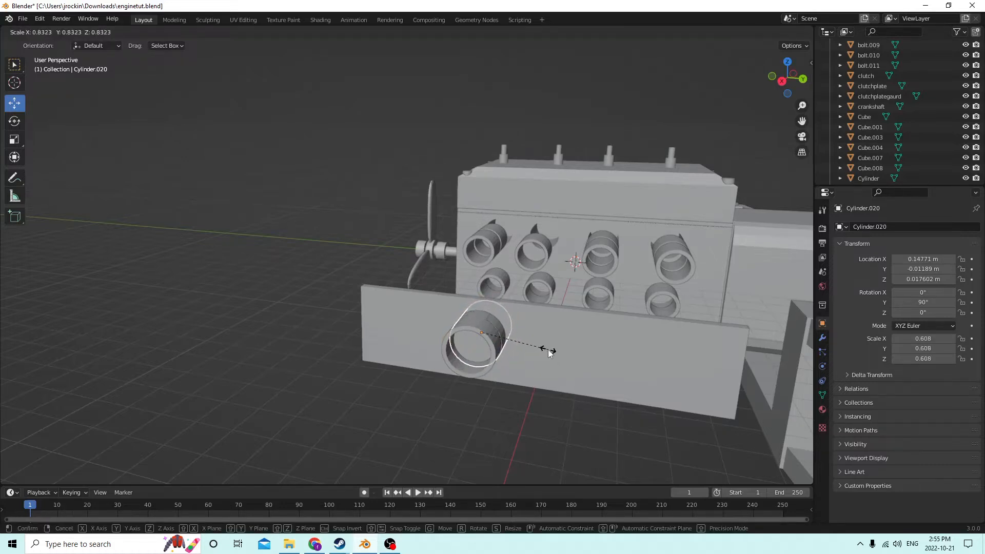
{"action": "left_click", "coordinate": [542, 350]}
Shift the solid cylinder about 0.0001 m along negative Y and scale it down by a factor of about 0.955
{"action": "middle_click_drag", "start_coordinate": [540, 350], "coordinate": [602, 348]}
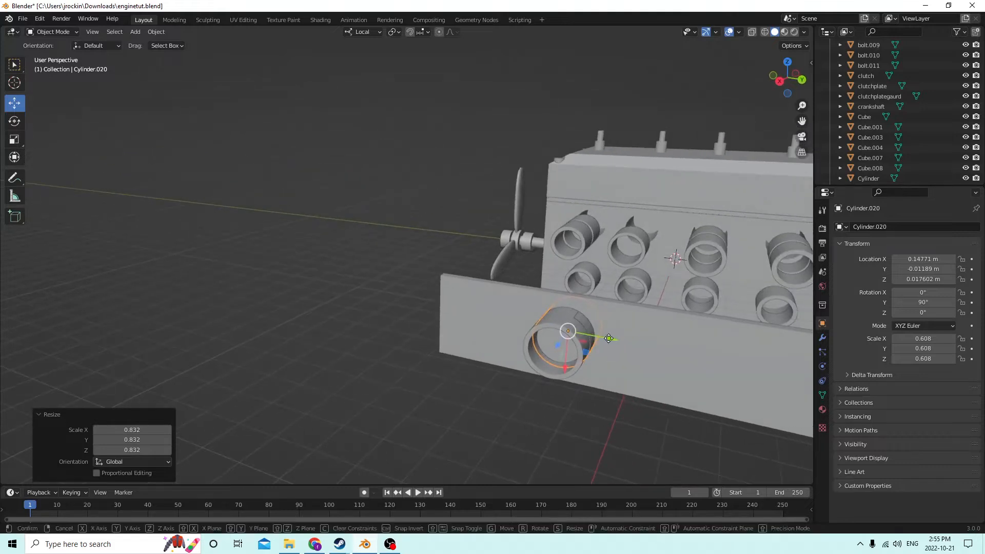
{"action": "left_click_drag", "start_coordinate": [613, 343], "coordinate": [606, 329]}
{"action": "middle_click_drag", "start_coordinate": [605, 329], "coordinate": [627, 322]}
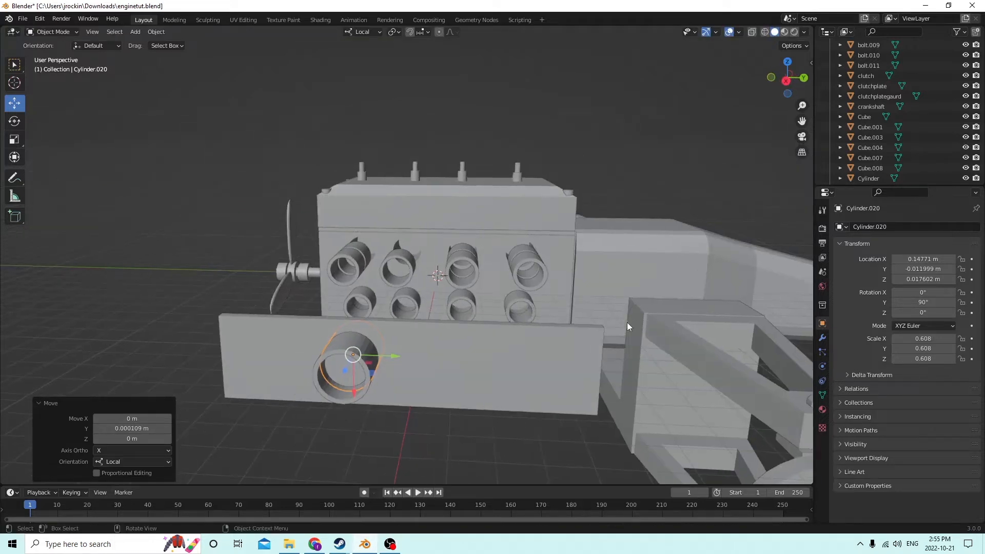
{"action": "key", "text": "s"}
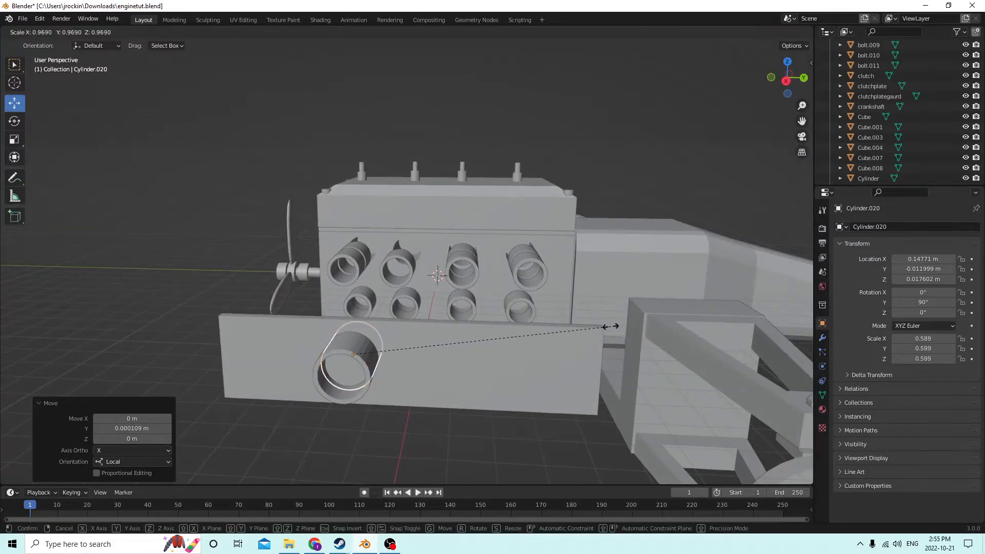
{"action": "left_click", "coordinate": [594, 324]}
{"action": "mouse_move", "coordinate": [593, 319]}
{"action": "middle_mouse_down"}
{"action": "mouse_move", "coordinate": [492, 352]}
{"action": "mouse_move", "coordinate": [618, 352]}
{"action": "mouse_move", "coordinate": [589, 317]}
{"action": "middle_mouse_up"}
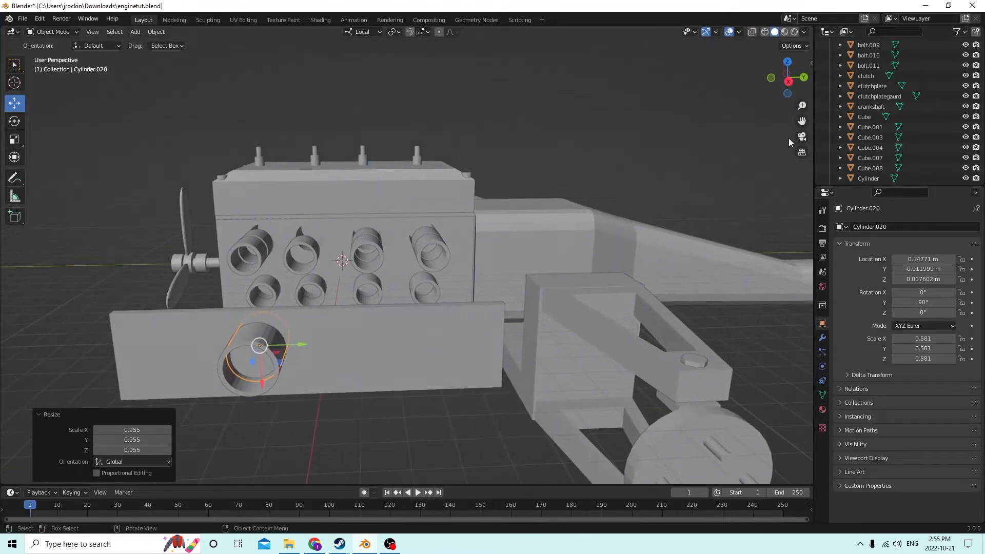
Compare the location values of the first upper-row pipe on the engine block with those of the solid cylinder in the plate
{"action": "left_click_drag", "start_coordinate": [804, 121], "coordinate": [795, 139]}
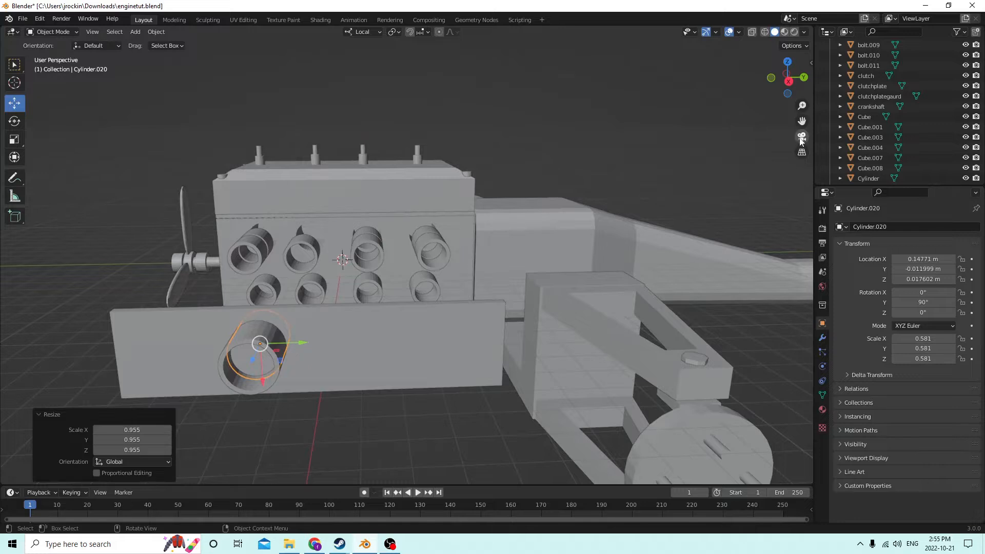
{"action": "scroll", "coordinate": [668, 283], "scroll_direction": "down", "scroll_amount": 2}
{"action": "middle_click_drag", "start_coordinate": [668, 281], "coordinate": [655, 236]}
{"action": "scroll", "coordinate": [717, 274], "scroll_direction": "down", "scroll_amount": 5}
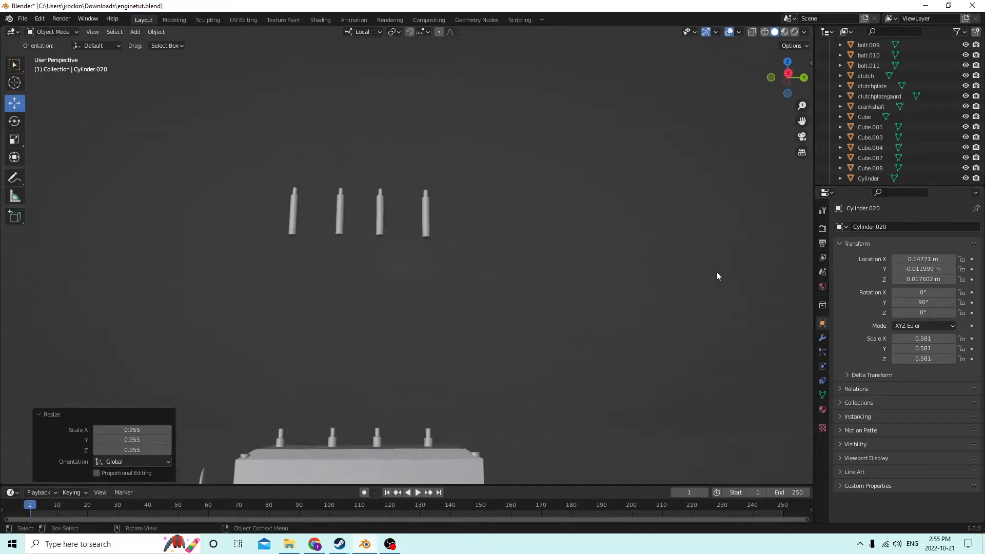
{"action": "middle_click_drag", "start_coordinate": [707, 296], "coordinate": [396, 280]}
{"action": "scroll", "coordinate": [397, 280], "scroll_direction": "up", "scroll_amount": 2}
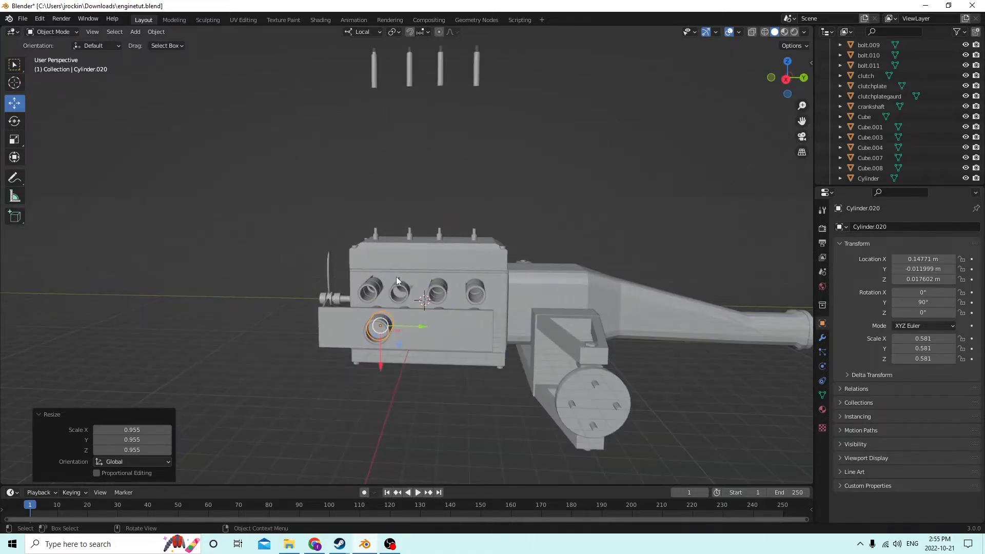
{"action": "left_click", "coordinate": [369, 291]}
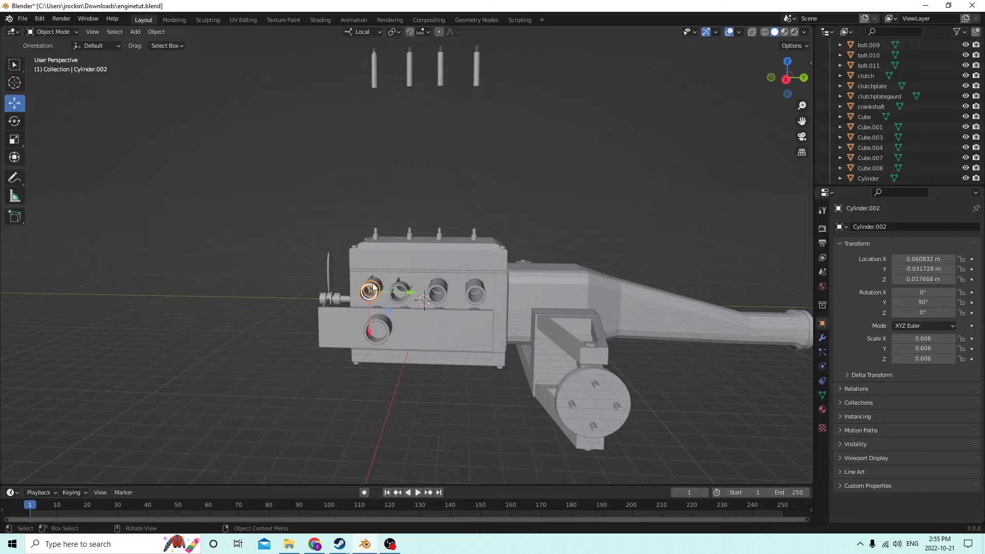
{"action": "left_click", "coordinate": [377, 324]}
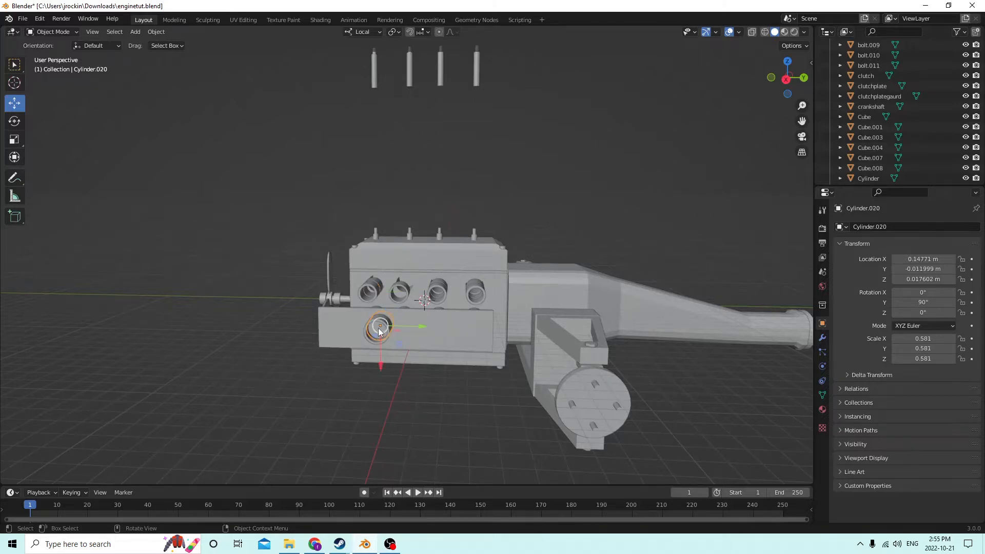
{"action": "middle_click_drag", "start_coordinate": [377, 323], "coordinate": [388, 320]}
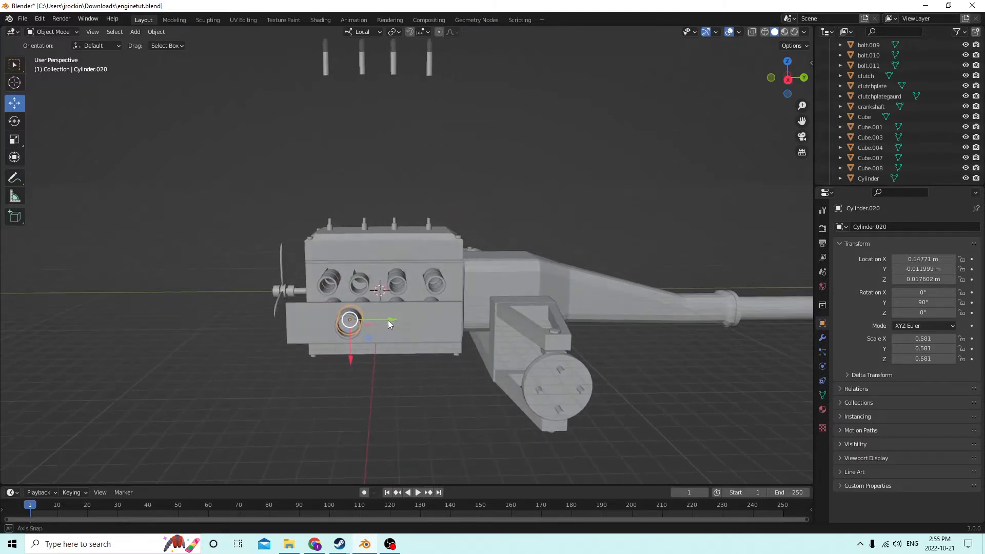
{"action": "left_click", "coordinate": [334, 282]}
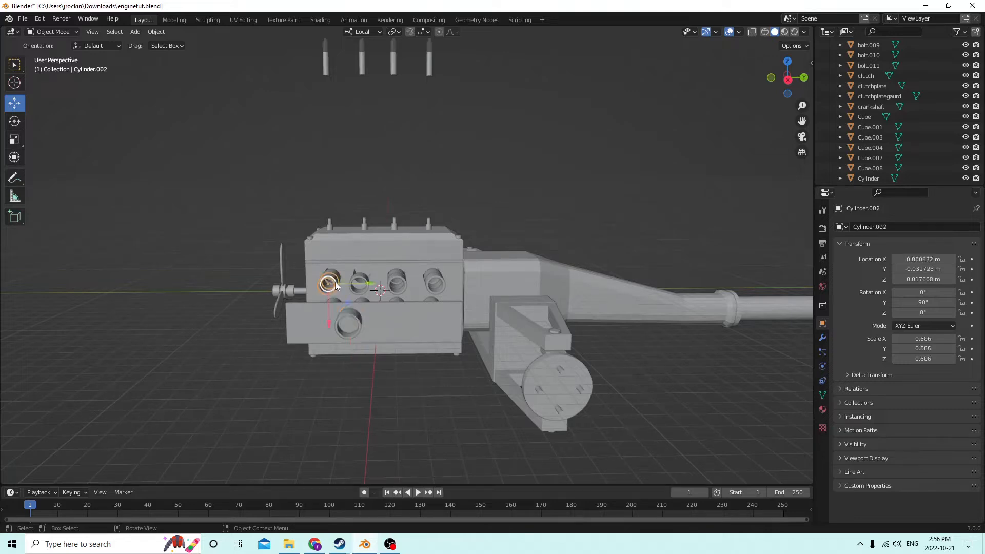
{"action": "left_click", "coordinate": [348, 321]}
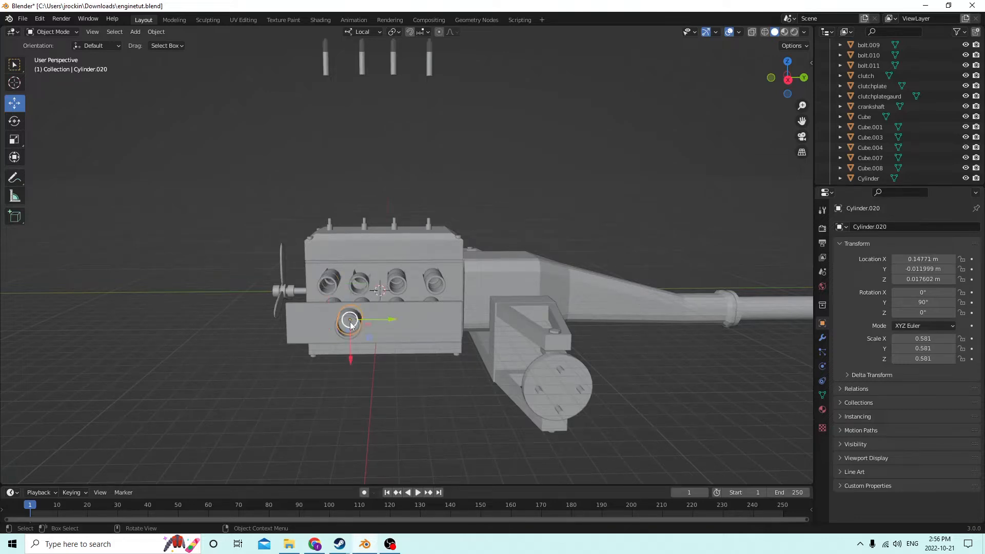
{"action": "key", "text": "g"}
{"action": "key", "text": "y"}
{"action": "left_click_drag", "start_coordinate": [388, 320], "coordinate": [373, 322]}
{"action": "right_click", "coordinate": [374, 322]}
Duplicate the solid cylinder in place and set the copy's Y location to -31728 m
{"action": "left_click", "coordinate": [337, 287]}
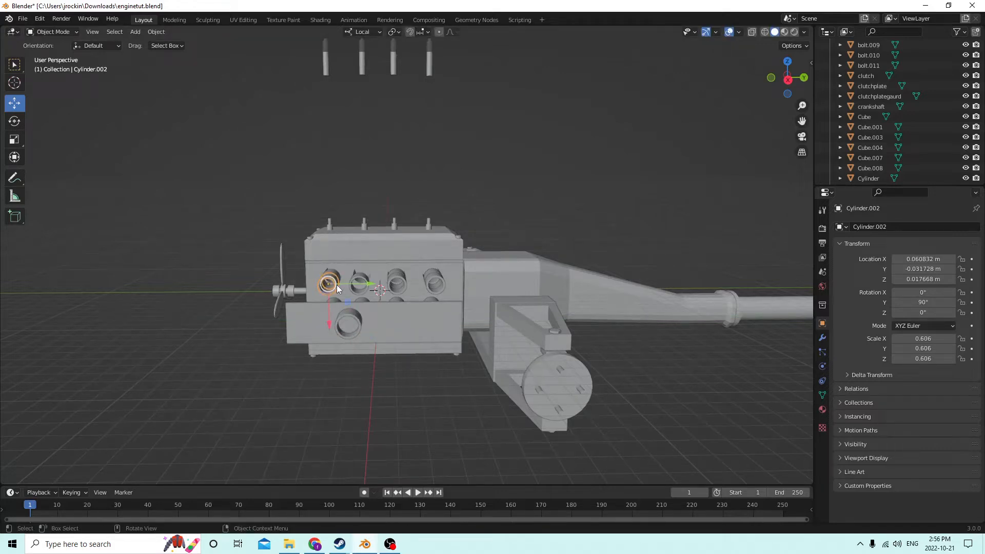
{"action": "left_click", "coordinate": [350, 326]}
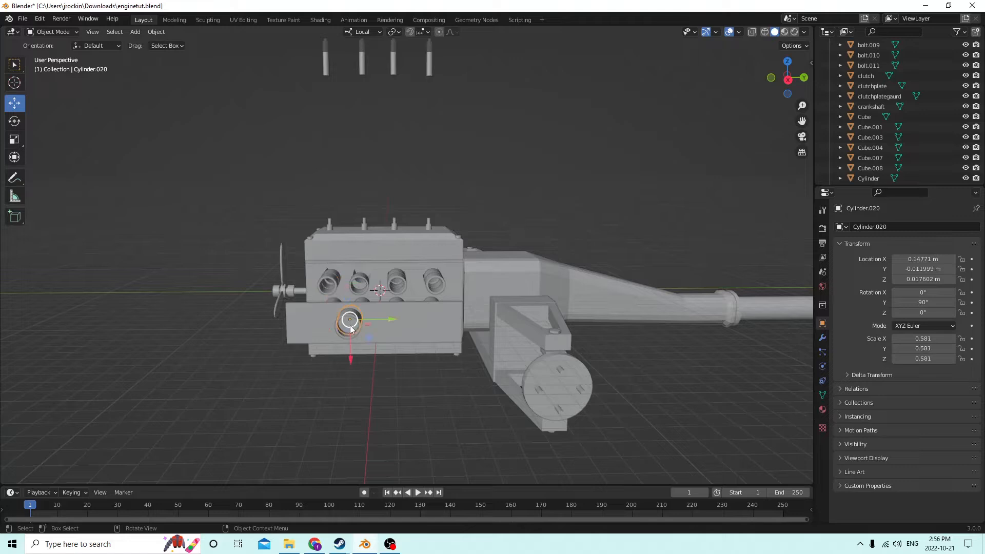
{"action": "key", "text": "shift+d"}
{"action": "right_click", "coordinate": [395, 291]}
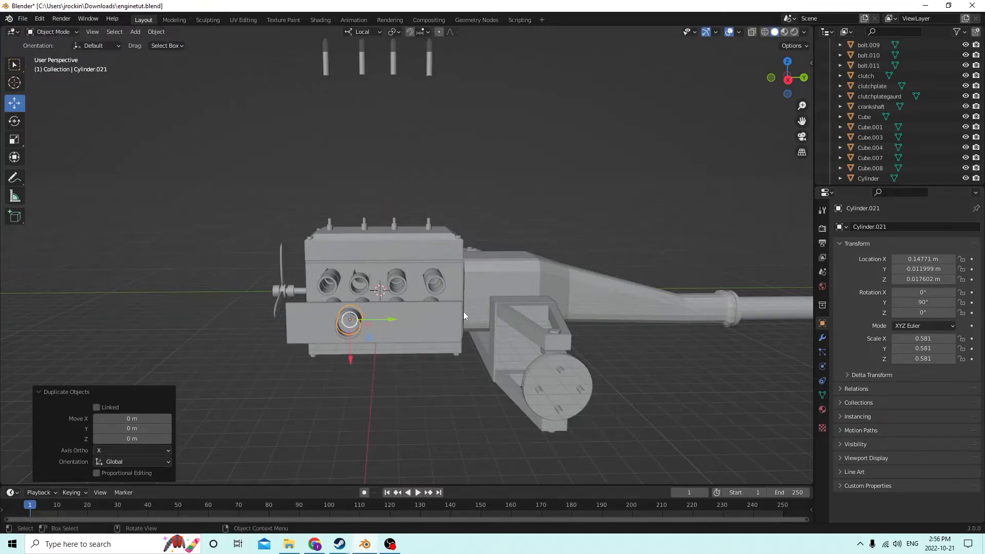
{"action": "left_click", "coordinate": [924, 269]}
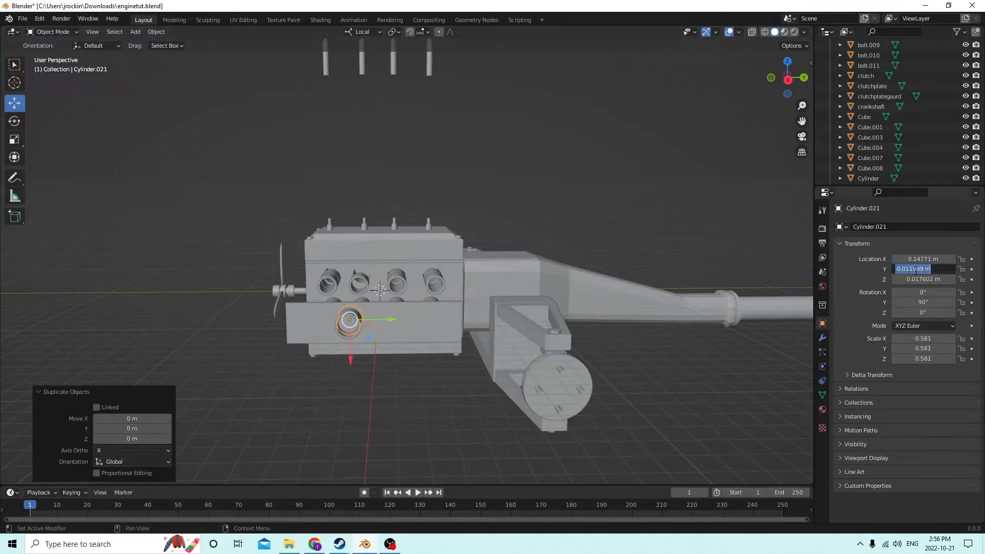
{"action": "key", "text": "BackSpace"}
{"action": "type", "text": "-31728"}
{"action": "key", "text": "Return"}
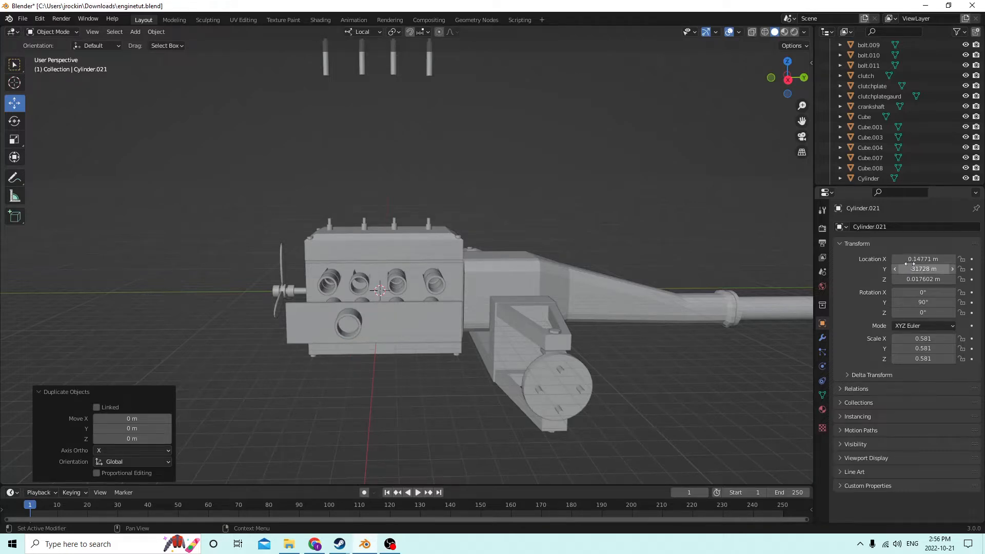
Delete the misplaced duplicate cylinder
{"action": "middle_click_drag", "start_coordinate": [544, 248], "coordinate": [706, 261]}
{"action": "scroll", "coordinate": [706, 260], "scroll_direction": "down", "scroll_amount": 5}
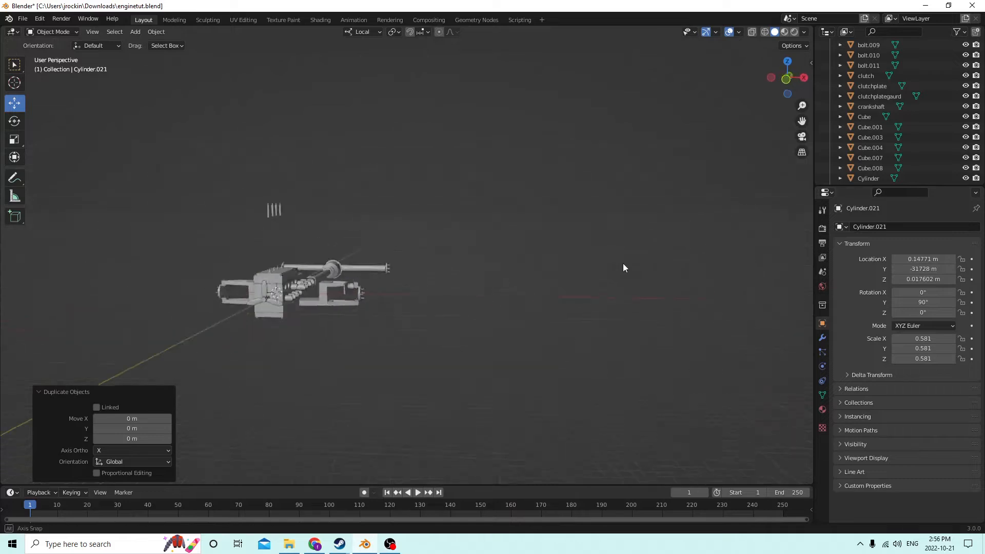
{"action": "middle_click_drag", "start_coordinate": [622, 266], "coordinate": [517, 278]}
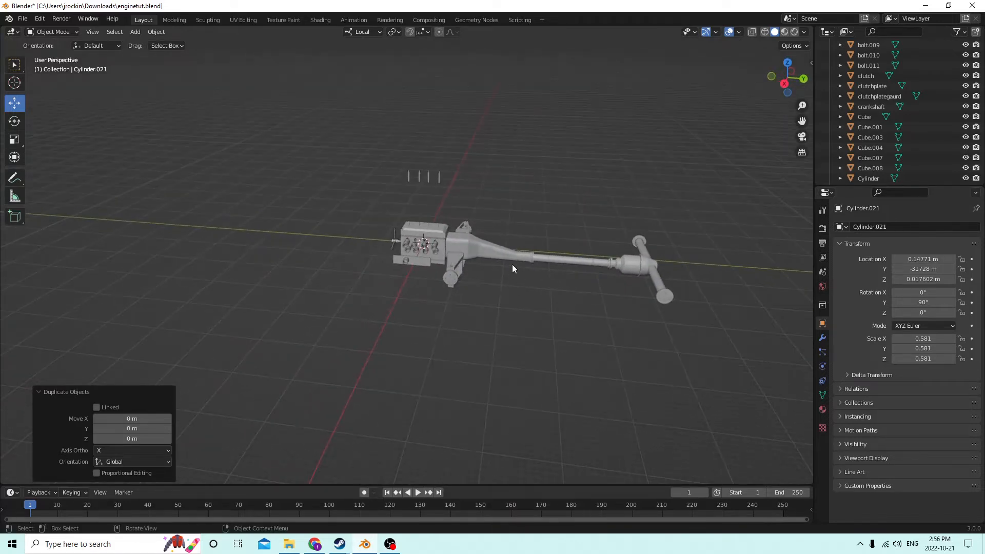
{"action": "key", "text": "Delete"}
Duplicate the solid cylinder in the plate and move the copy about 0.0151 m along negative Y, towards the fan
{"action": "scroll", "coordinate": [506, 262], "scroll_direction": "up", "scroll_amount": 8}
{"action": "middle_click_drag", "start_coordinate": [541, 224], "coordinate": [542, 223]}
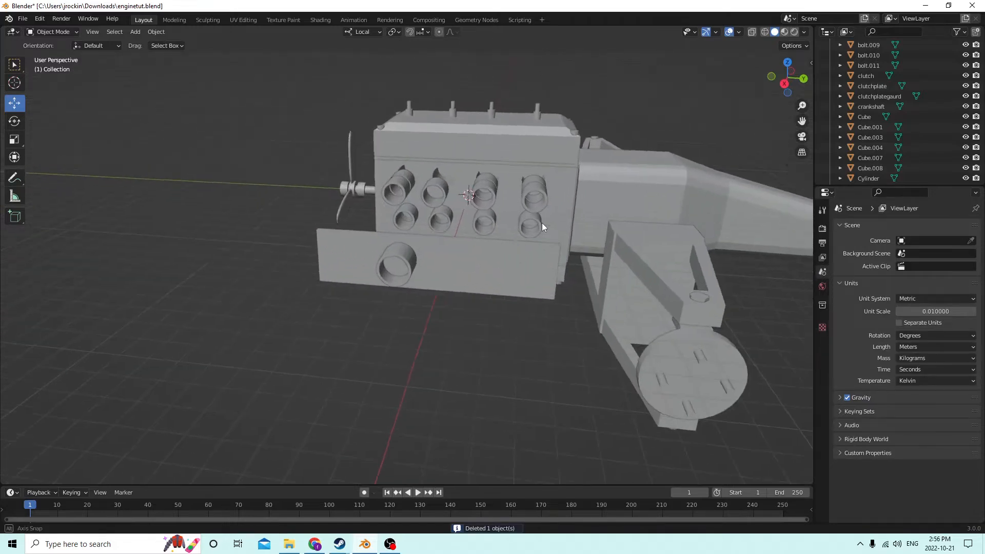
{"action": "scroll", "coordinate": [543, 222], "scroll_direction": "down", "scroll_amount": 5}
{"action": "left_click", "coordinate": [269, 337]}
{"action": "middle_click_drag", "start_coordinate": [269, 337], "coordinate": [267, 325]}
{"action": "key", "text": "shift+d"}
{"action": "key", "text": "Escape"}
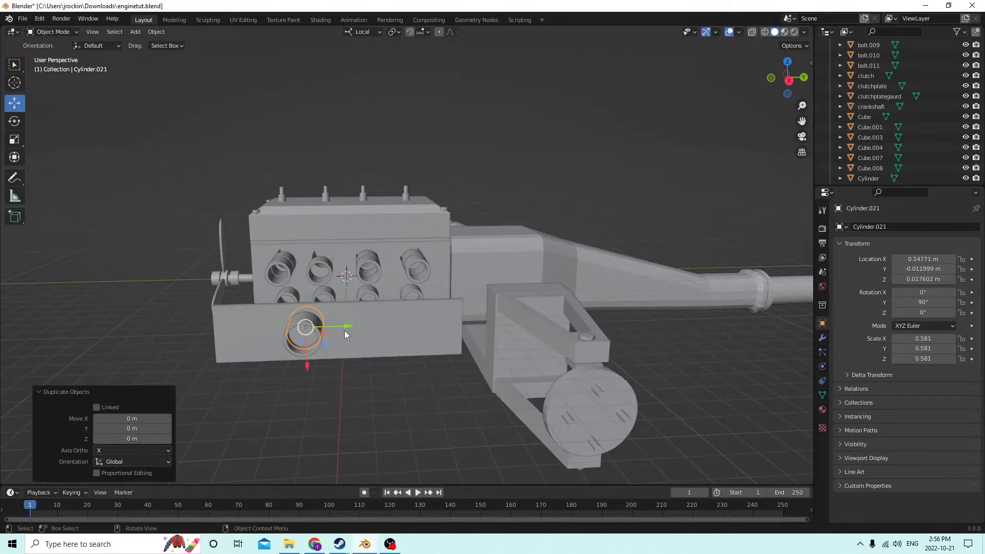
{"action": "left_click_drag", "start_coordinate": [346, 328], "coordinate": [300, 311]}
{"action": "middle_click_drag", "start_coordinate": [300, 311], "coordinate": [244, 340]}
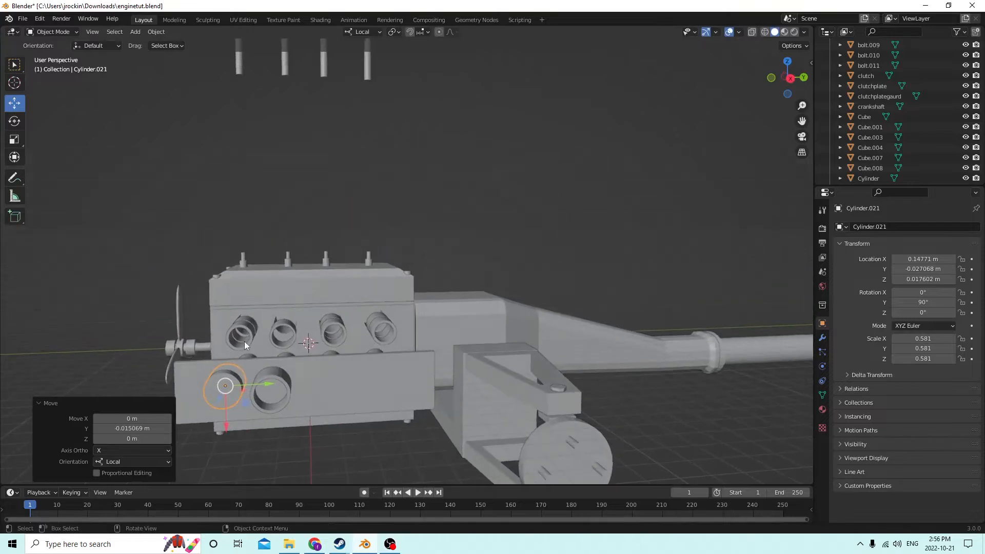
Compare the Y location of the first upper-row pipe with that of the solid cylinder nearest the fan
{"action": "left_click", "coordinate": [250, 334]}
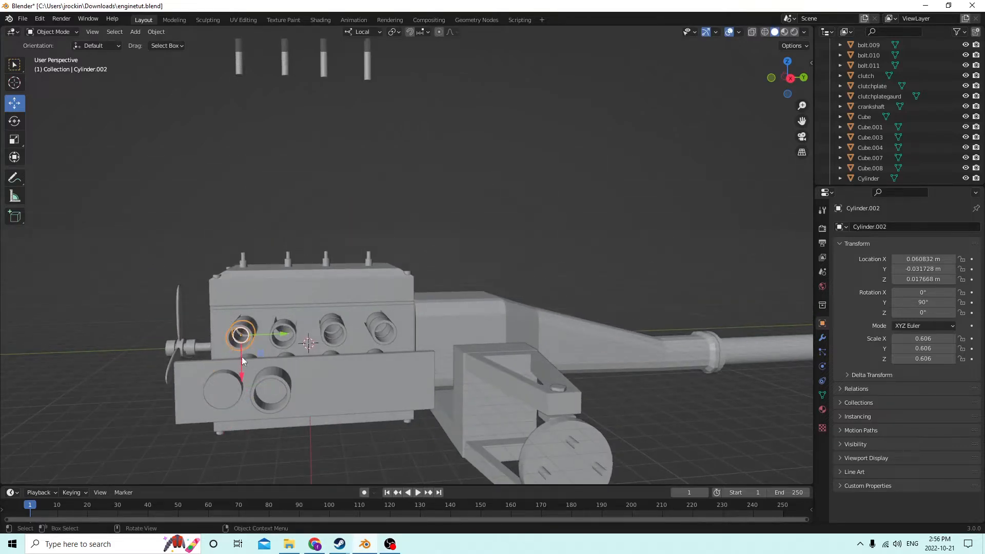
{"action": "left_click", "coordinate": [229, 397]}
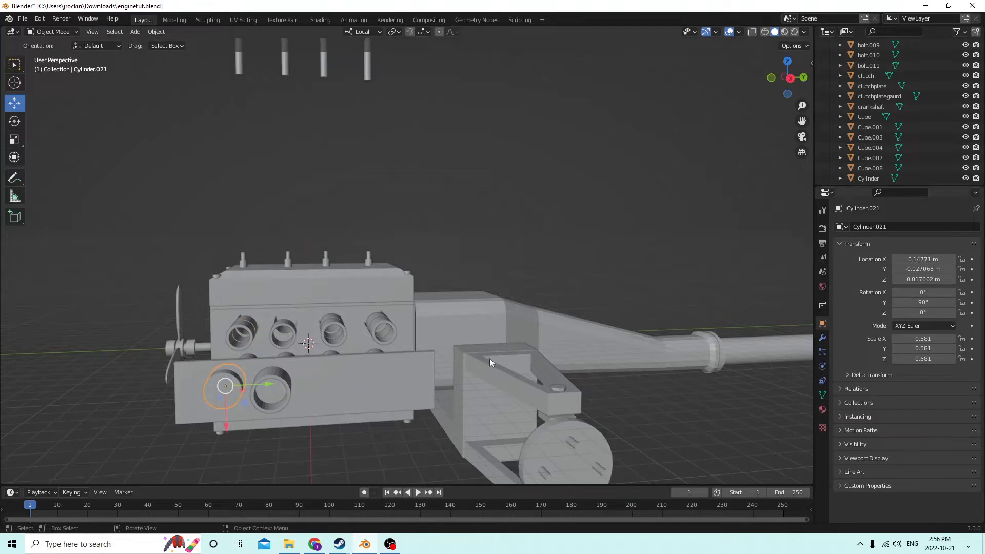
{"action": "left_click", "coordinate": [252, 340]}
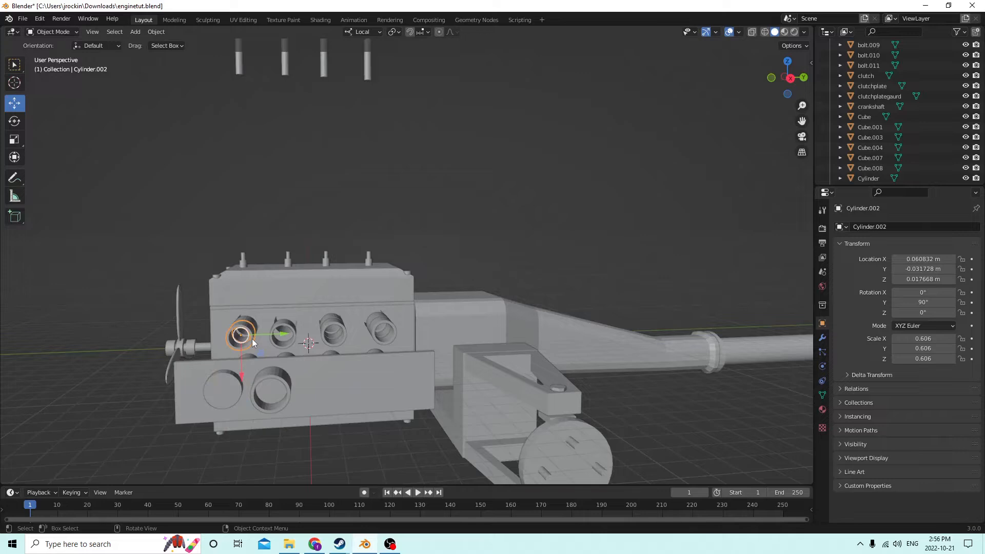
{"action": "right_click", "coordinate": [924, 269]}
{"action": "right_click", "coordinate": [934, 268]}
{"action": "middle_click_drag", "start_coordinate": [237, 341], "coordinate": [245, 365]}
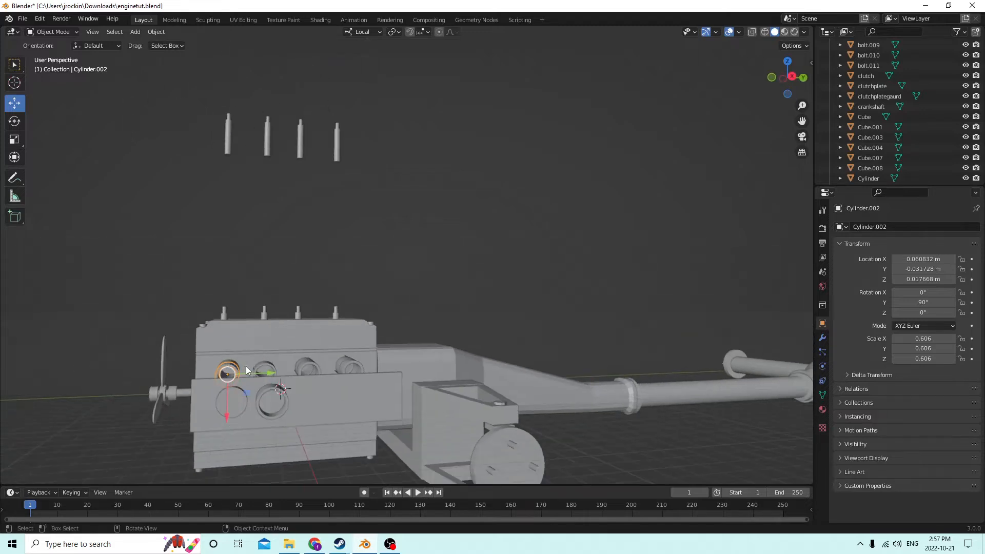
{"action": "left_click", "coordinate": [231, 404]}
{"action": "middle_click_drag", "start_coordinate": [231, 405], "coordinate": [245, 372]}
{"action": "left_click", "coordinate": [297, 385]}
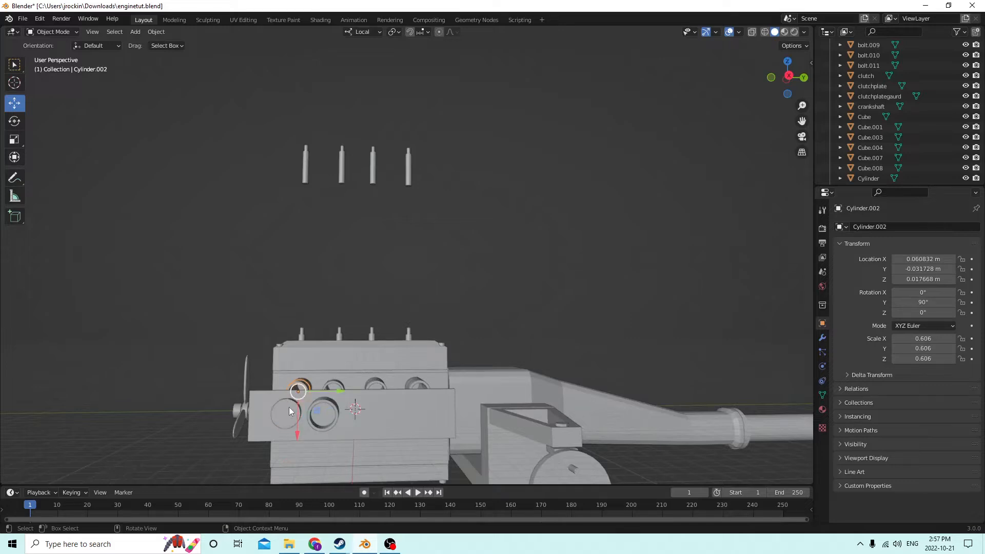
Set the Y location of the solid cylinder nearest the fan to -0.034278 m
{"action": "left_click", "coordinate": [288, 408]}
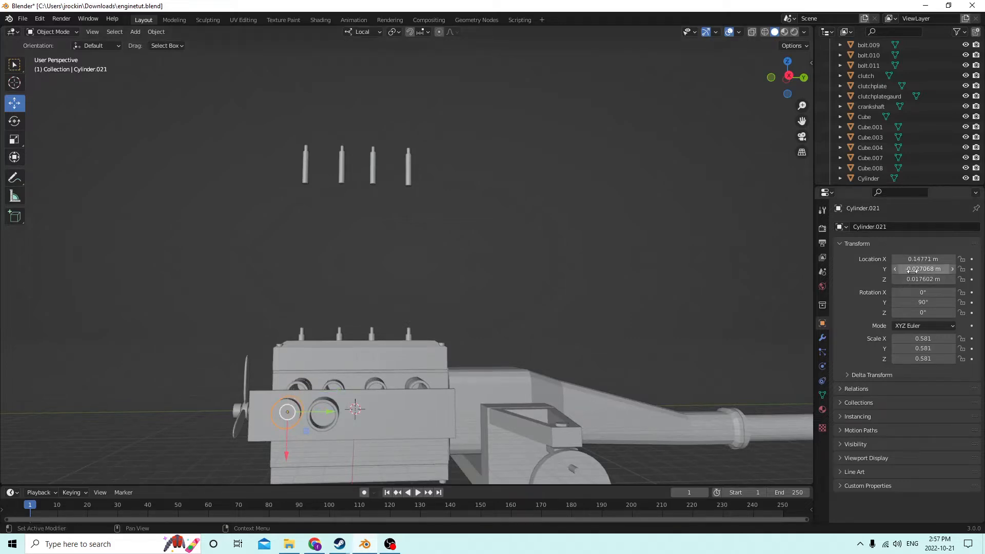
{"action": "left_click", "coordinate": [913, 268]}
{"action": "key", "text": "BackSpace"}
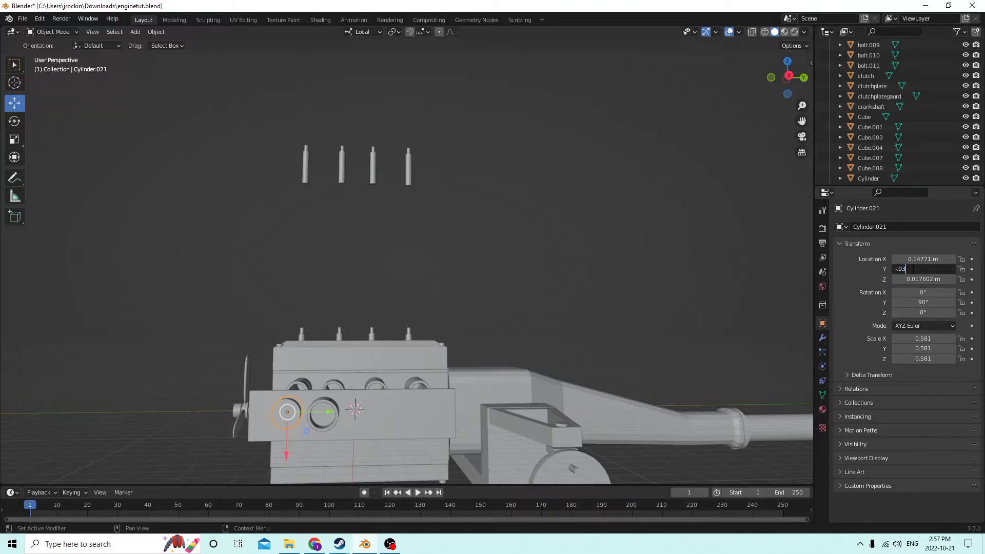
{"action": "type", "text": "-.034278"}
{"action": "key", "text": "Return"}
{"action": "middle_click_drag", "start_coordinate": [632, 316], "coordinate": [631, 324]}
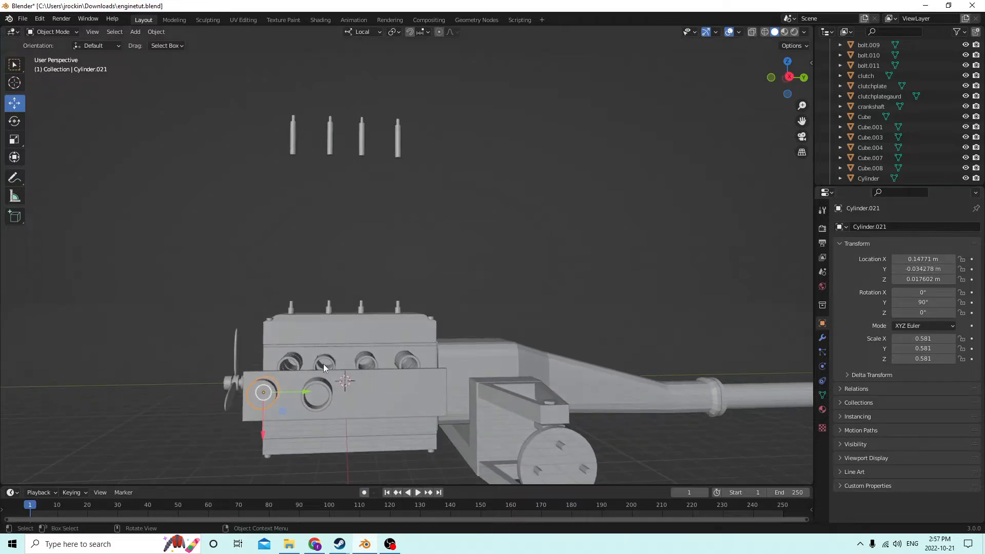
Recheck the first upper-row pipe's location and set the Y location of the solid cylinder nearest the fan to -0.031278 m
{"action": "left_click", "coordinate": [297, 362]}
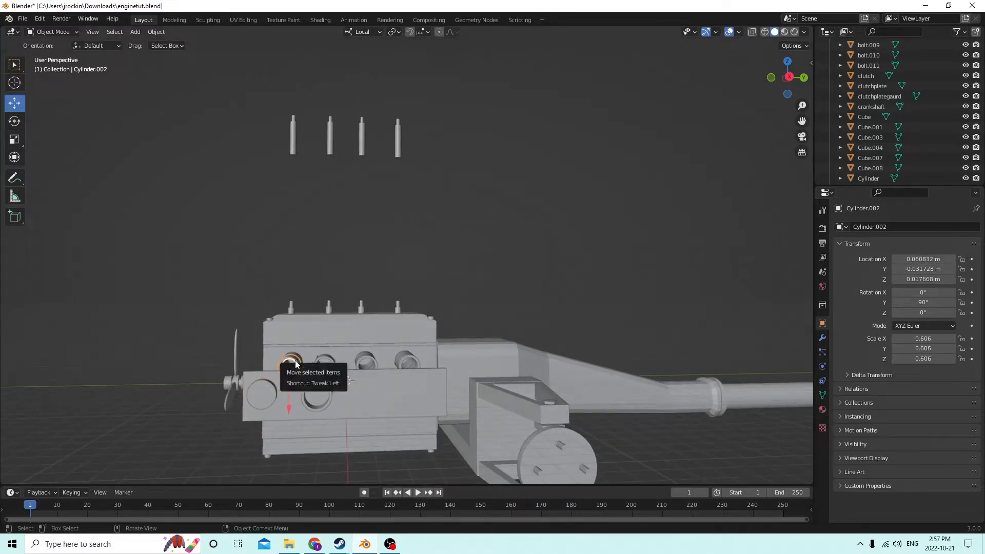
{"action": "left_click", "coordinate": [259, 388]}
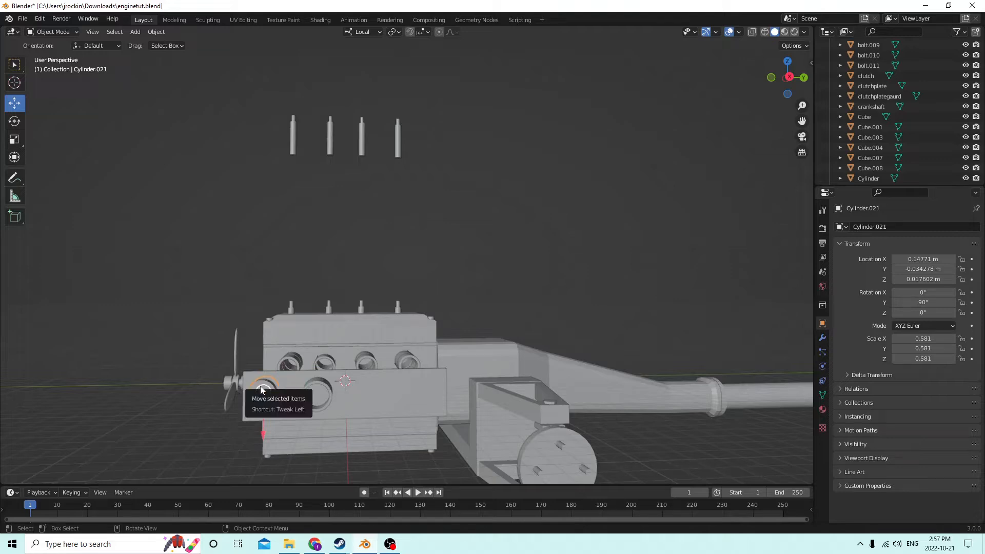
{"action": "left_click", "coordinate": [281, 362]}
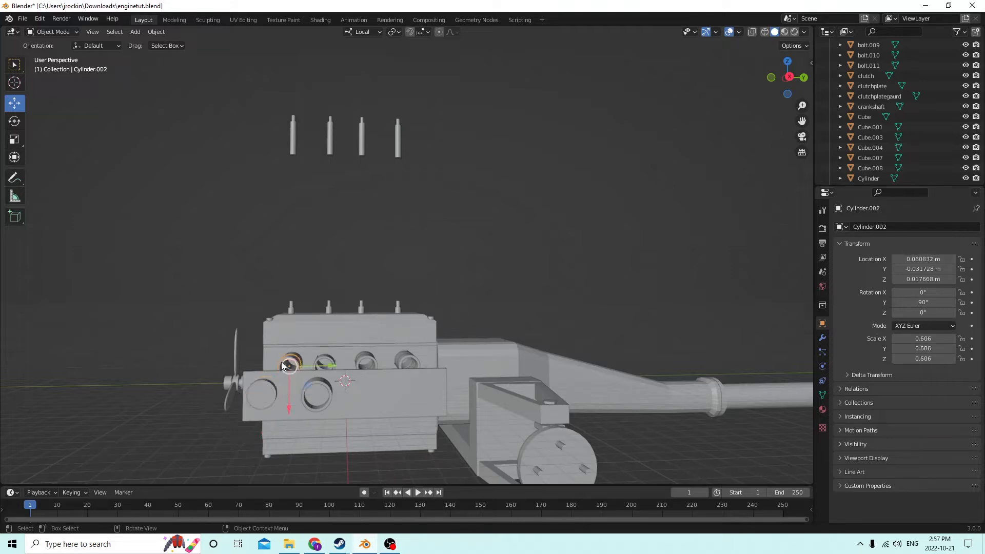
{"action": "left_click", "coordinate": [266, 397]}
{"action": "left_click", "coordinate": [923, 269]}
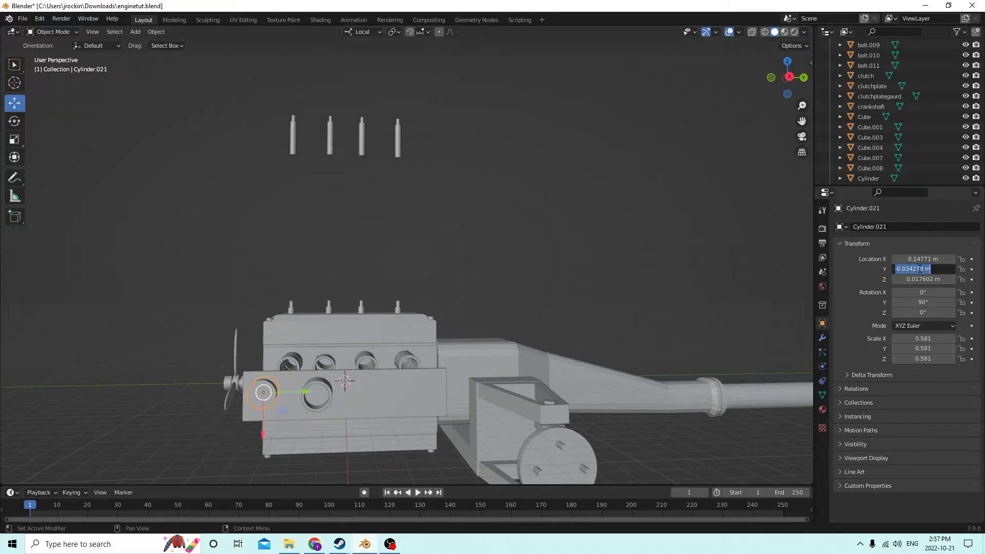
{"action": "left_click", "coordinate": [922, 269]}
{"action": "key", "text": "BackSpace"}
{"action": "key", "text": "BackSpace"}
{"action": "key", "text": "BackSpace"}
{"action": "key", "text": "BackSpace"}
{"action": "type", "text": "1278"}
{"action": "key", "text": "Return"}
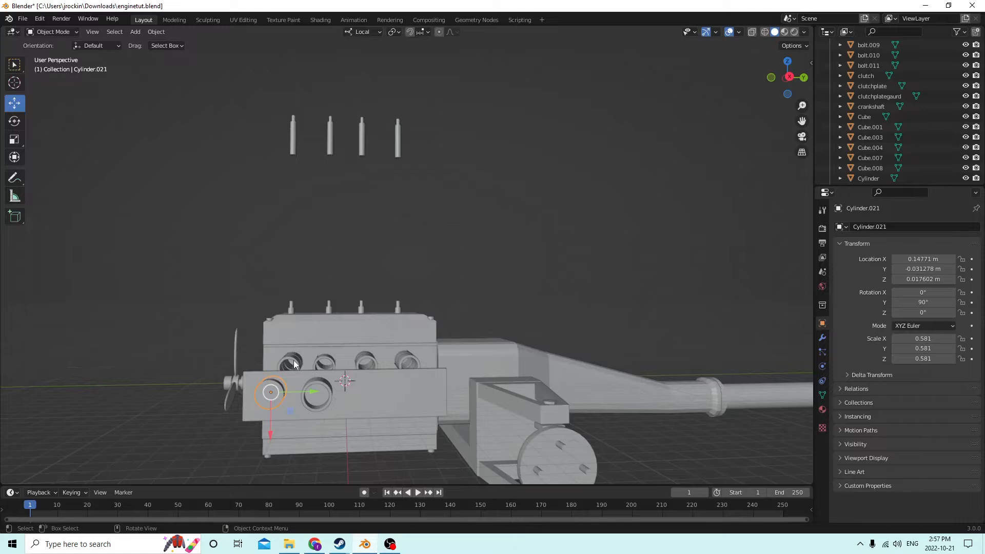
Check the cylinder nearest the fan against the first upper-row pipe, and delete the hollow pipe around the plate's second solid cylinder
{"action": "middle_click_drag", "start_coordinate": [295, 359], "coordinate": [239, 354]}
{"action": "left_click", "coordinate": [223, 343]}
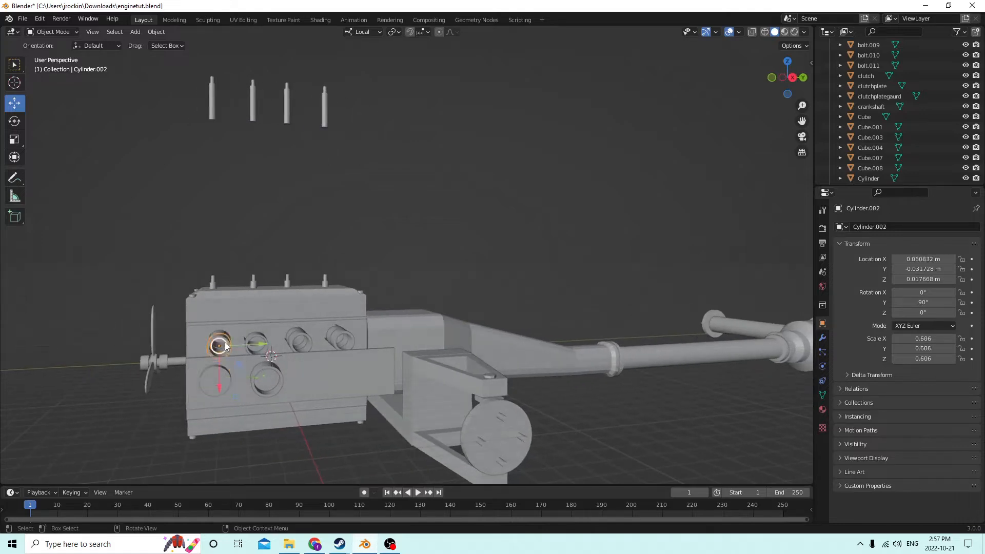
{"action": "left_click", "coordinate": [223, 371]}
{"action": "middle_click_drag", "start_coordinate": [229, 368], "coordinate": [221, 366]}
{"action": "scroll", "coordinate": [296, 374], "scroll_direction": "up", "scroll_amount": 1}
{"action": "mouse_move", "coordinate": [296, 374]}
{"action": "middle_mouse_down"}
{"action": "mouse_move", "coordinate": [285, 349]}
{"action": "mouse_move", "coordinate": [279, 365]}
{"action": "mouse_move", "coordinate": [291, 369]}
{"action": "middle_mouse_up"}
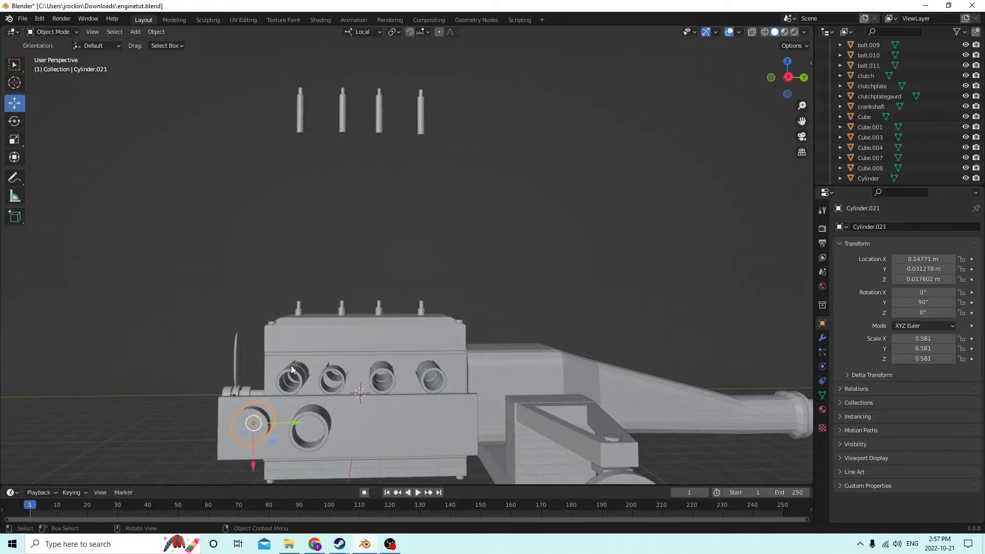
{"action": "left_click", "coordinate": [314, 430]}
{"action": "key", "text": "x"}
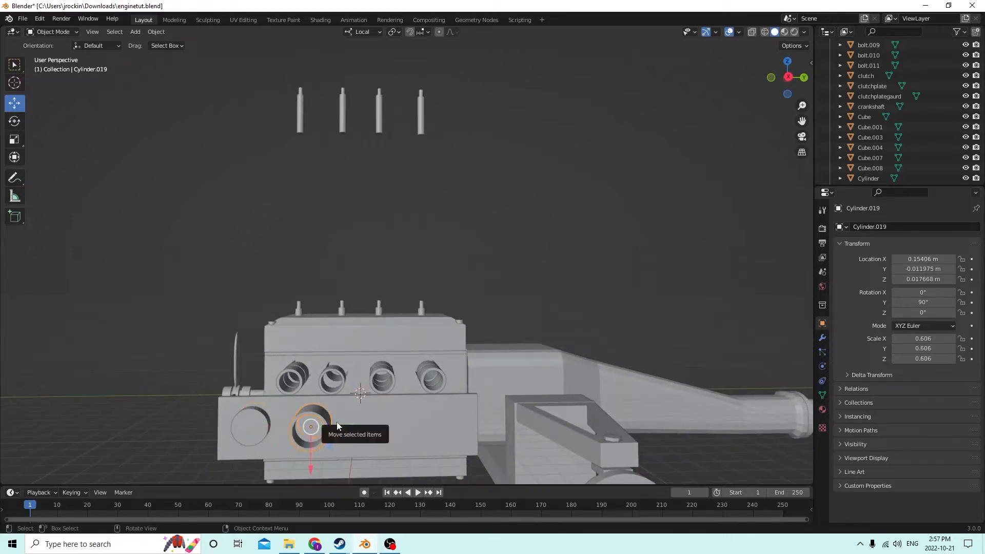
{"action": "left_click", "coordinate": [337, 426]}
Duplicate the solid cylinder nearest the fan in place and set the copy's Y location to 0.031278 m
{"action": "left_click", "coordinate": [257, 422]}
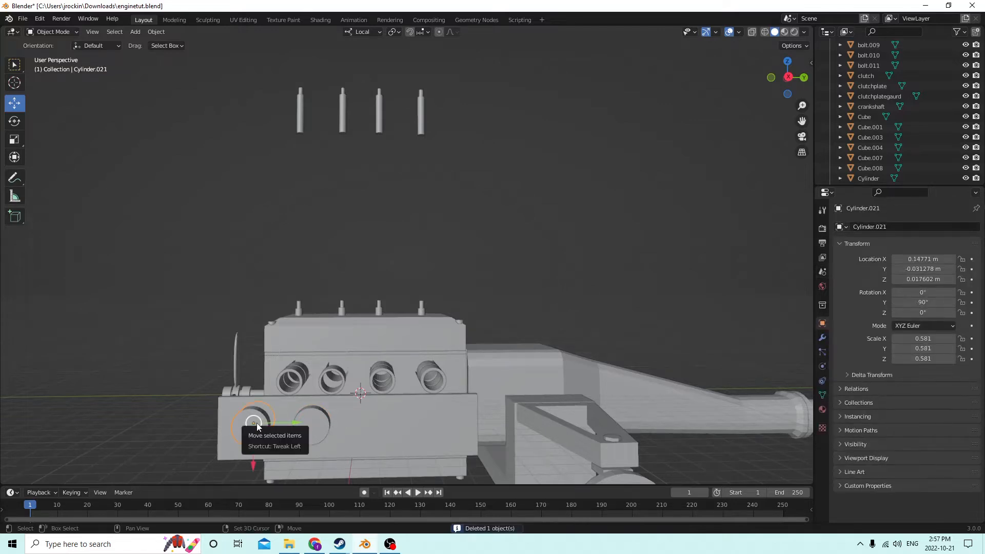
{"action": "key", "text": "shift+d"}
{"action": "key", "text": "Escape"}
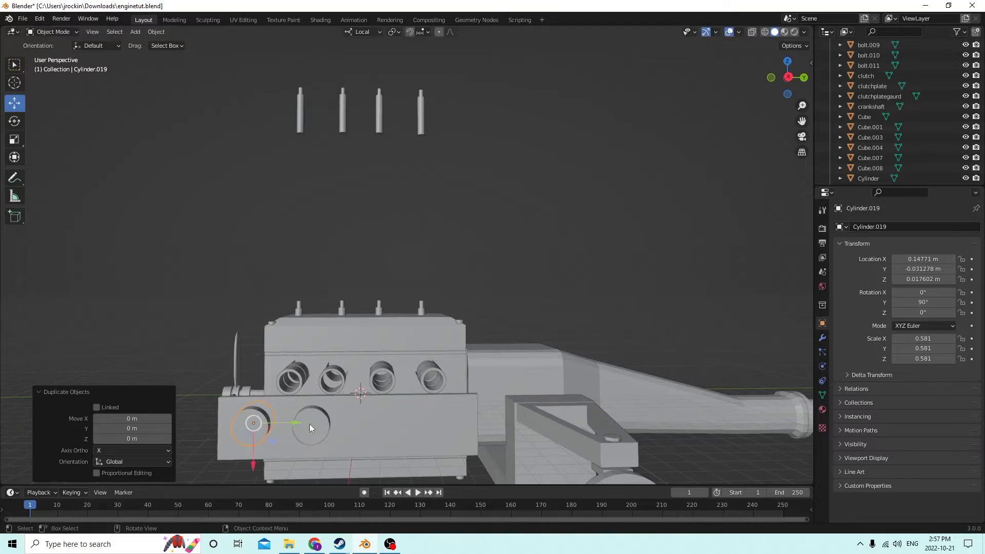
{"action": "left_click", "coordinate": [909, 268]}
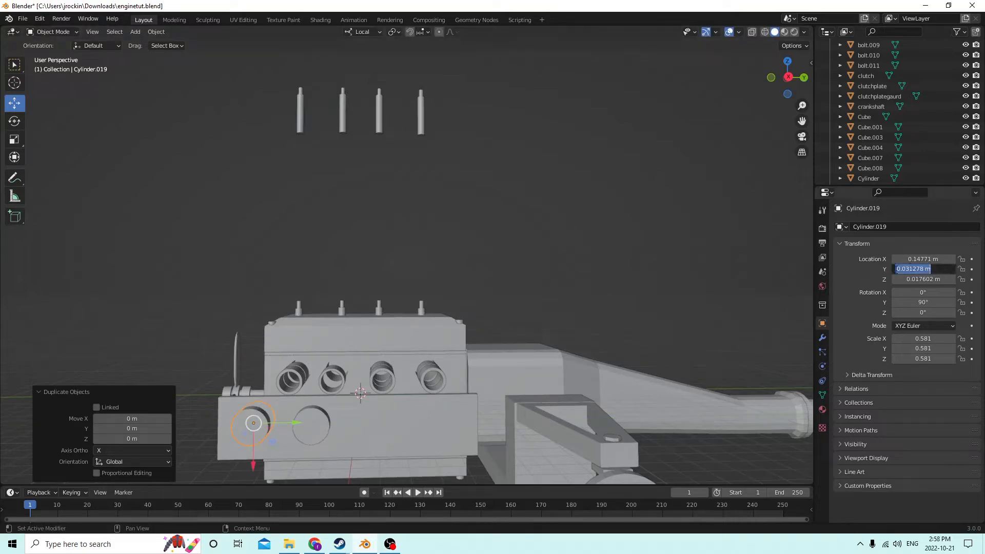
{"action": "left_click", "coordinate": [898, 270]}
{"action": "key", "text": "BackSpace"}
{"action": "key", "text": "Return"}
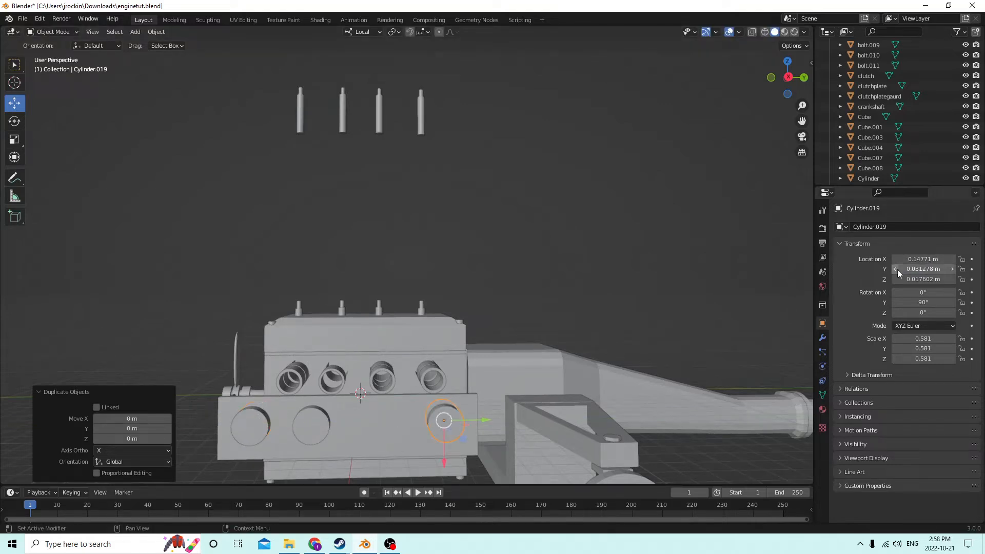
Duplicate the plate's second solid cylinder in place and set the copy's Y location to 0.011999 m
{"action": "left_click", "coordinate": [315, 435]}
{"action": "key", "text": "shift+d"}
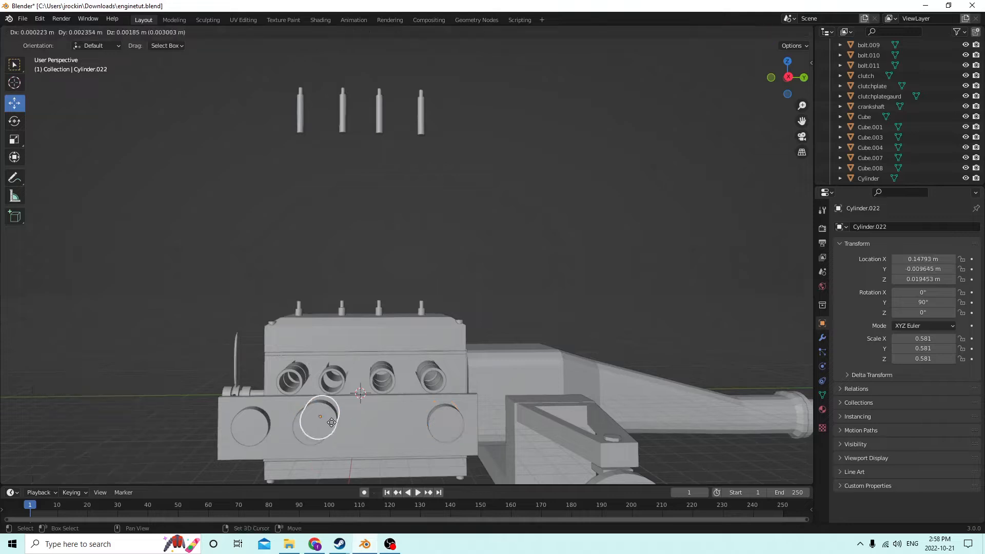
{"action": "key", "text": "Escape"}
{"action": "left_click", "coordinate": [919, 269]}
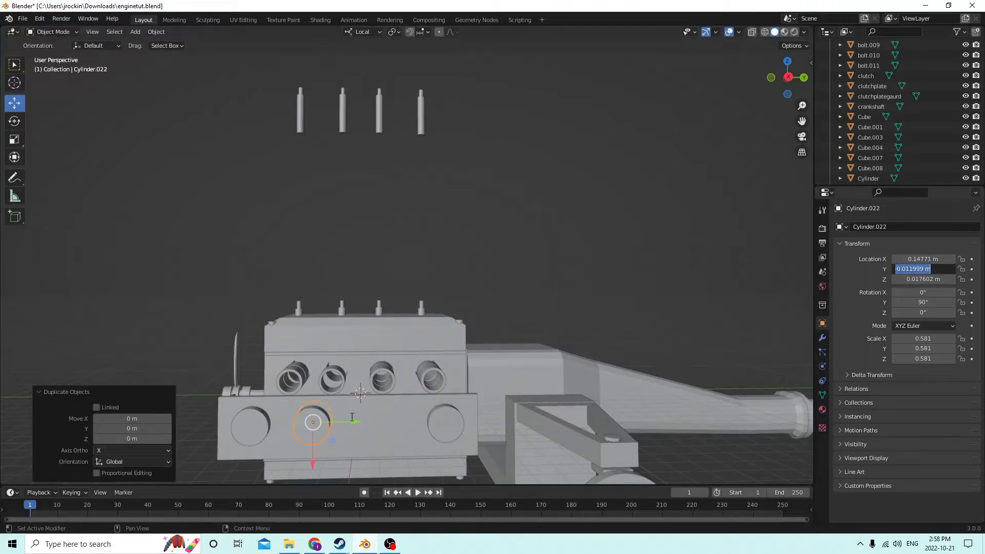
{"action": "left_click", "coordinate": [353, 419]}
{"action": "left_click_drag", "start_coordinate": [355, 420], "coordinate": [376, 420]}
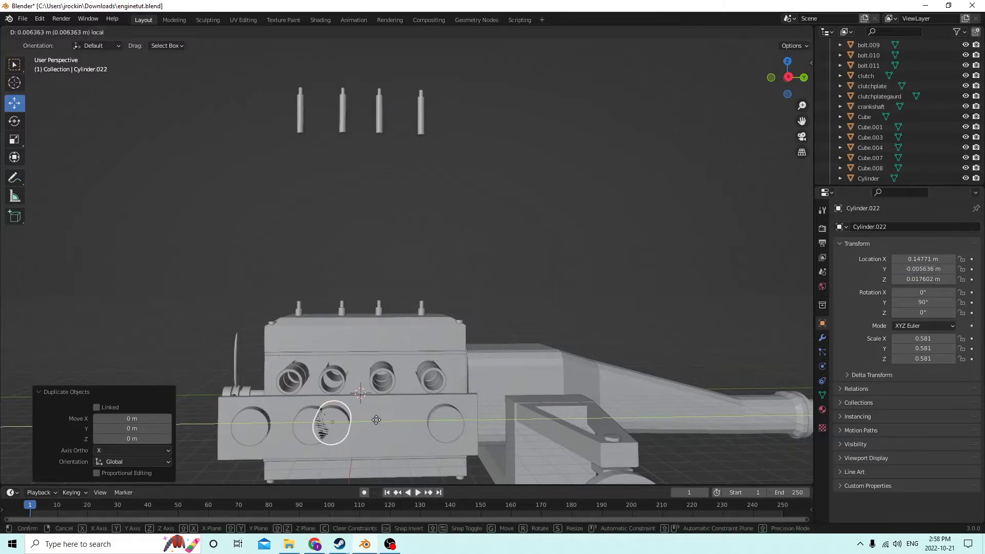
{"action": "key", "text": "Escape"}
{"action": "left_click", "coordinate": [897, 269]}
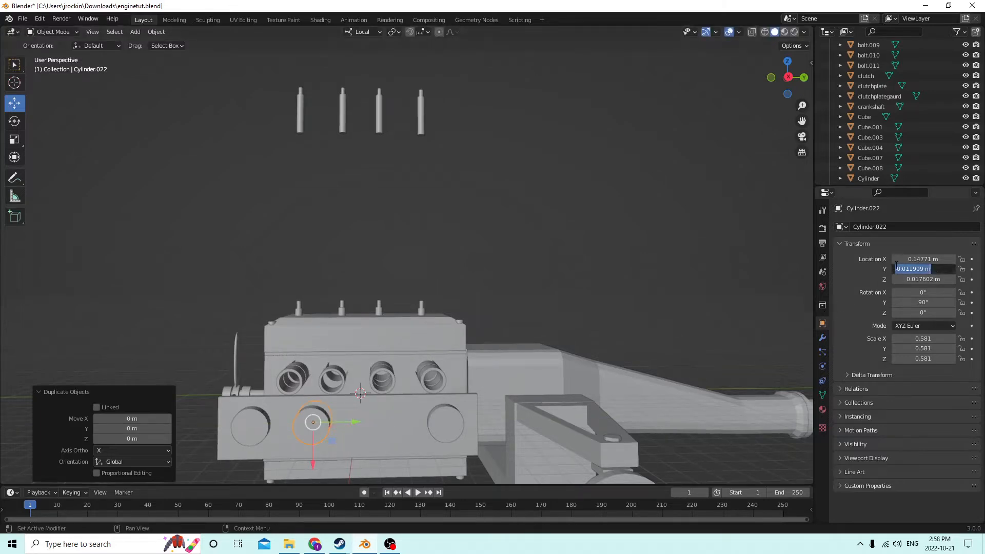
{"action": "left_click", "coordinate": [897, 269]}
{"action": "key", "text": "Return"}
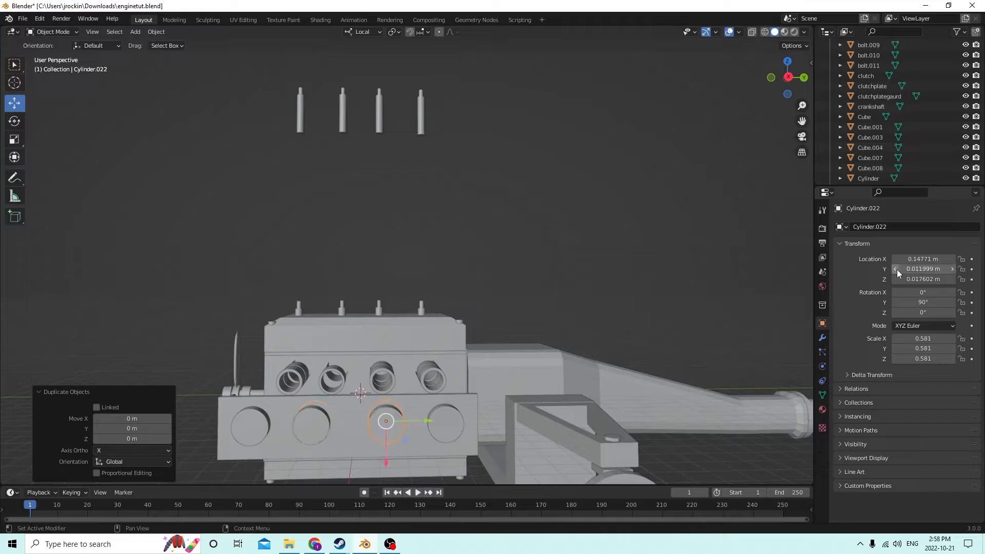
Cut the four solid cylinders out of the plate with the Bool Tool's Auto Boolean Difference
{"action": "middle_click_drag", "start_coordinate": [682, 244], "coordinate": [484, 285]}
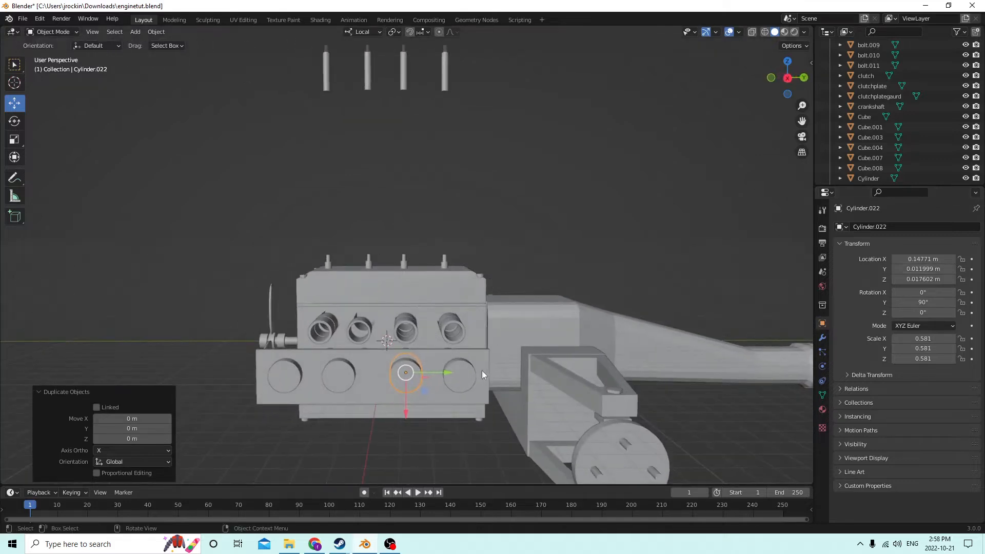
{"action": "left_click", "coordinate": [471, 377]}
{"action": "left_click", "coordinate": [405, 372], "text": "shift"}
{"action": "left_click", "coordinate": [342, 374], "text": "shift"}
{"action": "left_click", "coordinate": [299, 374], "text": "shift"}
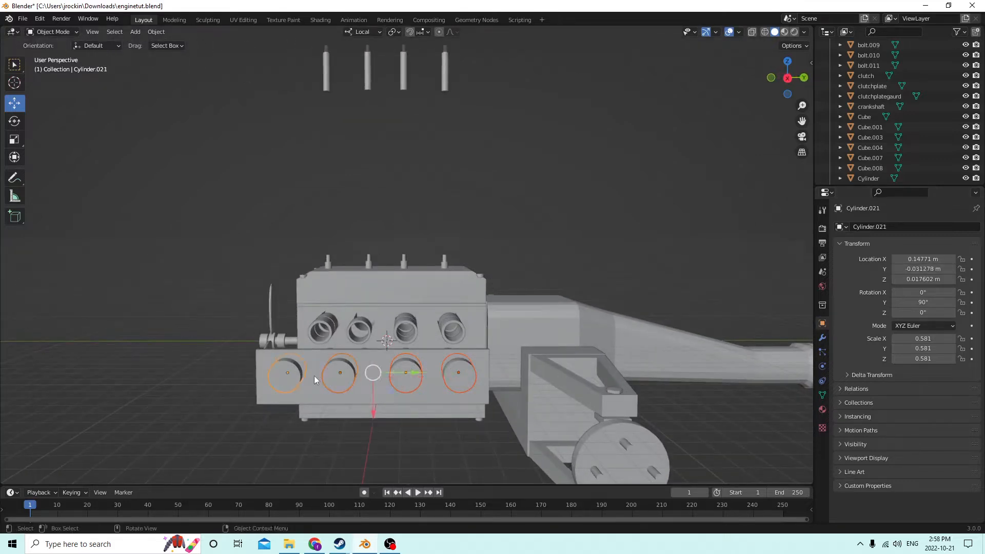
{"action": "left_click", "coordinate": [346, 395], "text": "shift"}
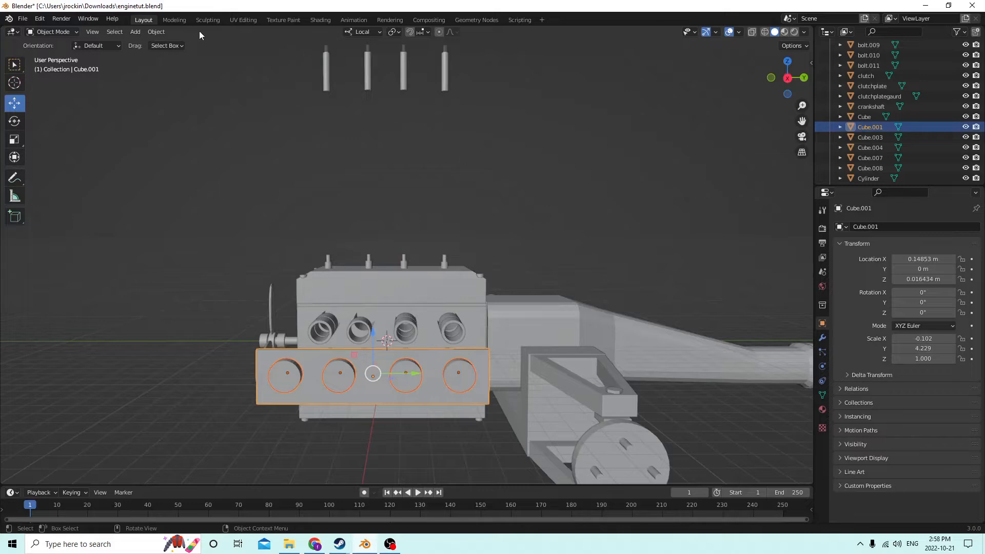
{"action": "left_click", "coordinate": [162, 34]}
{"action": "left_click", "coordinate": [156, 31]}
{"action": "mouse_move", "coordinate": [182, 373]}
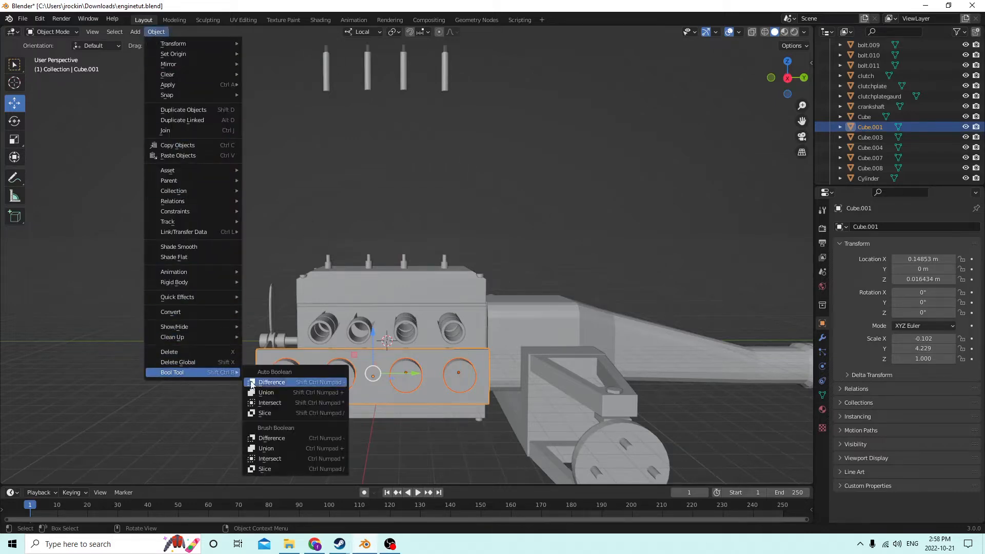
{"action": "left_click", "coordinate": [288, 385]}
Move the perforated plate about 0.113 m along its local X axis, towards the engine block's side
{"action": "scroll", "coordinate": [308, 363], "scroll_direction": "down", "scroll_amount": 3}
{"action": "middle_click_drag", "start_coordinate": [316, 362], "coordinate": [417, 413]}
{"action": "middle_click_drag", "start_coordinate": [376, 425], "coordinate": [360, 374]}
{"action": "scroll", "coordinate": [359, 374], "scroll_direction": "up", "scroll_amount": 3}
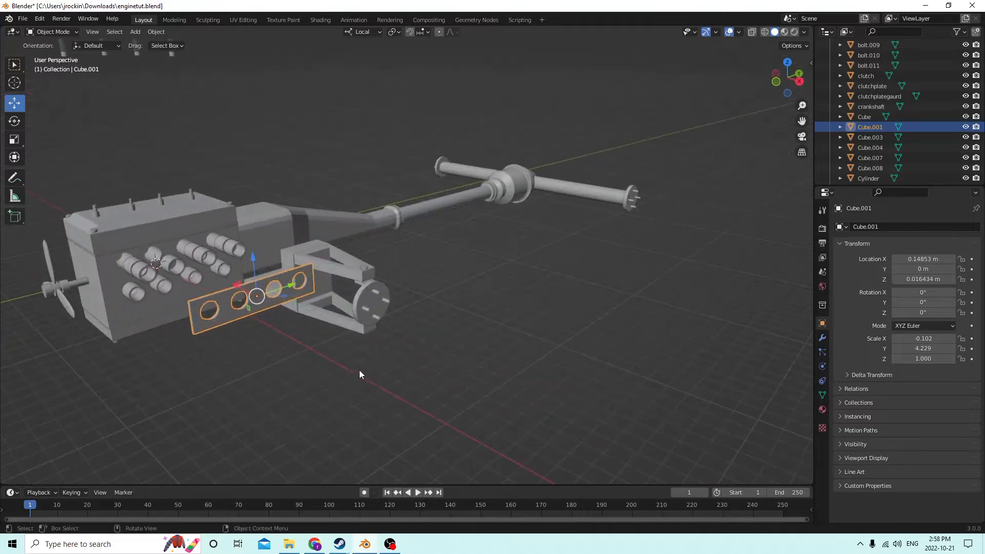
{"action": "left_click_drag", "start_coordinate": [231, 281], "coordinate": [155, 234]}
{"action": "right_click", "coordinate": [155, 233]}
{"action": "scroll", "coordinate": [204, 302], "scroll_direction": "down", "scroll_amount": 2}
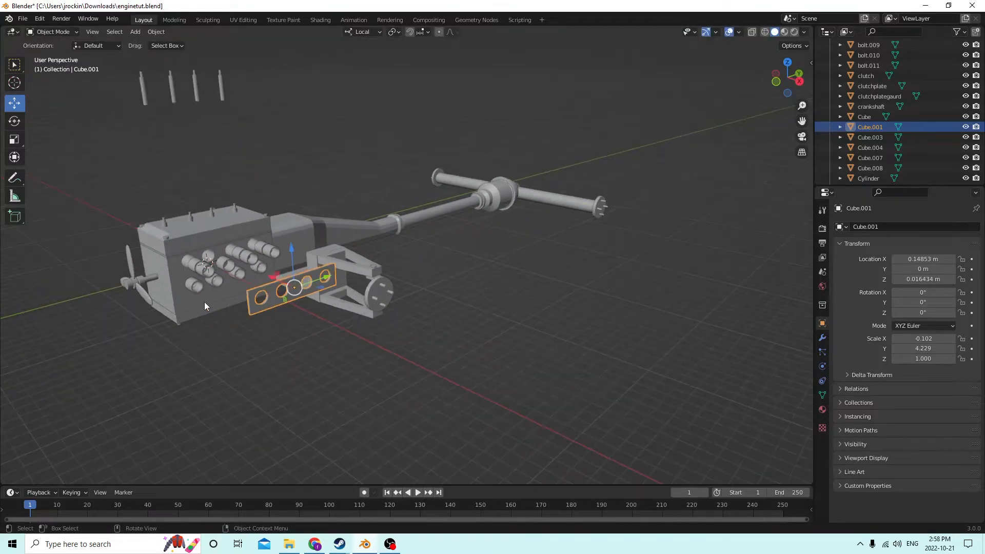
{"action": "left_click_drag", "start_coordinate": [261, 277], "coordinate": [190, 245]}
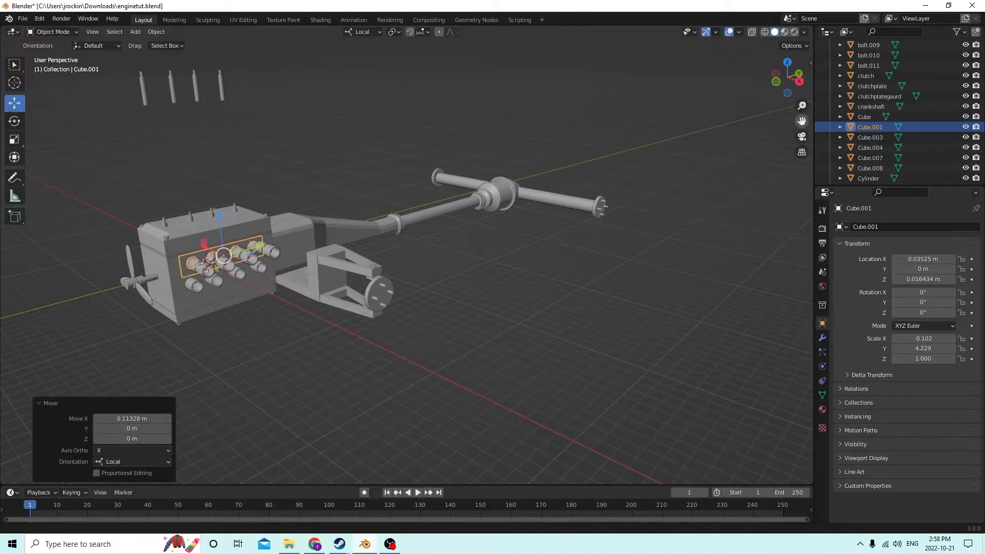
Delete the three inner upper-row cylinders standing between the plate and the outer row of pipes
{"action": "left_click_drag", "start_coordinate": [802, 121], "coordinate": [976, 123]}
{"action": "scroll", "coordinate": [500, 227], "scroll_direction": "up", "scroll_amount": 6}
{"action": "middle_click_drag", "start_coordinate": [506, 234], "coordinate": [567, 237]}
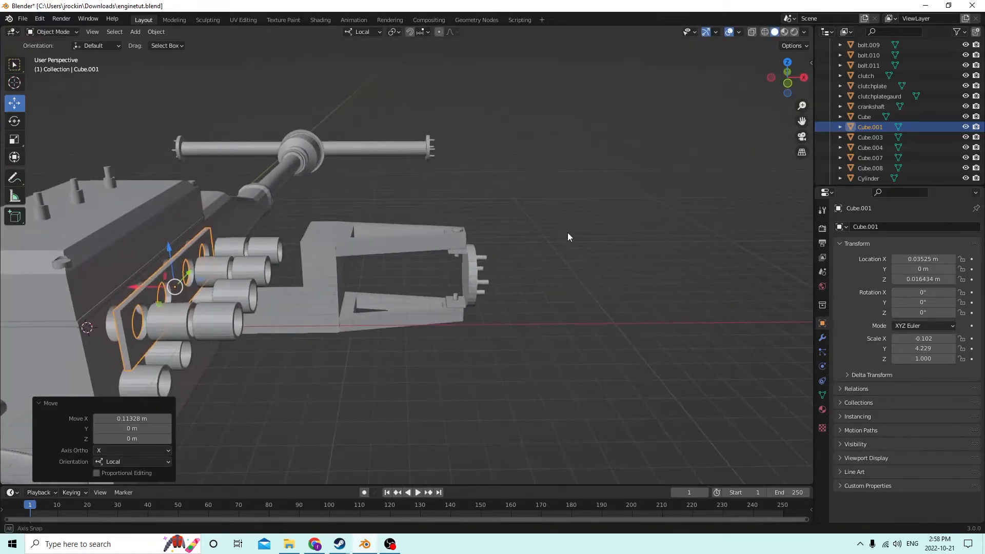
{"action": "left_click", "coordinate": [224, 247]}
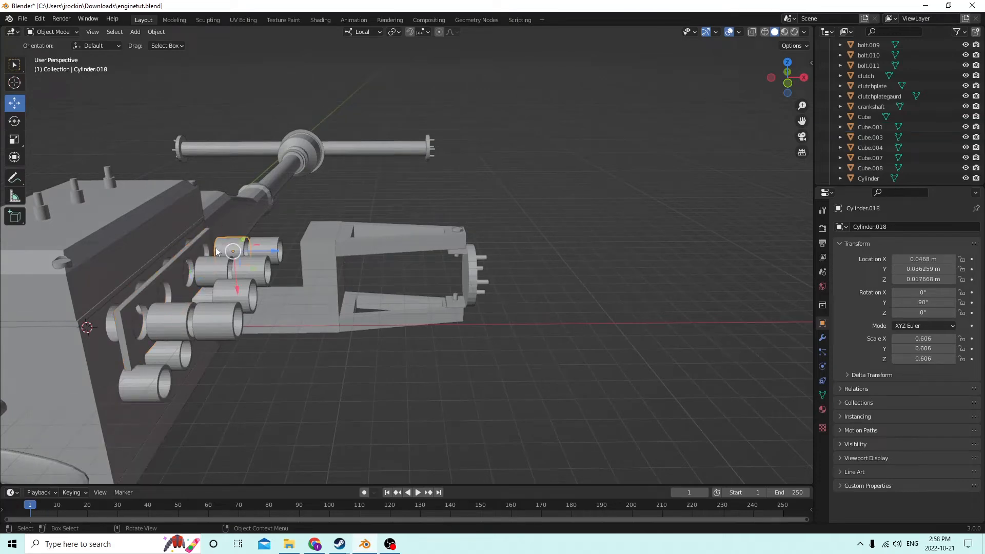
{"action": "left_click", "coordinate": [205, 264], "text": "shift"}
{"action": "left_click", "coordinate": [167, 318], "text": "shift"}
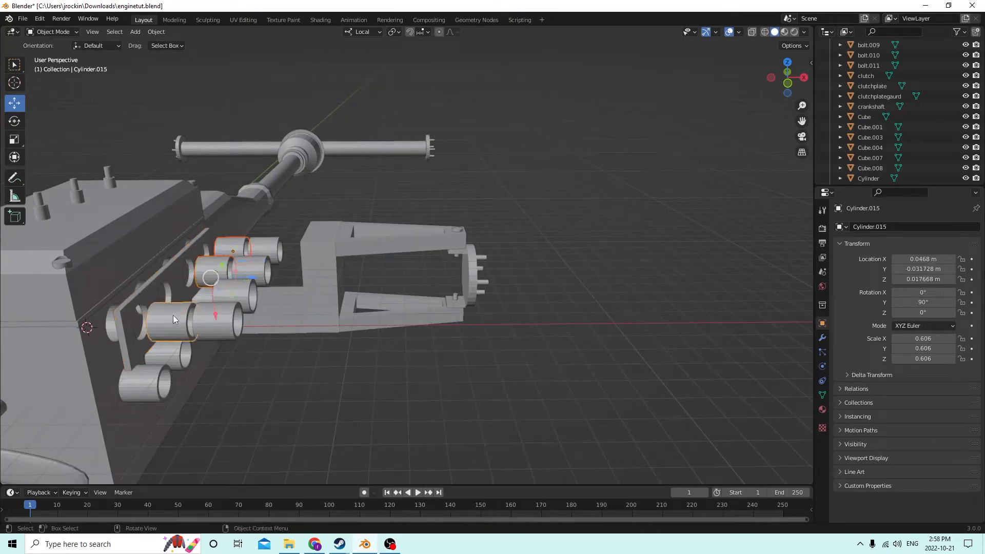
{"action": "key", "text": "Delete"}
Move the four outer upper-row pipes about 0.0189 m along their local Z axis, towards the plate's openings
{"action": "left_click", "coordinate": [257, 256]}
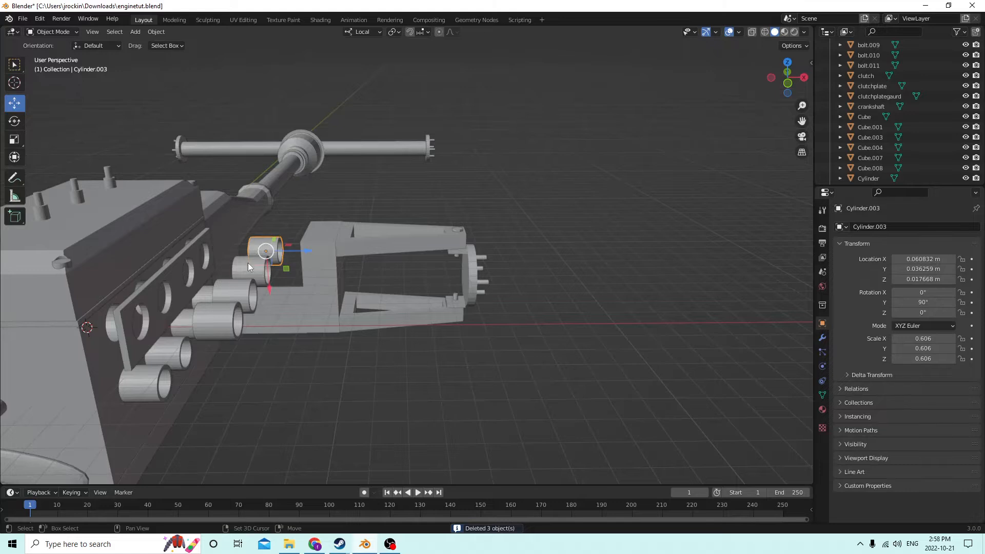
{"action": "left_click", "coordinate": [217, 318], "text": "shift"}
{"action": "key", "text": "shift+d"}
{"action": "key", "text": "z"}
{"action": "key", "text": "z"}
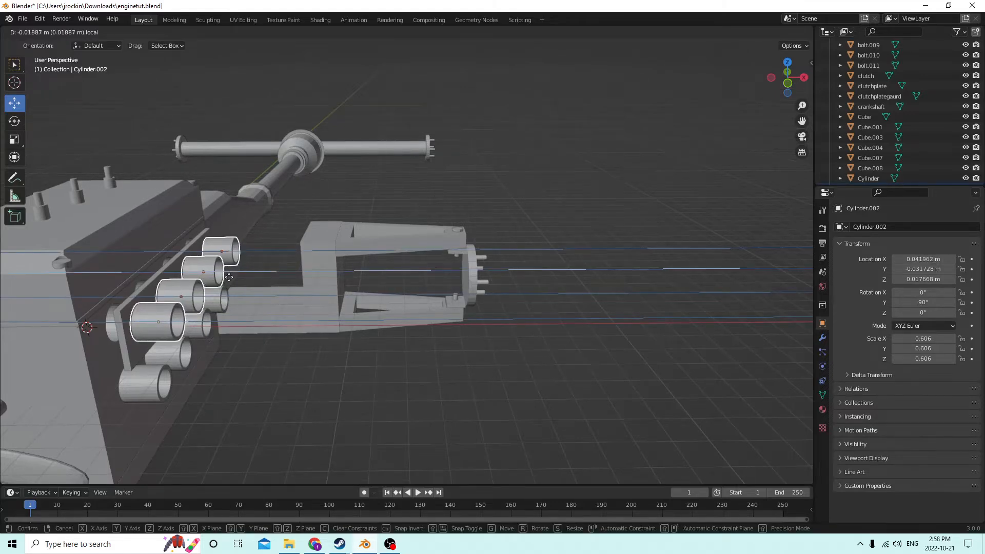
{"action": "left_click", "coordinate": [227, 277]}
Delete the upper-row pipe farthest from the fan
{"action": "middle_click_drag", "start_coordinate": [230, 281], "coordinate": [680, 175]}
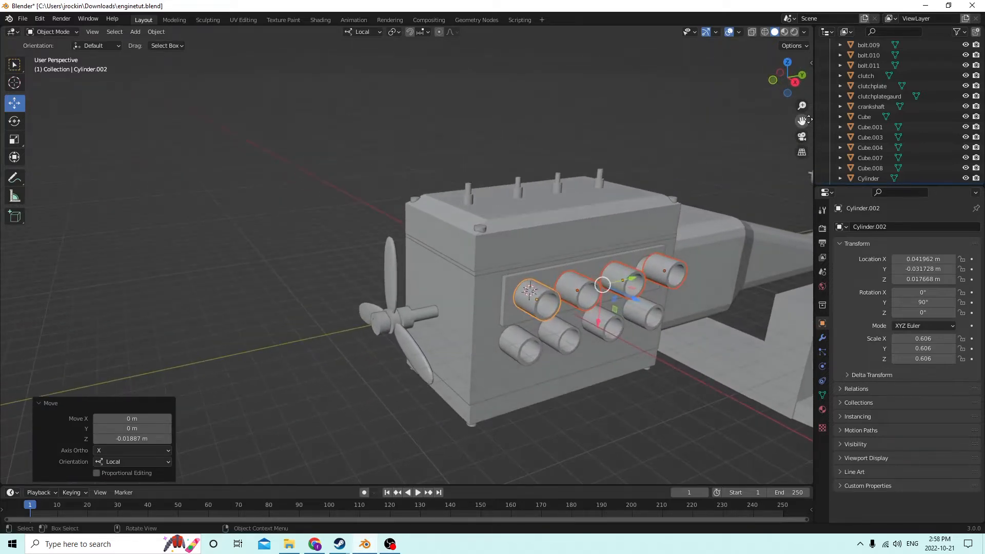
{"action": "middle_click_drag", "start_coordinate": [809, 120], "coordinate": [680, 235]}
{"action": "scroll", "coordinate": [712, 304], "scroll_direction": "up", "scroll_amount": 5}
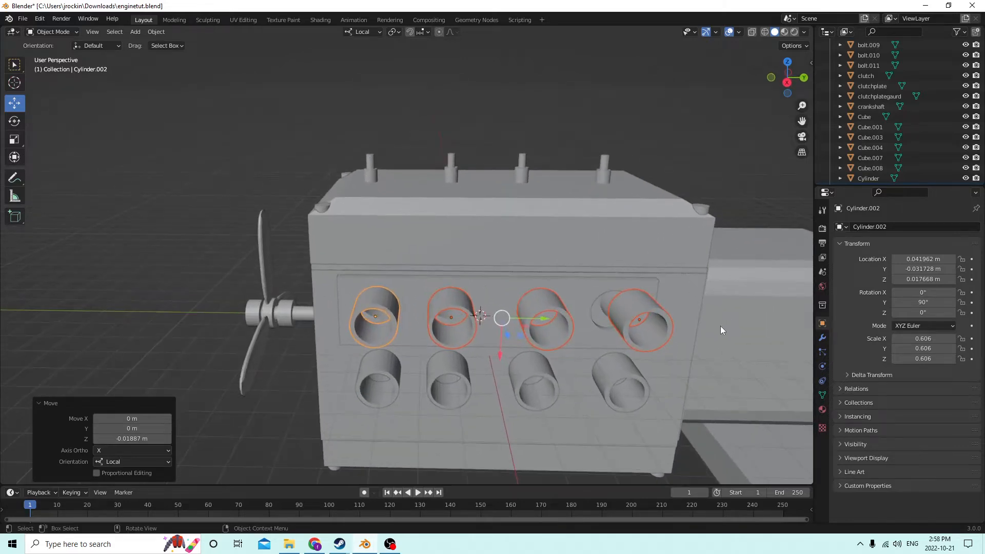
{"action": "middle_click_drag", "start_coordinate": [721, 326], "coordinate": [727, 339]}
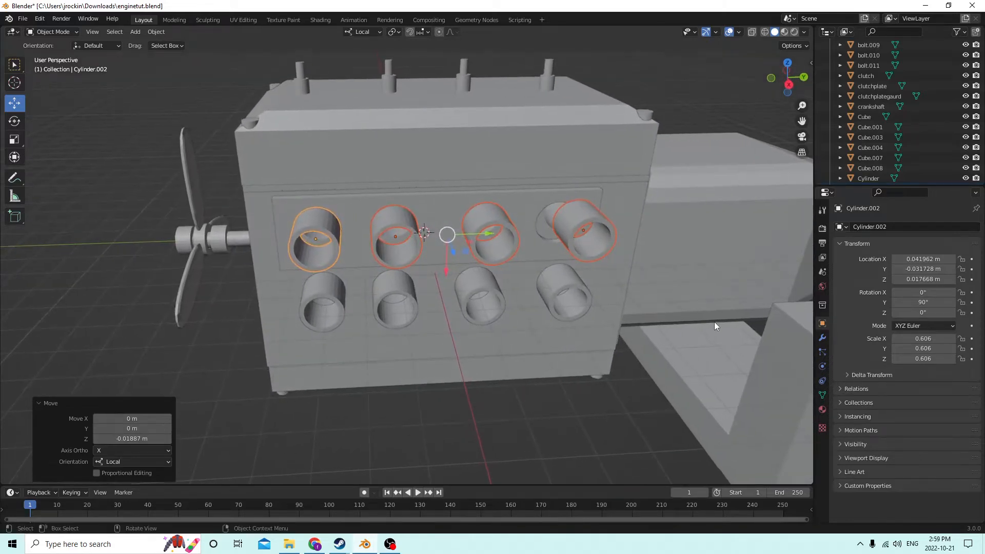
{"action": "left_click", "coordinate": [571, 227]}
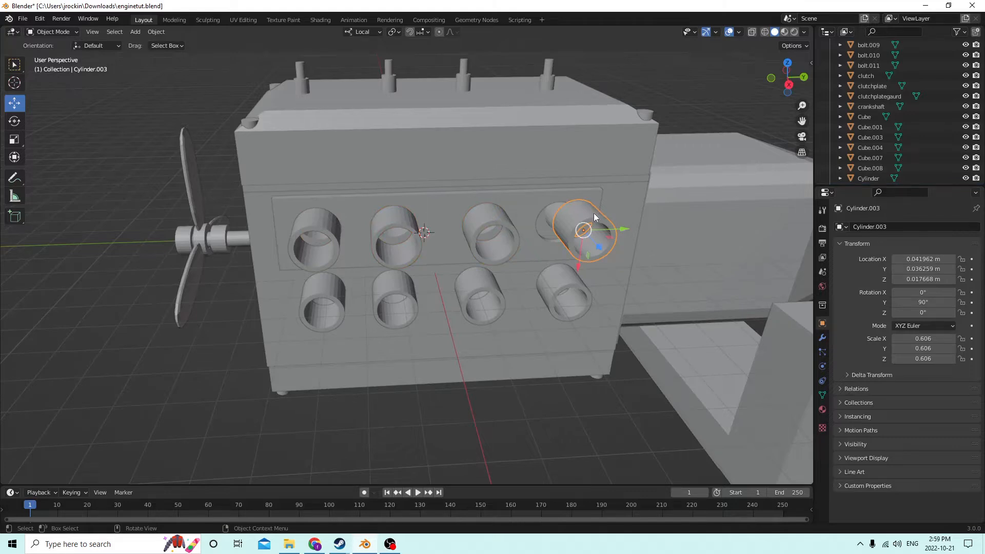
{"action": "key", "text": "Delete"}
Duplicate the upper-row pipe nearest the fan in place and set the copy's Y location to 0.031728 m
{"action": "left_click", "coordinate": [331, 226]}
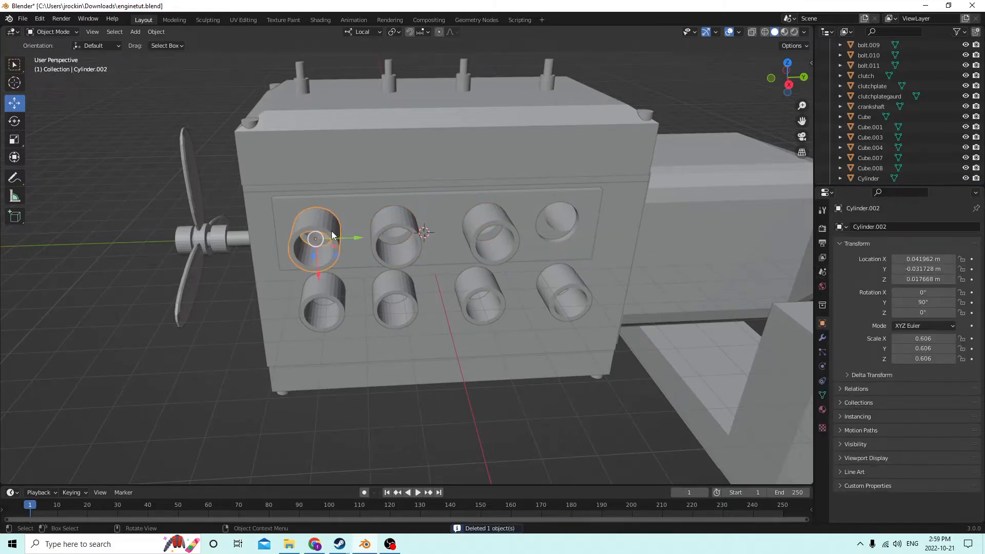
{"action": "key", "text": "shift+d"}
{"action": "right_click", "coordinate": [436, 219]}
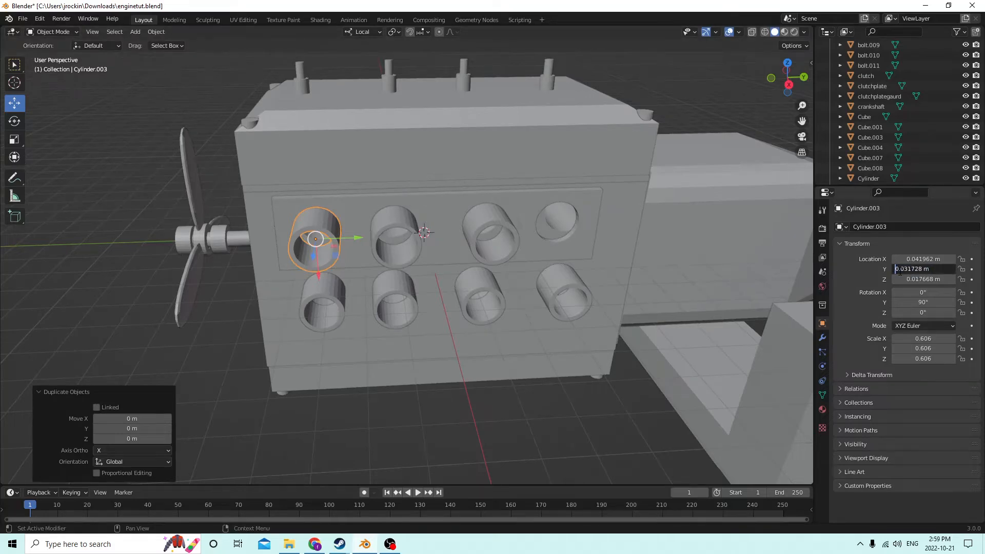
{"action": "key", "text": "Return"}
{"action": "middle_click_drag", "start_coordinate": [716, 230], "coordinate": [740, 252]}
{"action": "middle_click_drag", "start_coordinate": [626, 258], "coordinate": [608, 246]}
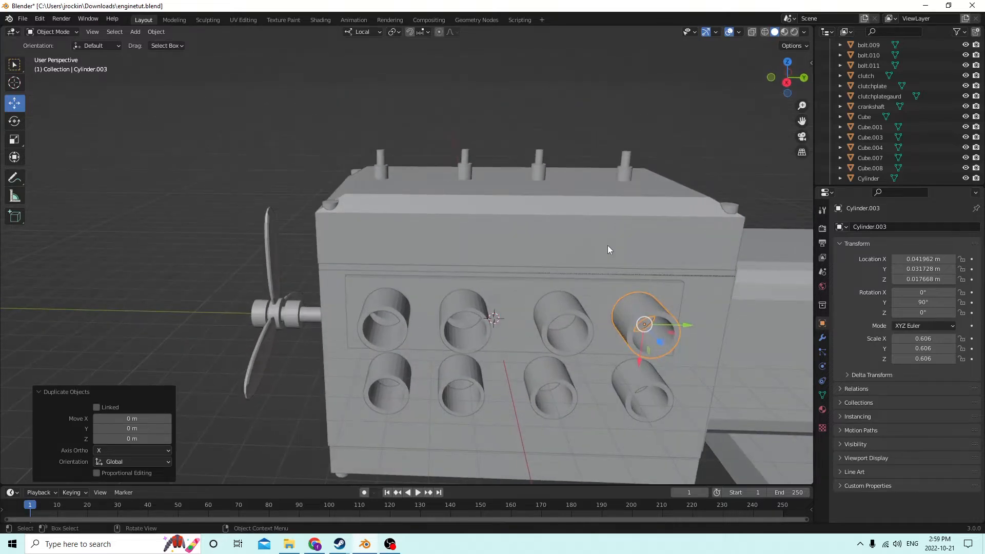
Examine from several angles how the upper-row pipes line up with the plate's openings and the engine block
{"action": "left_click", "coordinate": [642, 309]}
{"action": "middle_click_drag", "start_coordinate": [589, 313], "coordinate": [674, 275]}
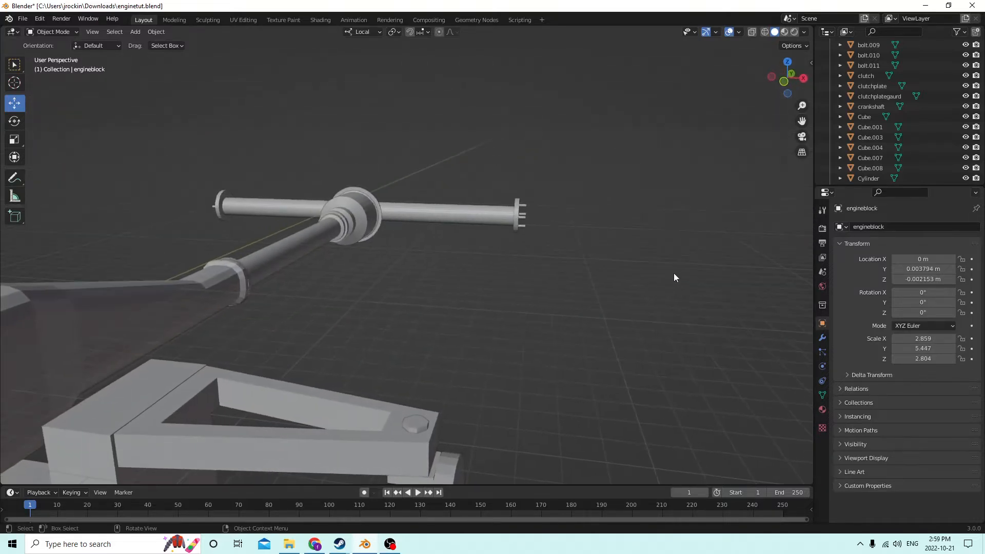
{"action": "middle_click_drag", "start_coordinate": [434, 310], "coordinate": [414, 283]}
{"action": "scroll", "coordinate": [400, 318], "scroll_direction": "down", "scroll_amount": 4}
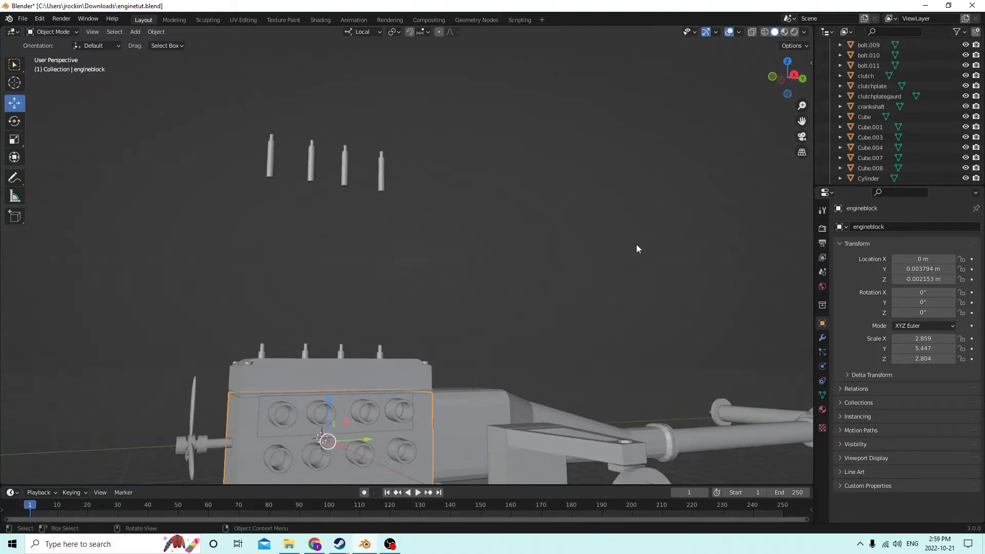
{"action": "middle_click_drag", "start_coordinate": [599, 241], "coordinate": [577, 257]}
{"action": "left_click_drag", "start_coordinate": [800, 124], "coordinate": [801, 34]}
{"action": "scroll", "coordinate": [629, 248], "scroll_direction": "up", "scroll_amount": 3}
{"action": "mouse_move", "coordinate": [629, 248]}
{"action": "middle_mouse_down"}
{"action": "mouse_move", "coordinate": [596, 217]}
{"action": "mouse_move", "coordinate": [596, 228]}
{"action": "mouse_move", "coordinate": [629, 254]}
{"action": "middle_mouse_up"}
Nudge the four upper-row pipes 0.000001 m along their local Z axis and add the plate to the selection
{"action": "left_click", "coordinate": [401, 294]}
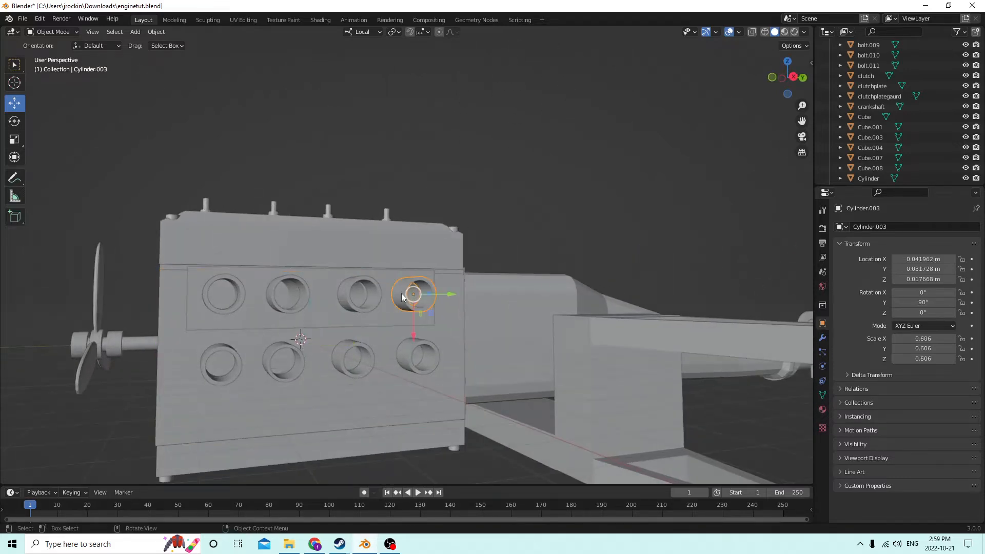
{"action": "left_click", "coordinate": [345, 298], "text": "shift"}
{"action": "left_click", "coordinate": [273, 301], "text": "shift"}
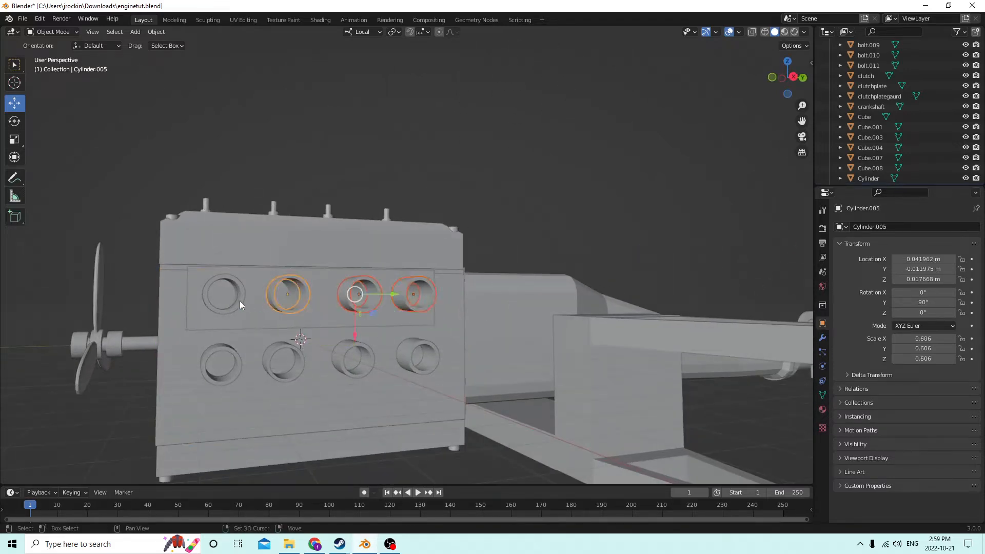
{"action": "left_click", "coordinate": [224, 308], "text": "shift"}
{"action": "left_click_drag", "start_coordinate": [802, 121], "coordinate": [984, 137]}
{"action": "middle_click_drag", "start_coordinate": [442, 197], "coordinate": [553, 197]}
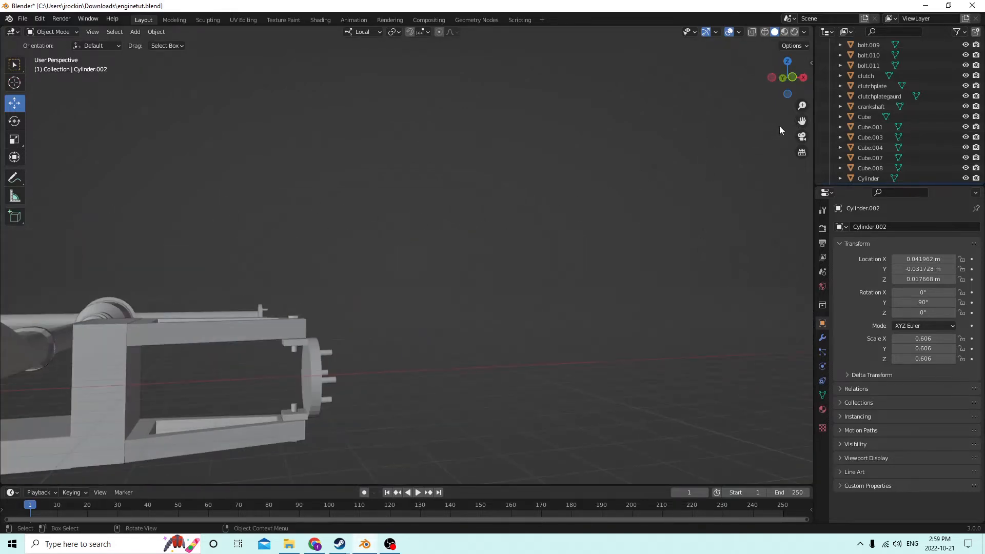
{"action": "left_click_drag", "start_coordinate": [802, 120], "coordinate": [751, 131]}
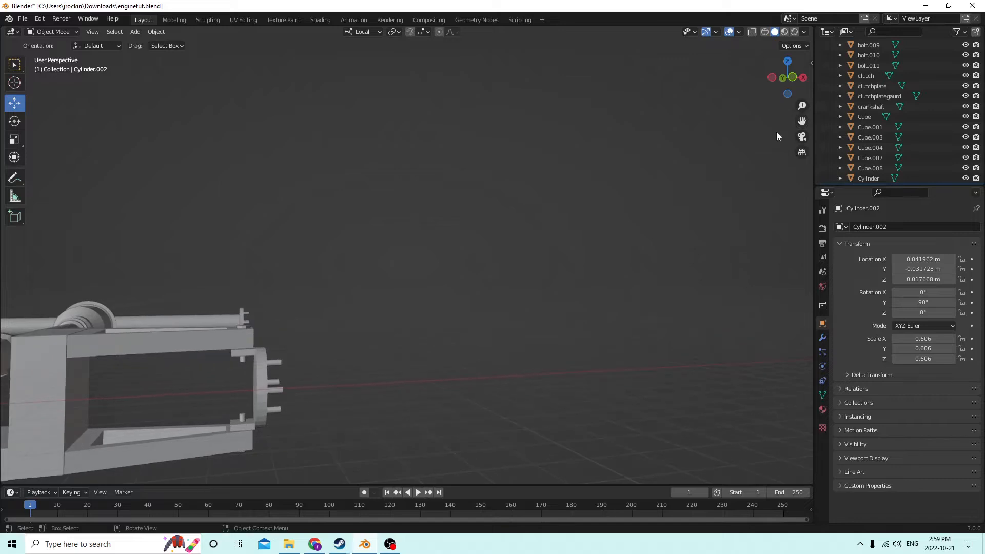
{"action": "middle_click_drag", "start_coordinate": [634, 170], "coordinate": [587, 171]}
{"action": "left_click_drag", "start_coordinate": [802, 121], "coordinate": [972, 120]}
{"action": "middle_click_drag", "start_coordinate": [577, 117], "coordinate": [562, 156]}
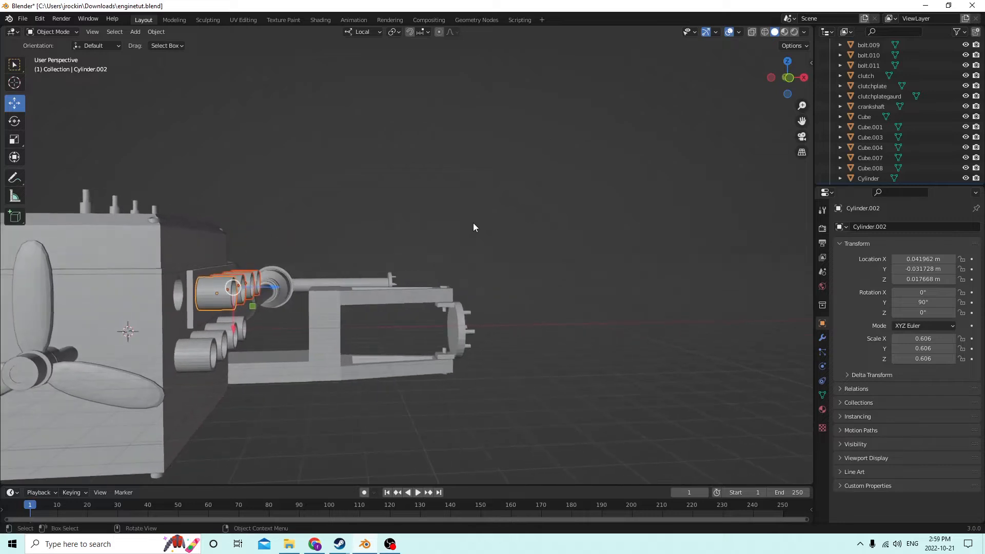
{"action": "left_click_drag", "start_coordinate": [276, 288], "coordinate": [275, 288]}
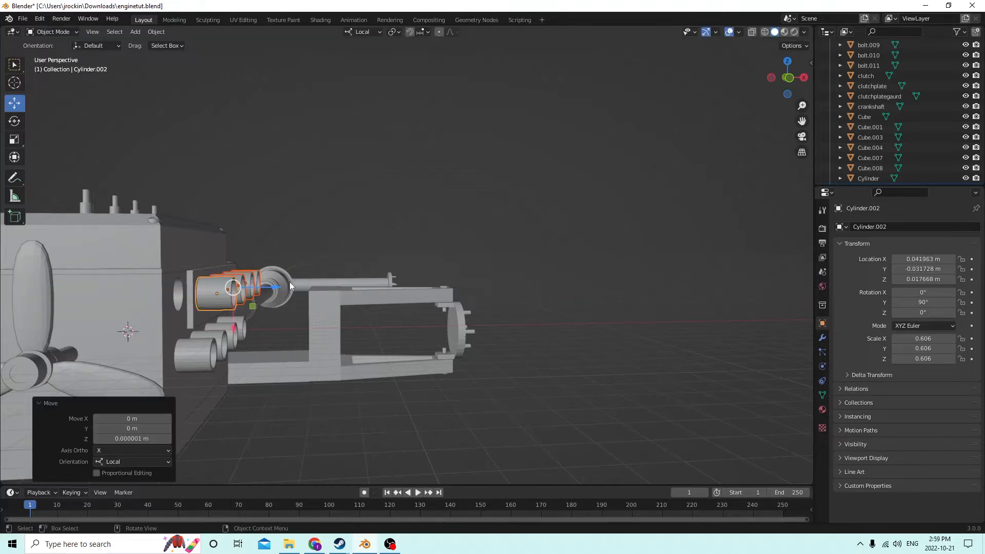
{"action": "left_click", "coordinate": [208, 270], "text": "shift"}
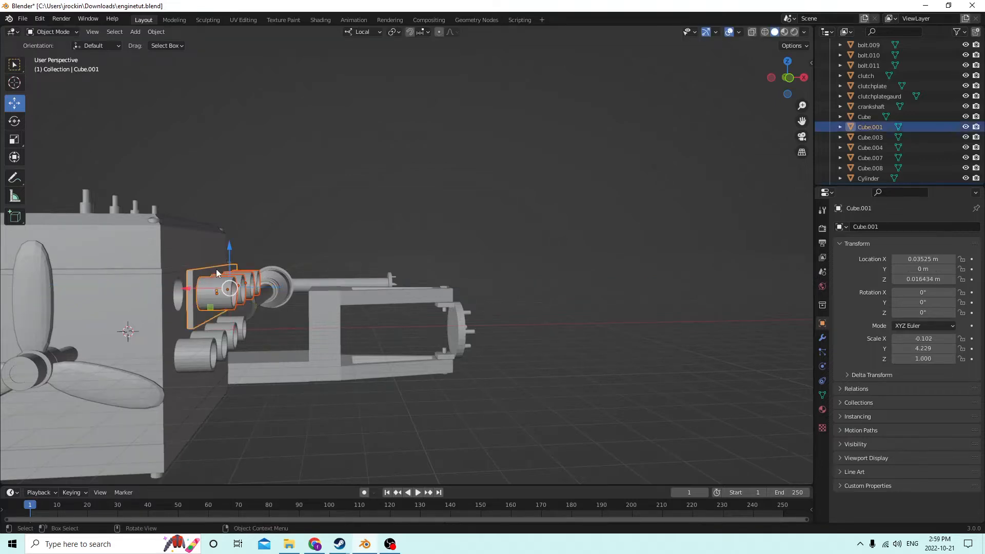
{"action": "middle_click_drag", "start_coordinate": [218, 270], "coordinate": [486, 143]}
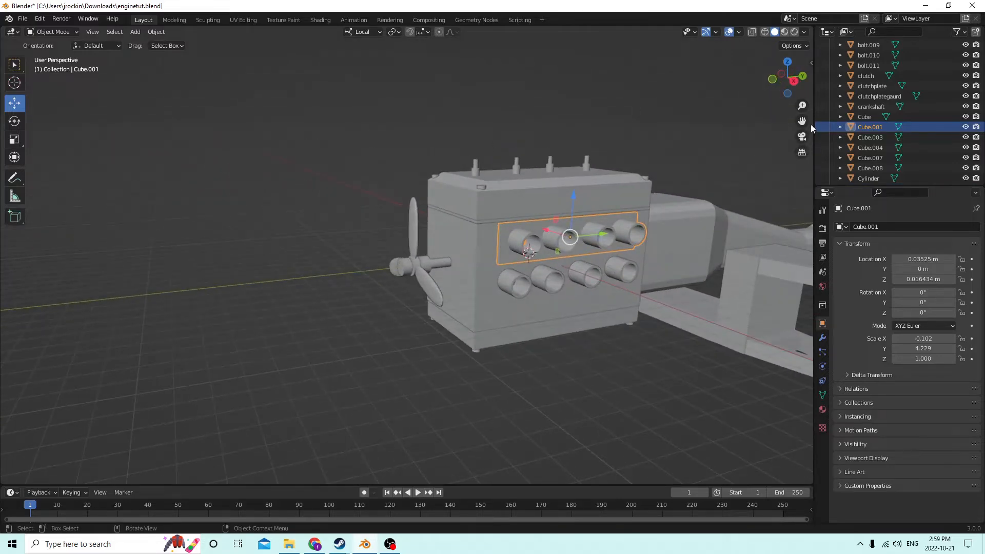
Duplicate the bolt at the upper arm's outer end and move the copy to the engine block, at about X 0.0214 m and Y 0.0280 m
{"action": "middle_click_drag", "start_coordinate": [802, 121], "coordinate": [583, 180]}
{"action": "scroll", "coordinate": [473, 173], "scroll_direction": "up", "scroll_amount": 2}
{"action": "left_click", "coordinate": [492, 157]}
{"action": "left_click", "coordinate": [588, 286]}
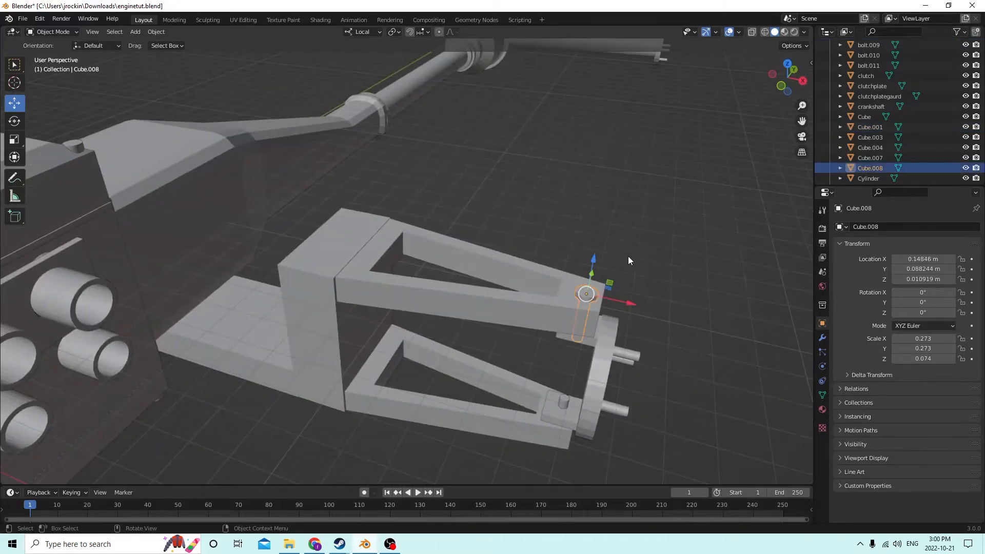
{"action": "middle_click_drag", "start_coordinate": [627, 257], "coordinate": [589, 246]}
{"action": "key", "text": "shift+d"}
{"action": "key", "text": "Escape"}
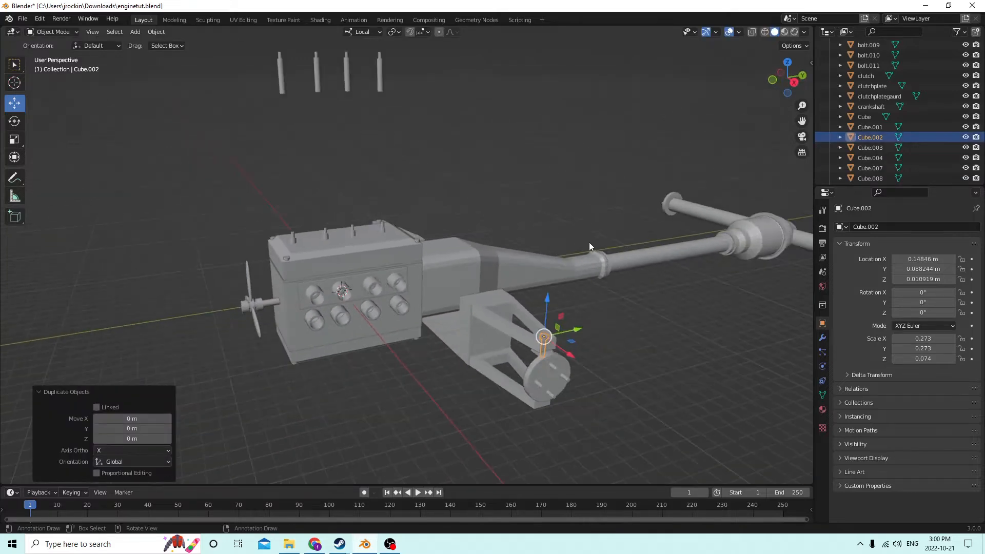
{"action": "left_click_drag", "start_coordinate": [569, 332], "coordinate": [402, 304]}
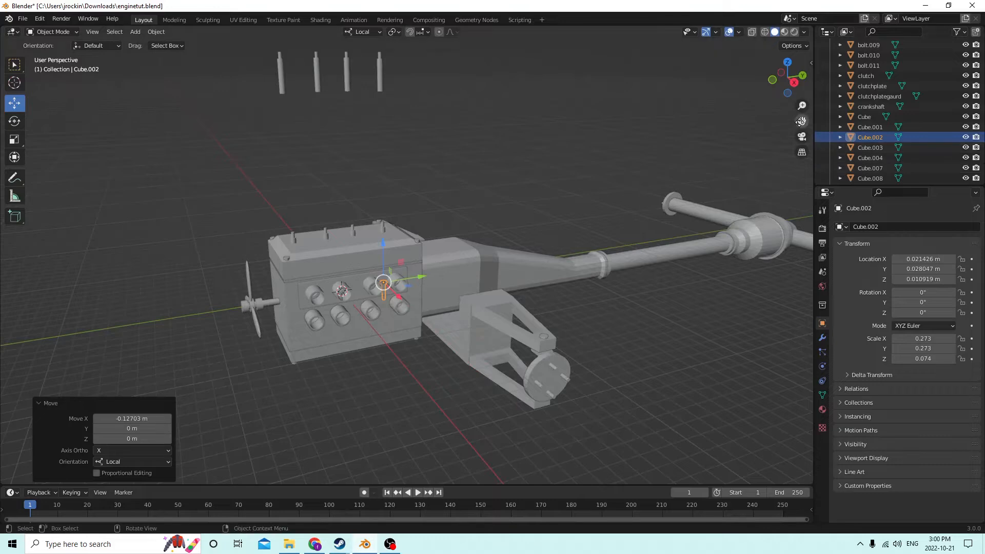
Move the copied bolt about 0.0096 m along its local X axis and set its Y rotation to 90°
{"action": "left_click_drag", "start_coordinate": [801, 122], "coordinate": [955, 134]}
{"action": "scroll", "coordinate": [657, 236], "scroll_direction": "up", "scroll_amount": 4}
{"action": "middle_click_drag", "start_coordinate": [657, 236], "coordinate": [669, 277]}
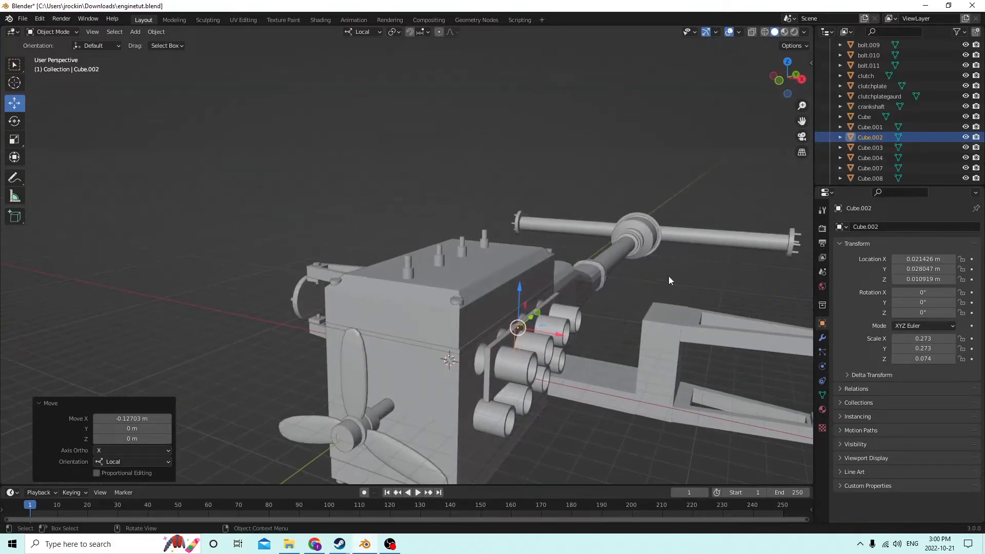
{"action": "left_click_drag", "start_coordinate": [551, 335], "coordinate": [569, 337]}
{"action": "mouse_move", "coordinate": [564, 333]}
{"action": "middle_mouse_down"}
{"action": "mouse_move", "coordinate": [559, 325]}
{"action": "mouse_move", "coordinate": [572, 329]}
{"action": "middle_mouse_up"}
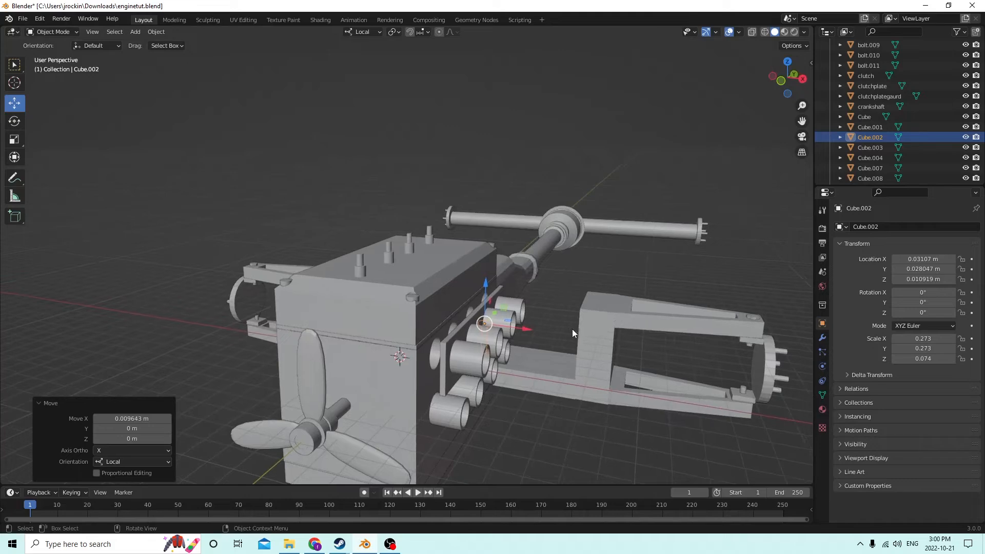
{"action": "left_click", "coordinate": [924, 303]}
{"action": "type", "text": "9"}
{"action": "key", "text": "Return"}
Move the bolt to the plate's end nearest the fan, at about Y -0.0377 m and Z 0.0157 m
{"action": "middle_click_drag", "start_coordinate": [630, 227], "coordinate": [639, 254]}
{"action": "middle_click_drag", "start_coordinate": [453, 249], "coordinate": [419, 247]}
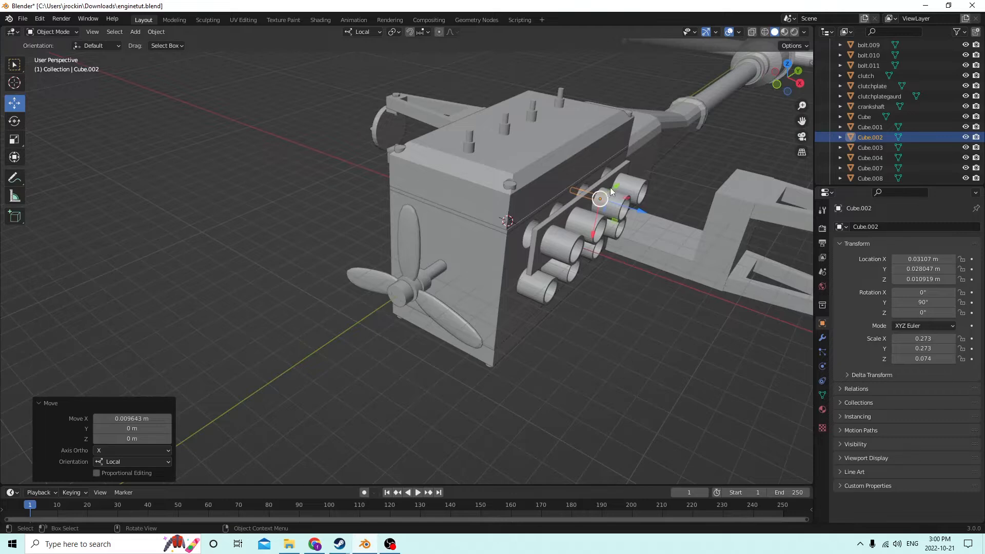
{"action": "left_click_drag", "start_coordinate": [611, 188], "coordinate": [548, 225]}
{"action": "middle_click_drag", "start_coordinate": [549, 226], "coordinate": [617, 223]}
{"action": "scroll", "coordinate": [616, 222], "scroll_direction": "up", "scroll_amount": 5}
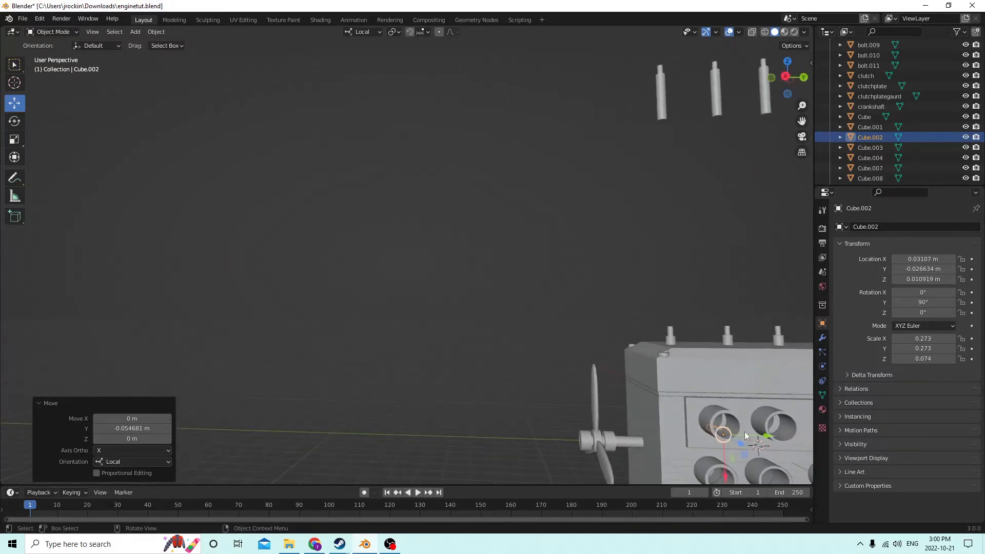
{"action": "left_click_drag", "start_coordinate": [770, 439], "coordinate": [741, 440]}
{"action": "left_click_drag", "start_coordinate": [703, 482], "coordinate": [704, 470]}
{"action": "left_click_drag", "start_coordinate": [746, 424], "coordinate": [738, 424]}
{"action": "middle_click_drag", "start_coordinate": [651, 395], "coordinate": [766, 410]}
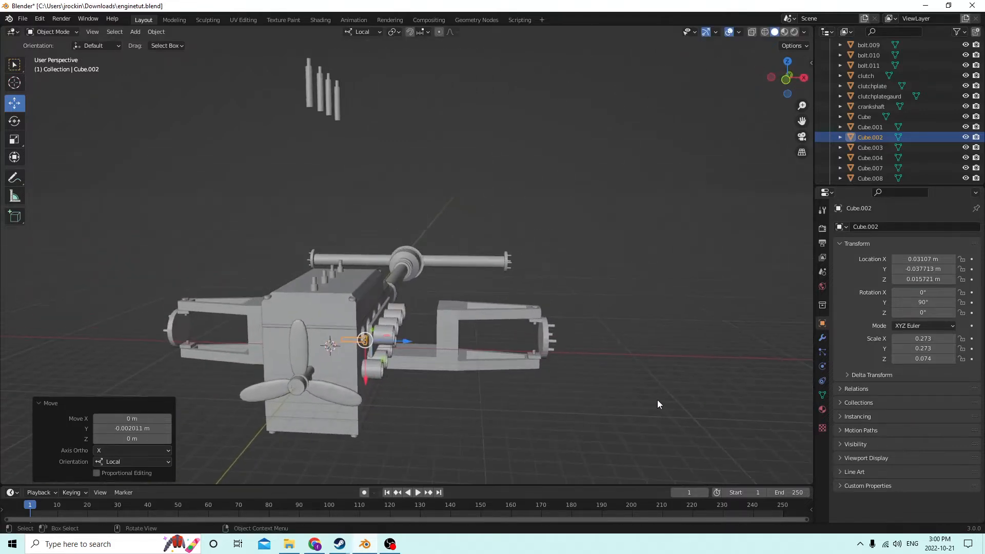
Move the bolt about 0.0101 m outward along its local Z axis and about 0.002 m towards the fan
{"action": "left_click_drag", "start_coordinate": [408, 340], "coordinate": [427, 343]}
{"action": "middle_click_drag", "start_coordinate": [427, 345], "coordinate": [297, 313]}
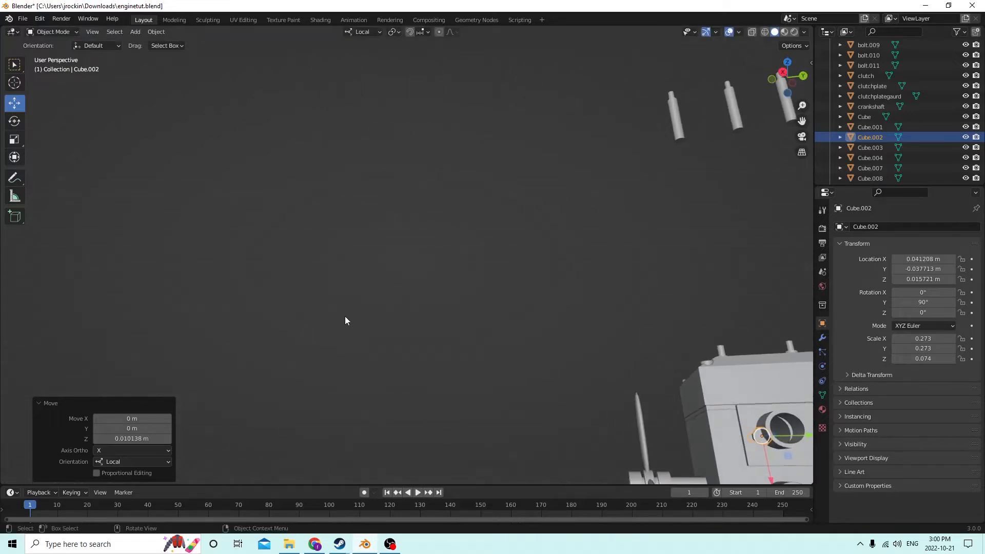
{"action": "left_click_drag", "start_coordinate": [796, 436], "coordinate": [786, 432]}
Scale the bolt down uniformly by a factor of about 0.628
{"action": "middle_click_drag", "start_coordinate": [787, 433], "coordinate": [806, 138]}
{"action": "left_click_drag", "start_coordinate": [803, 122], "coordinate": [821, 10]}
{"action": "middle_click_drag", "start_coordinate": [722, 195], "coordinate": [722, 214]}
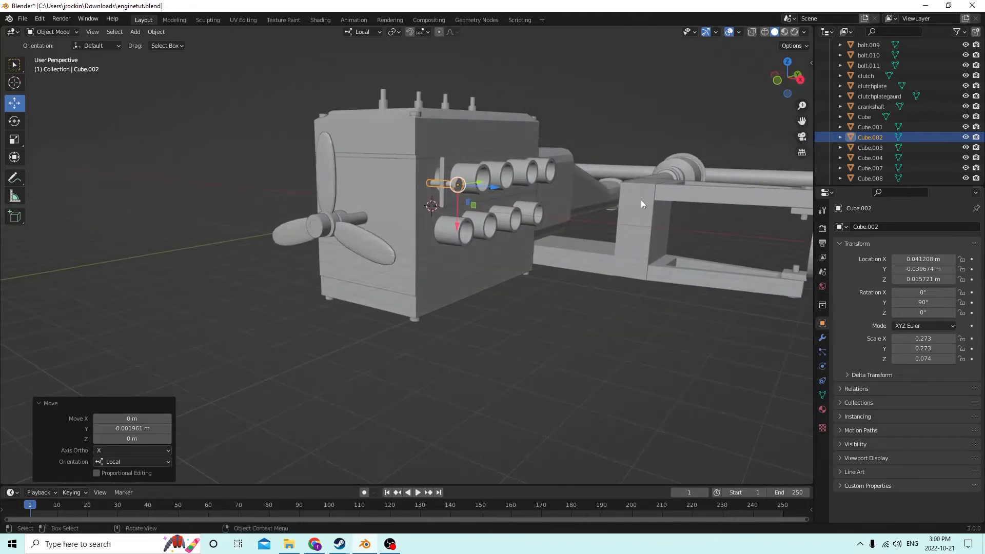
{"action": "key", "text": "s"}
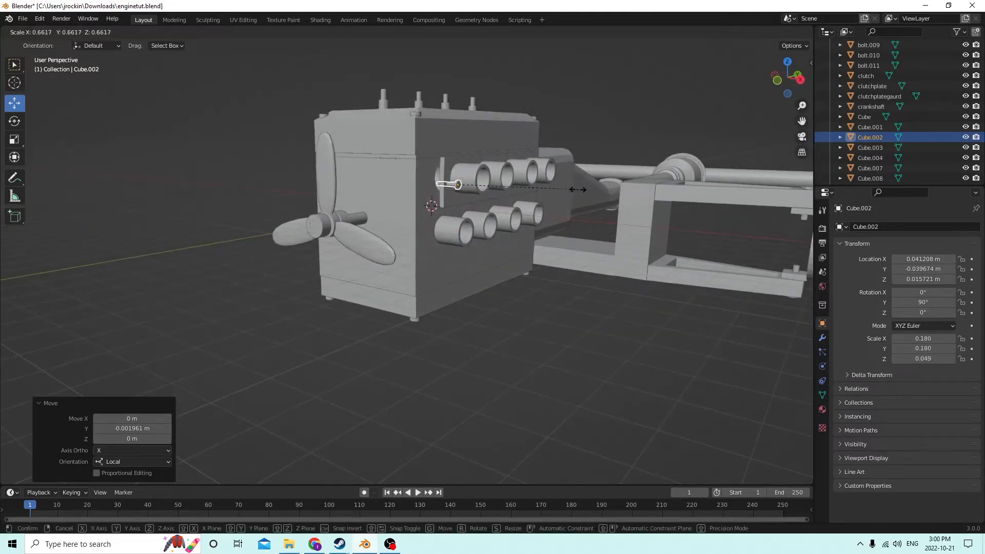
{"action": "left_click", "coordinate": [572, 189]}
Shift the bolt slightly up and towards the plate's fan-side edge, to about Y -0.0403 m and Z 0.0178 m
{"action": "left_click_drag", "start_coordinate": [803, 119], "coordinate": [703, 190]}
{"action": "middle_click_drag", "start_coordinate": [569, 125], "coordinate": [575, 146]}
{"action": "scroll", "coordinate": [477, 148], "scroll_direction": "up", "scroll_amount": 3}
{"action": "middle_click_drag", "start_coordinate": [475, 149], "coordinate": [389, 139]}
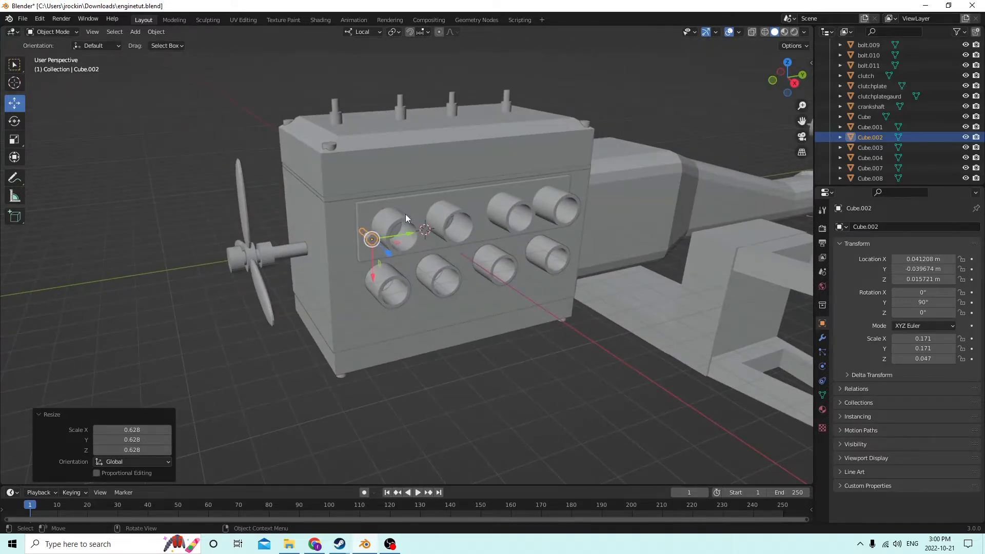
{"action": "middle_click_drag", "start_coordinate": [406, 214], "coordinate": [391, 271]}
{"action": "left_click_drag", "start_coordinate": [457, 374], "coordinate": [457, 365]}
{"action": "left_click_drag", "start_coordinate": [500, 325], "coordinate": [495, 325]}
Duplicate the bolt in place and set the copy's Y location to 0.040304 m, at the plate's opposite end
{"action": "middle_click_drag", "start_coordinate": [495, 324], "coordinate": [441, 265]}
{"action": "key", "text": "shift+d"}
{"action": "right_click", "coordinate": [469, 268]}
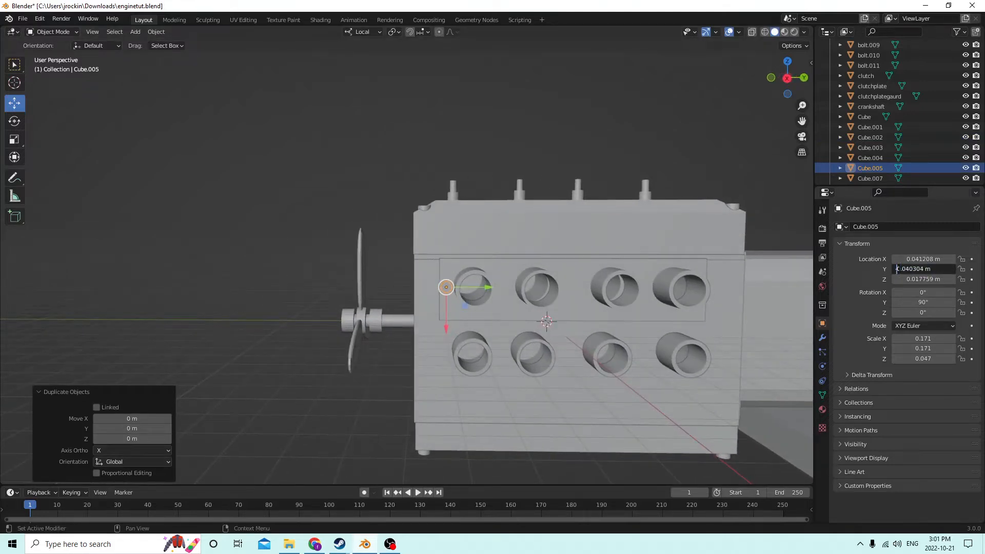
{"action": "key", "text": "Return"}
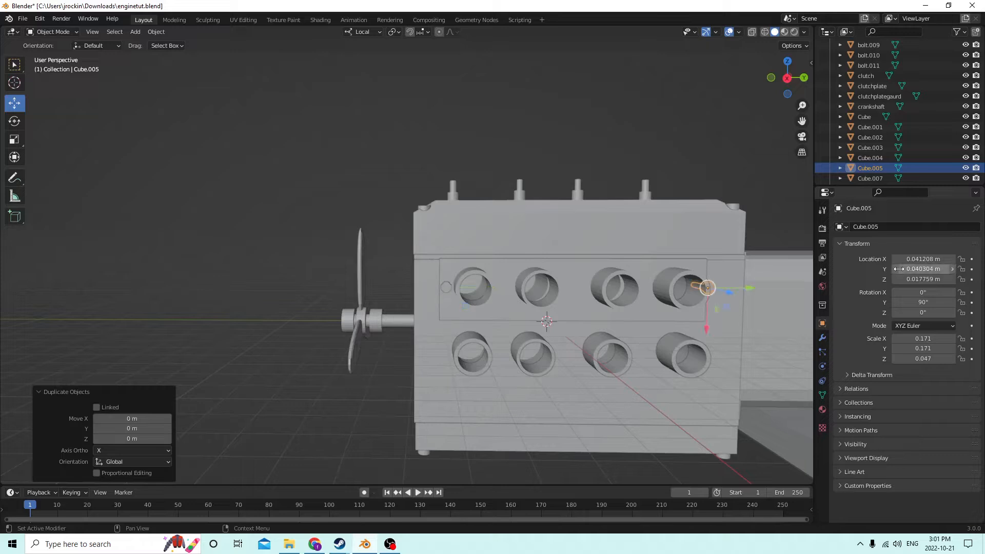
Duplicate both plate bolts and move the copies outward along their local Z axis, clear of the pipes
{"action": "middle_click_drag", "start_coordinate": [750, 232], "coordinate": [655, 240]}
{"action": "scroll", "coordinate": [701, 220], "scroll_direction": "down", "scroll_amount": 2}
{"action": "scroll", "coordinate": [654, 239], "scroll_direction": "up", "scroll_amount": 3}
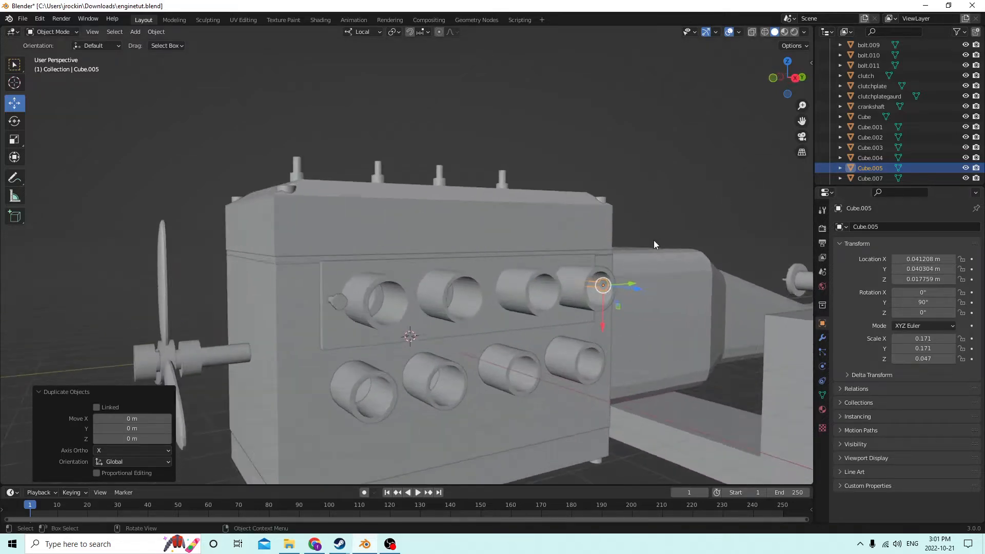
{"action": "left_click", "coordinate": [340, 302], "text": "shift"}
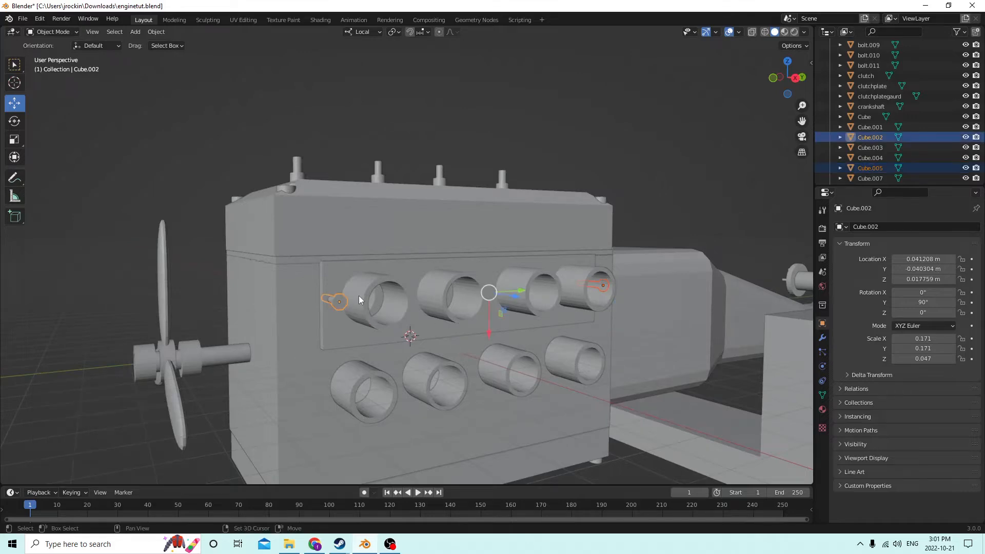
{"action": "key", "text": "shift+d"}
{"action": "key", "text": "Escape"}
{"action": "middle_click_drag", "start_coordinate": [492, 252], "coordinate": [356, 264]}
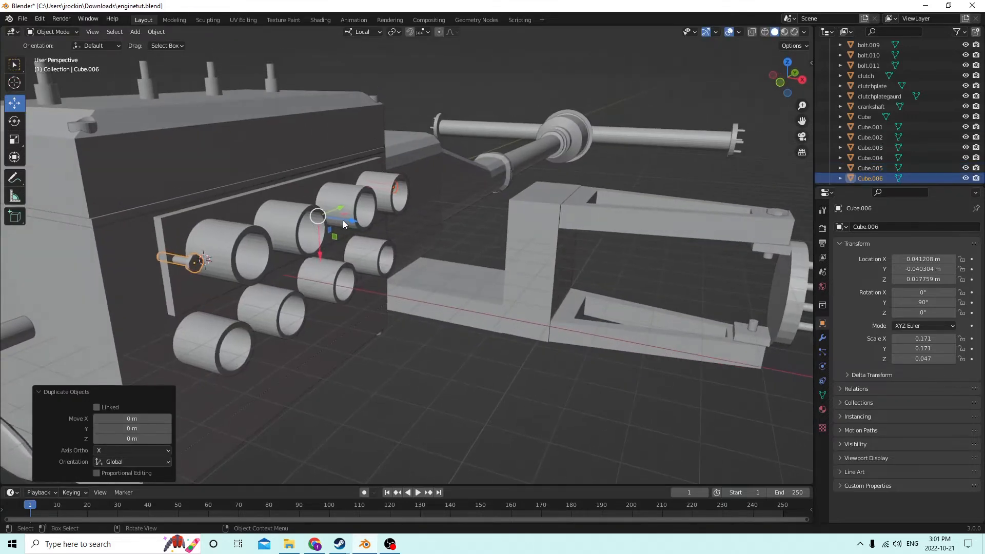
{"action": "left_click_drag", "start_coordinate": [347, 221], "coordinate": [426, 226]}
Select the two bolts embedded in the plate together with the plate, keeping the plate as the active object
{"action": "middle_click_drag", "start_coordinate": [426, 227], "coordinate": [682, 262]}
{"action": "left_click", "coordinate": [680, 263]}
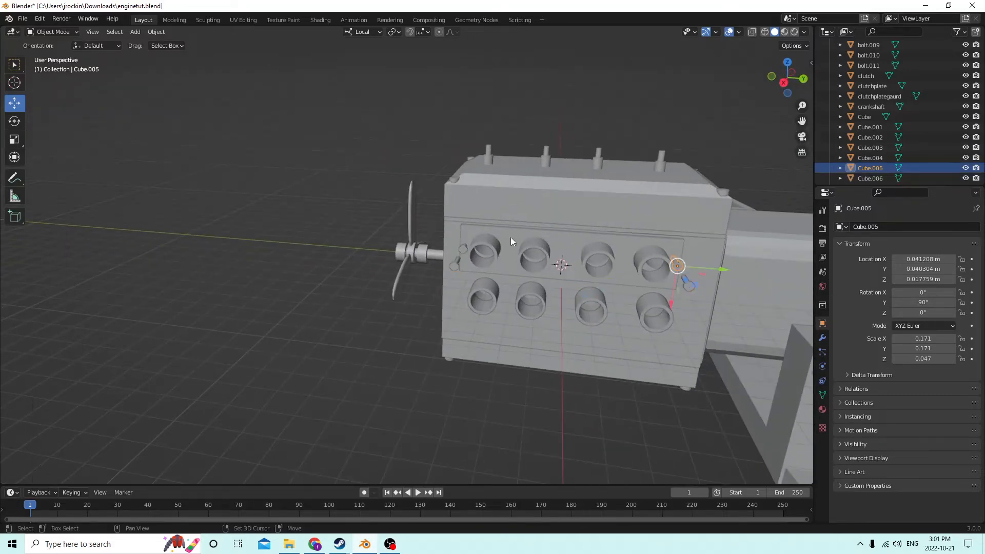
{"action": "left_click", "coordinate": [461, 246], "text": "shift"}
{"action": "left_click", "coordinate": [471, 233], "text": "shift"}
{"action": "middle_click_drag", "start_coordinate": [470, 233], "coordinate": [446, 235]}
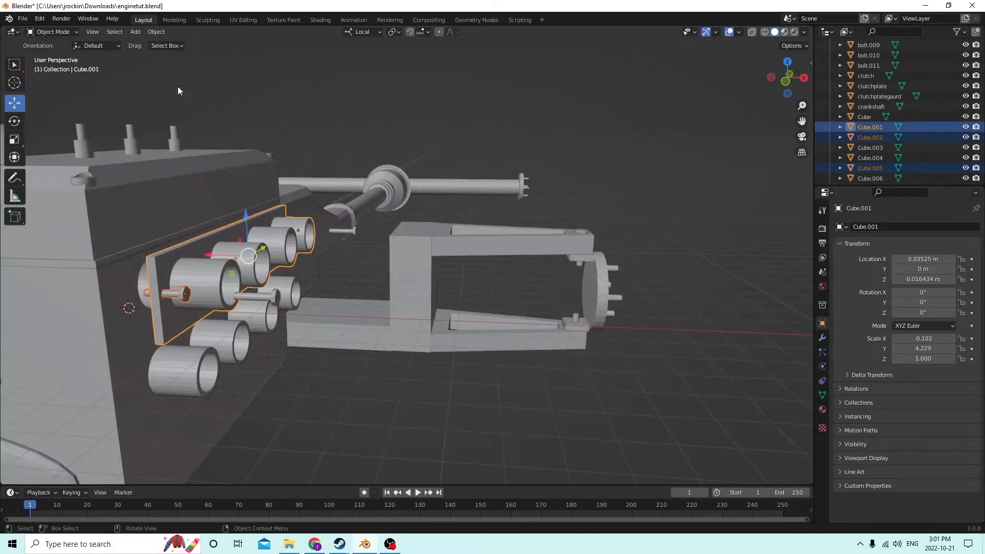
Try cutting the bolt holes into the plate with Bool Tool's Auto Boolean Difference, and undo the cut
{"action": "left_click", "coordinate": [157, 31]}
{"action": "mouse_move", "coordinate": [172, 374]}
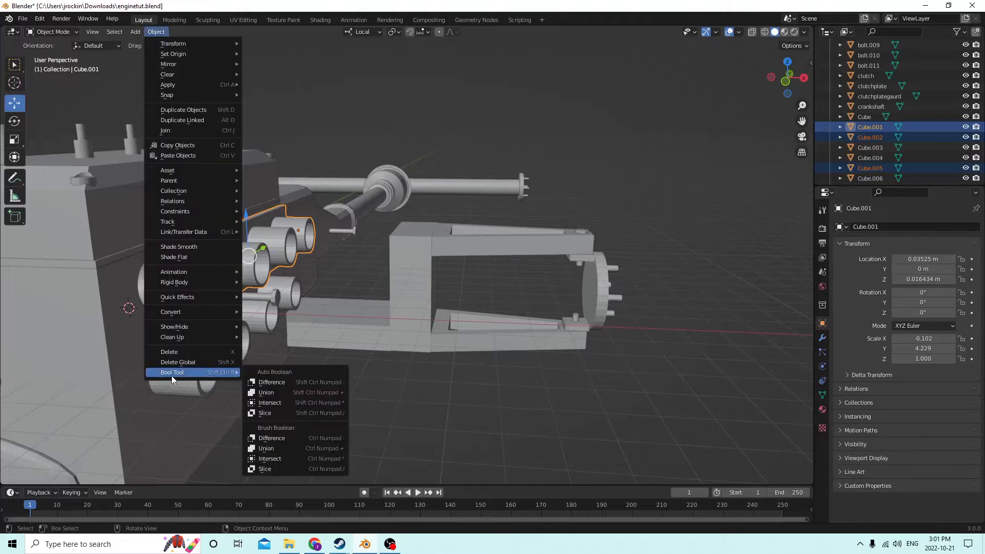
{"action": "left_click", "coordinate": [271, 383]}
{"action": "middle_click_drag", "start_coordinate": [279, 344], "coordinate": [265, 348]}
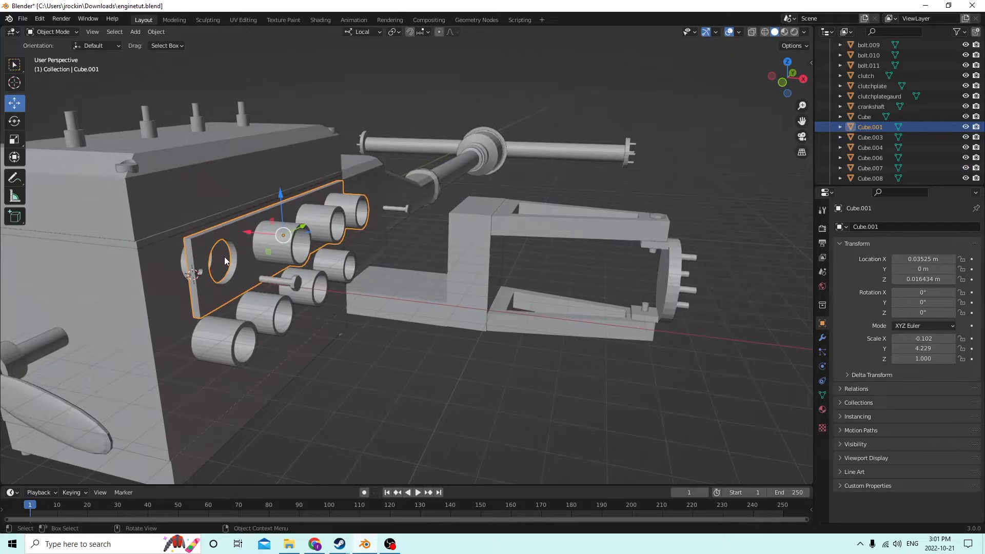
{"action": "middle_click_drag", "start_coordinate": [224, 257], "coordinate": [191, 260]}
{"action": "left_click", "coordinate": [39, 19]}
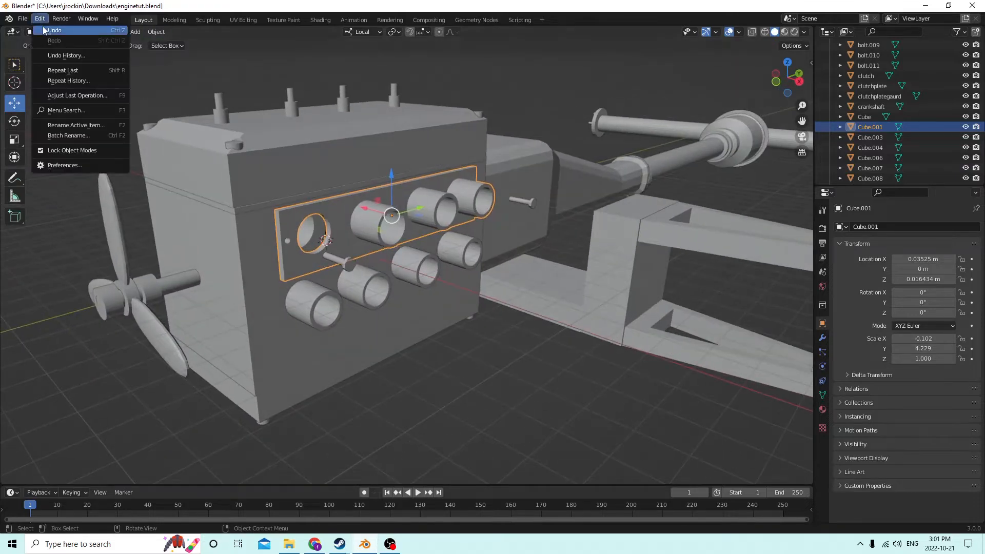
{"action": "left_click", "coordinate": [42, 26]}
Cut both bolts from the plate with Bool Tool's Brush Boolean Difference
{"action": "middle_click_drag", "start_coordinate": [189, 90], "coordinate": [635, 201]}
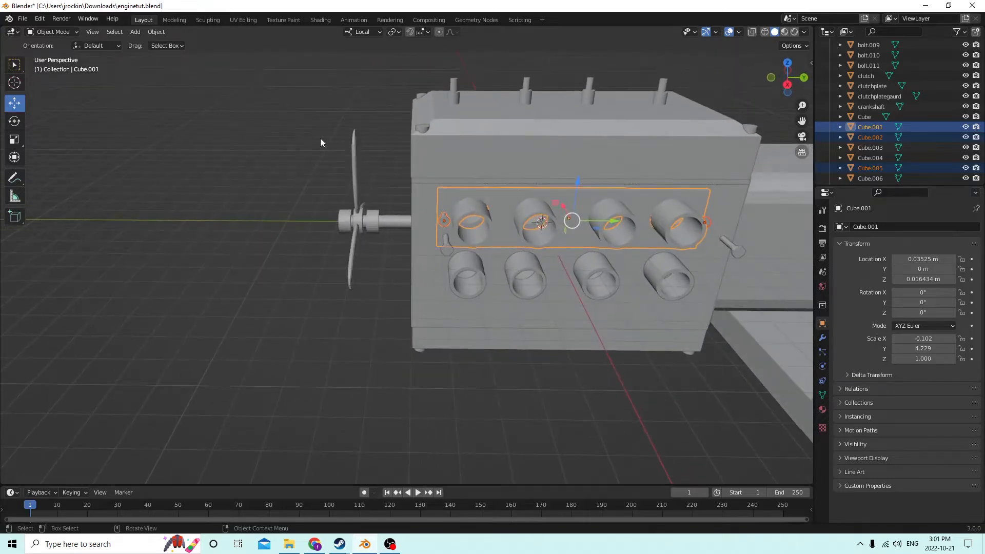
{"action": "left_click", "coordinate": [156, 32]}
{"action": "mouse_move", "coordinate": [174, 372]}
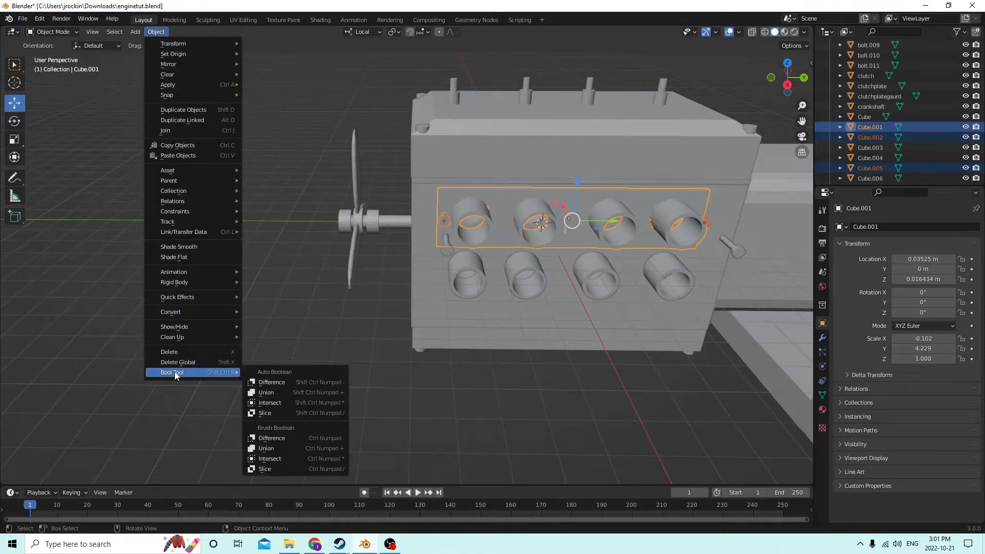
{"action": "left_click", "coordinate": [269, 439]}
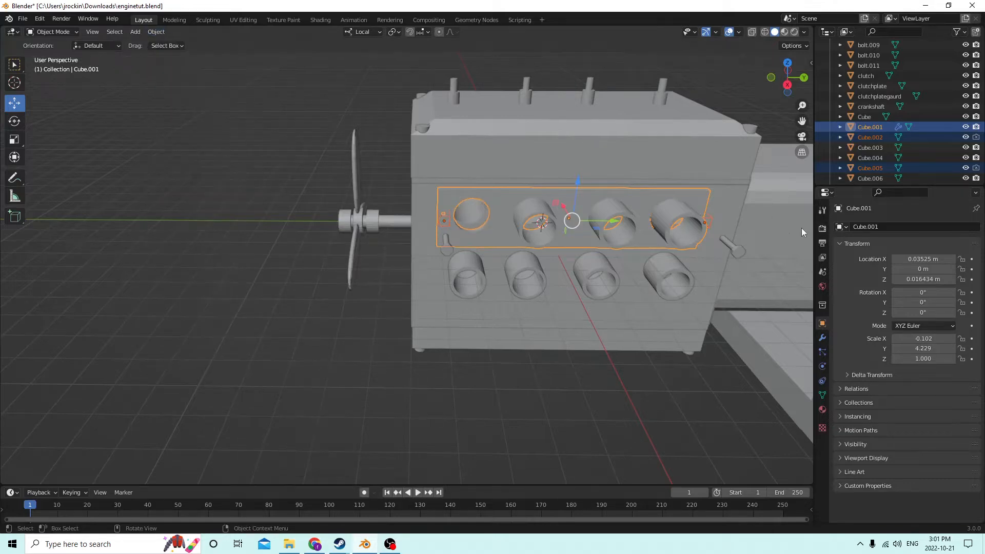
{"action": "middle_click_drag", "start_coordinate": [704, 202], "coordinate": [737, 199]}
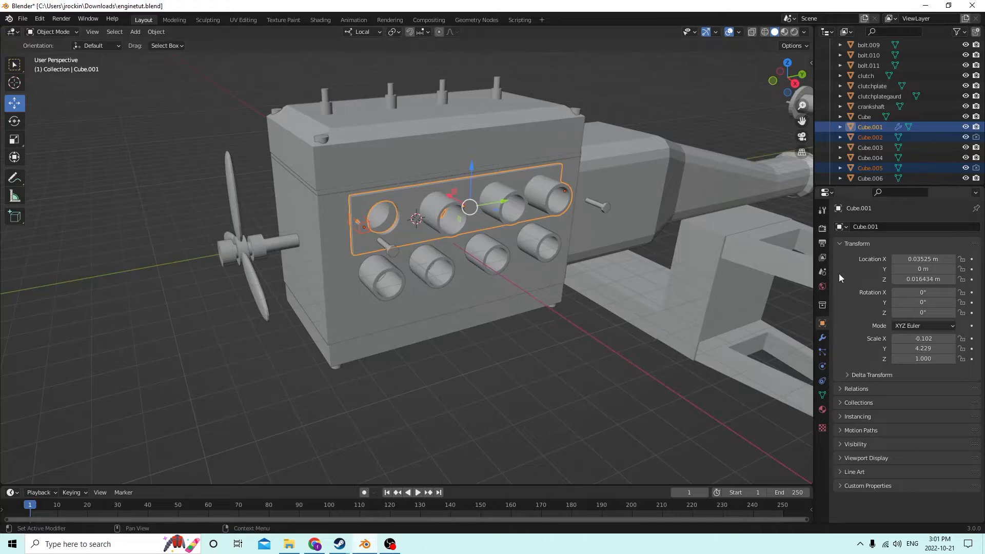
Try other operations on the plate's Cube.002 Boolean modifier, keep Difference, and enable Self Intersection in its solver options
{"action": "left_click", "coordinate": [823, 338]}
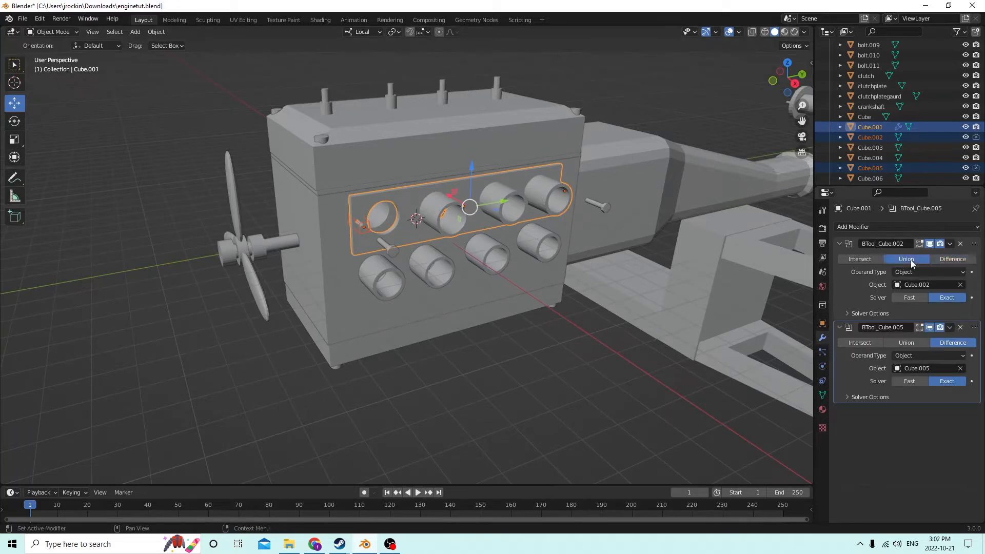
{"action": "left_click", "coordinate": [864, 259]}
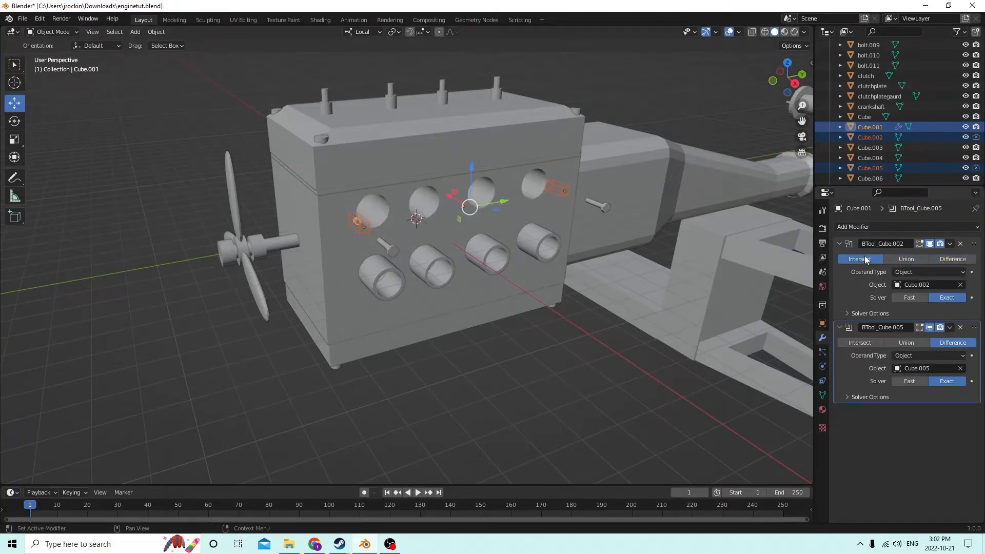
{"action": "left_click", "coordinate": [911, 258]}
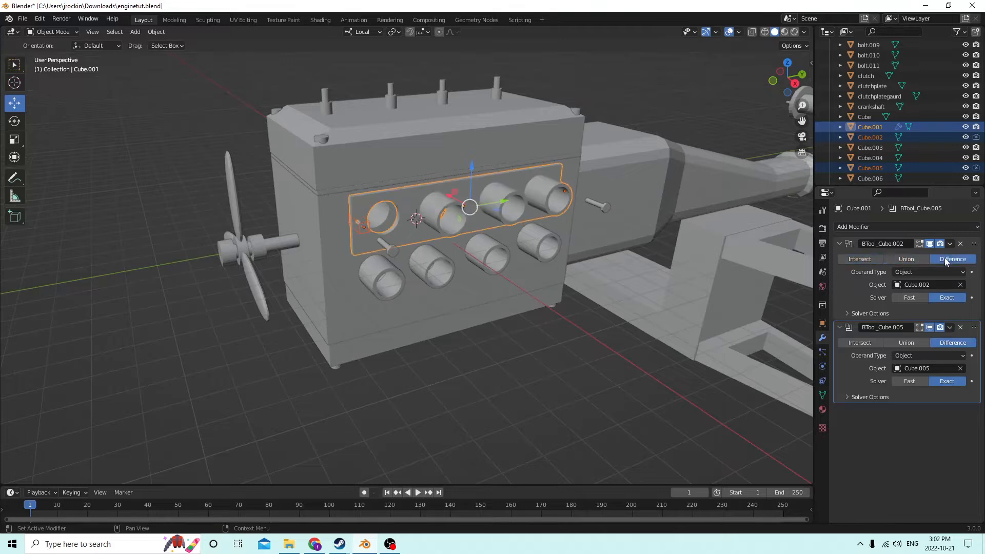
{"action": "left_click", "coordinate": [883, 314]}
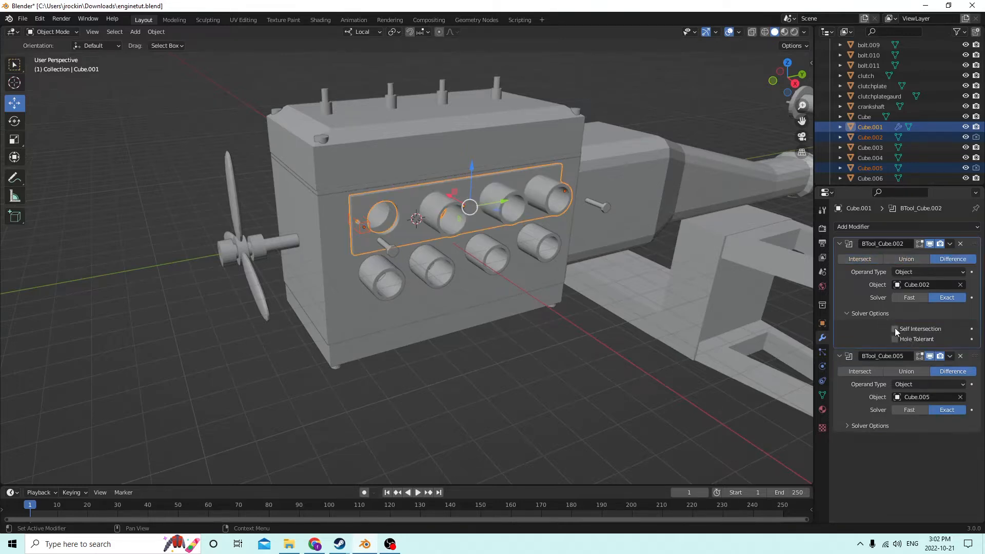
{"action": "left_click", "coordinate": [896, 329]}
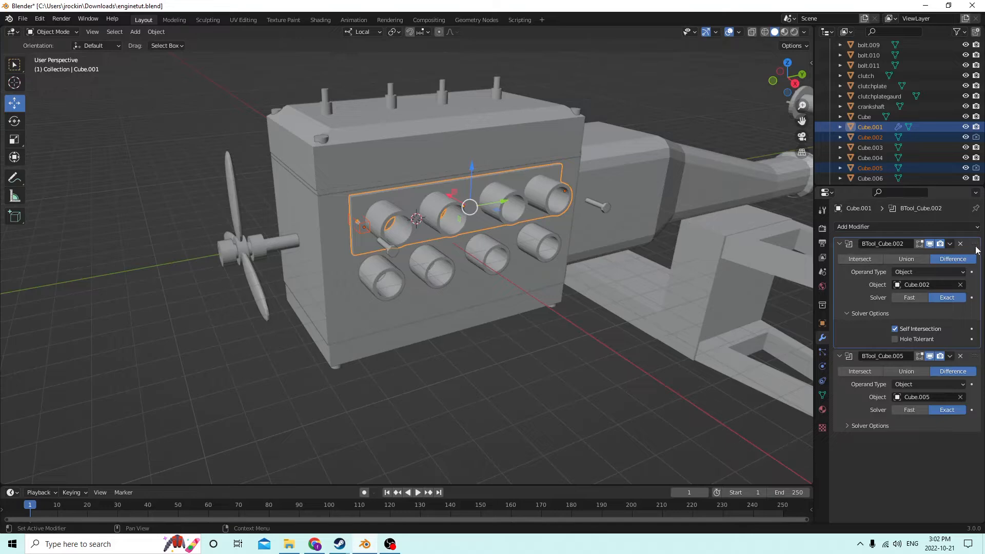
Apply both Boolean modifiers on the plate
{"action": "left_click", "coordinate": [951, 243]}
{"action": "left_click", "coordinate": [934, 255]}
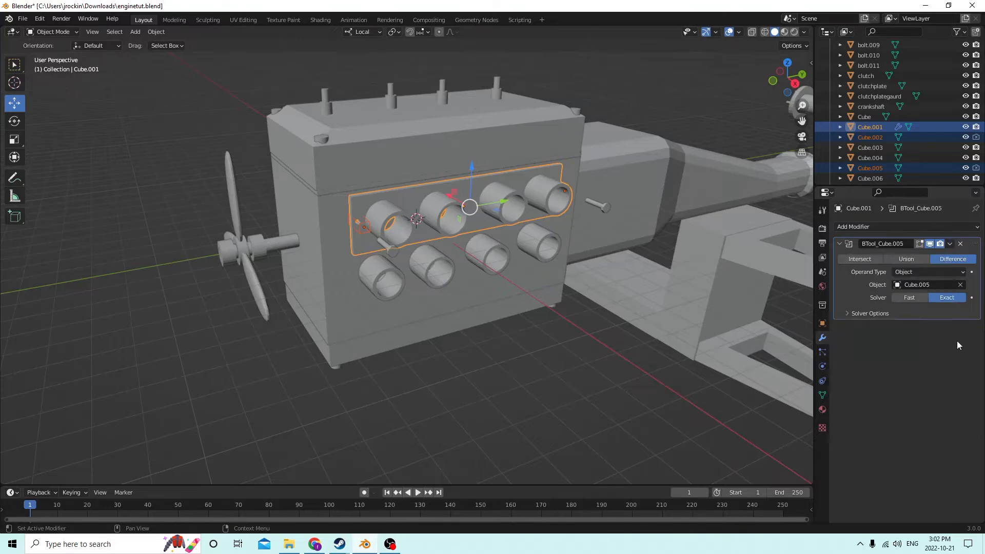
{"action": "left_click", "coordinate": [950, 243]}
{"action": "left_click", "coordinate": [933, 256]}
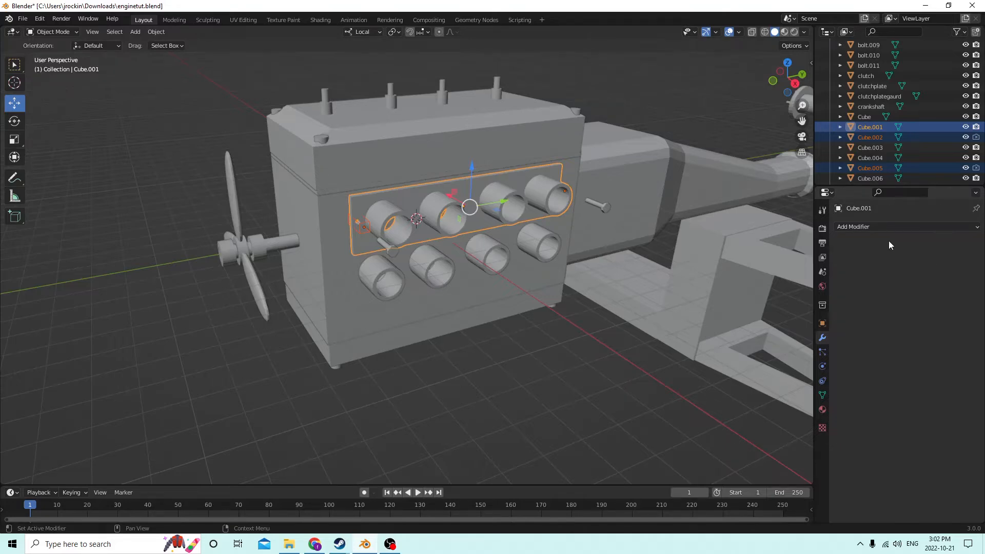
Delete the two cutter bolts, Cube.002 and Cube.005, from the ends of the plate
{"action": "middle_click_drag", "start_coordinate": [677, 182], "coordinate": [570, 176]}
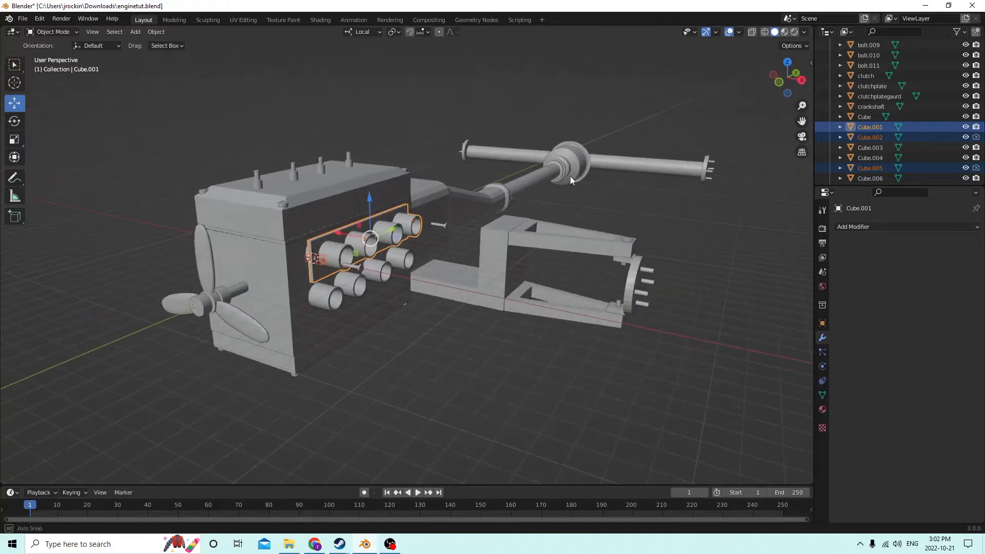
{"action": "left_click", "coordinate": [314, 261]}
{"action": "middle_click_drag", "start_coordinate": [381, 231], "coordinate": [301, 226]}
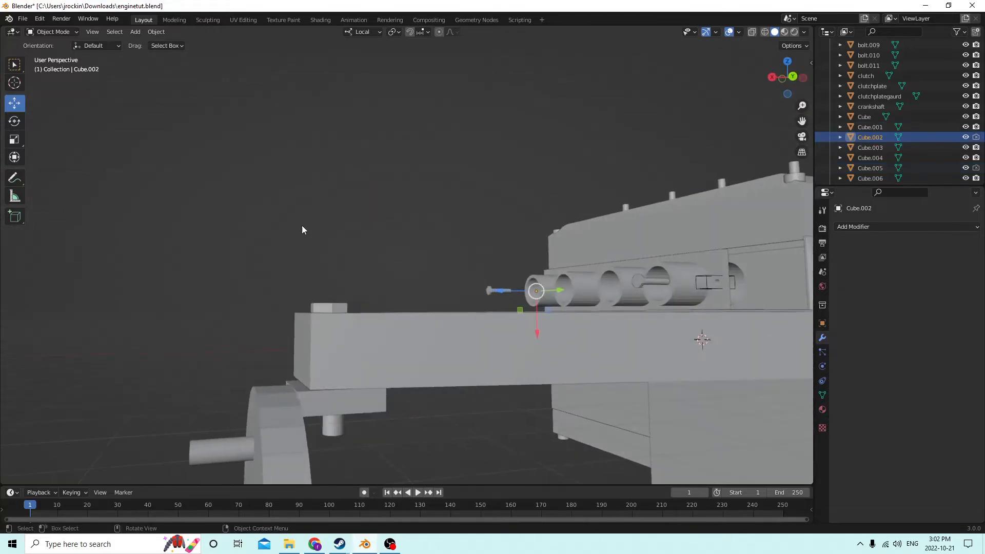
{"action": "left_click", "coordinate": [709, 285]}
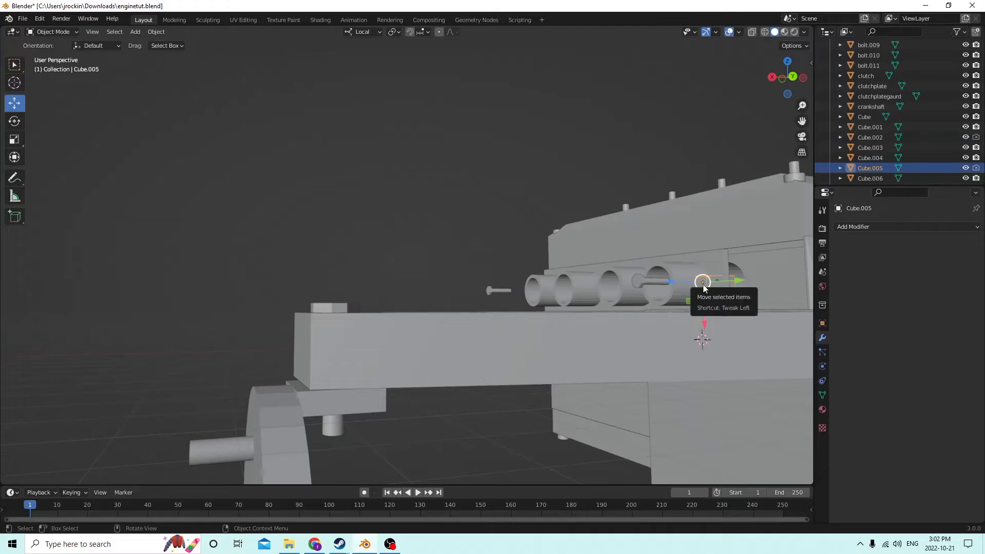
{"action": "middle_click_drag", "start_coordinate": [703, 284], "coordinate": [519, 289]}
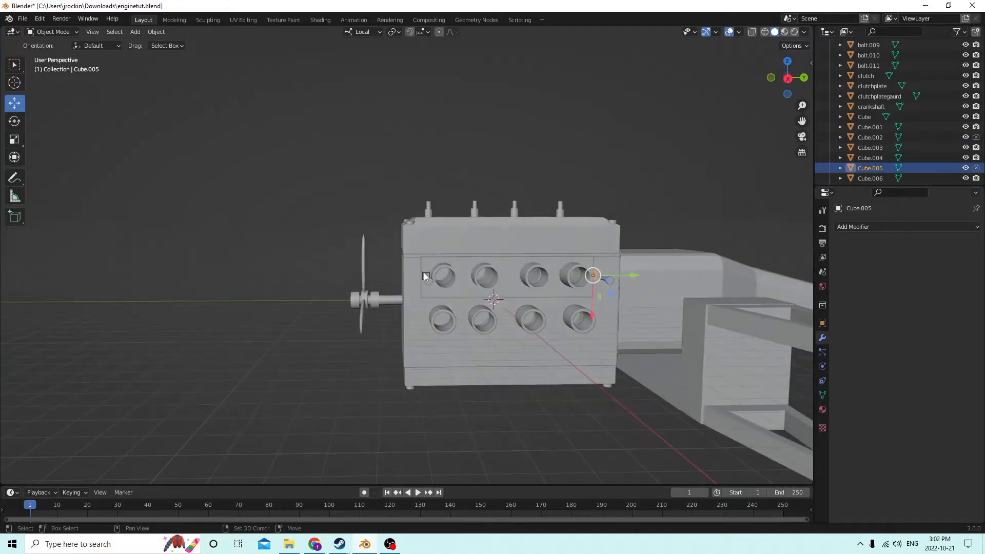
{"action": "left_click", "coordinate": [424, 273], "text": "shift"}
{"action": "key", "text": "Delete"}
Select the two remaining bolts outside the plate and duplicate them in place
{"action": "middle_click_drag", "start_coordinate": [503, 234], "coordinate": [584, 254]}
{"action": "left_click", "coordinate": [650, 372]}
{"action": "middle_click_drag", "start_coordinate": [650, 372], "coordinate": [534, 275]}
{"action": "left_click", "coordinate": [493, 285]}
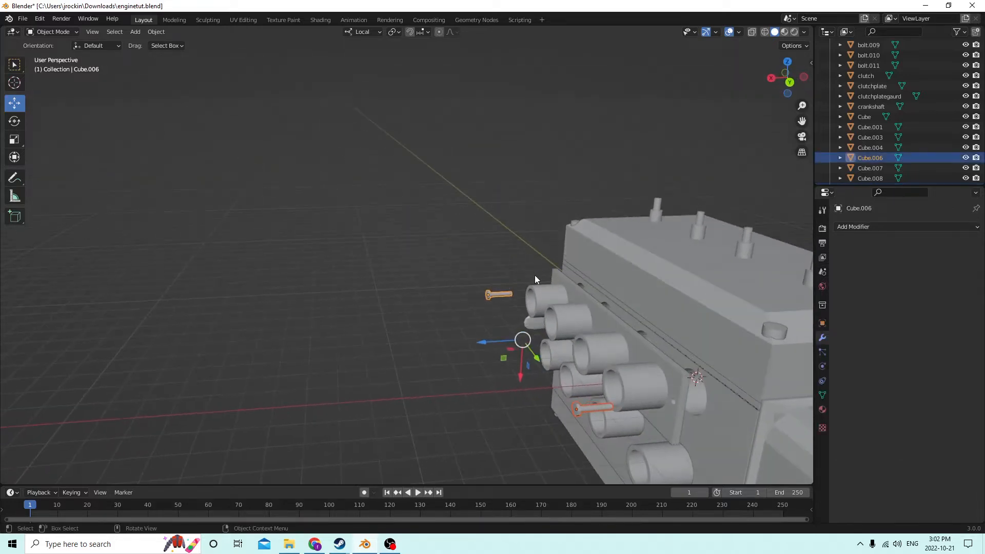
{"action": "key", "text": "shift+d"}
{"action": "right_click", "coordinate": [596, 254]}
Move the duplicated bolts about 0.0341 m along local Z into the engine block, and back out about 0.0013 m
{"action": "middle_click_drag", "start_coordinate": [595, 254], "coordinate": [498, 338]}
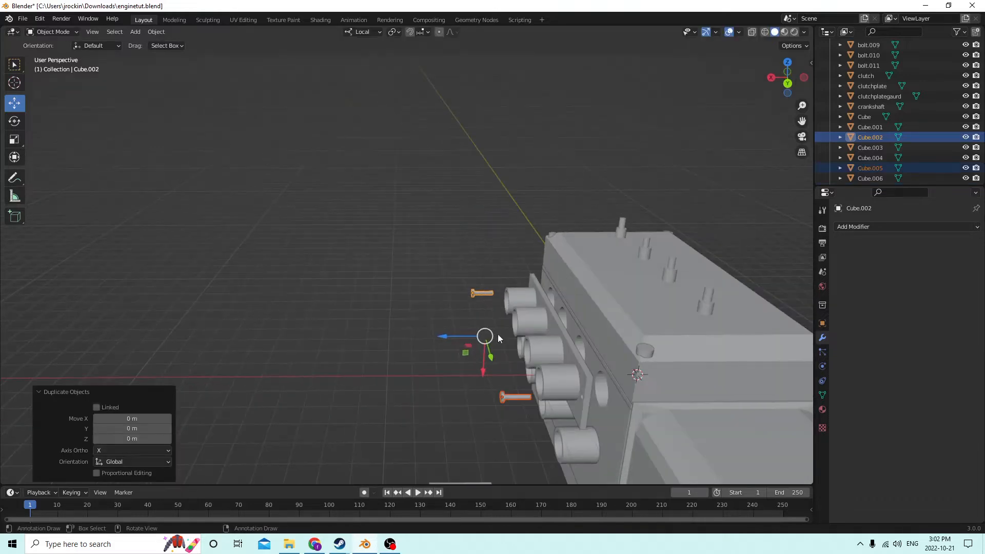
{"action": "left_click_drag", "start_coordinate": [448, 337], "coordinate": [538, 335]}
{"action": "mouse_move", "coordinate": [539, 335]}
{"action": "middle_mouse_down"}
{"action": "mouse_move", "coordinate": [514, 336]}
{"action": "mouse_move", "coordinate": [529, 334]}
{"action": "mouse_move", "coordinate": [521, 329]}
{"action": "middle_mouse_up"}
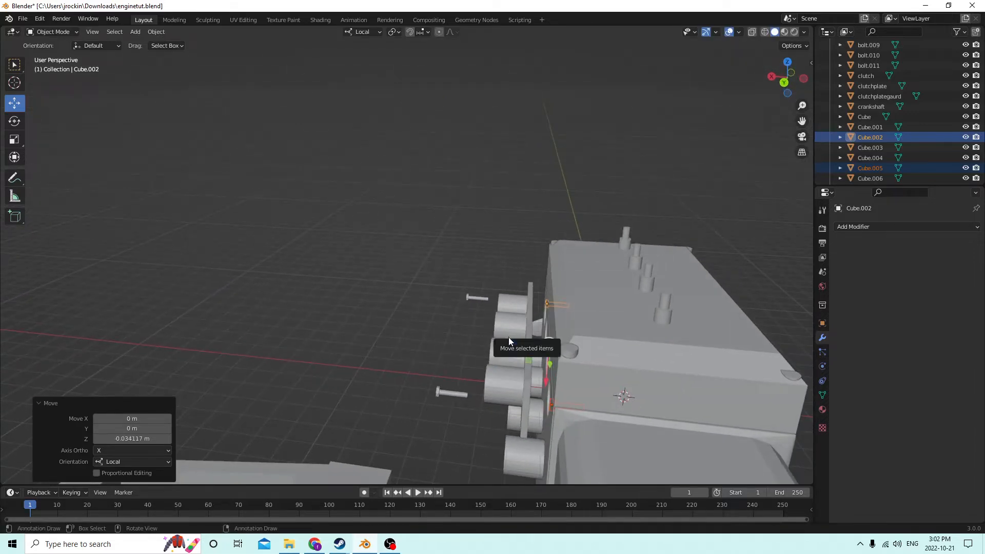
{"action": "left_click_drag", "start_coordinate": [509, 337], "coordinate": [503, 337]}
{"action": "middle_click_drag", "start_coordinate": [503, 337], "coordinate": [557, 316]}
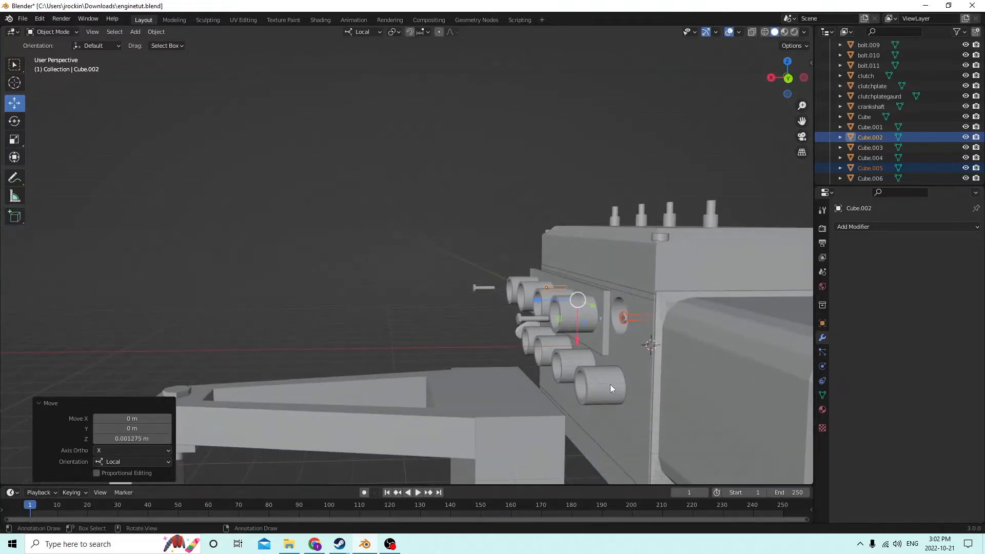
Try sliding the plate about 0.0074 m along its local X axis towards the engine block
{"action": "mouse_move", "coordinate": [642, 350]}
{"action": "middle_mouse_down"}
{"action": "mouse_move", "coordinate": [679, 358]}
{"action": "mouse_move", "coordinate": [618, 353]}
{"action": "mouse_move", "coordinate": [642, 363]}
{"action": "mouse_move", "coordinate": [655, 399]}
{"action": "mouse_move", "coordinate": [706, 389]}
{"action": "mouse_move", "coordinate": [651, 319]}
{"action": "mouse_move", "coordinate": [617, 310]}
{"action": "mouse_move", "coordinate": [617, 294]}
{"action": "mouse_move", "coordinate": [668, 308]}
{"action": "mouse_move", "coordinate": [674, 342]}
{"action": "mouse_move", "coordinate": [640, 341]}
{"action": "mouse_move", "coordinate": [629, 316]}
{"action": "mouse_move", "coordinate": [641, 282]}
{"action": "mouse_move", "coordinate": [708, 259]}
{"action": "mouse_move", "coordinate": [770, 279]}
{"action": "mouse_move", "coordinate": [774, 315]}
{"action": "mouse_move", "coordinate": [708, 398]}
{"action": "mouse_move", "coordinate": [637, 365]}
{"action": "mouse_move", "coordinate": [709, 364]}
{"action": "mouse_move", "coordinate": [697, 328]}
{"action": "mouse_move", "coordinate": [662, 318]}
{"action": "mouse_move", "coordinate": [722, 336]}
{"action": "mouse_move", "coordinate": [694, 349]}
{"action": "mouse_move", "coordinate": [633, 350]}
{"action": "middle_mouse_up"}
{"action": "left_click", "coordinate": [653, 380]}
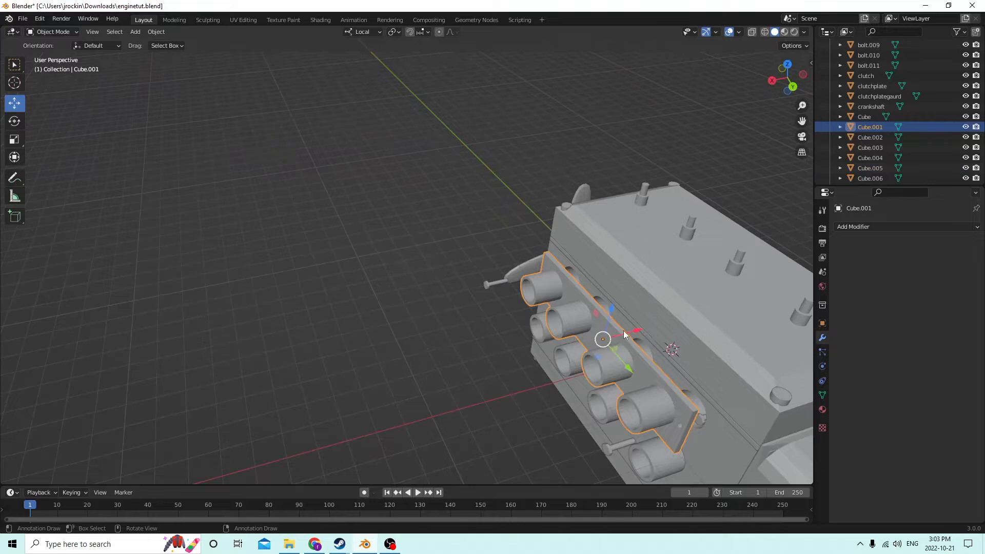
{"action": "left_click_drag", "start_coordinate": [623, 334], "coordinate": [645, 331]}
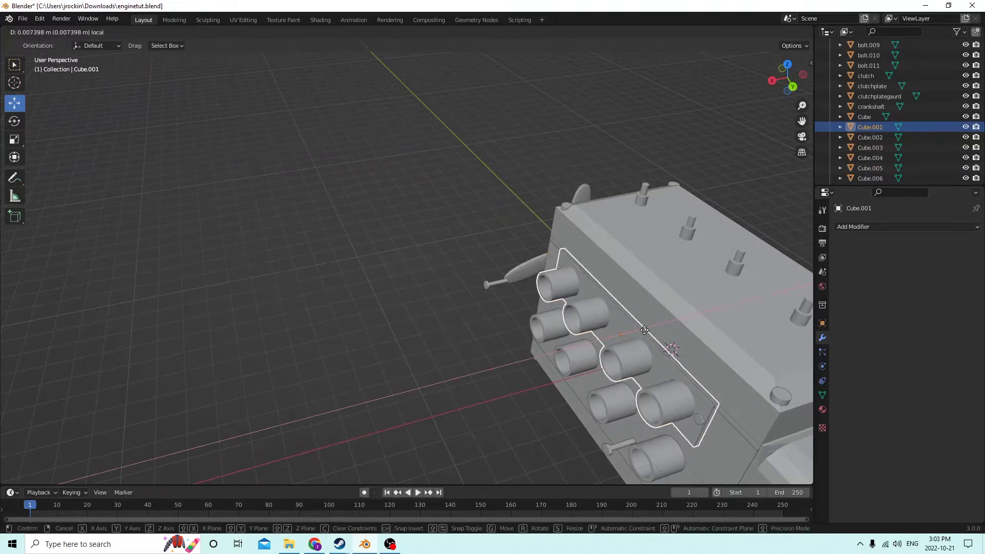
{"action": "left_click_drag", "start_coordinate": [644, 330], "coordinate": [645, 331]}
{"action": "mouse_move", "coordinate": [645, 331]}
{"action": "middle_mouse_down"}
{"action": "mouse_move", "coordinate": [617, 320]}
{"action": "mouse_move", "coordinate": [636, 314]}
{"action": "middle_mouse_up"}
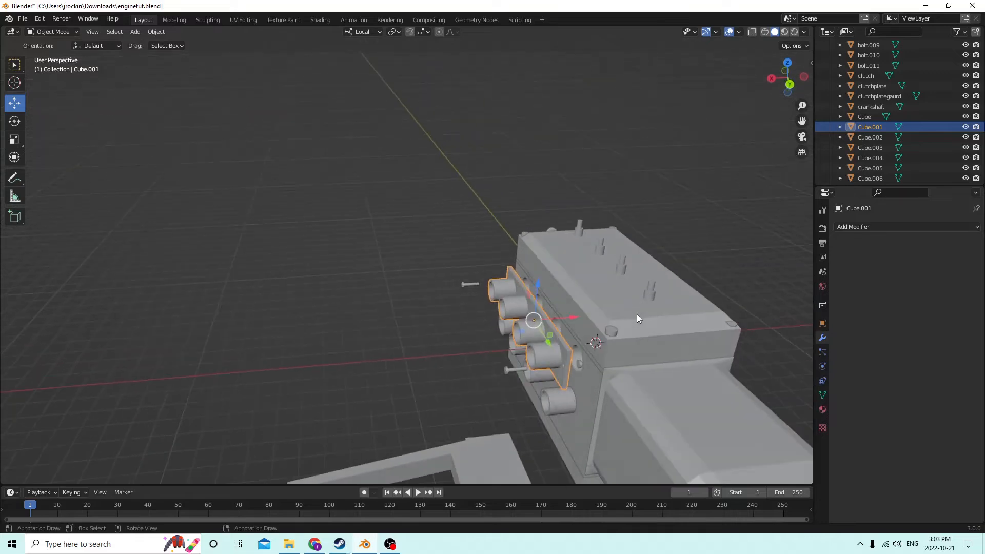
Select each embedded bolt, Cube.005 and Cube.002, in turn together with the engine block as the active object for the hole cuts
{"action": "left_click", "coordinate": [581, 359]}
{"action": "middle_click_drag", "start_coordinate": [581, 350], "coordinate": [529, 301]}
{"action": "left_click", "coordinate": [563, 383]}
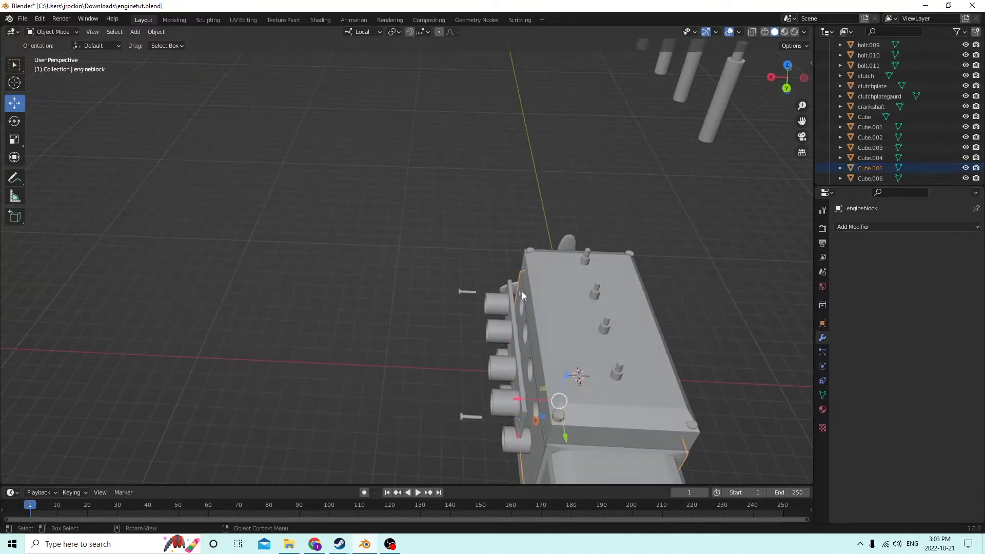
{"action": "left_click", "coordinate": [522, 295]}
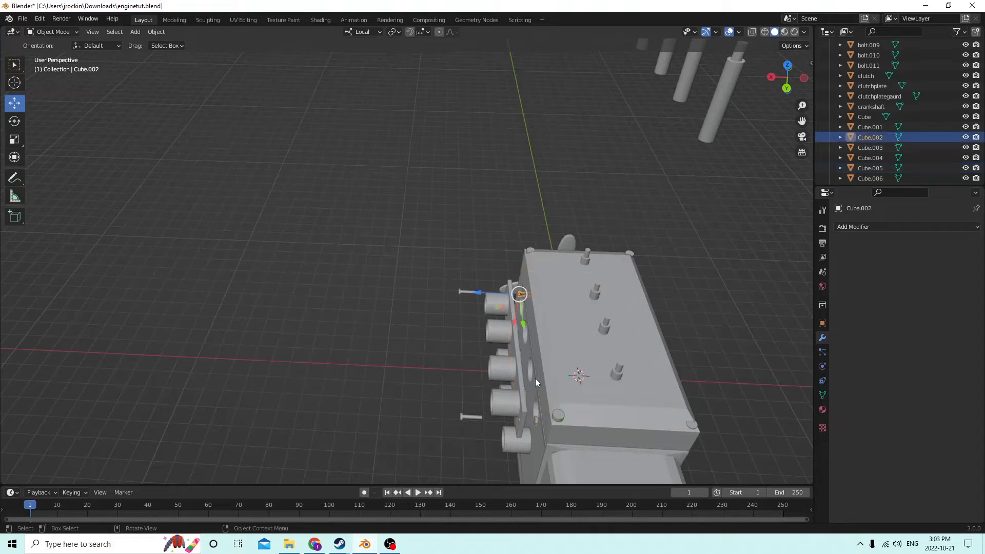
{"action": "left_click", "coordinate": [536, 421]}
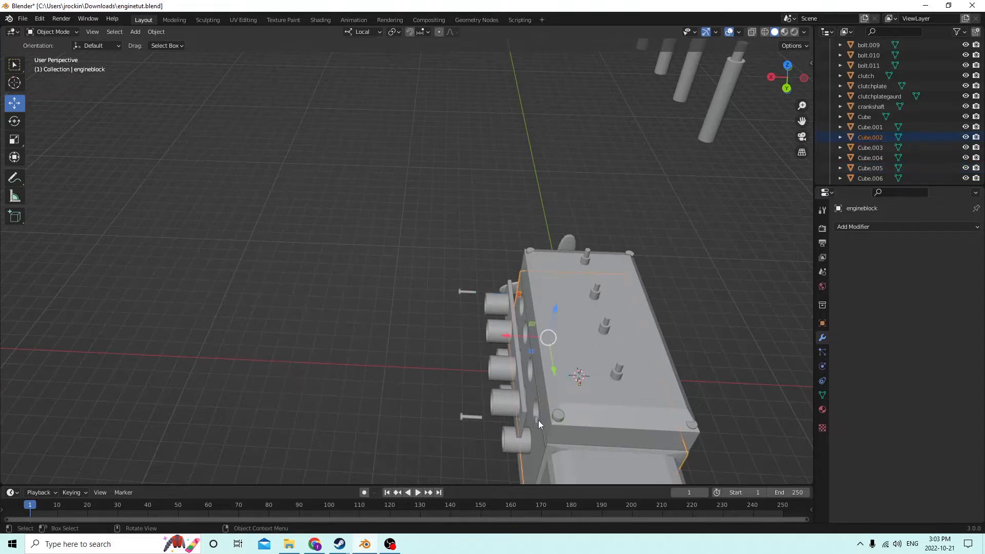
{"action": "left_click", "coordinate": [536, 419]}
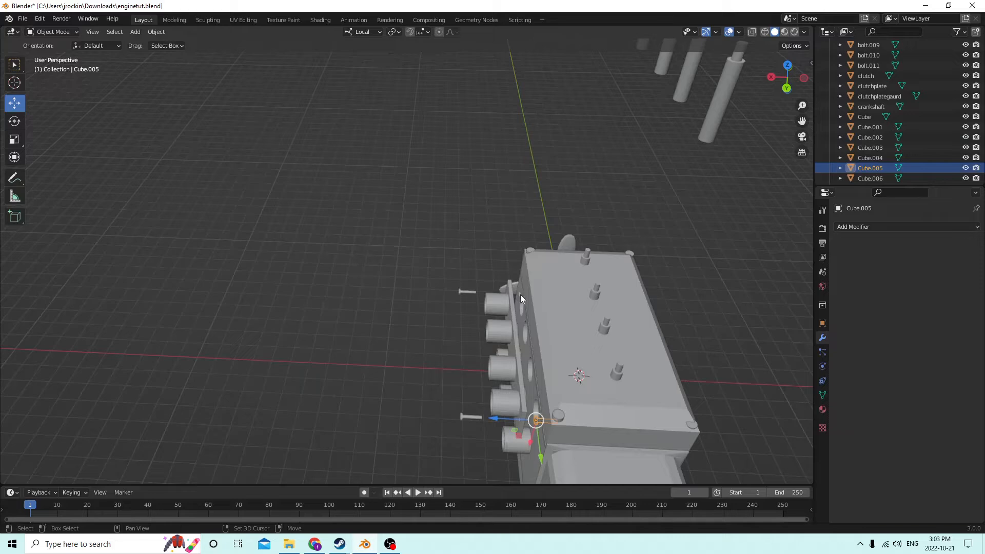
{"action": "left_click", "coordinate": [520, 294]}
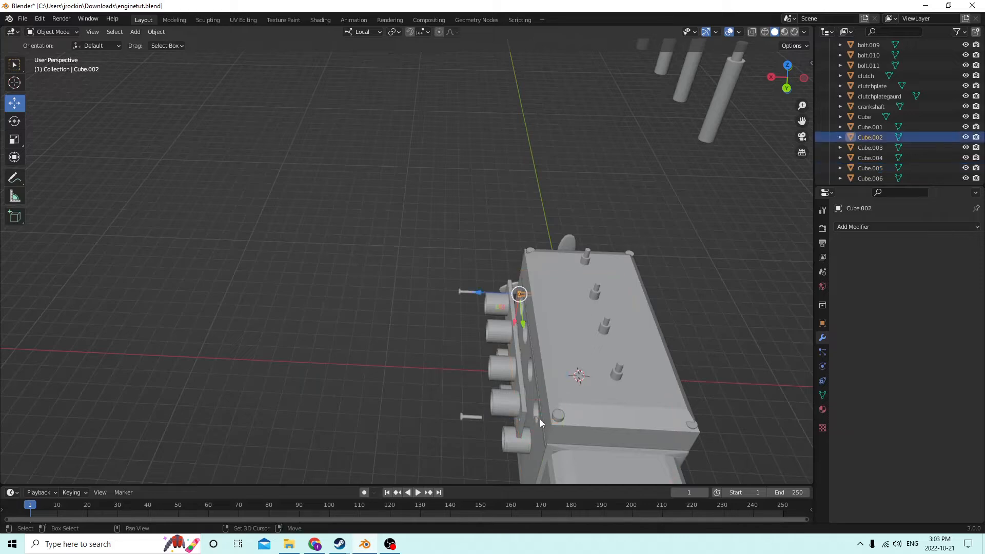
{"action": "left_click", "coordinate": [537, 419]}
Delete the two cutter bolts, Cube.005 and Cube.002, from the side of the engine block
{"action": "middle_click_drag", "start_coordinate": [544, 405], "coordinate": [589, 321]}
{"action": "scroll", "coordinate": [589, 321], "scroll_direction": "up", "scroll_amount": 3}
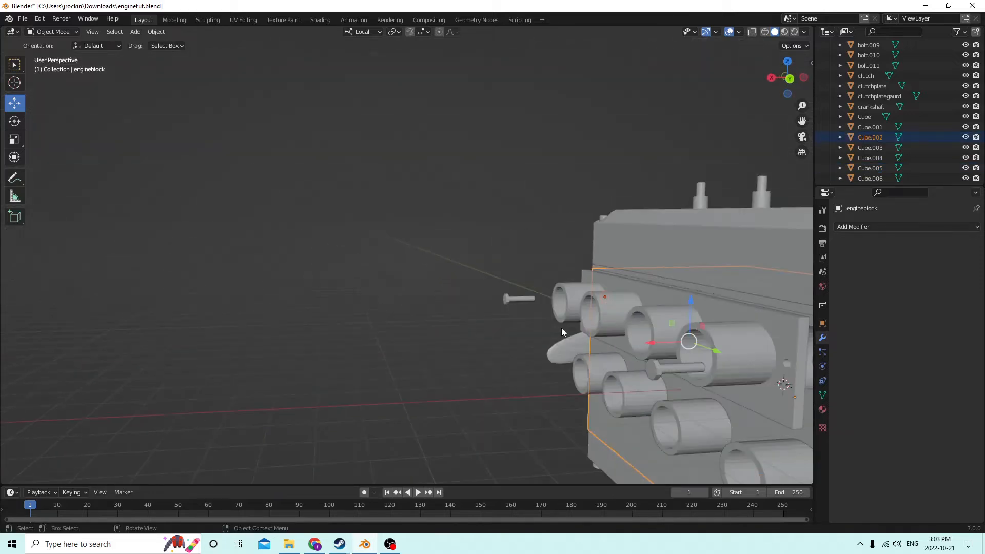
{"action": "scroll", "coordinate": [793, 379], "scroll_direction": "down", "scroll_amount": 4}
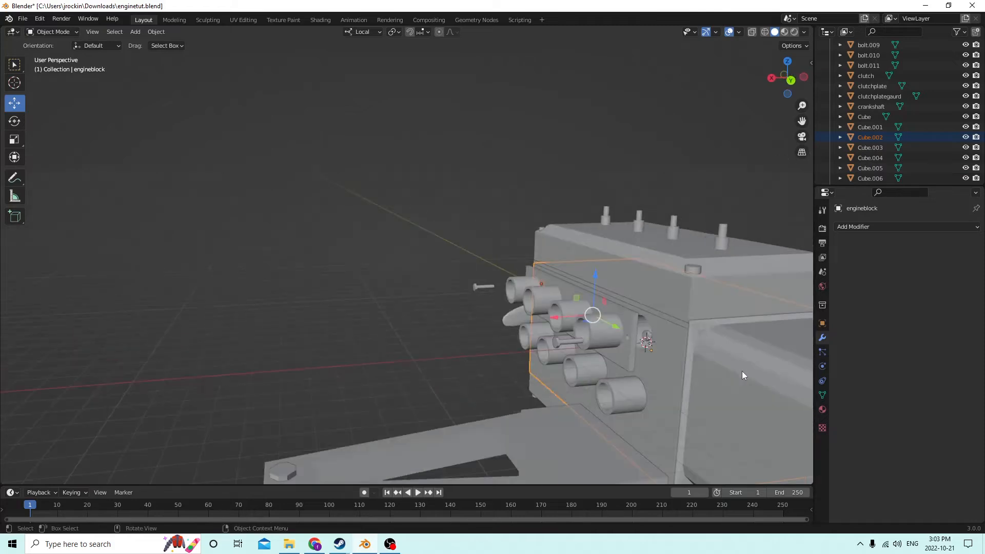
{"action": "left_click", "coordinate": [647, 341]}
{"action": "key", "text": "x"}
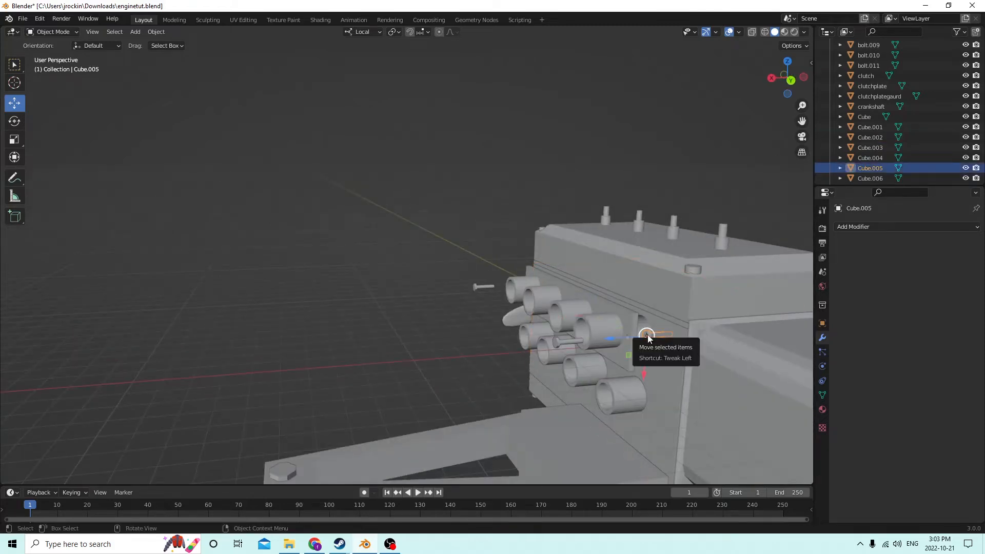
{"action": "left_click", "coordinate": [648, 340]}
{"action": "middle_click_drag", "start_coordinate": [647, 340], "coordinate": [556, 292]}
{"action": "left_click", "coordinate": [543, 289]}
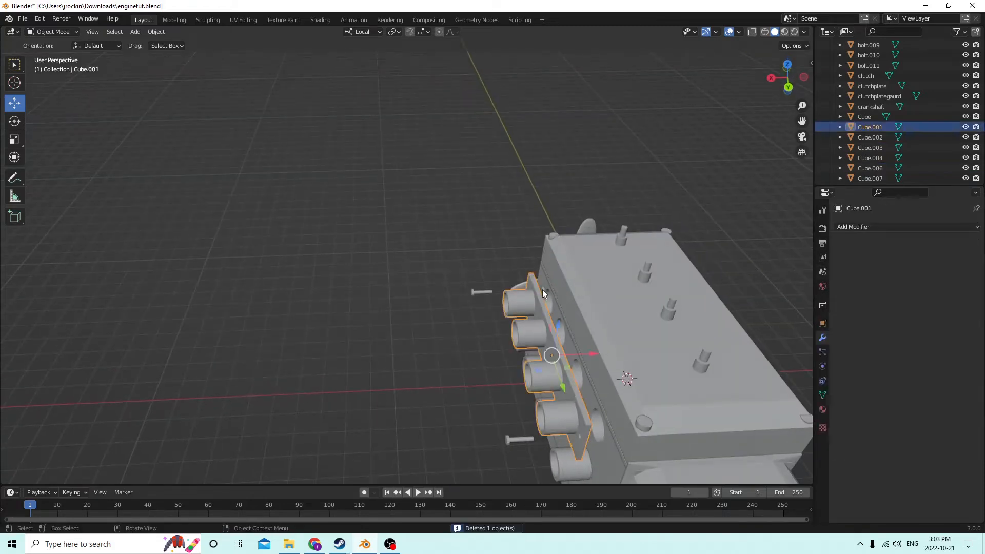
{"action": "left_click", "coordinate": [543, 288]}
{"action": "left_click", "coordinate": [543, 290]}
{"action": "left_click", "coordinate": [543, 290]}
{"action": "left_click", "coordinate": [543, 288]}
{"action": "key", "text": "Delete"}
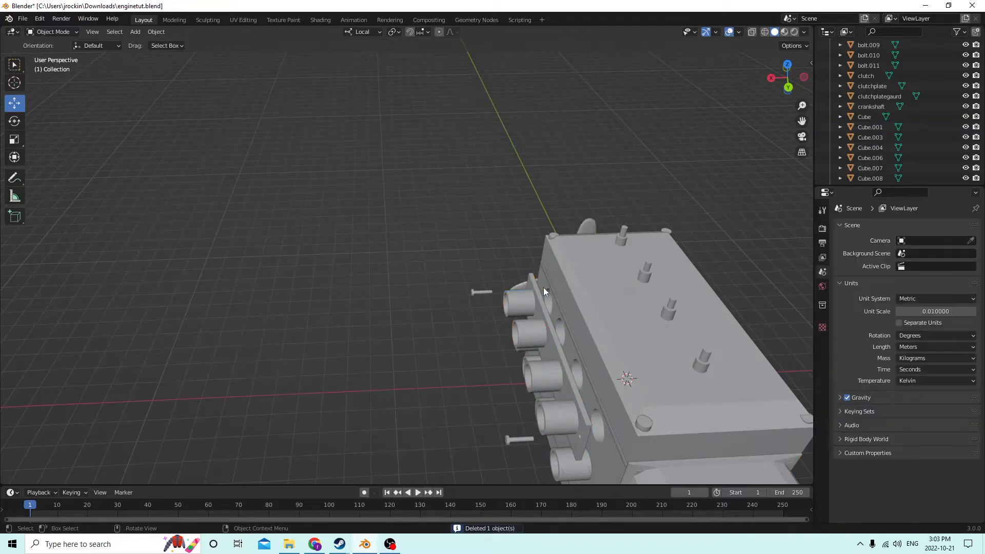
Slide the plate with its tubes along its local X axis towards the engine block's side
{"action": "middle_click_drag", "start_coordinate": [544, 288], "coordinate": [615, 352]}
{"action": "left_click", "coordinate": [641, 318]}
{"action": "left_click_drag", "start_coordinate": [615, 352], "coordinate": [641, 354]}
Select the two bolts outside the plate and move them together along local Z into the plate's holes
{"action": "left_click", "coordinate": [529, 414]}
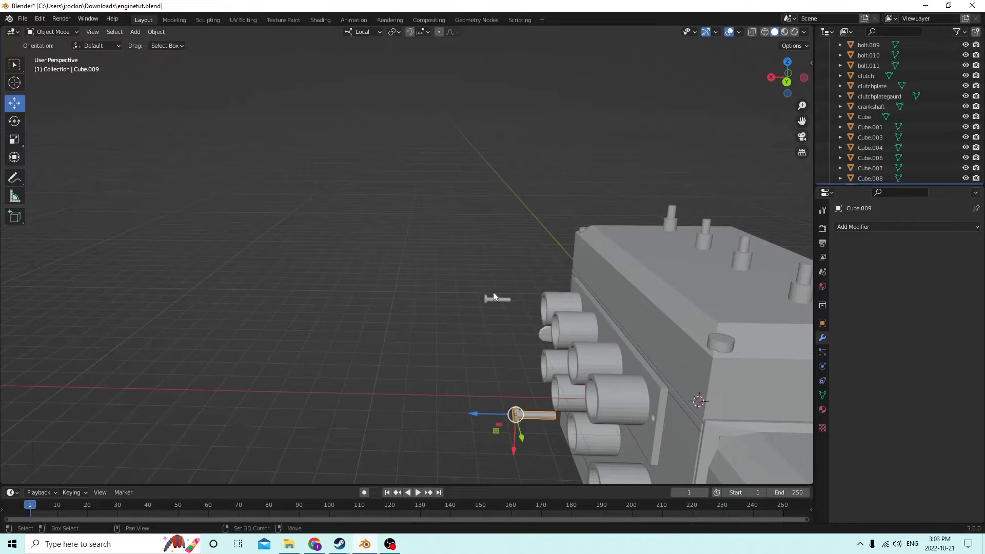
{"action": "left_click", "coordinate": [494, 300], "text": "shift"}
{"action": "left_click_drag", "start_coordinate": [461, 345], "coordinate": [557, 350]}
{"action": "middle_click_drag", "start_coordinate": [550, 337], "coordinate": [769, 377]}
{"action": "left_click", "coordinate": [512, 364]}
Add a cube, move it out beside the upper row of tubes, and raise it about 0.0218 m along local Z
{"action": "scroll", "coordinate": [609, 346], "scroll_direction": "up", "scroll_amount": 4}
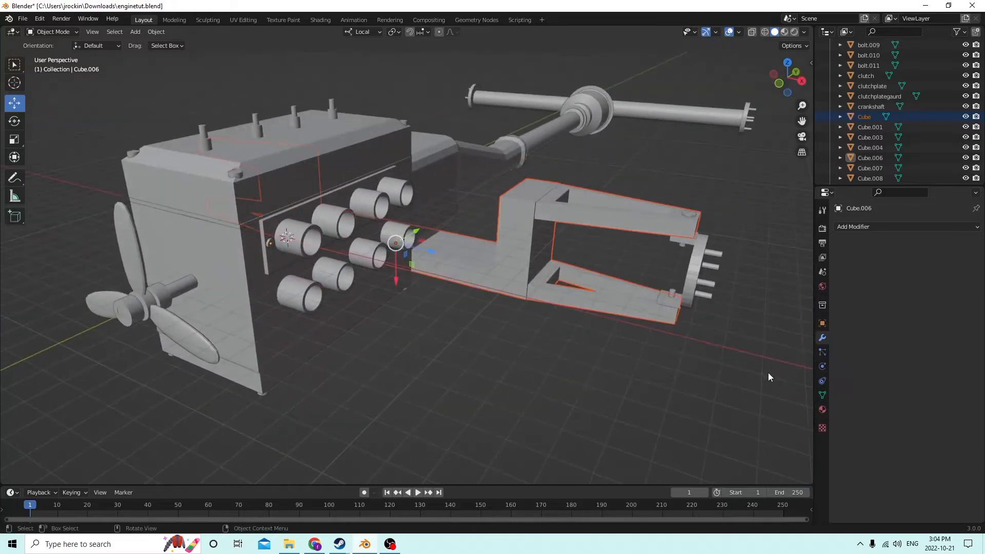
{"action": "key", "text": "shift+a"}
{"action": "mouse_move", "coordinate": [734, 324]}
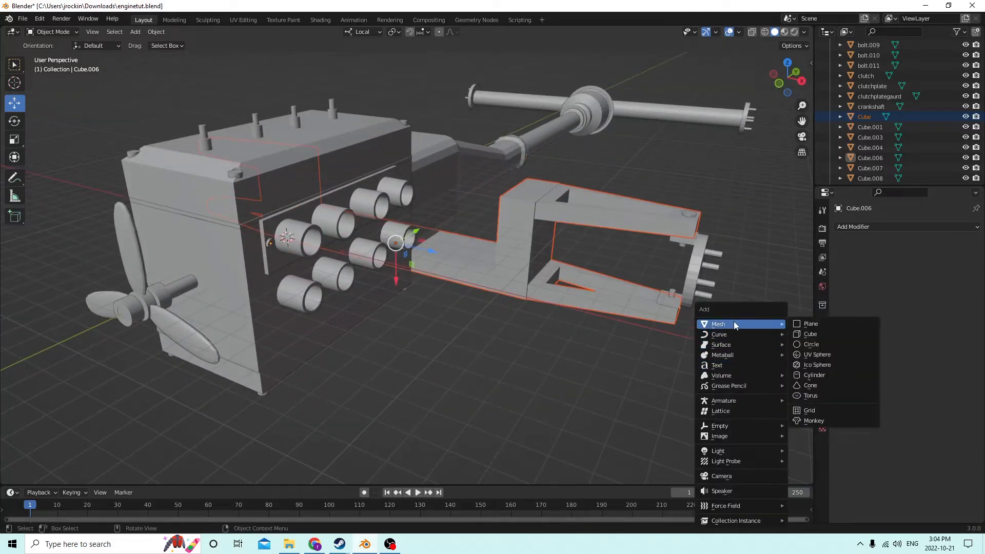
{"action": "left_click", "coordinate": [810, 334]}
{"action": "middle_click_drag", "start_coordinate": [627, 298], "coordinate": [427, 241]}
{"action": "left_click_drag", "start_coordinate": [263, 240], "coordinate": [380, 246]}
{"action": "middle_click_drag", "start_coordinate": [379, 247], "coordinate": [475, 260]}
{"action": "left_click_drag", "start_coordinate": [475, 259], "coordinate": [474, 251]}
{"action": "middle_click_drag", "start_coordinate": [475, 252], "coordinate": [443, 225]}
Stretch the cube along its local Y axis to span the upper tube row, ending with a further scale of 1.220
{"action": "left_click", "coordinate": [14, 139]}
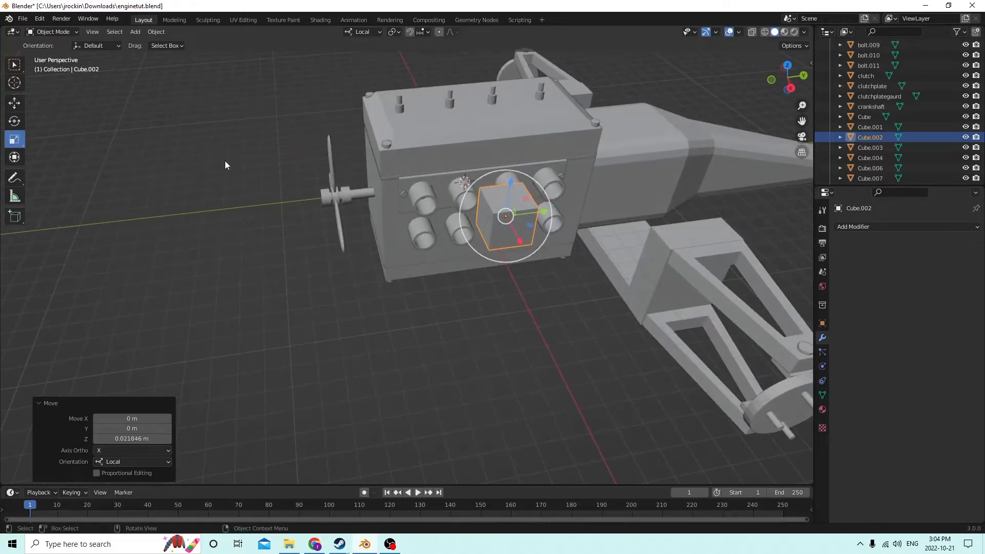
{"action": "middle_click_drag", "start_coordinate": [225, 162], "coordinate": [330, 172]}
{"action": "left_click_drag", "start_coordinate": [520, 199], "coordinate": [575, 164]}
{"action": "middle_click_drag", "start_coordinate": [576, 165], "coordinate": [534, 200]}
{"action": "left_click_drag", "start_coordinate": [534, 200], "coordinate": [542, 198]}
{"action": "middle_click_drag", "start_coordinate": [542, 199], "coordinate": [590, 190]}
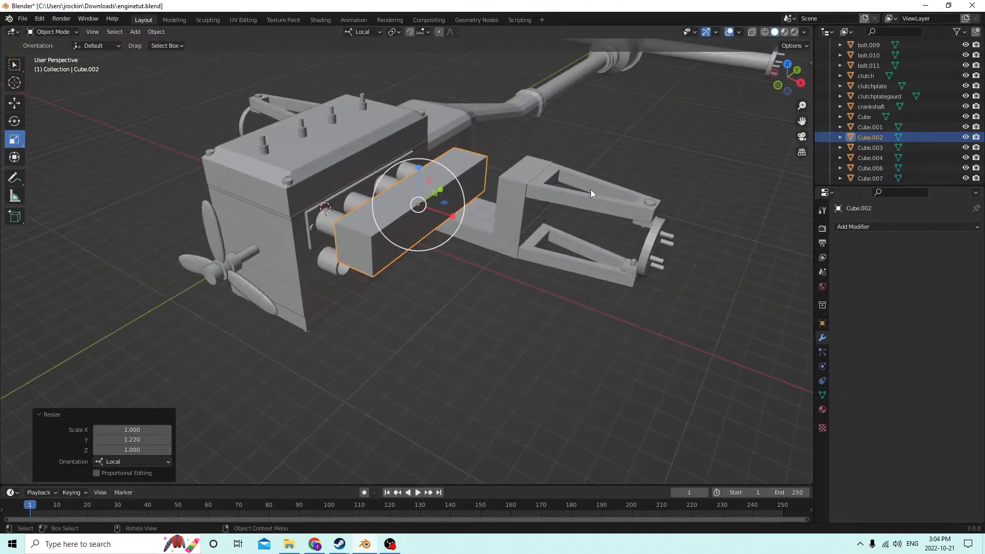
Move the stretched cube along local X towards the upper tubes and lower it about 0.0033 m along local Z
{"action": "left_click", "coordinate": [20, 103]}
{"action": "middle_click_drag", "start_coordinate": [213, 119], "coordinate": [293, 137]}
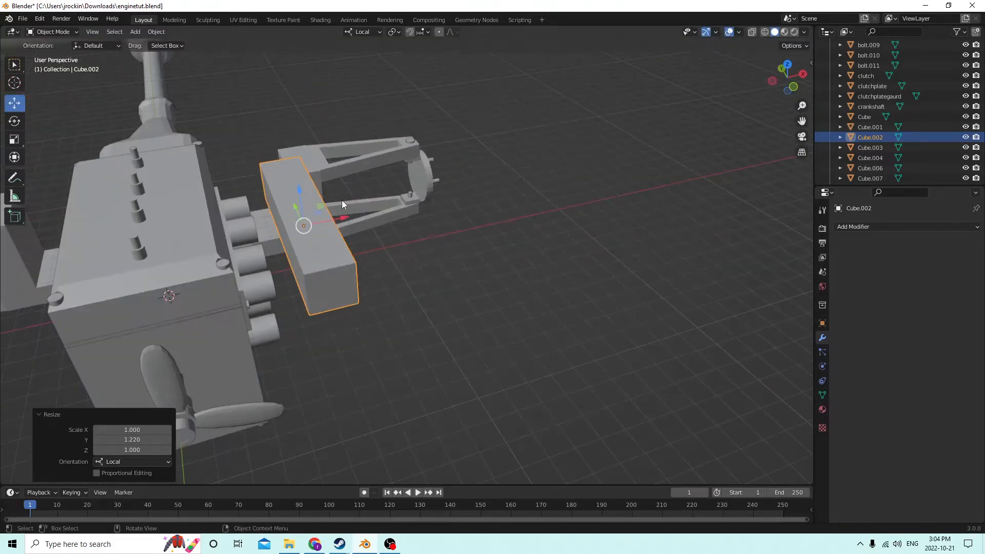
{"action": "left_click_drag", "start_coordinate": [330, 217], "coordinate": [321, 220]}
{"action": "middle_click_drag", "start_coordinate": [322, 219], "coordinate": [288, 176]}
{"action": "left_click_drag", "start_coordinate": [294, 230], "coordinate": [293, 228]}
{"action": "middle_click_drag", "start_coordinate": [293, 228], "coordinate": [261, 255]}
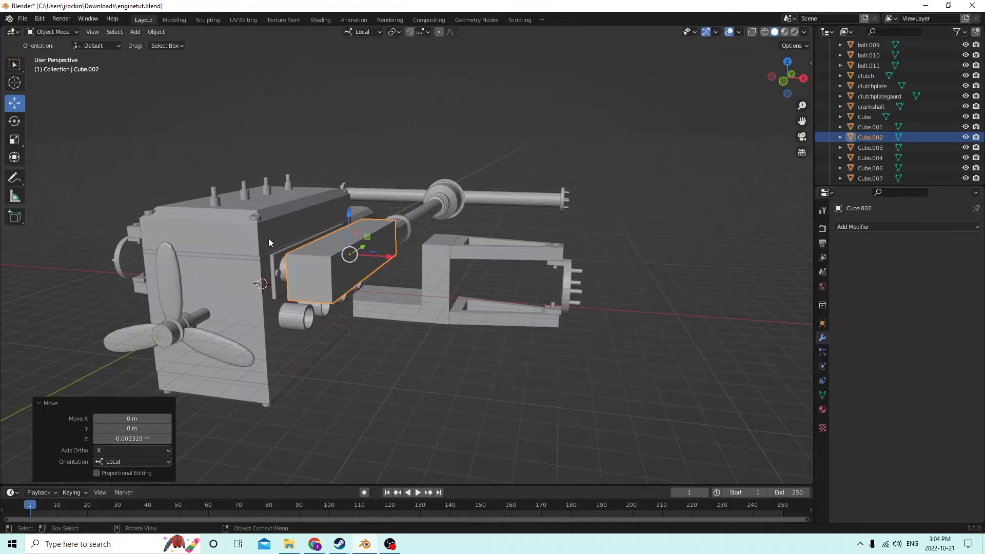
Bevel all edges of the stretched cube by about 0.0008 m with multiple segments, and return to Object Mode
{"action": "key", "text": "Tab"}
{"action": "key", "text": "ctrl+b"}
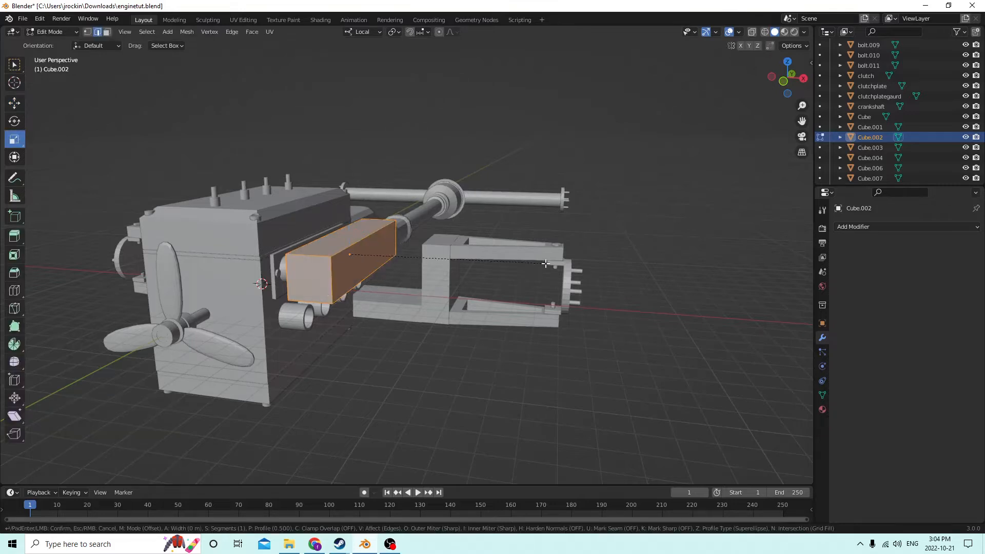
{"action": "left_click", "coordinate": [550, 265]}
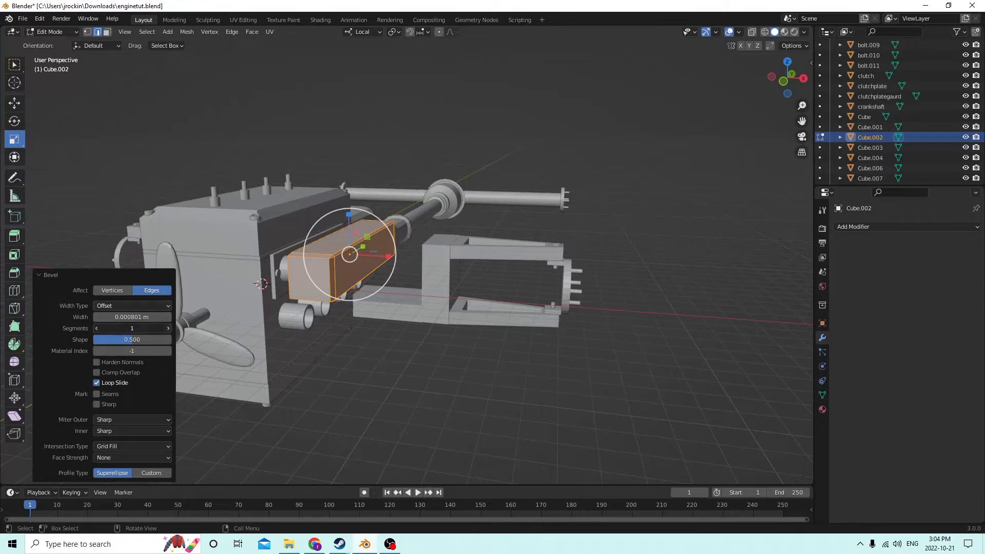
{"action": "left_click", "coordinate": [702, 318]}
{"action": "middle_click_drag", "start_coordinate": [567, 276], "coordinate": [636, 279]}
{"action": "middle_click_drag", "start_coordinate": [554, 267], "coordinate": [479, 255]}
{"action": "middle_click_drag", "start_coordinate": [378, 315], "coordinate": [461, 303]}
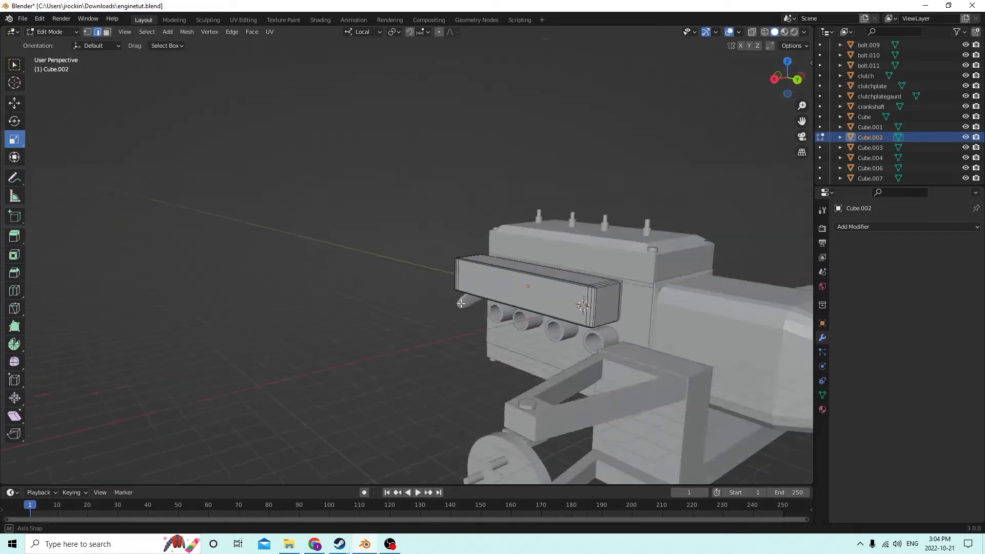
{"action": "key", "text": "Tab"}
{"action": "middle_click_drag", "start_coordinate": [522, 310], "coordinate": [431, 244]}
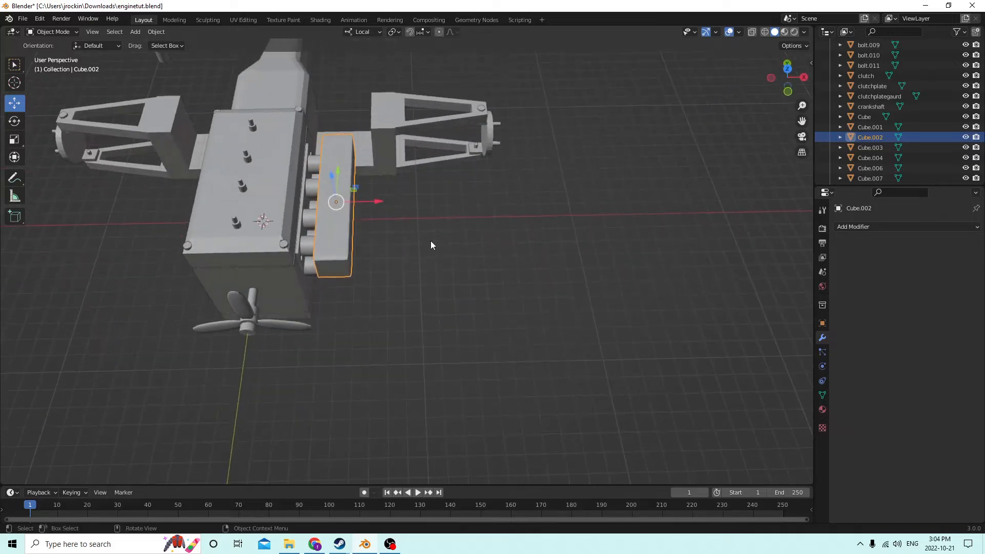
Join the thin flange plate beside the engine block with the long manifold box into one object
{"action": "left_click", "coordinate": [314, 163]}
{"action": "left_click", "coordinate": [338, 198], "text": "shift"}
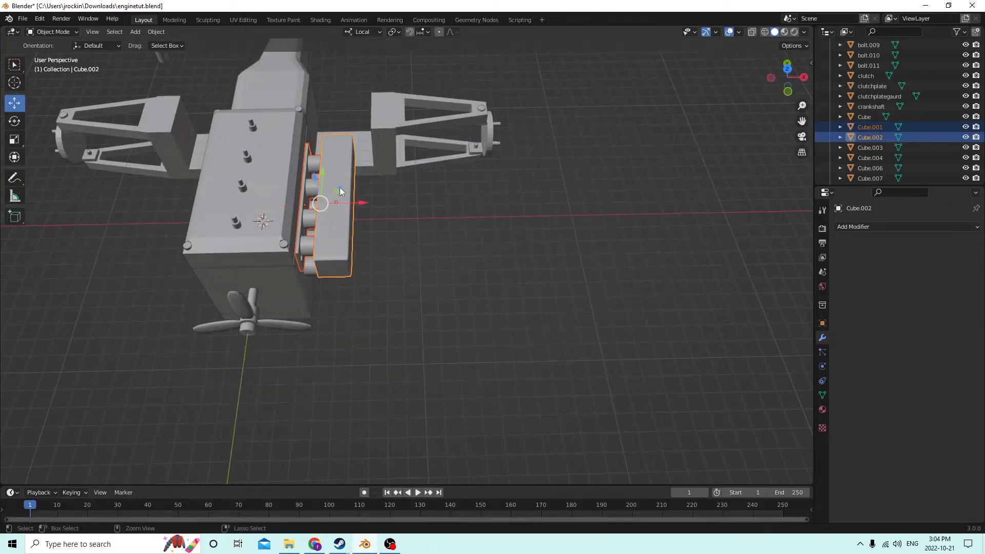
{"action": "key", "text": "ctrl+j"}
{"action": "middle_click_drag", "start_coordinate": [339, 192], "coordinate": [446, 231]}
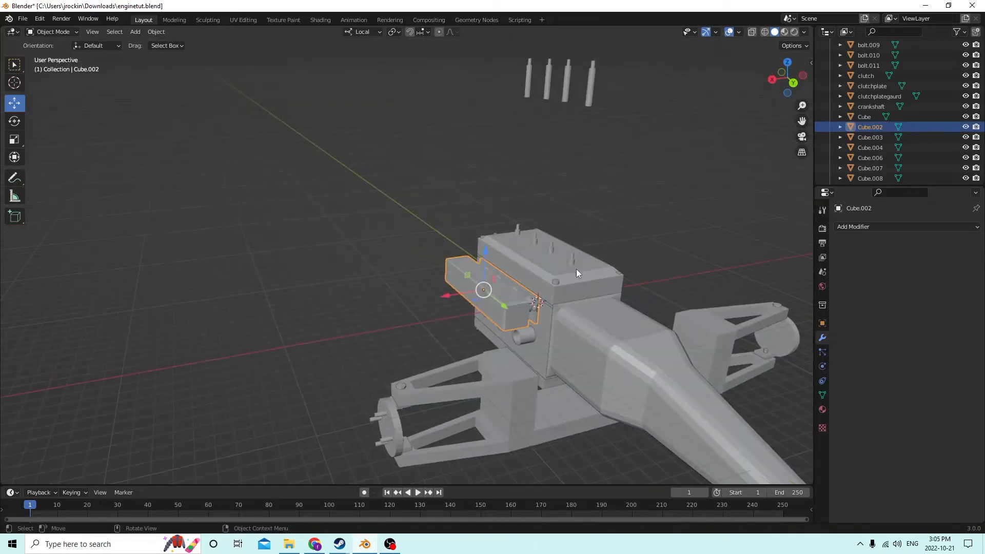
{"action": "middle_click_drag", "start_coordinate": [577, 273], "coordinate": [549, 255]}
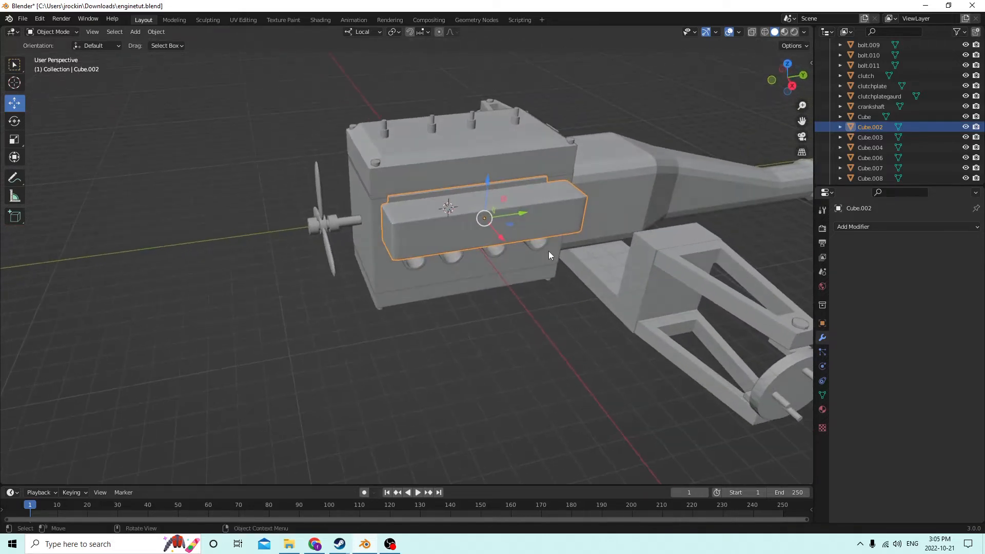
Add a cylinder mesh and move it about 0.104 m along Y towards the transmission
{"action": "key", "text": "shift+a"}
{"action": "mouse_move", "coordinate": [556, 257]}
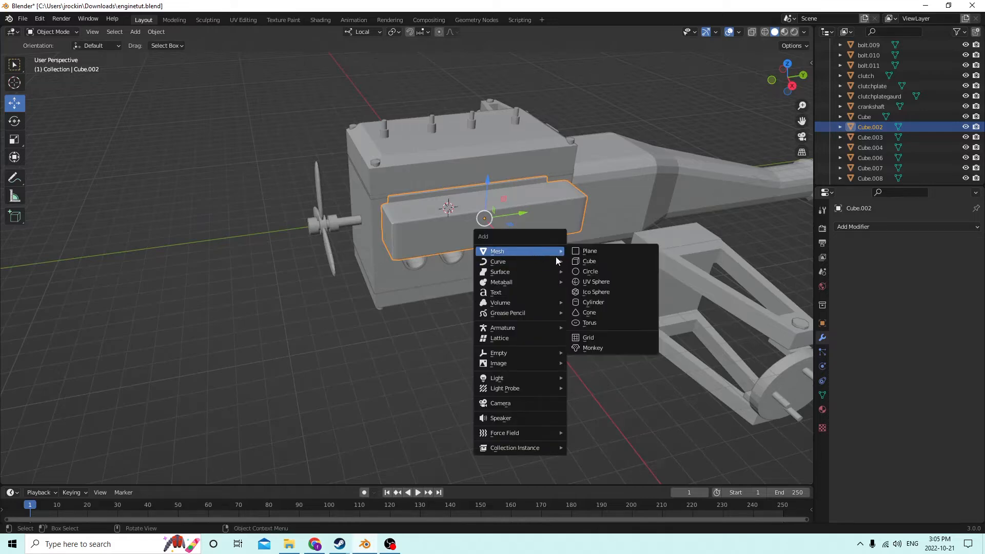
{"action": "left_click", "coordinate": [593, 302]}
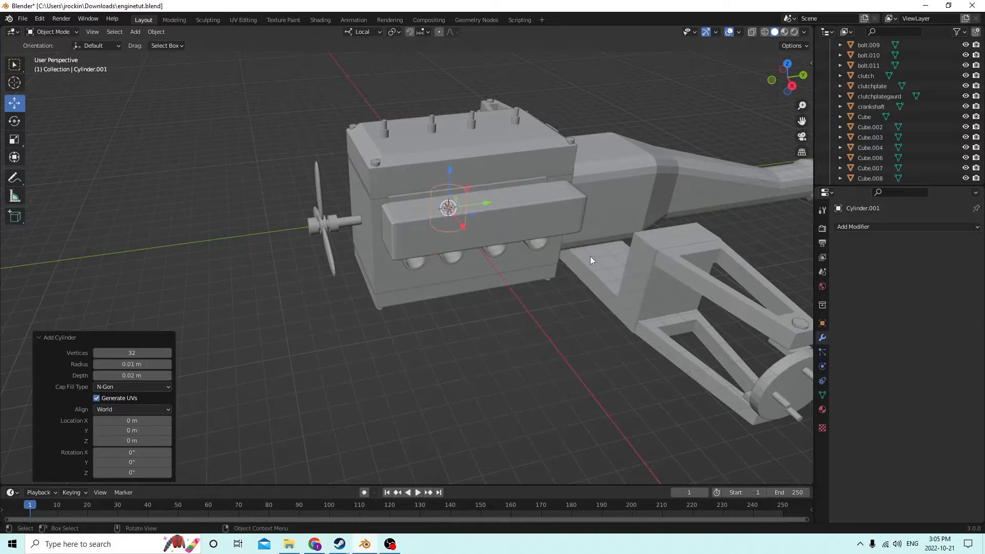
{"action": "left_click", "coordinate": [648, 193]}
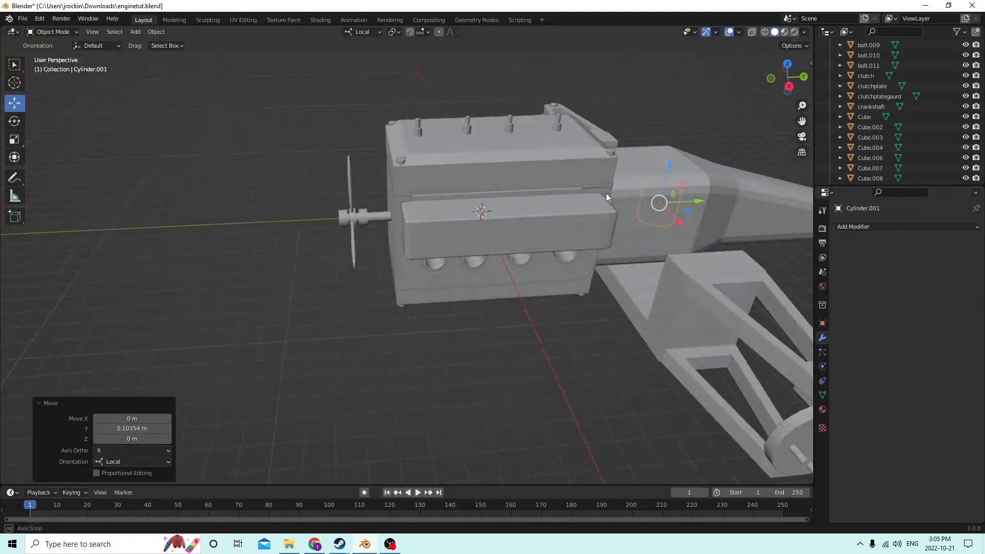
Position the cylinder at the rear end of the manifold box, at about X 0.040 m, Y 0.052 m, Z 0.015 m
{"action": "middle_click_drag", "start_coordinate": [606, 193], "coordinate": [621, 434]}
{"action": "left_click_drag", "start_coordinate": [621, 435], "coordinate": [544, 444]}
{"action": "middle_click_drag", "start_coordinate": [544, 445], "coordinate": [690, 294]}
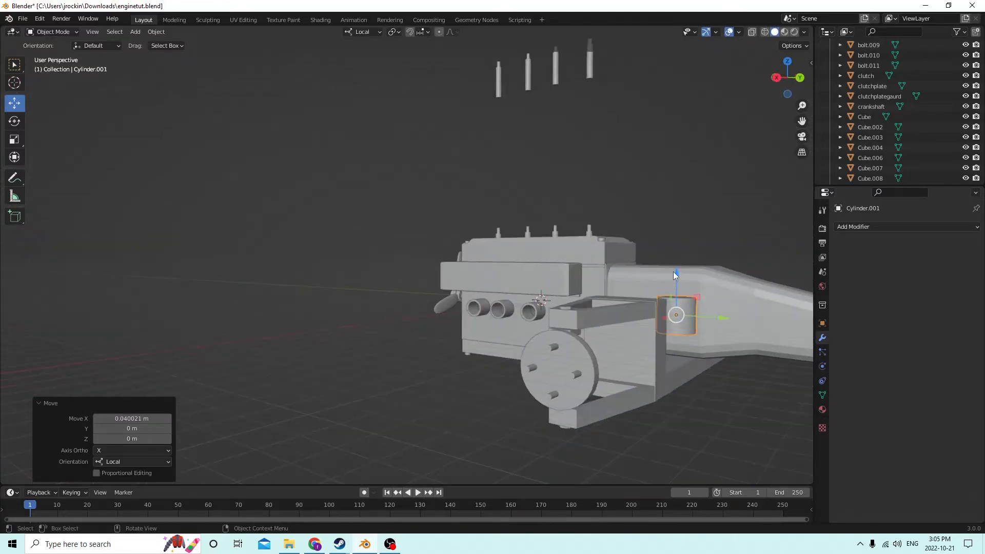
{"action": "left_click_drag", "start_coordinate": [674, 274], "coordinate": [673, 271]}
{"action": "middle_click_drag", "start_coordinate": [673, 271], "coordinate": [650, 280]}
{"action": "left_click_drag", "start_coordinate": [705, 385], "coordinate": [615, 345]}
{"action": "middle_click_drag", "start_coordinate": [615, 345], "coordinate": [672, 350]}
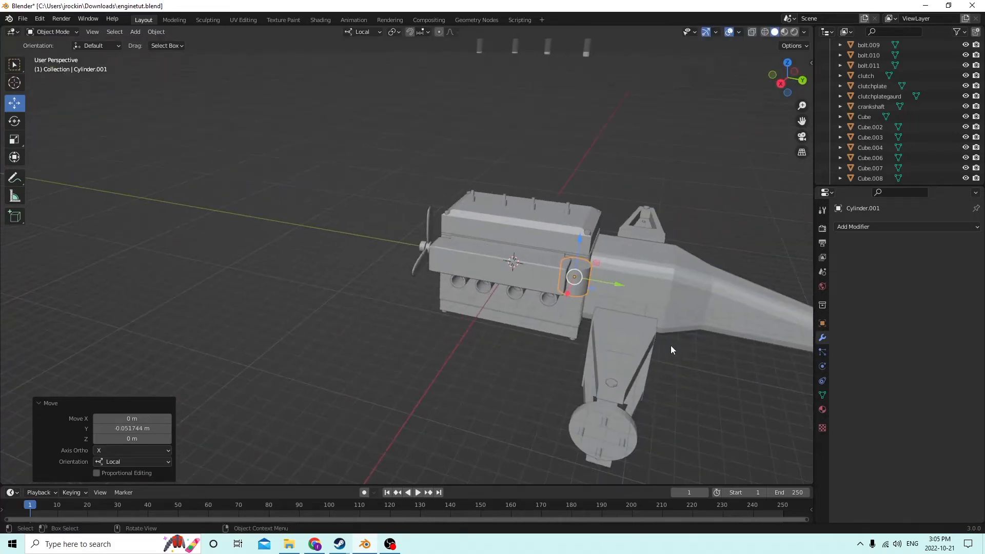
Set the cylinder's X rotation to 90° so that it lies along the manifold box
{"action": "left_click", "coordinate": [822, 323]}
{"action": "double_click", "coordinate": [918, 302]}
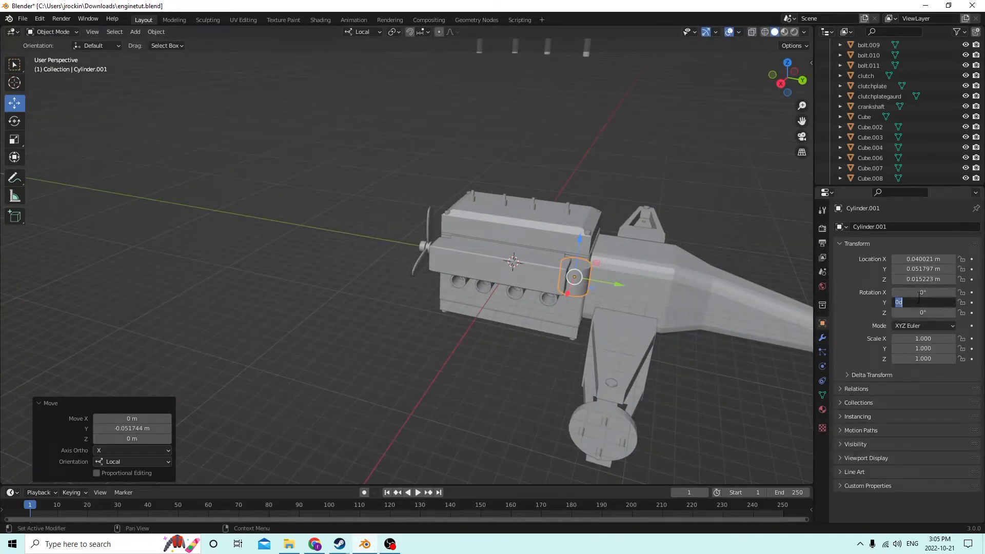
{"action": "key", "text": "Return"}
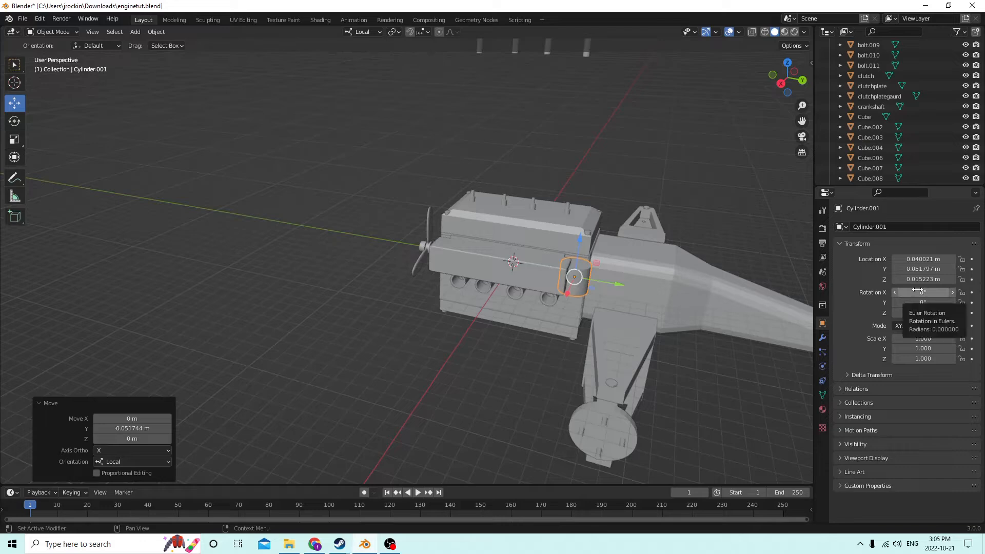
{"action": "double_click", "coordinate": [927, 292]}
{"action": "key", "text": "Return"}
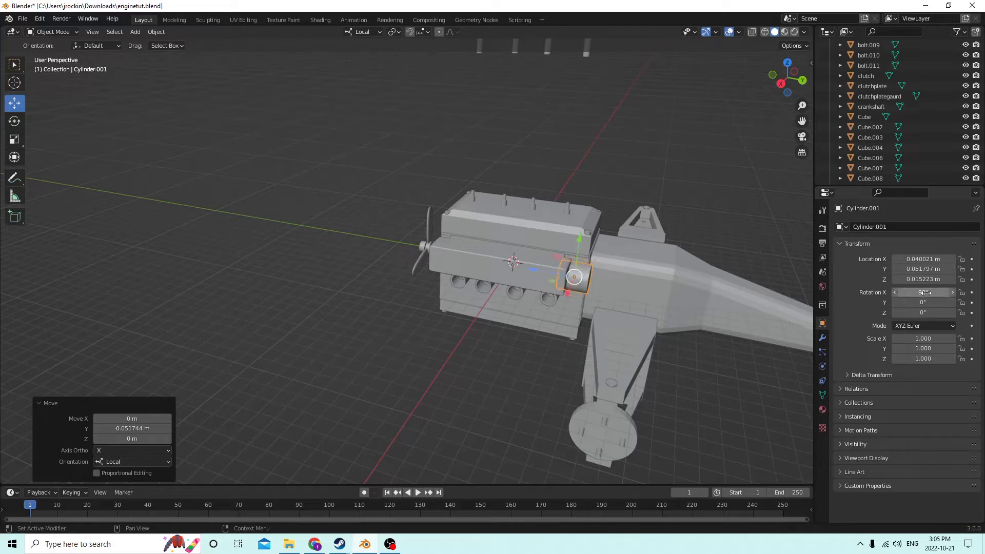
Centre the cylinder on the manifold box's end face, at about X 0.0492 m and Z 0.0187 m
{"action": "middle_click_drag", "start_coordinate": [722, 249], "coordinate": [606, 226]}
{"action": "scroll", "coordinate": [629, 230], "scroll_direction": "up", "scroll_amount": 3}
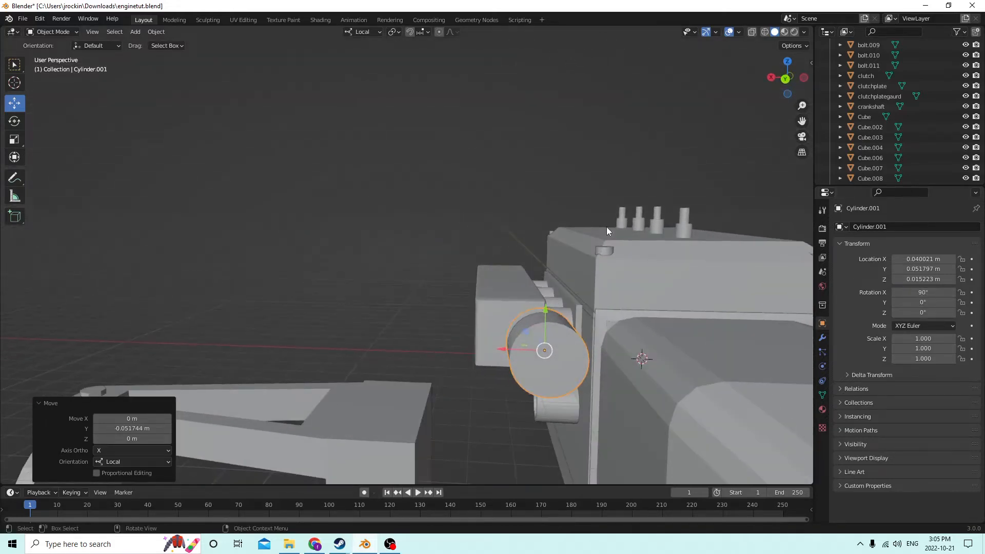
{"action": "left_click_drag", "start_coordinate": [504, 349], "coordinate": [470, 337]}
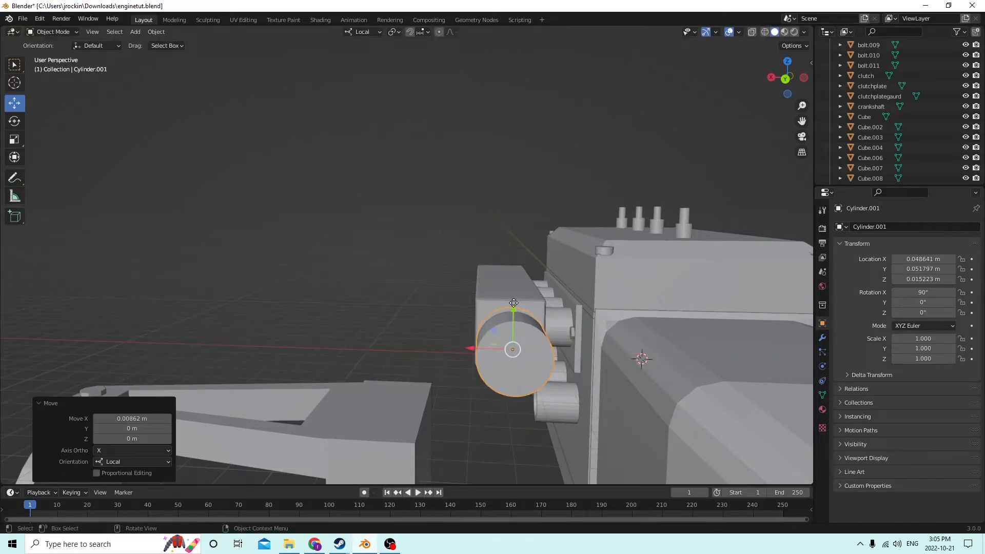
{"action": "left_click_drag", "start_coordinate": [514, 303], "coordinate": [513, 292]}
{"action": "middle_click_drag", "start_coordinate": [514, 293], "coordinate": [669, 291]}
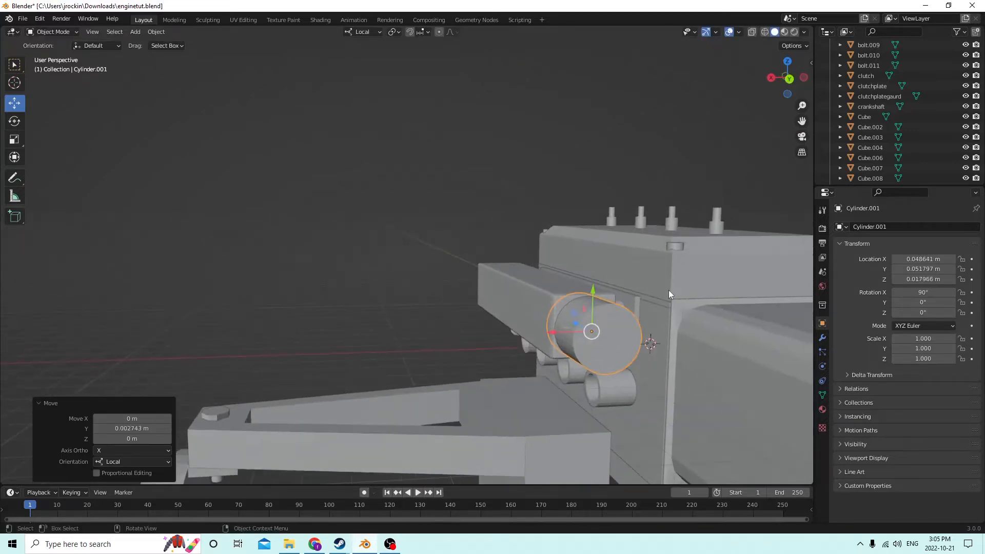
{"action": "middle_click_drag", "start_coordinate": [587, 321], "coordinate": [607, 284]}
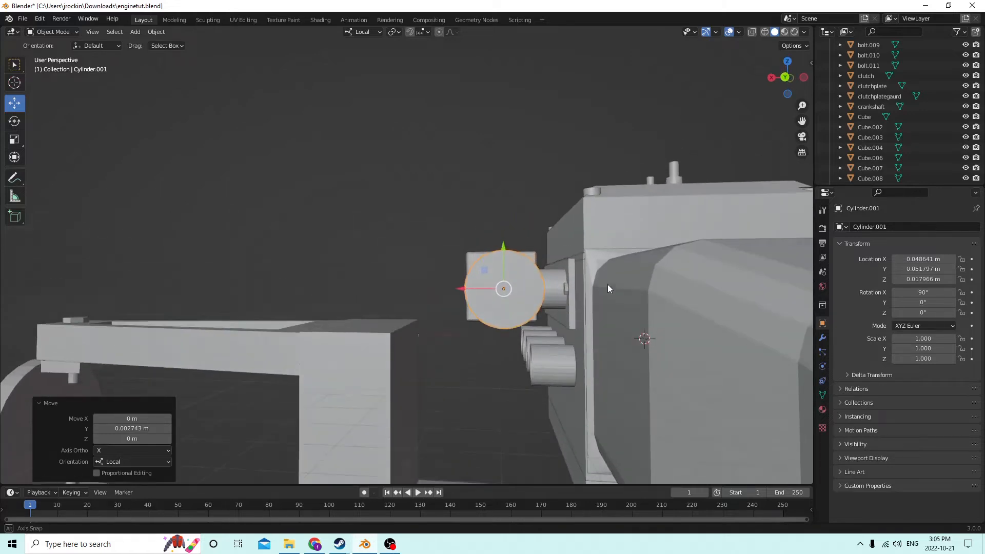
{"action": "left_click_drag", "start_coordinate": [505, 247], "coordinate": [504, 245]}
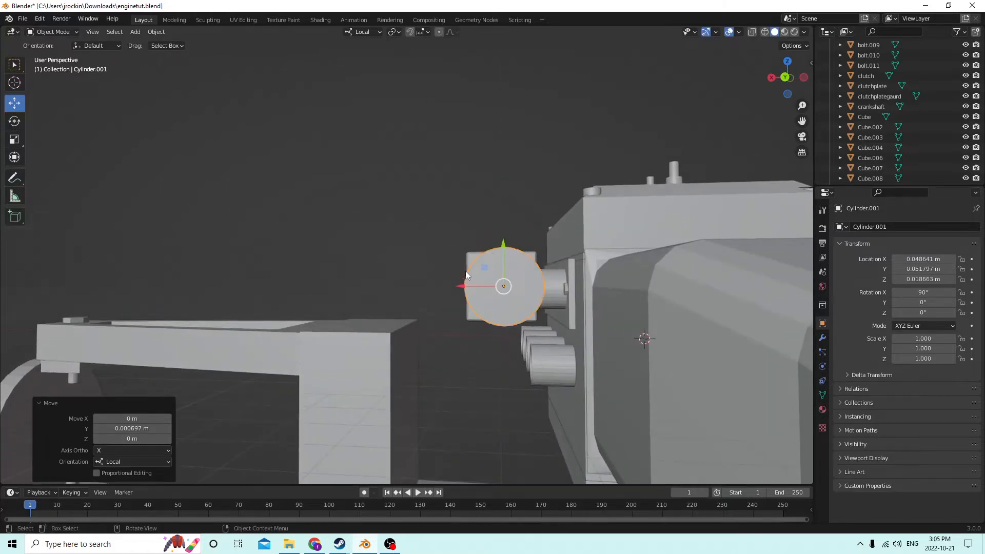
{"action": "left_click_drag", "start_coordinate": [461, 288], "coordinate": [458, 283]}
{"action": "middle_click_drag", "start_coordinate": [457, 282], "coordinate": [700, 370]}
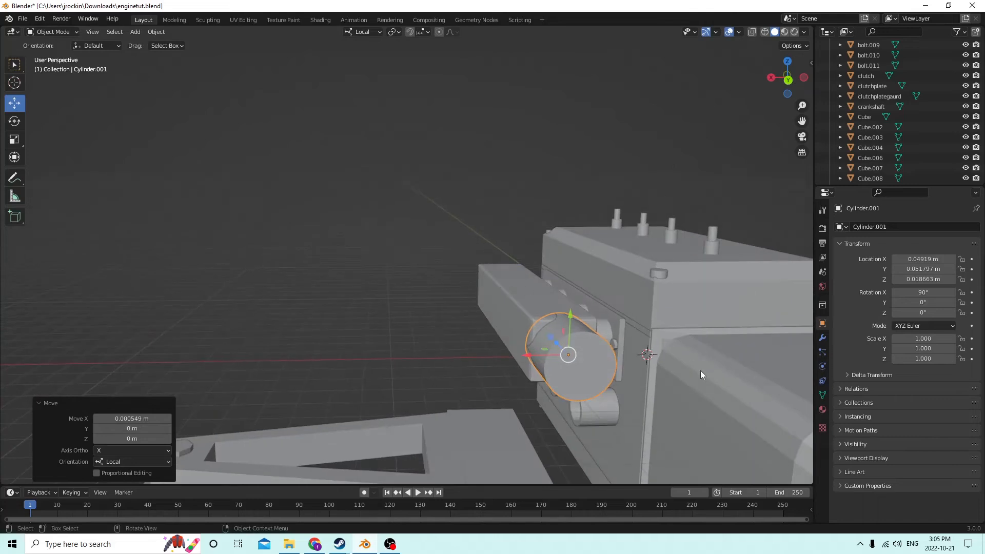
Scale the cylinder uniformly to about 0.34 and shift it slightly along its axis to about Y 0.0506 m
{"action": "key", "text": "s"}
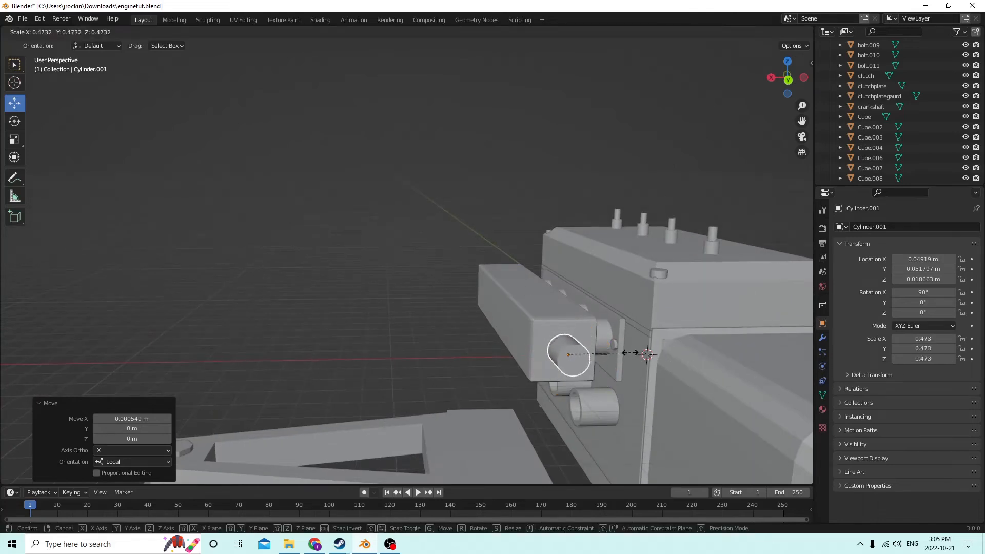
{"action": "left_click", "coordinate": [613, 349]}
{"action": "middle_click_drag", "start_coordinate": [614, 349], "coordinate": [680, 358]}
{"action": "left_click_drag", "start_coordinate": [630, 319], "coordinate": [629, 320]}
{"action": "middle_click_drag", "start_coordinate": [628, 319], "coordinate": [666, 325]}
Duplicate the small cylinder in place and make the copy a narrower cutter, stretched by about 1.58 along its local Z axis before scaling it down
{"action": "key", "text": "shift+d"}
{"action": "key", "text": "Escape"}
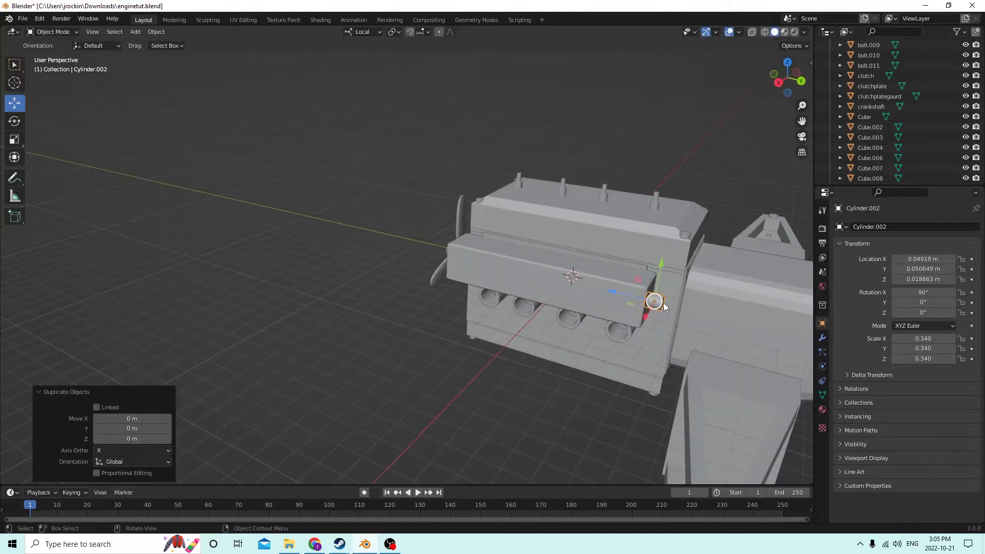
{"action": "left_click", "coordinate": [15, 141]}
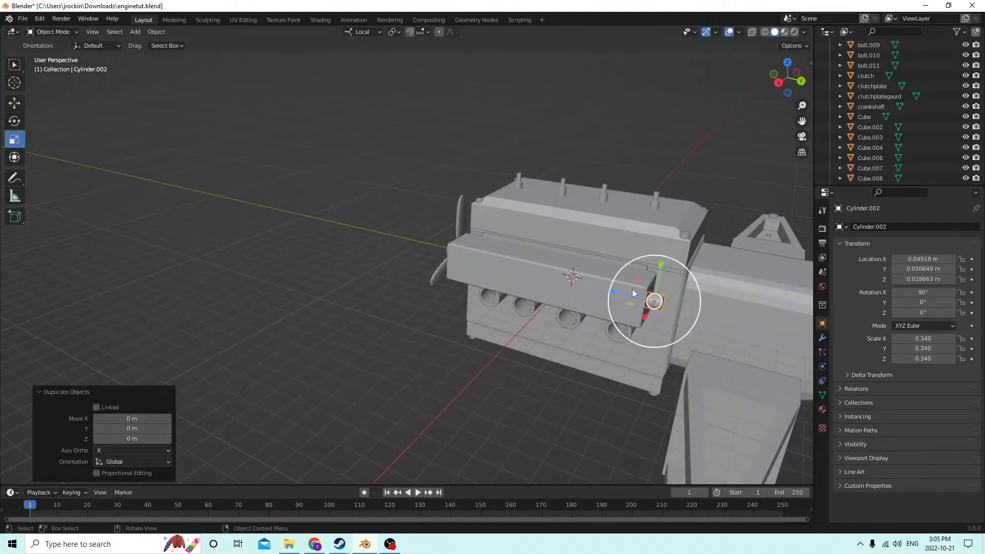
{"action": "left_click_drag", "start_coordinate": [615, 291], "coordinate": [596, 287]}
{"action": "middle_click_drag", "start_coordinate": [595, 287], "coordinate": [667, 304]}
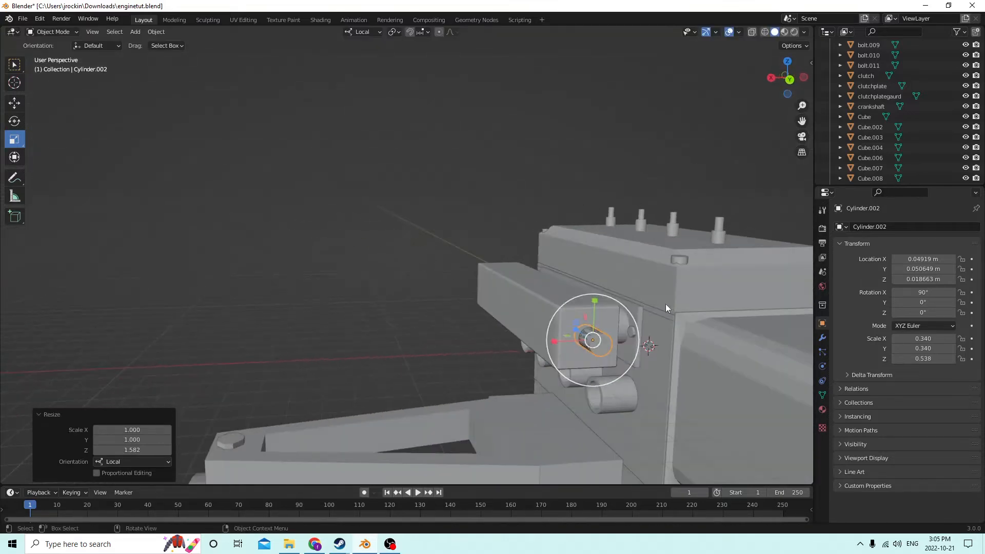
{"action": "key", "text": "s"}
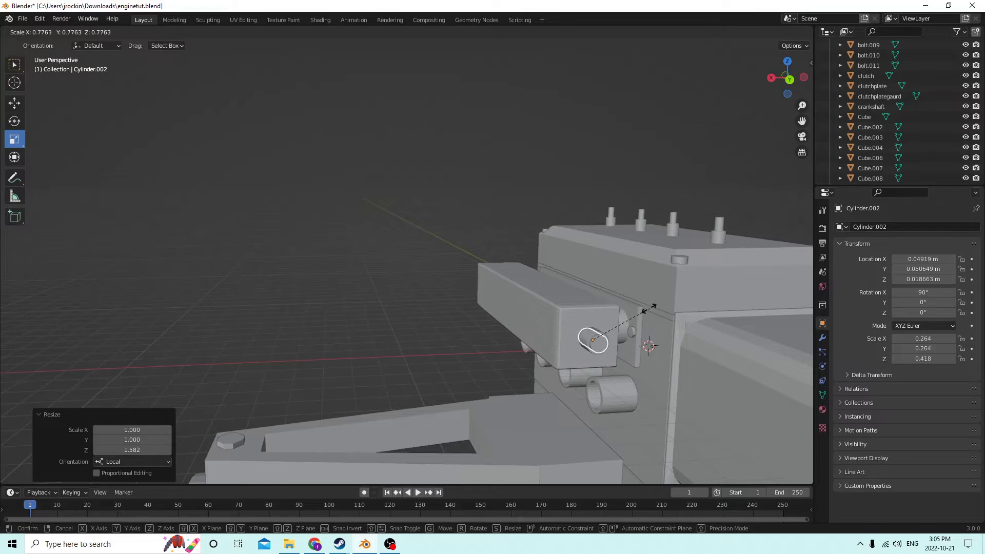
{"action": "left_click", "coordinate": [645, 310]}
{"action": "middle_click_drag", "start_coordinate": [645, 310], "coordinate": [620, 307]}
Hollow out the outer cylinder into a pipe by subtracting the inner copy with the Bool Tool's Auto Boolean Difference
{"action": "left_click", "coordinate": [580, 320]}
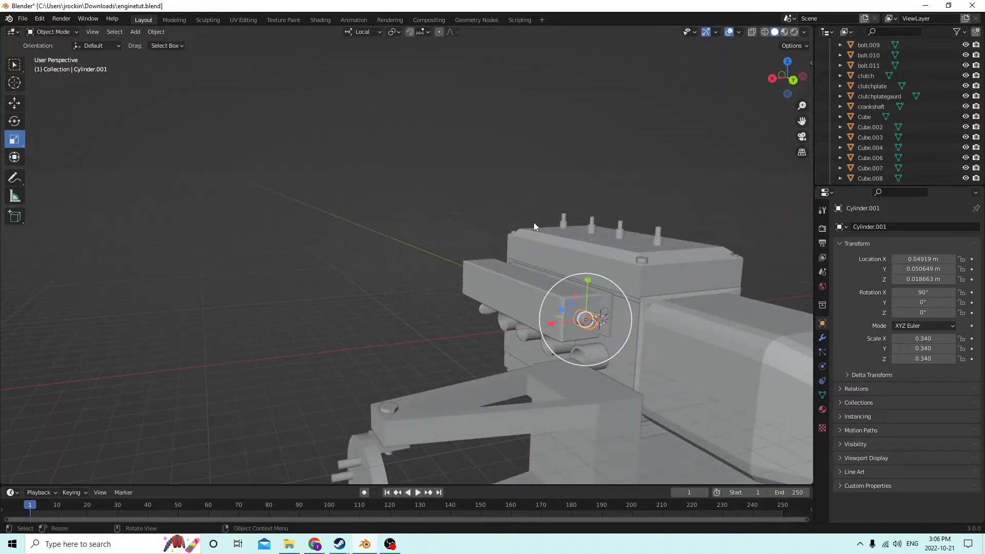
{"action": "left_click", "coordinate": [155, 33]}
{"action": "left_click", "coordinate": [151, 35]}
{"action": "mouse_move", "coordinate": [174, 372]}
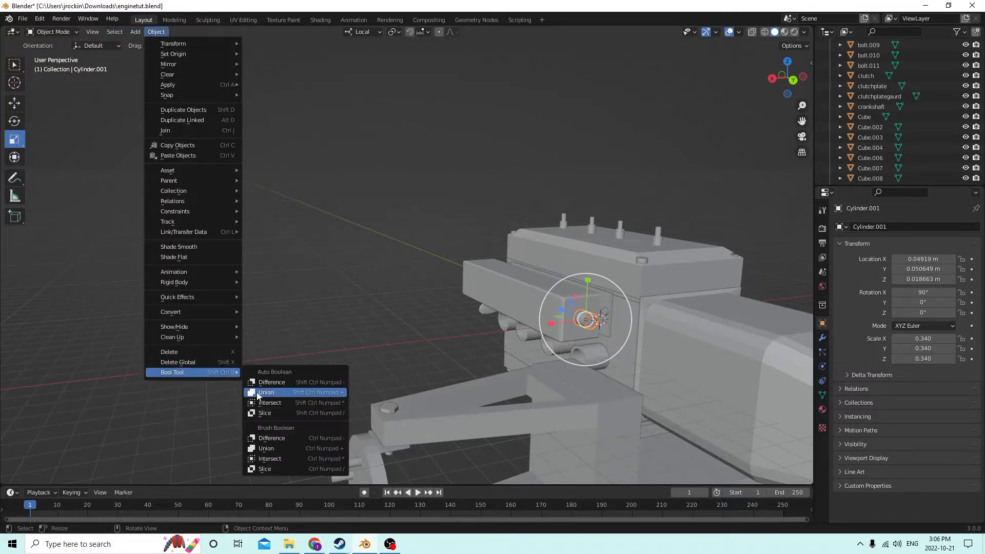
{"action": "left_click", "coordinate": [270, 382]}
{"action": "middle_click_drag", "start_coordinate": [356, 310], "coordinate": [623, 343]}
Examine the manifold, its new outlet pipe and the rest of the engine assembly from several sides
{"action": "left_click", "coordinate": [511, 373]}
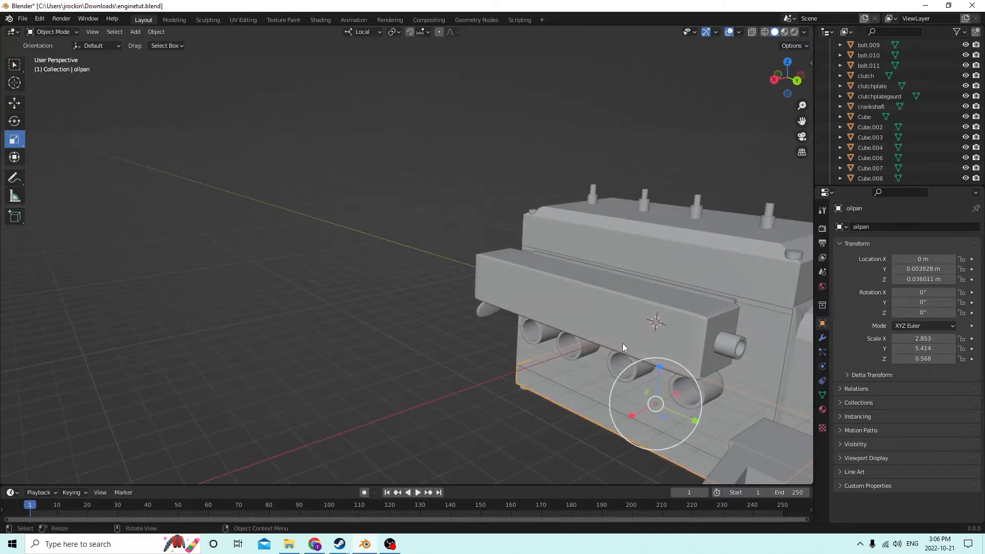
{"action": "middle_click_drag", "start_coordinate": [488, 265], "coordinate": [603, 292]}
{"action": "scroll", "coordinate": [605, 296], "scroll_direction": "up", "scroll_amount": 4}
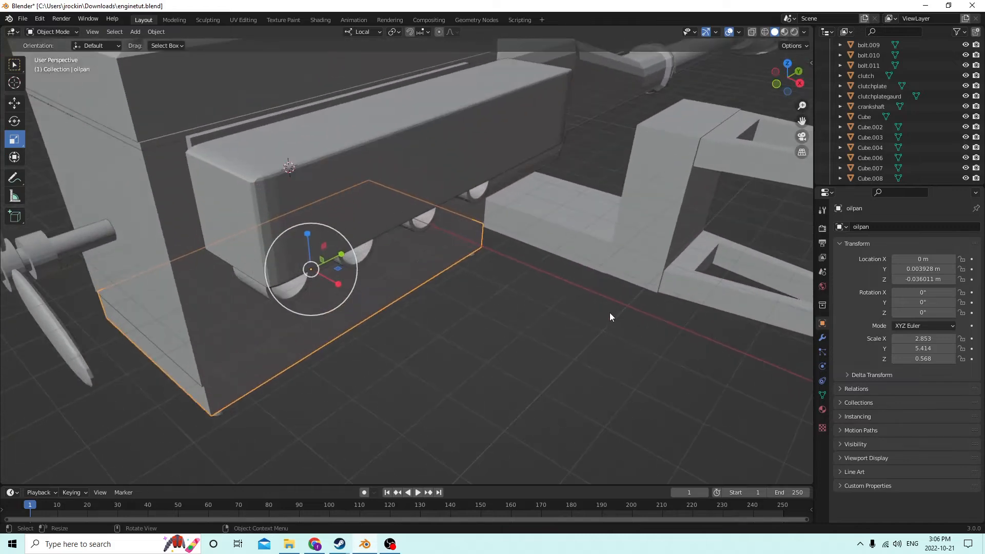
{"action": "middle_click_drag", "start_coordinate": [627, 349], "coordinate": [598, 389]}
{"action": "scroll", "coordinate": [585, 326], "scroll_direction": "down", "scroll_amount": 7}
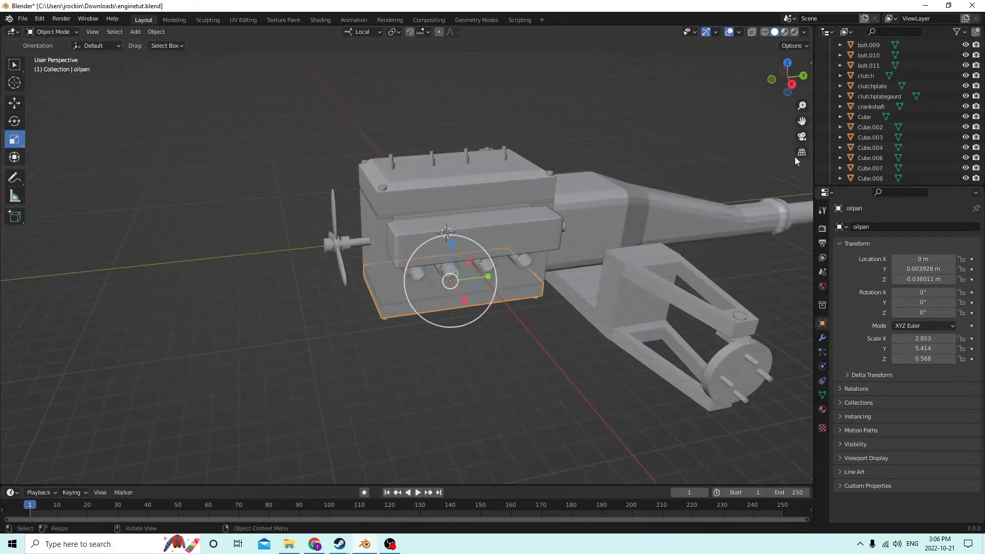
{"action": "left_click_drag", "start_coordinate": [802, 122], "coordinate": [777, 1]}
{"action": "middle_click_drag", "start_coordinate": [667, 207], "coordinate": [616, 191]}
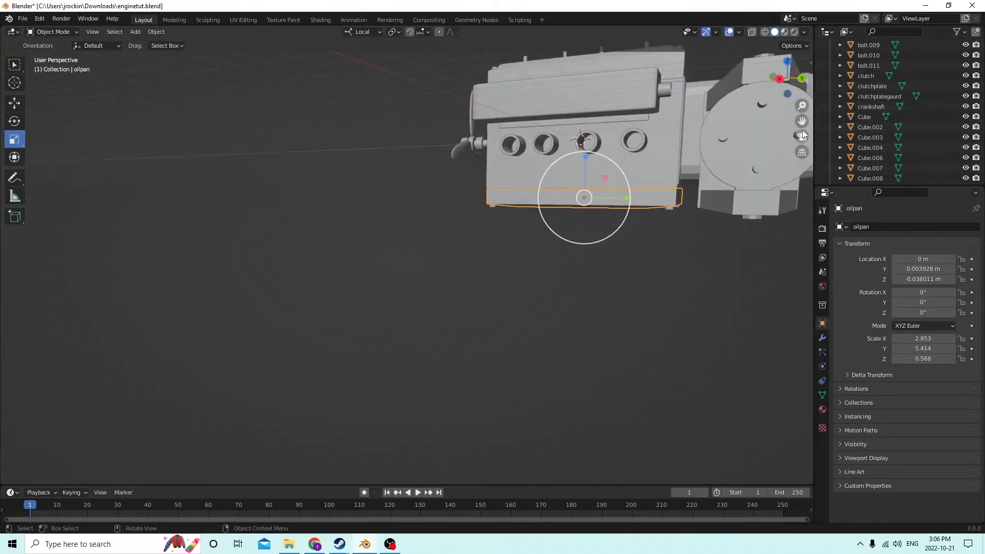
{"action": "left_click_drag", "start_coordinate": [803, 122], "coordinate": [825, 208]}
{"action": "middle_click_drag", "start_coordinate": [500, 131], "coordinate": [590, 137]}
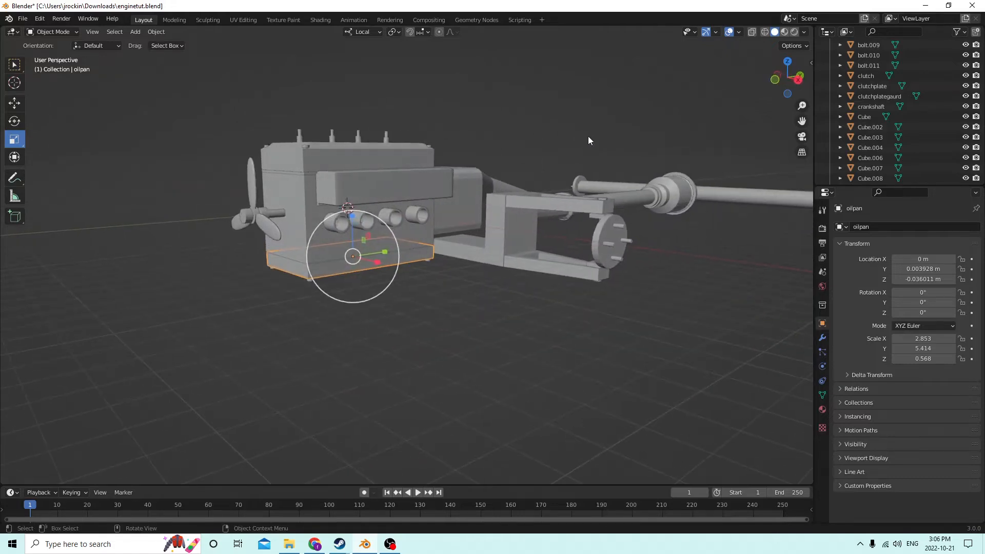
{"action": "middle_click_drag", "start_coordinate": [548, 67], "coordinate": [433, 118]}
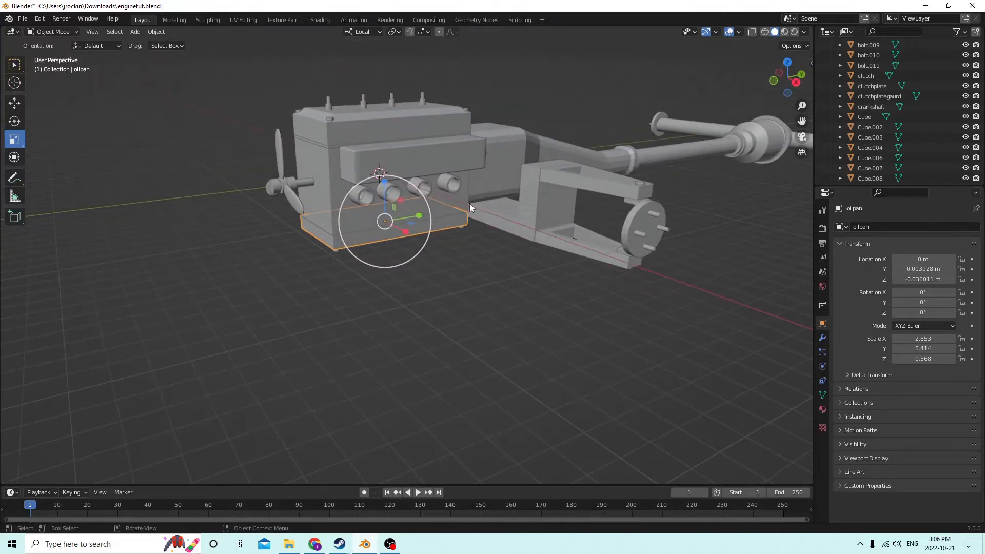
{"action": "middle_click_drag", "start_coordinate": [467, 212], "coordinate": [482, 224]}
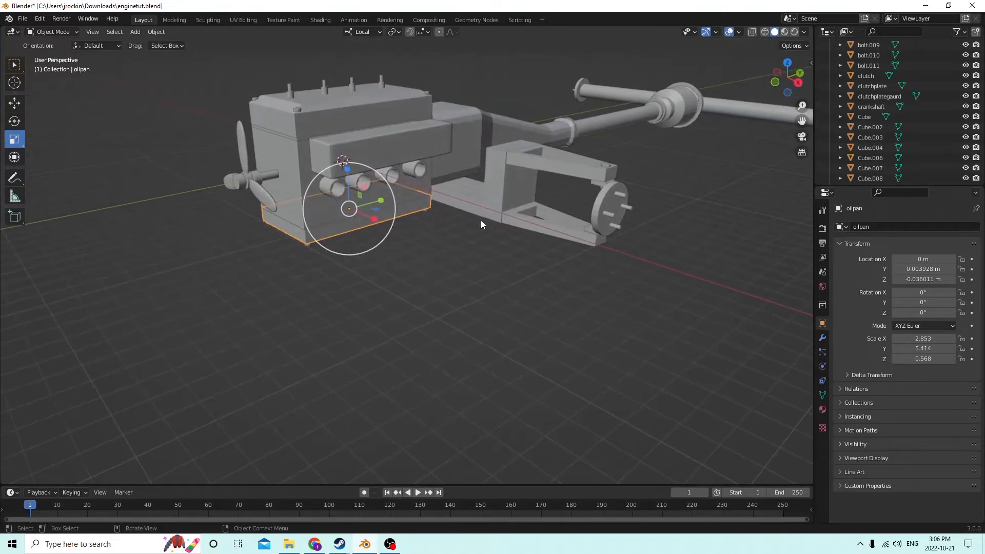
Add a cube mesh and move it about 0.085 m along X, clear of the engine's manifold side
{"action": "key", "text": "shift+a"}
{"action": "mouse_move", "coordinate": [473, 219]}
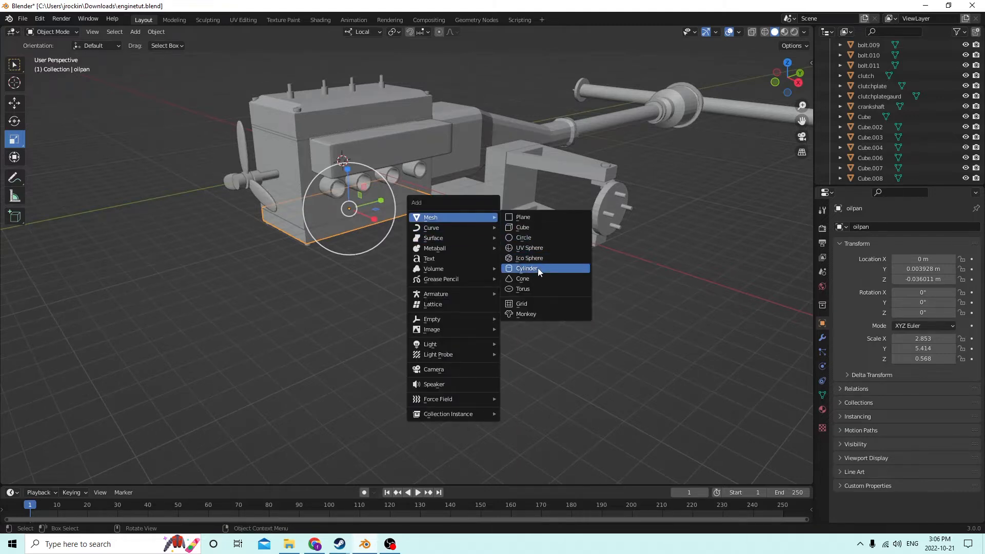
{"action": "left_click", "coordinate": [526, 229]}
{"action": "middle_click_drag", "start_coordinate": [527, 229], "coordinate": [300, 79]}
{"action": "left_click", "coordinate": [19, 106]}
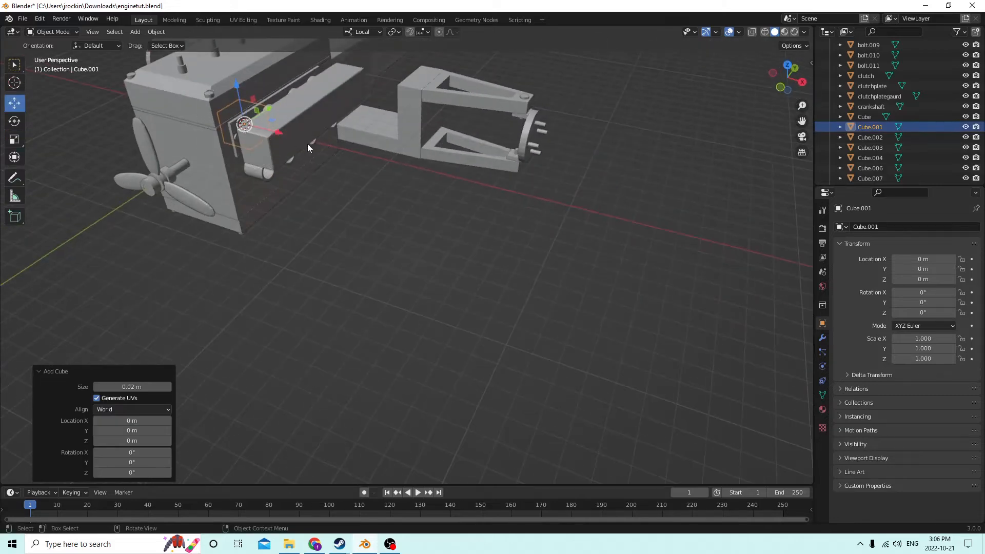
{"action": "left_click_drag", "start_coordinate": [281, 131], "coordinate": [402, 173]}
{"action": "middle_click_drag", "start_coordinate": [395, 171], "coordinate": [431, 167]}
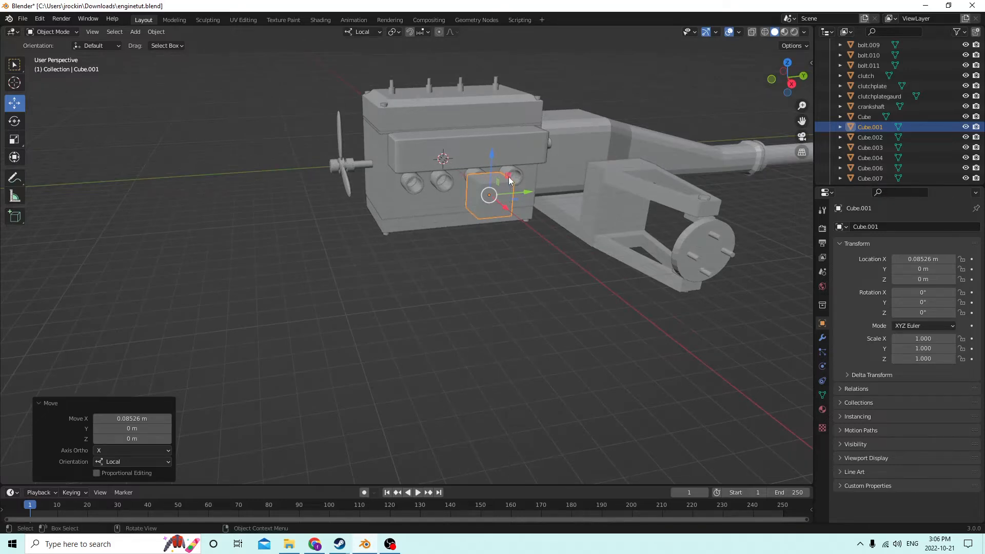
Bevel all edges of the new cube by about 0.008 m with 3 segments to form a rounded body
{"action": "key", "text": "Tab"}
{"action": "key", "text": "a"}
{"action": "key", "text": "ctrl+b"}
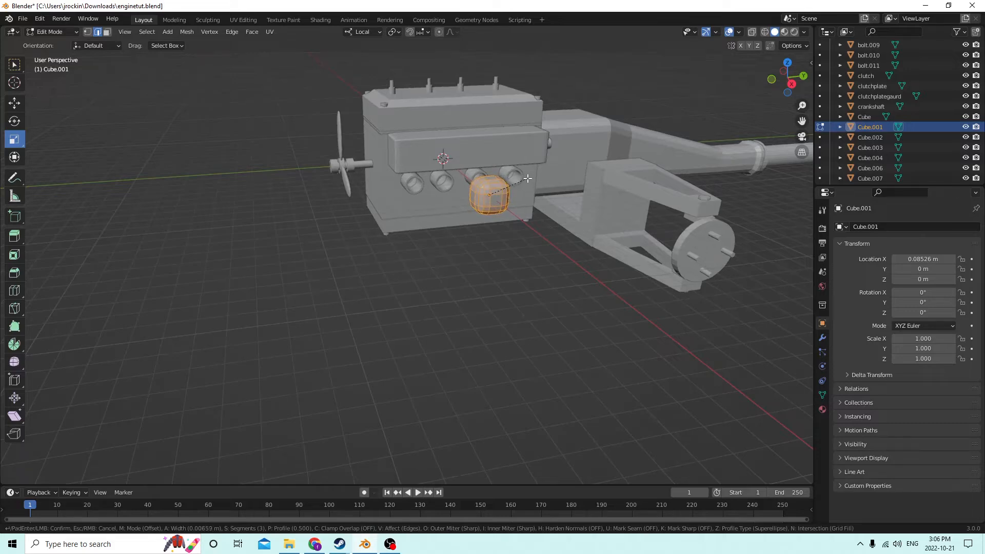
{"action": "left_click", "coordinate": [530, 178]}
{"action": "middle_click_drag", "start_coordinate": [531, 178], "coordinate": [539, 158]}
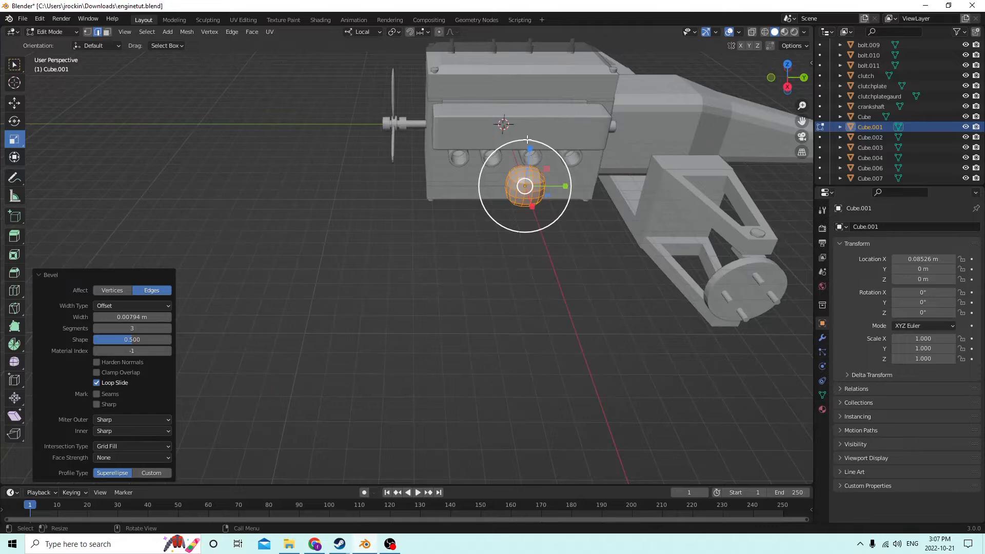
{"action": "key", "text": "Tab"}
{"action": "scroll", "coordinate": [55, 87], "scroll_direction": "up", "scroll_amount": 1}
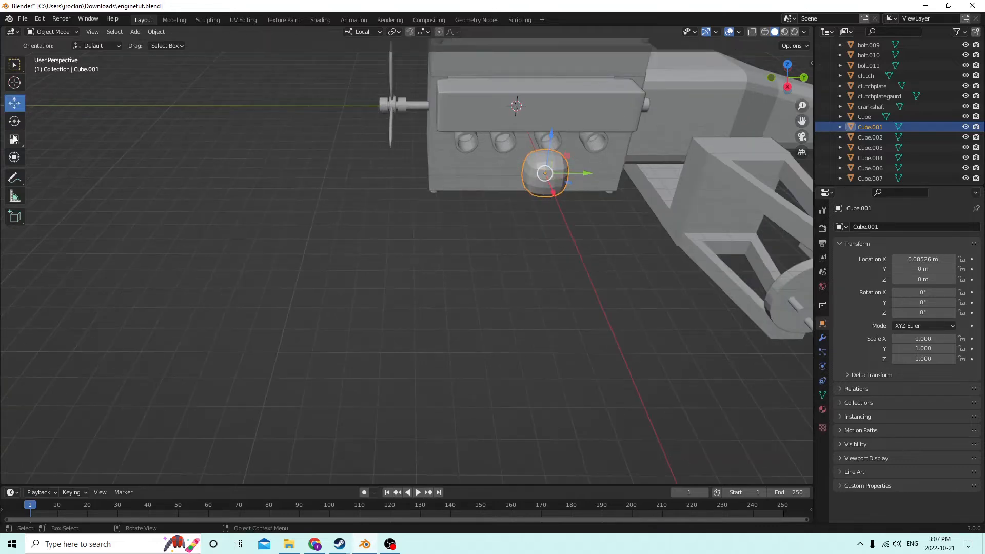
Stretch the rounded body by about 4.55 along its local Y axis and about 1.69 along its local X axis
{"action": "left_click", "coordinate": [14, 139]}
{"action": "left_click_drag", "start_coordinate": [587, 177], "coordinate": [695, 167]}
{"action": "middle_click_drag", "start_coordinate": [695, 167], "coordinate": [445, 162]}
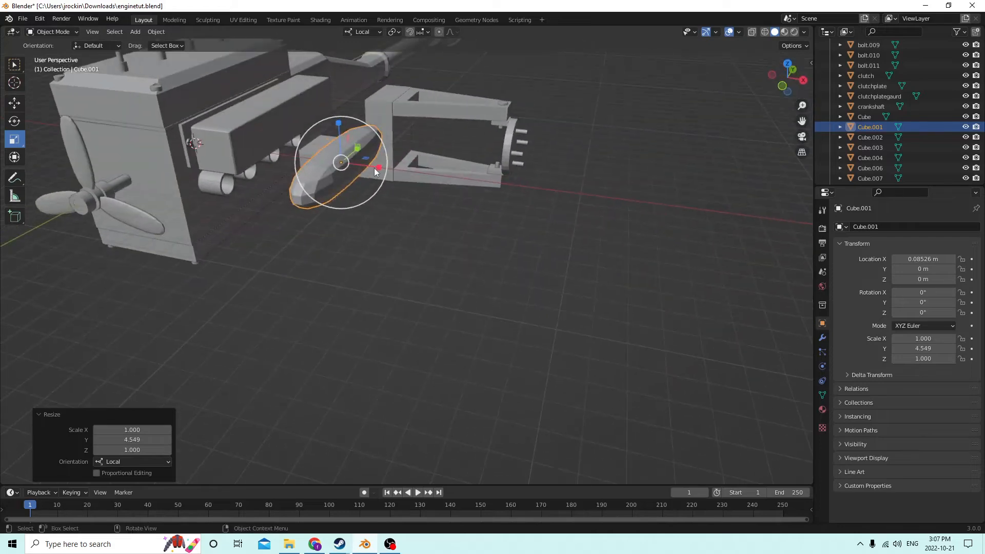
{"action": "left_click_drag", "start_coordinate": [376, 169], "coordinate": [399, 172]}
{"action": "middle_click_drag", "start_coordinate": [399, 172], "coordinate": [380, 142]}
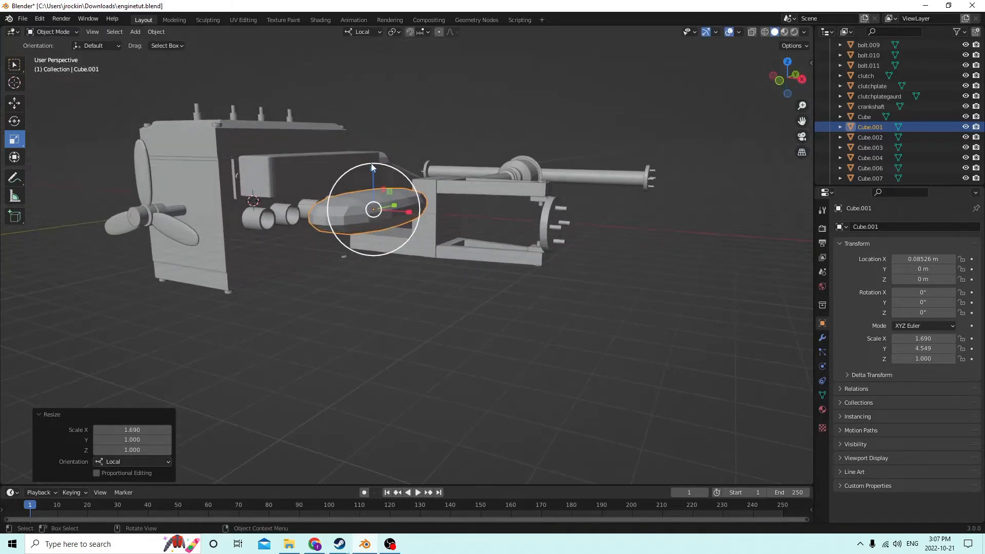
{"action": "left_click_drag", "start_coordinate": [371, 163], "coordinate": [369, 158]}
{"action": "right_click", "coordinate": [368, 158]}
{"action": "mouse_move", "coordinate": [375, 168]}
{"action": "middle_mouse_down"}
{"action": "mouse_move", "coordinate": [362, 180]}
{"action": "mouse_move", "coordinate": [383, 180]}
{"action": "middle_mouse_up"}
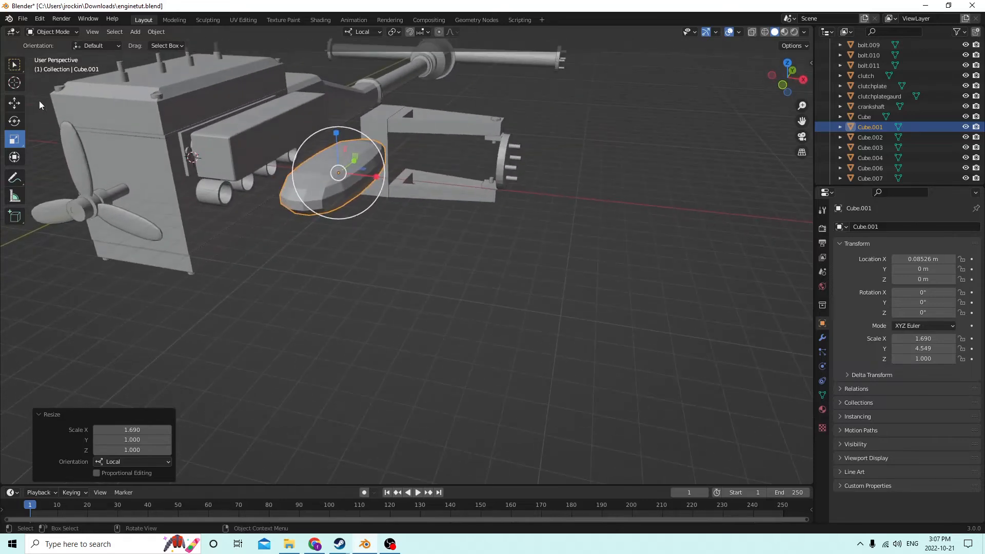
Move the stretched body about 0.032 m along X toward the four open pipe stubs on the engine's side
{"action": "left_click", "coordinate": [14, 103]}
{"action": "left_click_drag", "start_coordinate": [365, 183], "coordinate": [313, 170]}
{"action": "middle_click_drag", "start_coordinate": [312, 170], "coordinate": [293, 105]}
{"action": "scroll", "coordinate": [257, 152], "scroll_direction": "up", "scroll_amount": 4}
{"action": "left_click_drag", "start_coordinate": [803, 120], "coordinate": [965, 131]}
{"action": "middle_click_drag", "start_coordinate": [359, 160], "coordinate": [406, 189]}
{"action": "left_click_drag", "start_coordinate": [802, 122], "coordinate": [970, 111]}
{"action": "middle_click_drag", "start_coordinate": [616, 134], "coordinate": [540, 163]}
Lower the rounded body about 0.005 m and shift it about 0.005 m closer to the engine along X
{"action": "left_click", "coordinate": [531, 165]}
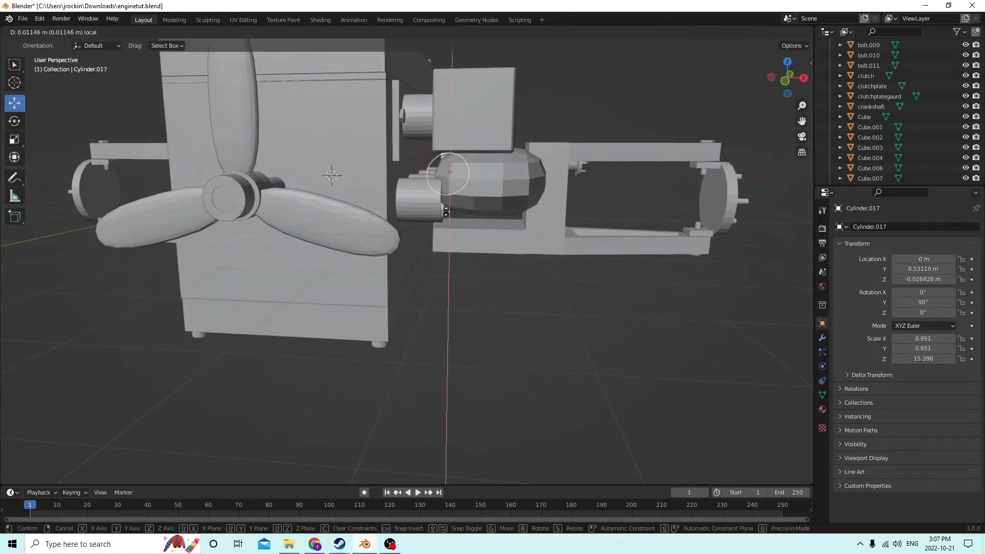
{"action": "left_click", "coordinate": [507, 180]}
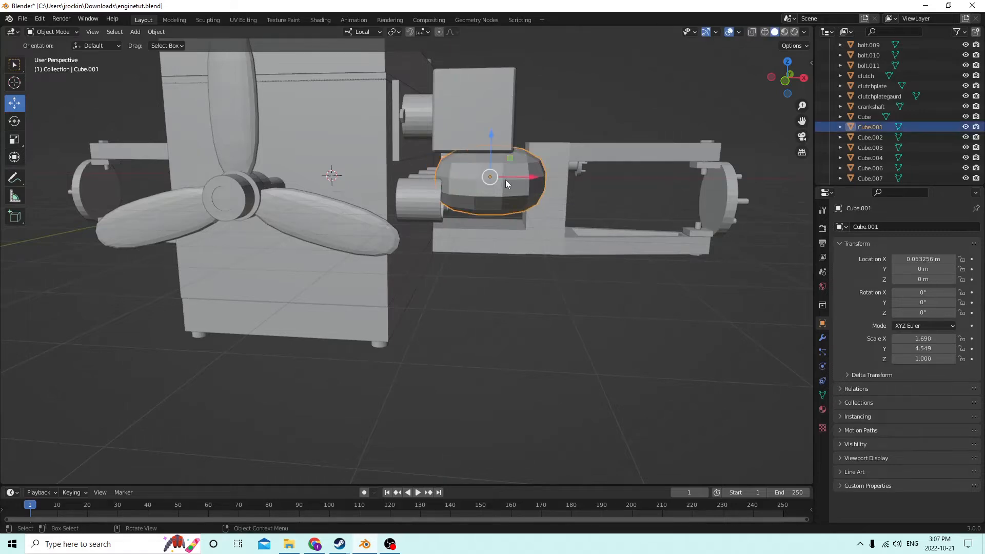
{"action": "middle_click_drag", "start_coordinate": [506, 180], "coordinate": [503, 179]}
{"action": "left_click_drag", "start_coordinate": [519, 124], "coordinate": [522, 138]}
{"action": "middle_click_drag", "start_coordinate": [522, 138], "coordinate": [491, 144]}
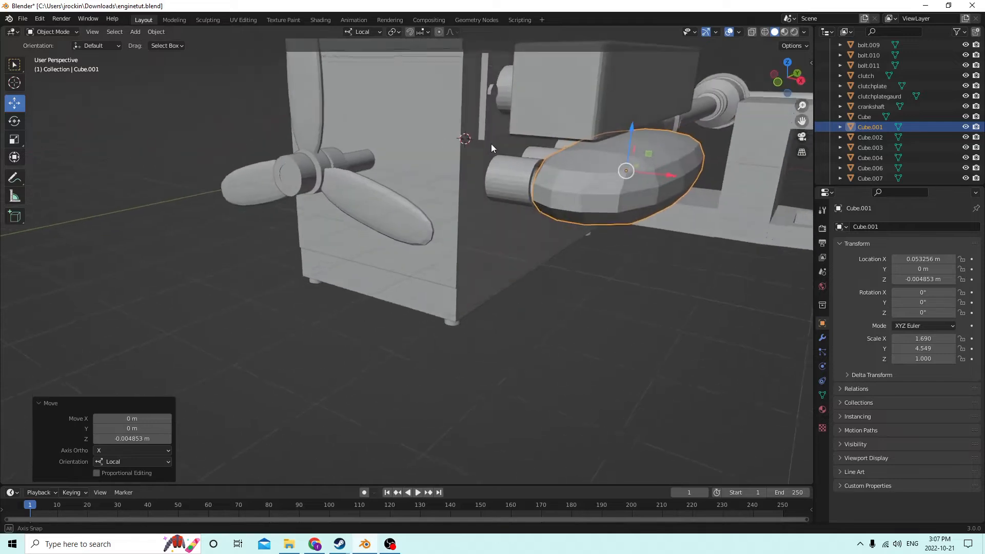
{"action": "key", "text": "g"}
{"action": "key", "text": "x"}
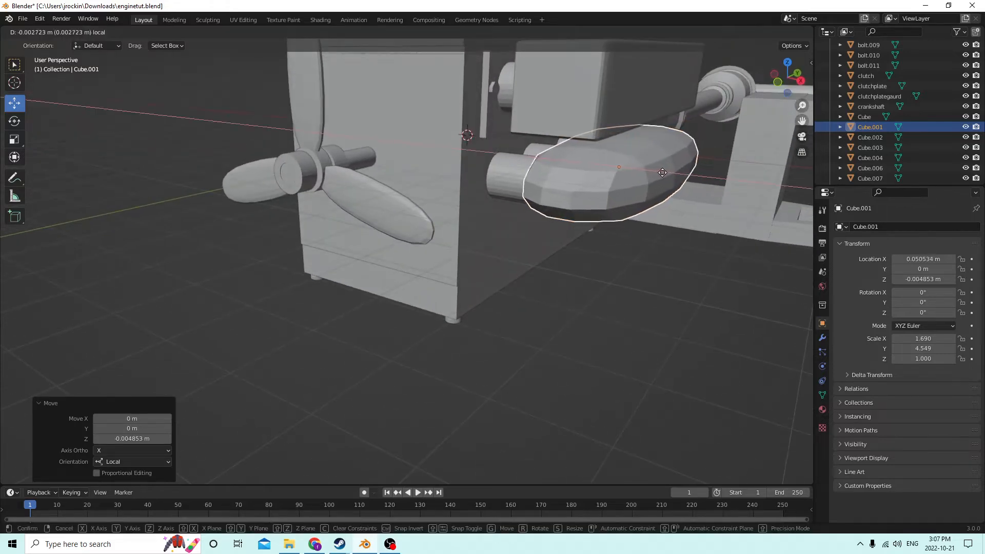
{"action": "left_click", "coordinate": [667, 173]}
{"action": "middle_click_drag", "start_coordinate": [667, 174], "coordinate": [574, 177]}
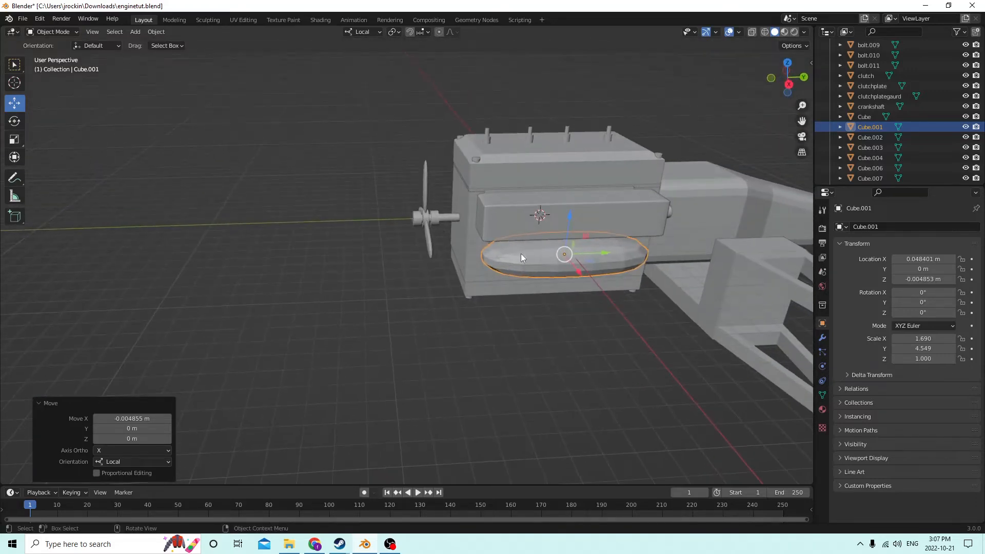
Lengthen the rounded body by a factor of about 1.12 along Y and shift it about 0.002 m along Y over the stubs
{"action": "left_click", "coordinate": [15, 140]}
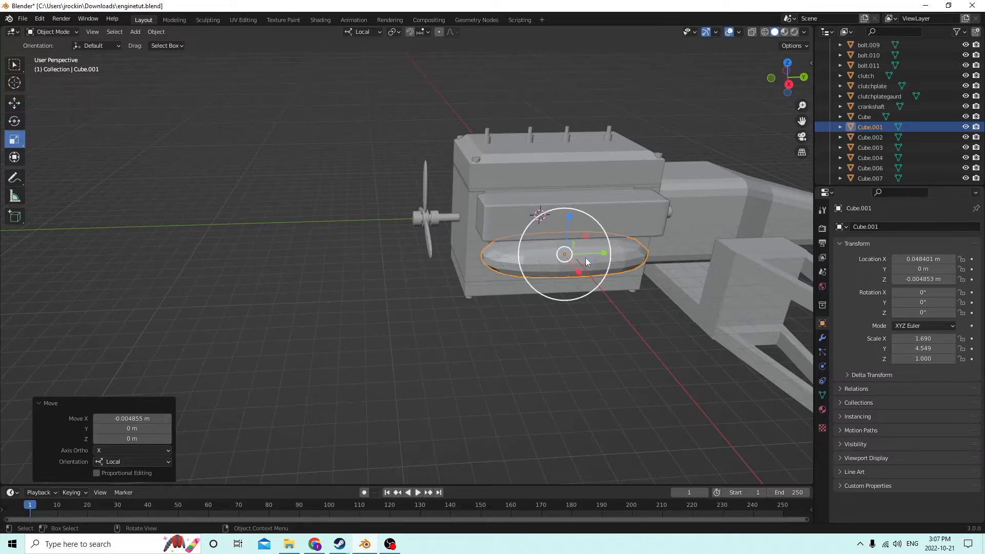
{"action": "left_click_drag", "start_coordinate": [602, 253], "coordinate": [608, 253]}
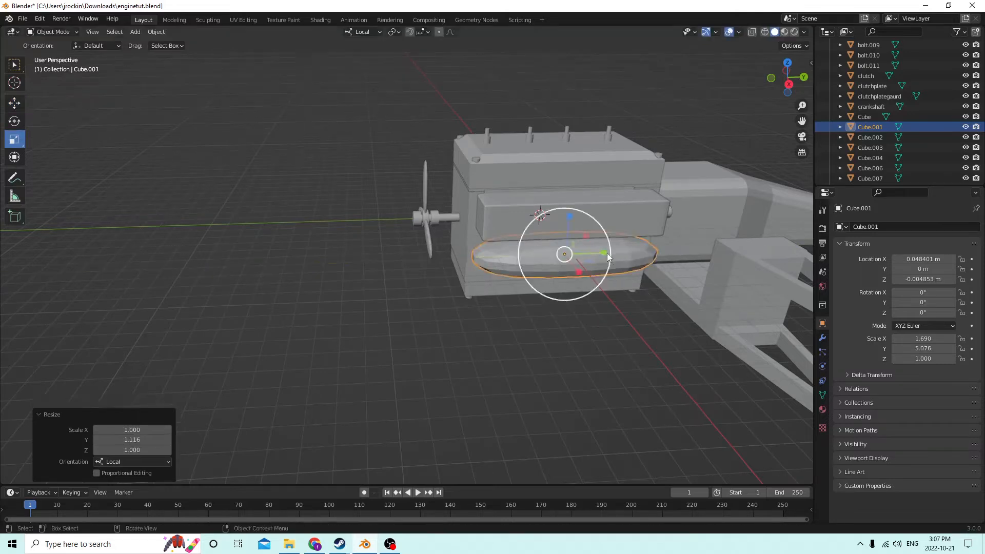
{"action": "middle_click_drag", "start_coordinate": [608, 254], "coordinate": [675, 158]}
{"action": "scroll", "coordinate": [646, 228], "scroll_direction": "up", "scroll_amount": 5}
{"action": "middle_click_drag", "start_coordinate": [704, 127], "coordinate": [682, 125]}
{"action": "left_click", "coordinate": [14, 103]}
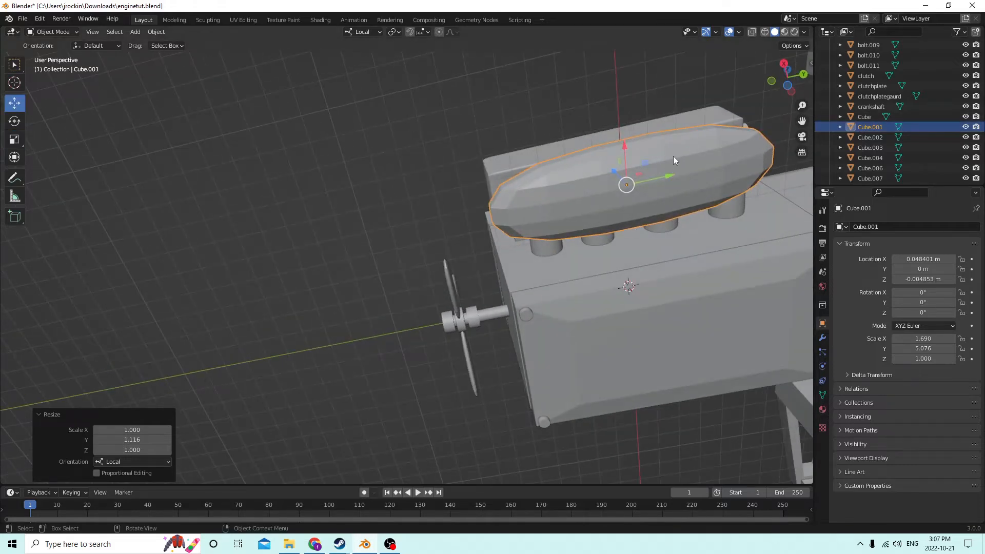
{"action": "left_click_drag", "start_coordinate": [671, 175], "coordinate": [677, 167]}
{"action": "middle_click_drag", "start_coordinate": [678, 169], "coordinate": [595, 203]}
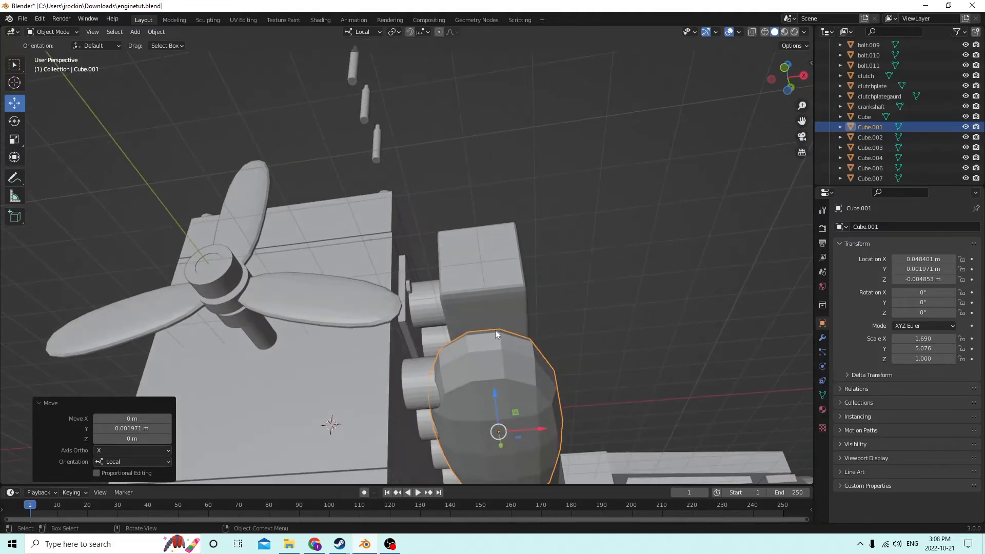
{"action": "middle_click_drag", "start_coordinate": [418, 396], "coordinate": [430, 418]}
{"action": "left_click", "coordinate": [429, 418]}
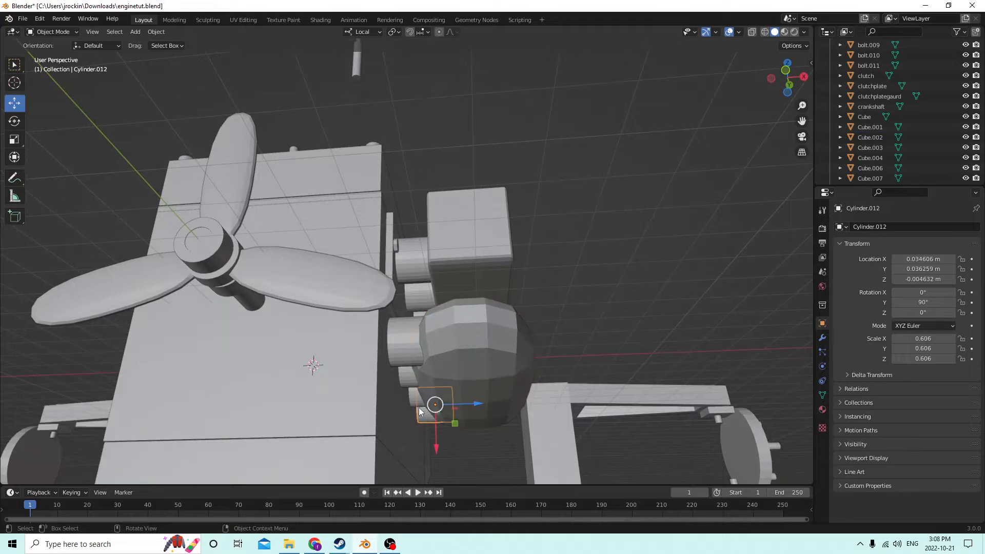
{"action": "left_click", "coordinate": [481, 358]}
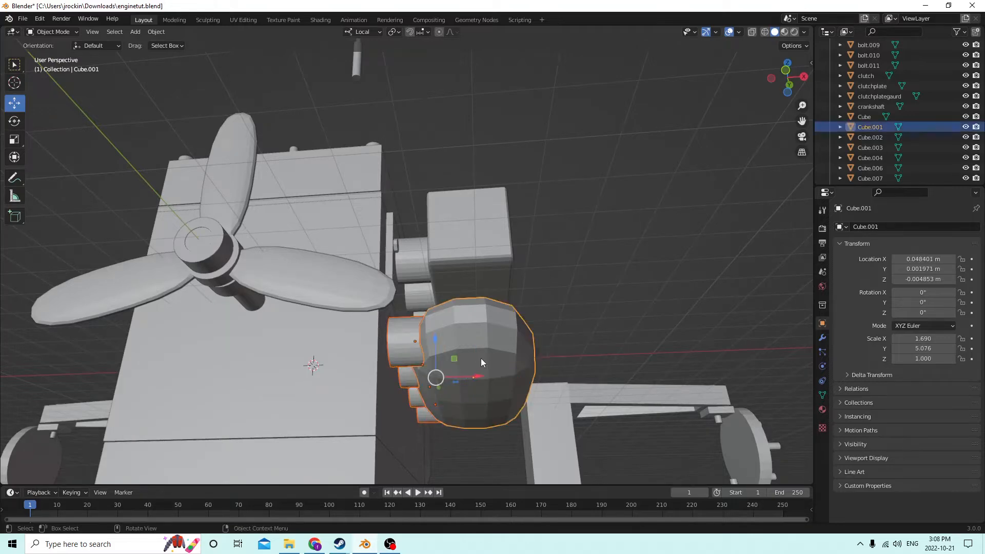
{"action": "middle_click_drag", "start_coordinate": [482, 359], "coordinate": [441, 332]}
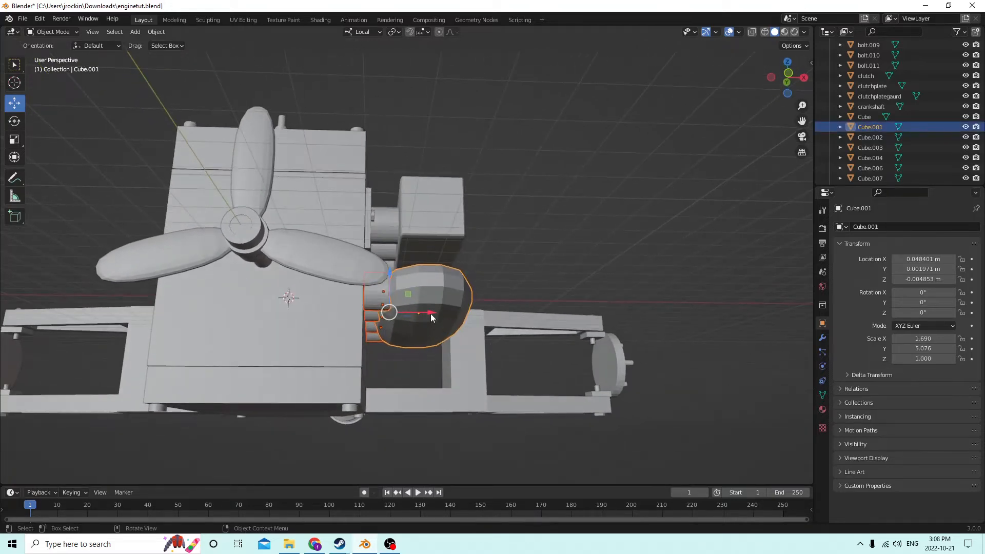
{"action": "left_click_drag", "start_coordinate": [431, 314], "coordinate": [458, 314]}
{"action": "right_click", "coordinate": [458, 314]}
{"action": "mouse_move", "coordinate": [458, 315]}
{"action": "middle_mouse_down"}
{"action": "mouse_move", "coordinate": [447, 322]}
{"action": "mouse_move", "coordinate": [456, 331]}
{"action": "middle_mouse_up"}
{"action": "middle_click_drag", "start_coordinate": [483, 226], "coordinate": [489, 220]}
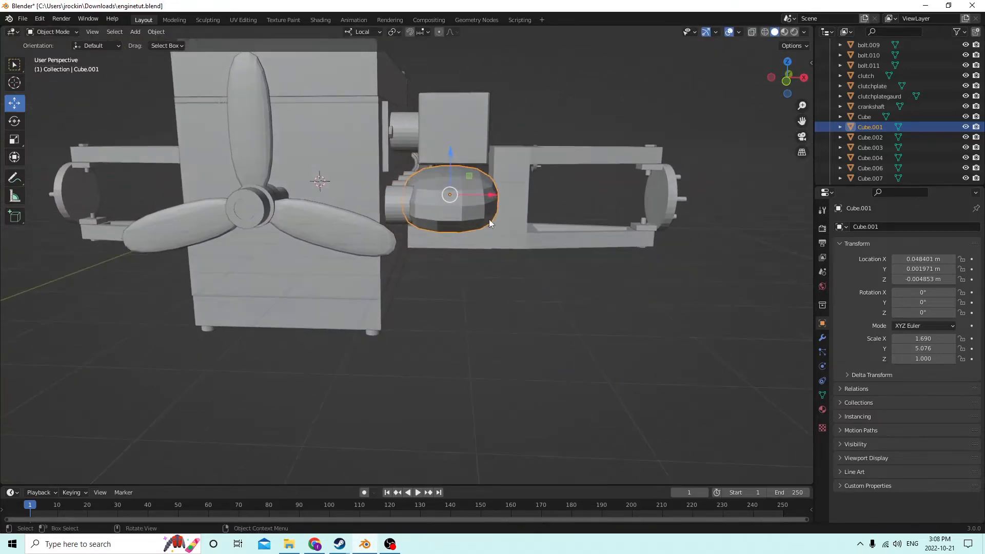
Move the rounded body about 0.049 m outward along X, clear of the four pipe stubs
{"action": "left_click_drag", "start_coordinate": [488, 196], "coordinate": [615, 198]}
{"action": "middle_click_drag", "start_coordinate": [613, 198], "coordinate": [530, 177]}
Duplicate the four open pipe stubs on the engine's side in place
{"action": "left_click", "coordinate": [517, 186]}
{"action": "left_click", "coordinate": [589, 204]}
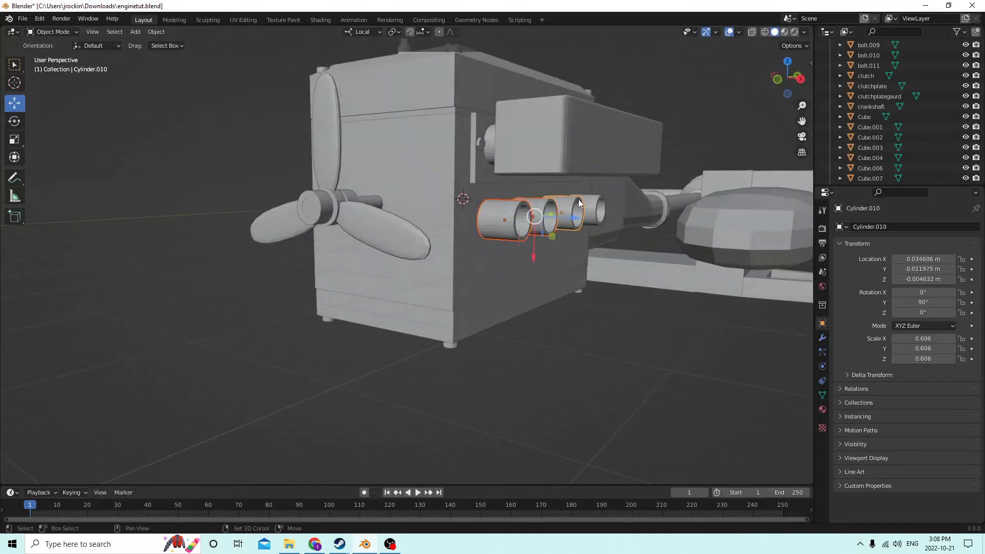
{"action": "middle_click_drag", "start_coordinate": [589, 201], "coordinate": [546, 181]}
{"action": "left_click", "coordinate": [519, 189], "text": "shift"}
{"action": "left_click", "coordinate": [490, 195], "text": "shift"}
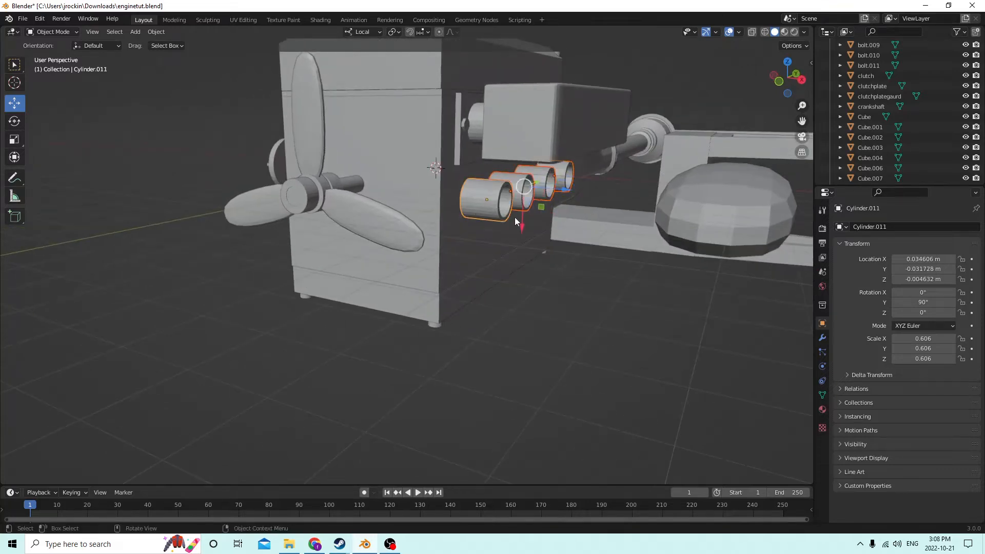
{"action": "middle_click_drag", "start_coordinate": [518, 220], "coordinate": [523, 214]}
{"action": "key", "text": "shift+d"}
{"action": "right_click", "coordinate": [591, 188]}
{"action": "middle_click_drag", "start_coordinate": [590, 188], "coordinate": [512, 139]}
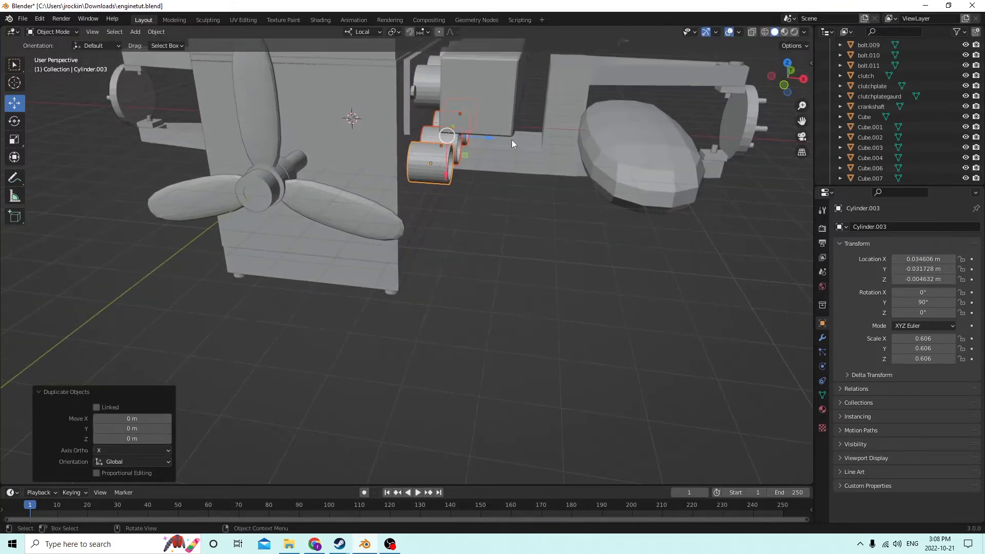
Move the four duplicated stubs about 0.048 m outward from the engine so they run into the rounded body
{"action": "key", "text": "g"}
{"action": "key", "text": "x"}
{"action": "key", "text": "x"}
{"action": "left_click", "coordinate": [626, 135]}
{"action": "mouse_move", "coordinate": [630, 134]}
{"action": "middle_mouse_down"}
{"action": "mouse_move", "coordinate": [618, 137]}
{"action": "mouse_move", "coordinate": [590, 113]}
{"action": "mouse_move", "coordinate": [631, 125]}
{"action": "middle_mouse_up"}
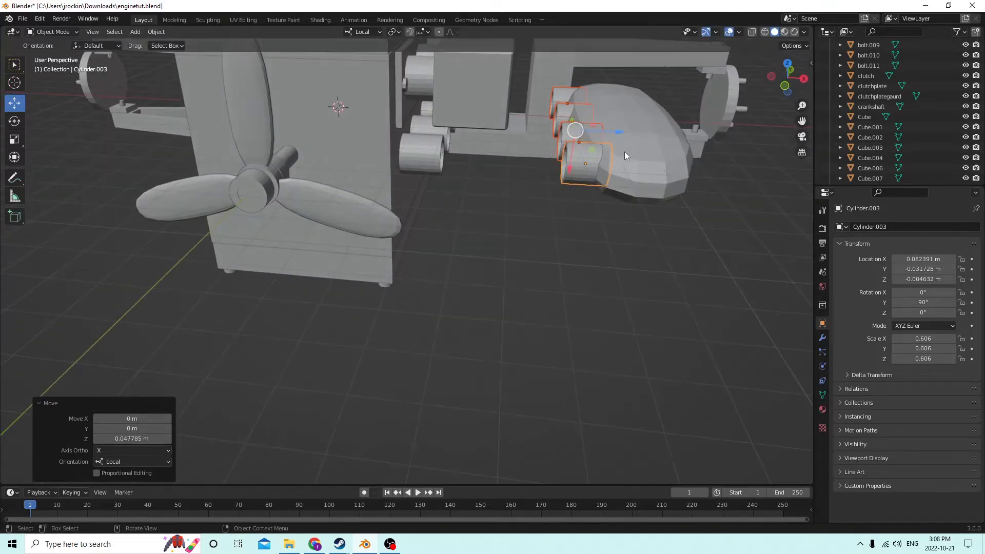
{"action": "middle_click_drag", "start_coordinate": [624, 152], "coordinate": [602, 141]}
{"action": "left_click", "coordinate": [689, 173]}
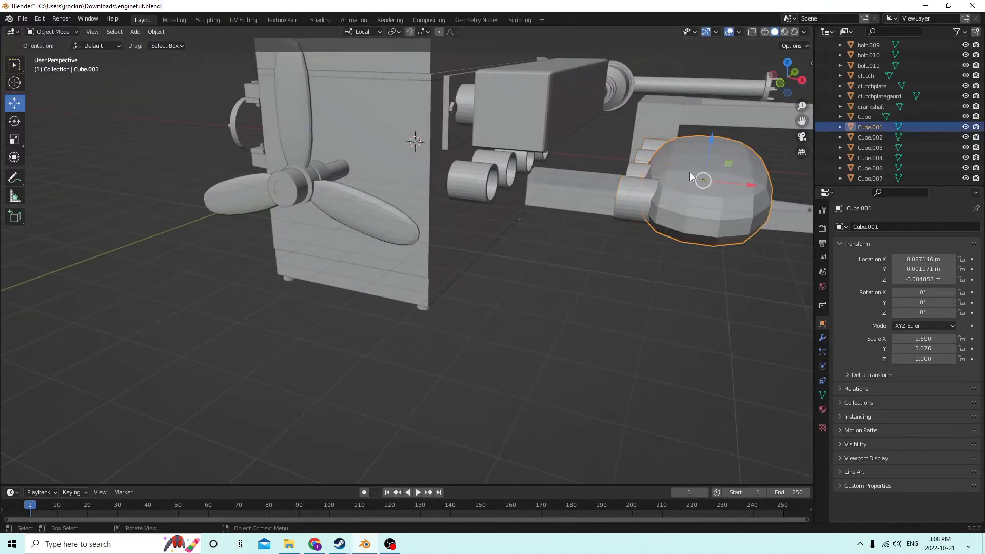
{"action": "left_click", "coordinate": [648, 186]}
{"action": "middle_click_drag", "start_coordinate": [644, 154], "coordinate": [617, 206]}
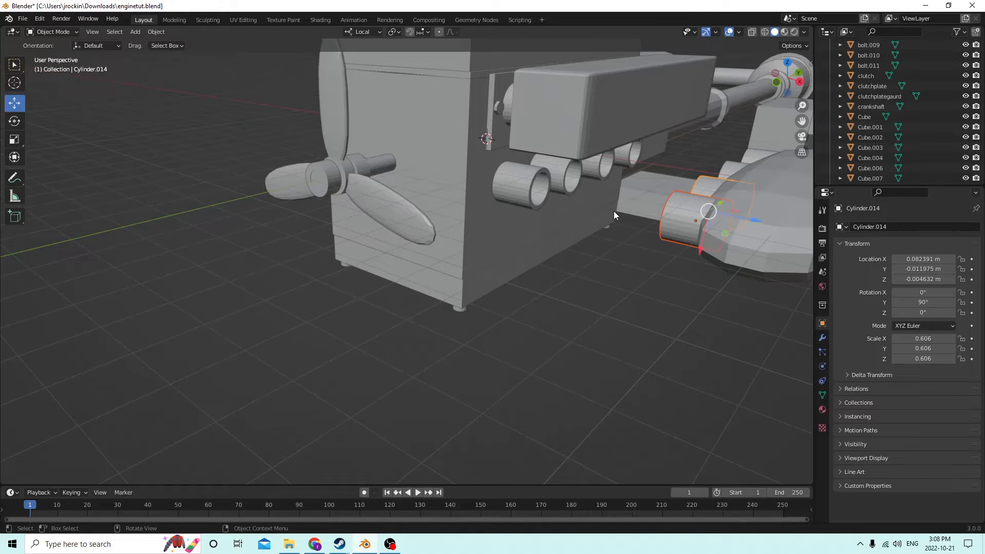
{"action": "middle_click_drag", "start_coordinate": [615, 206], "coordinate": [624, 190]}
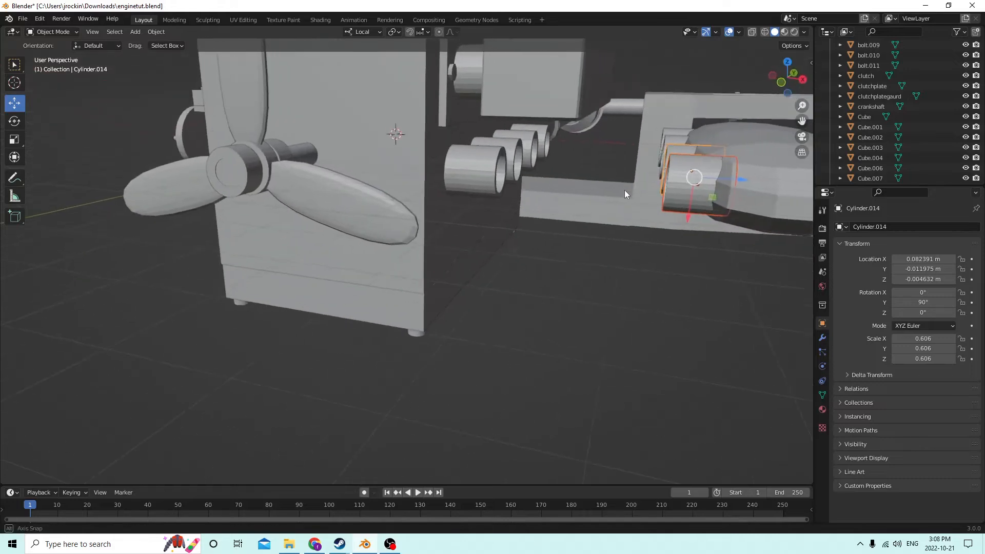
{"action": "left_click", "coordinate": [549, 136]}
{"action": "middle_click_drag", "start_coordinate": [549, 136], "coordinate": [545, 137]}
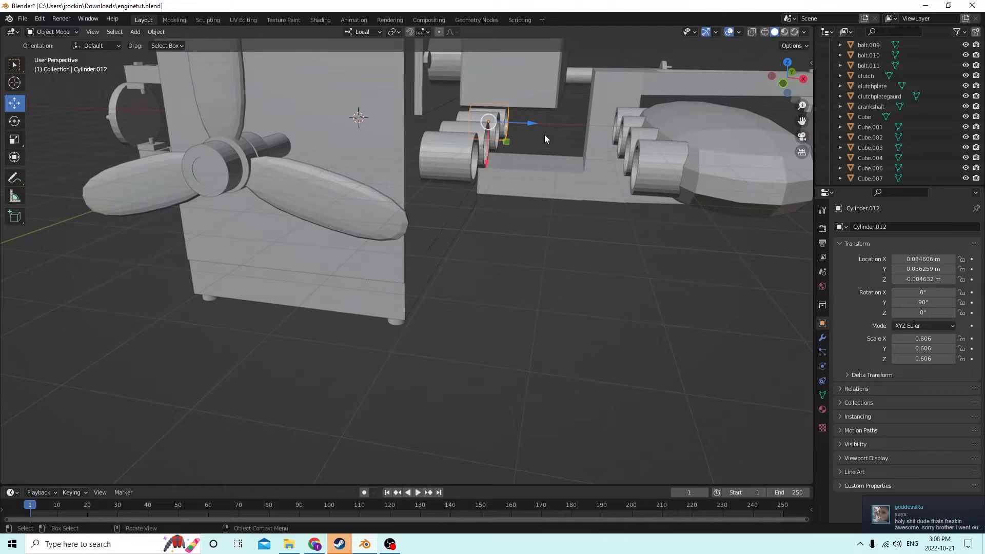
{"action": "middle_click_drag", "start_coordinate": [544, 135], "coordinate": [543, 109]}
{"action": "left_click", "coordinate": [581, 129], "text": "shift"}
{"action": "left_click_drag", "start_coordinate": [567, 136], "coordinate": [557, 138], "text": "shift"}
{"action": "left_click", "coordinate": [545, 137], "text": "shift"}
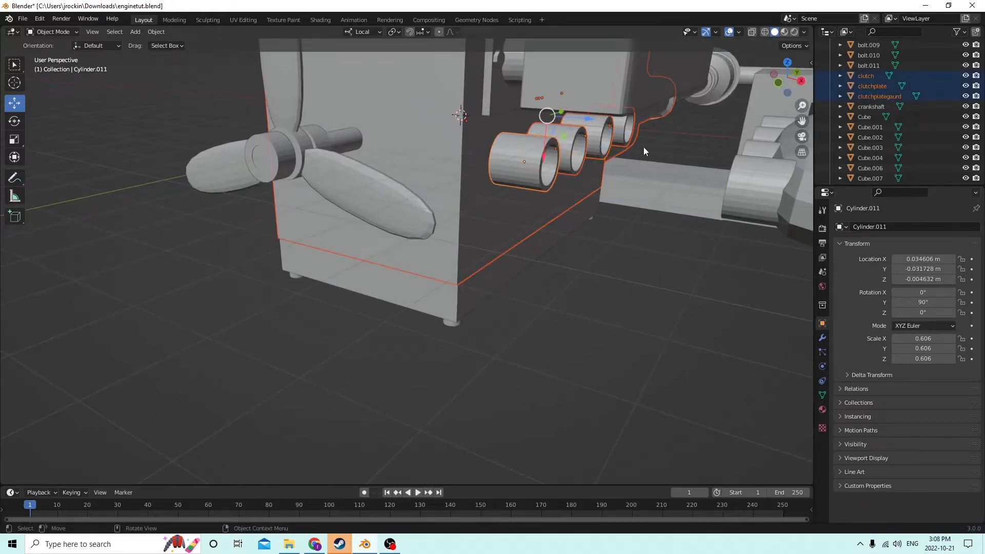
{"action": "left_click", "coordinate": [676, 227]}
{"action": "mouse_move", "coordinate": [676, 226]}
{"action": "middle_mouse_down"}
{"action": "mouse_move", "coordinate": [627, 195]}
{"action": "mouse_move", "coordinate": [565, 201]}
{"action": "mouse_move", "coordinate": [683, 211]}
{"action": "mouse_move", "coordinate": [661, 215]}
{"action": "middle_mouse_up"}
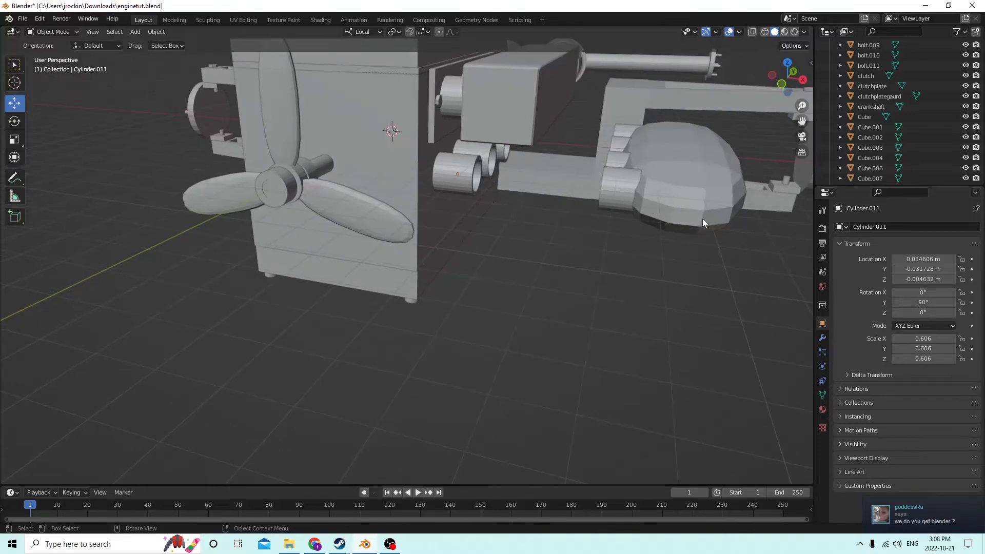
{"action": "middle_click_drag", "start_coordinate": [509, 182], "coordinate": [522, 200]}
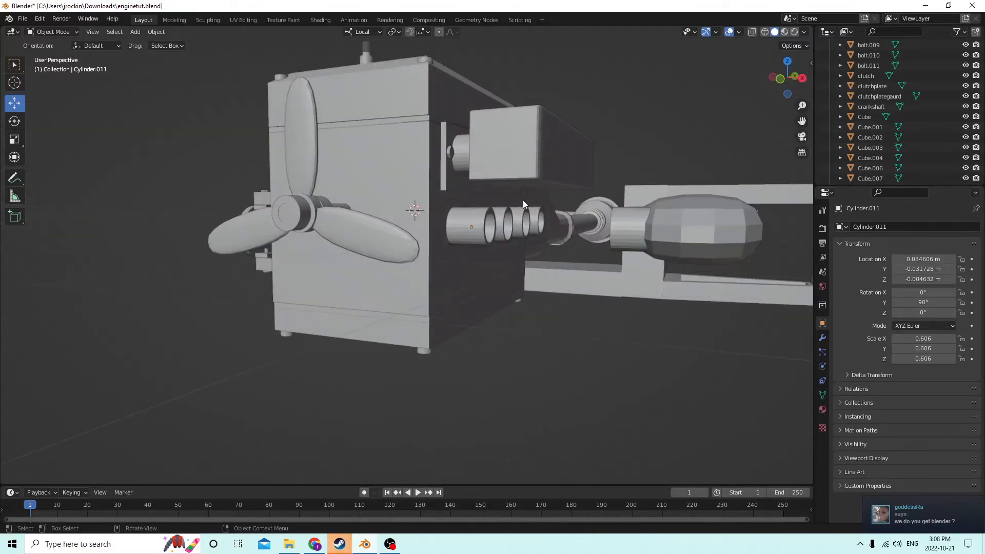
Delete the original pipe stub farthest from the fan on the engine's side
{"action": "left_click", "coordinate": [533, 220]}
{"action": "key", "text": "x"}
{"action": "key", "text": "Return"}
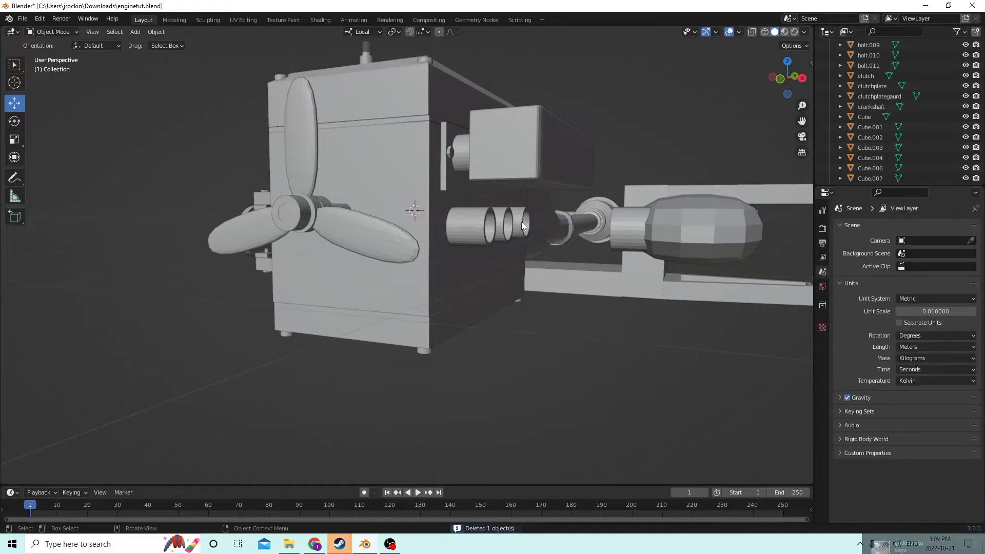
Delete the farthest remaining original pipe stub beside the engine block
{"action": "left_click", "coordinate": [522, 222]}
{"action": "middle_click_drag", "start_coordinate": [522, 222], "coordinate": [532, 230]}
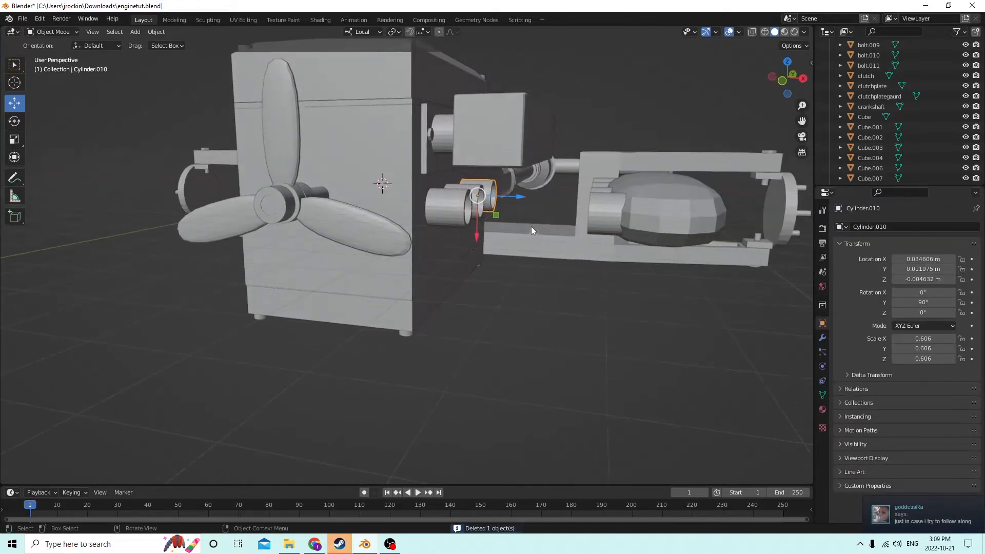
{"action": "key", "text": "Delete"}
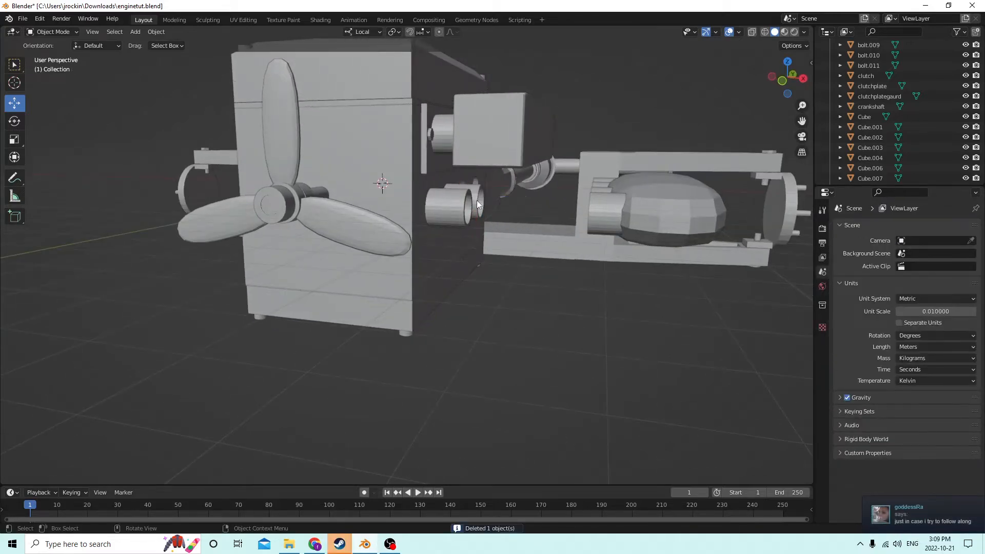
Undo the deletions of the original pipe stubs beside the engine block
{"action": "left_click", "coordinate": [39, 18]}
{"action": "left_click", "coordinate": [50, 32]}
{"action": "left_click", "coordinate": [39, 18]}
{"action": "left_click", "coordinate": [52, 43]}
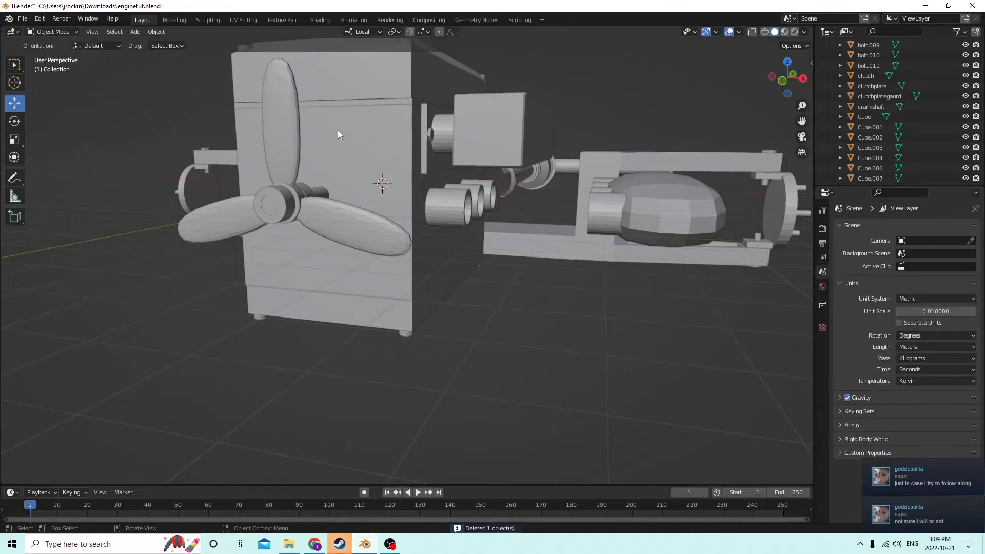
{"action": "middle_click_drag", "start_coordinate": [337, 130], "coordinate": [463, 180]}
{"action": "left_click", "coordinate": [40, 18]}
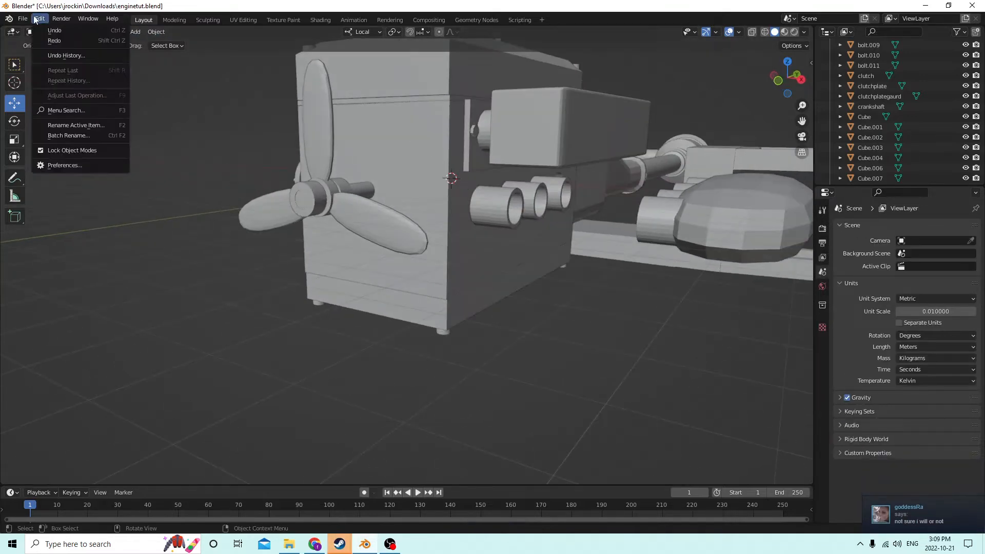
{"action": "left_click", "coordinate": [51, 32]}
{"action": "middle_click_drag", "start_coordinate": [390, 96], "coordinate": [430, 123]}
{"action": "left_click", "coordinate": [554, 252]}
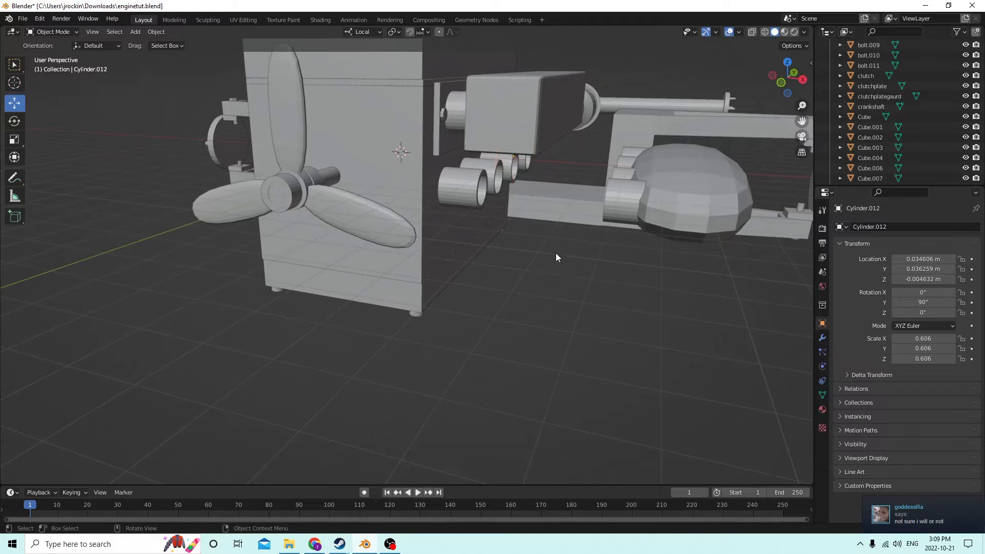
Add a cube and move it about 0.051 m along X and 0.0048 m down, between the engine and the rounded manifold
{"action": "middle_click_drag", "start_coordinate": [559, 253], "coordinate": [570, 233]}
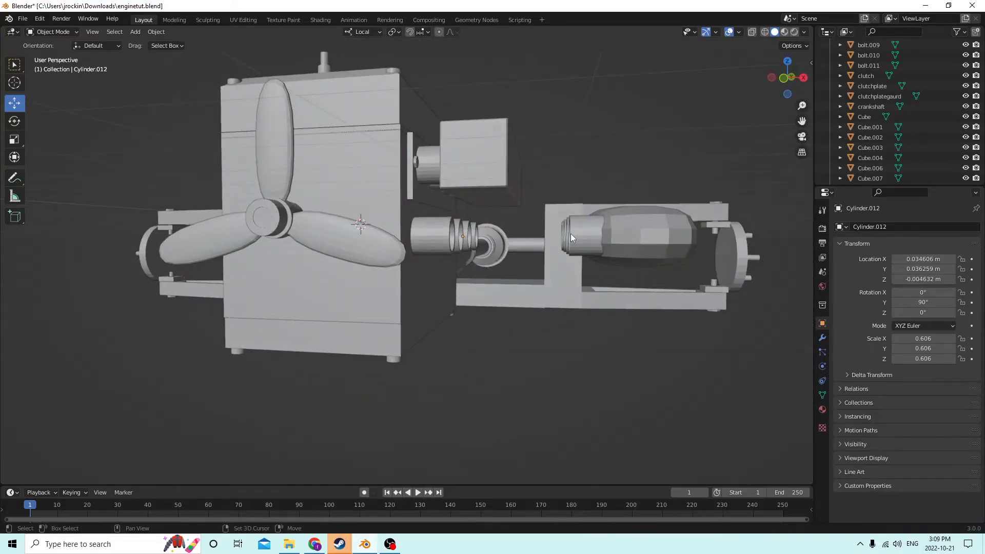
{"action": "middle_click_drag", "start_coordinate": [559, 189], "coordinate": [548, 210]}
{"action": "key", "text": "shift+a"}
{"action": "mouse_move", "coordinate": [548, 209]}
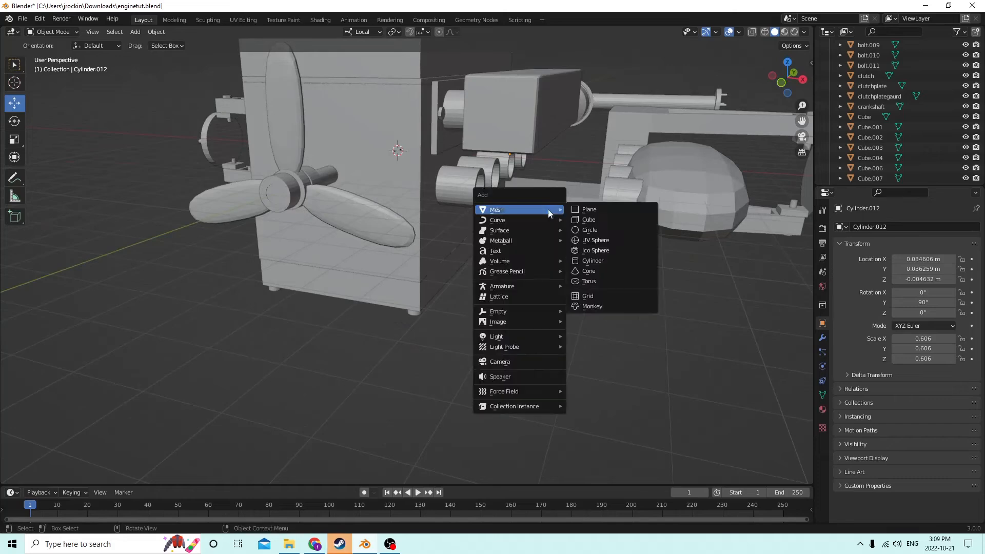
{"action": "left_click", "coordinate": [588, 219]}
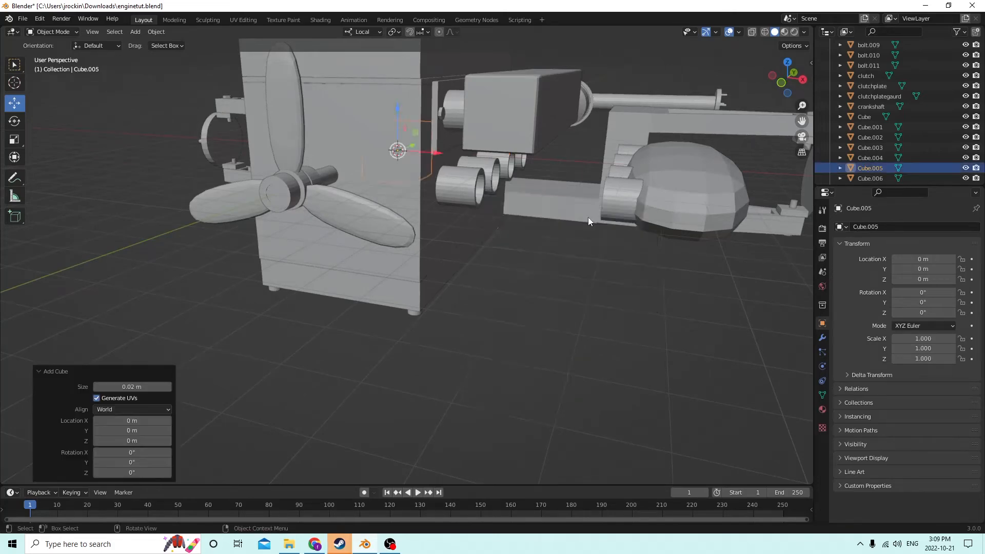
{"action": "scroll", "coordinate": [590, 215], "scroll_direction": "up", "scroll_amount": 3}
{"action": "left_click_drag", "start_coordinate": [414, 103], "coordinate": [575, 143]}
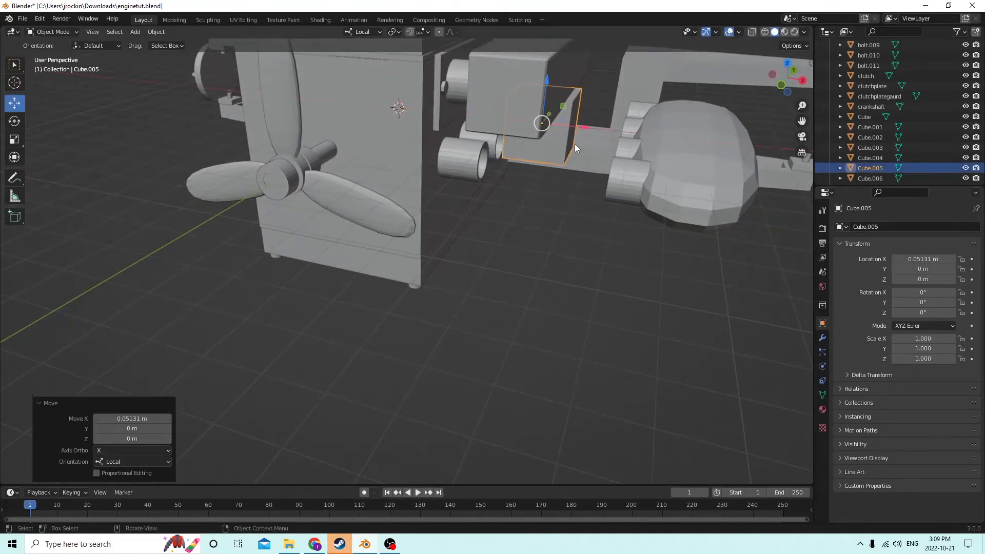
{"action": "middle_click_drag", "start_coordinate": [575, 143], "coordinate": [483, 98]}
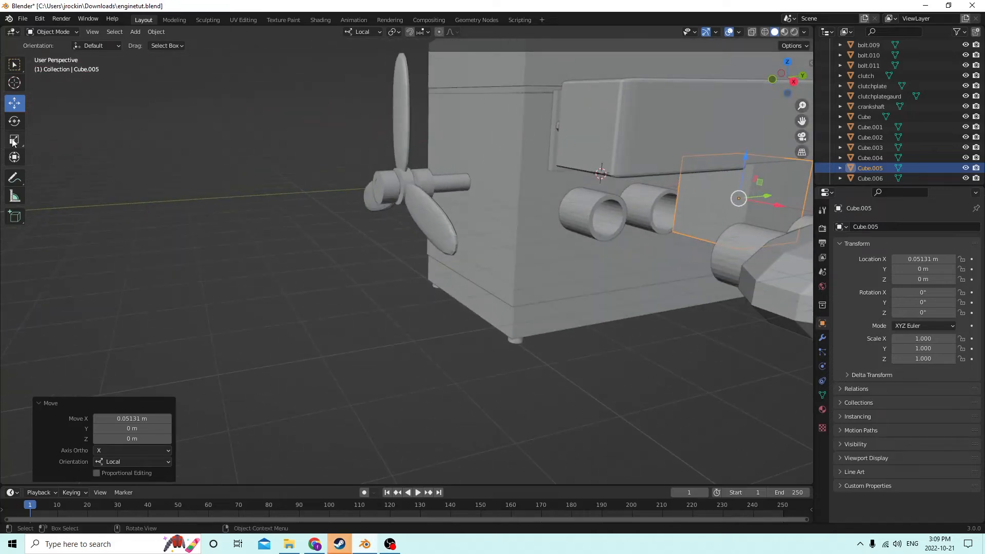
{"action": "left_click_drag", "start_coordinate": [748, 159], "coordinate": [747, 167]}
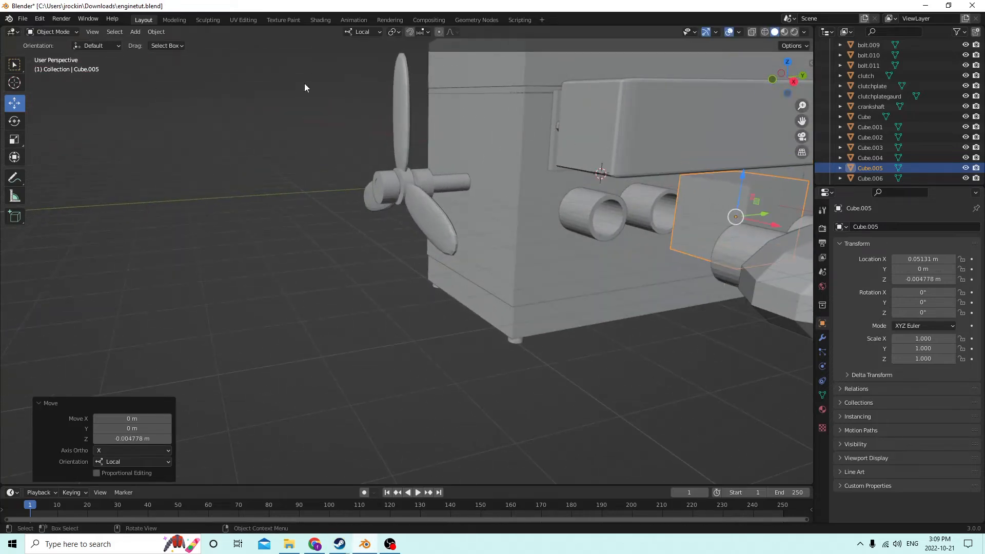
Scale the new cube into a thin, long plate, about 0.056 in X and 4.612 in Y
{"action": "left_click", "coordinate": [15, 139]}
{"action": "middle_click_drag", "start_coordinate": [231, 154], "coordinate": [462, 171]}
{"action": "left_click_drag", "start_coordinate": [560, 177], "coordinate": [521, 177]}
{"action": "middle_click_drag", "start_coordinate": [522, 177], "coordinate": [712, 241]}
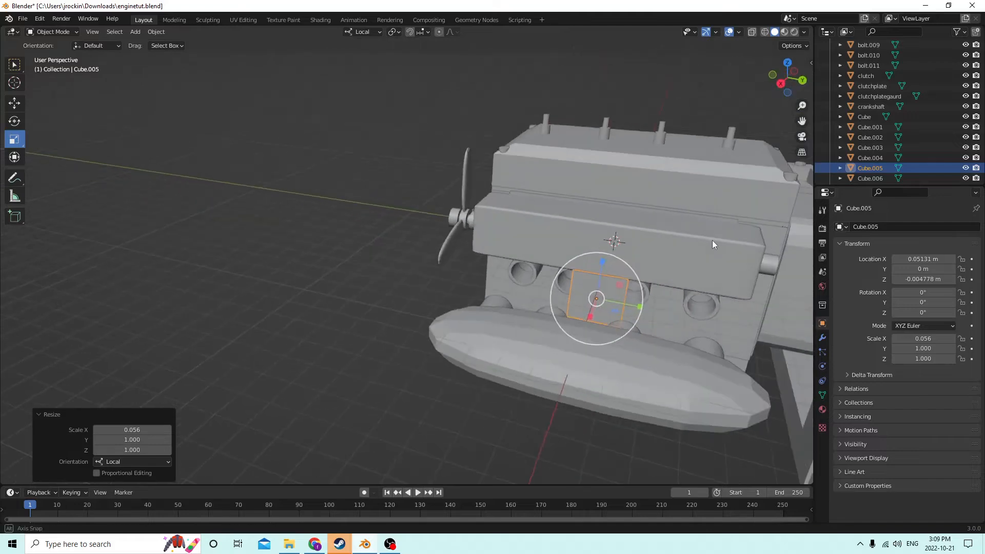
{"action": "left_click_drag", "start_coordinate": [639, 304], "coordinate": [741, 318]}
Delete the four original pipe stubs between the engine block and the thin plate
{"action": "middle_click_drag", "start_coordinate": [742, 318], "coordinate": [31, 272]}
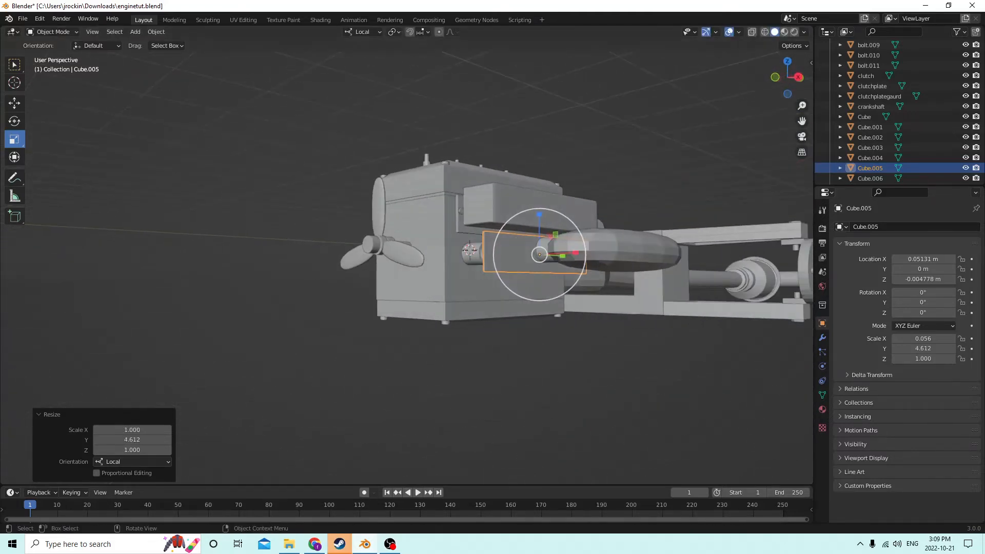
{"action": "middle_click_drag", "start_coordinate": [446, 310], "coordinate": [508, 298]}
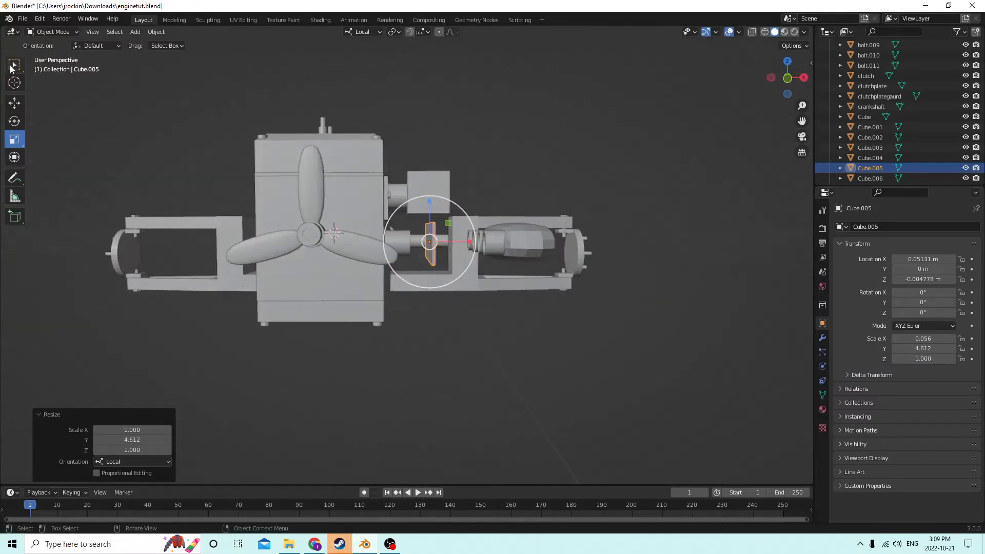
{"action": "left_click", "coordinate": [14, 103]}
{"action": "middle_click_drag", "start_coordinate": [388, 116], "coordinate": [369, 122]}
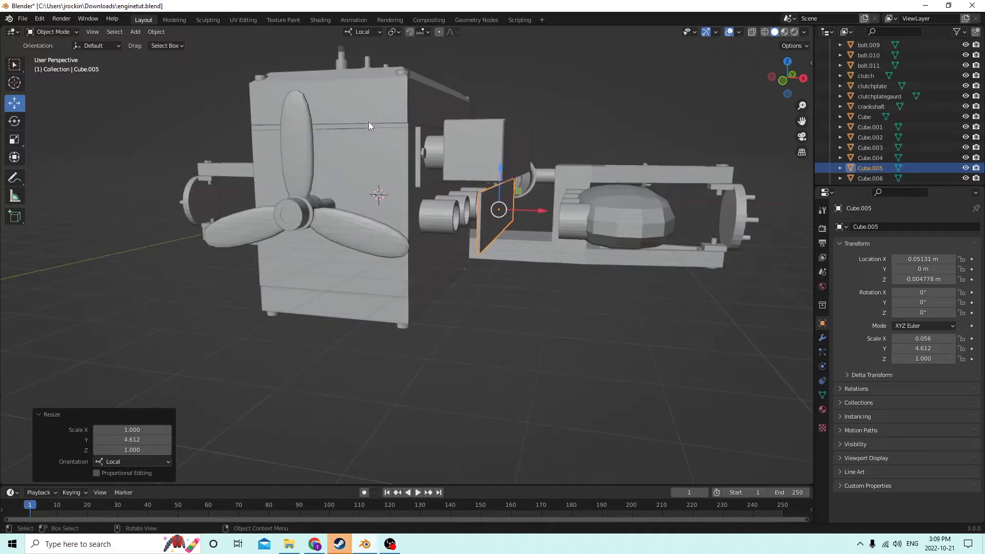
{"action": "scroll", "coordinate": [370, 117], "scroll_direction": "up", "scroll_amount": 5}
{"action": "middle_click_drag", "start_coordinate": [497, 191], "coordinate": [458, 198]}
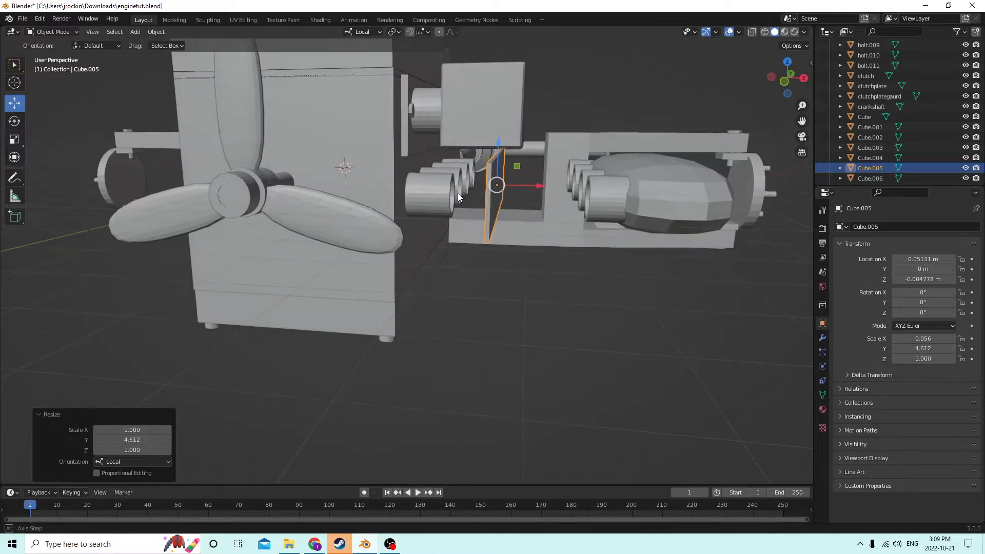
{"action": "left_click", "coordinate": [466, 164]}
{"action": "middle_click_drag", "start_coordinate": [466, 164], "coordinate": [493, 151]}
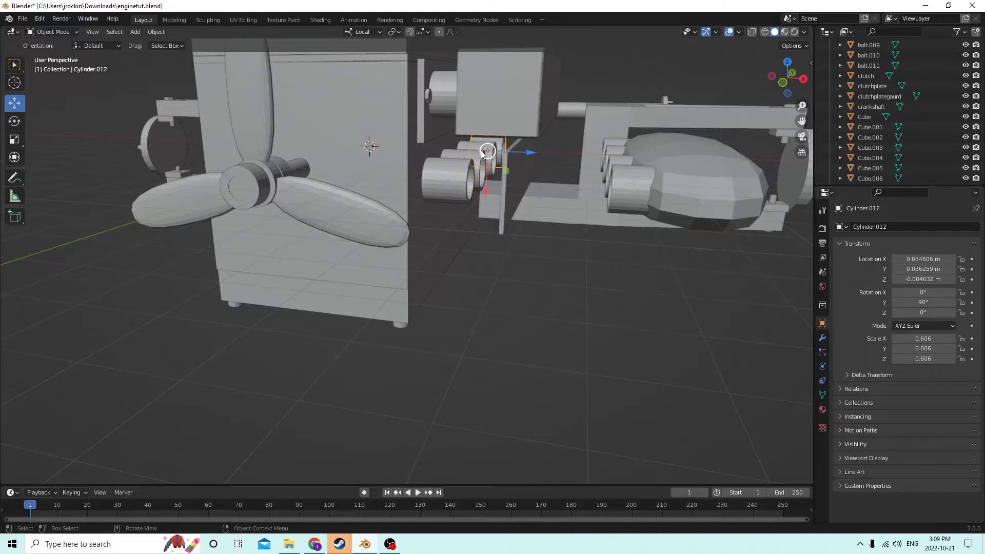
{"action": "left_click", "coordinate": [479, 146], "text": "shift"}
{"action": "left_click", "coordinate": [468, 160], "text": "shift"}
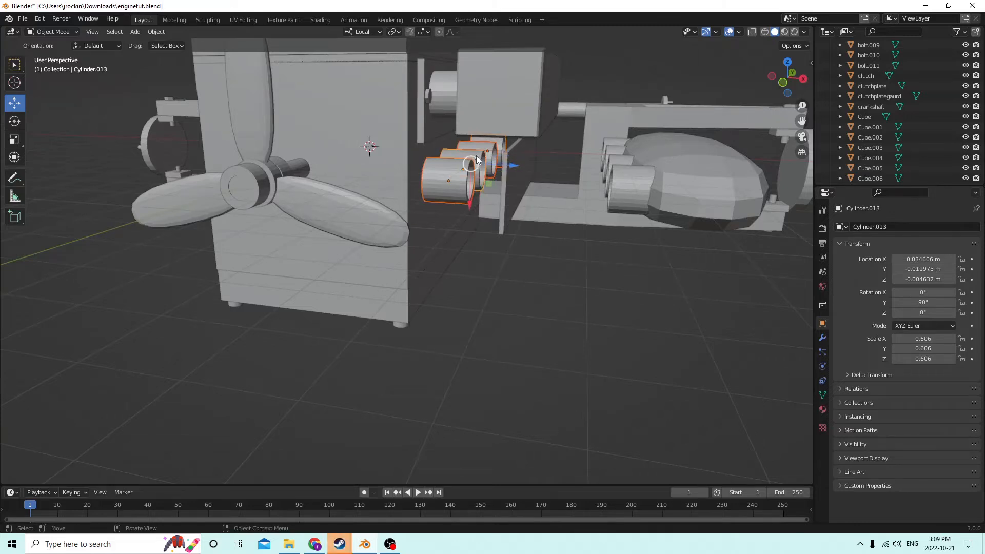
{"action": "key", "text": "Delete"}
{"action": "middle_click_drag", "start_coordinate": [480, 156], "coordinate": [517, 164]}
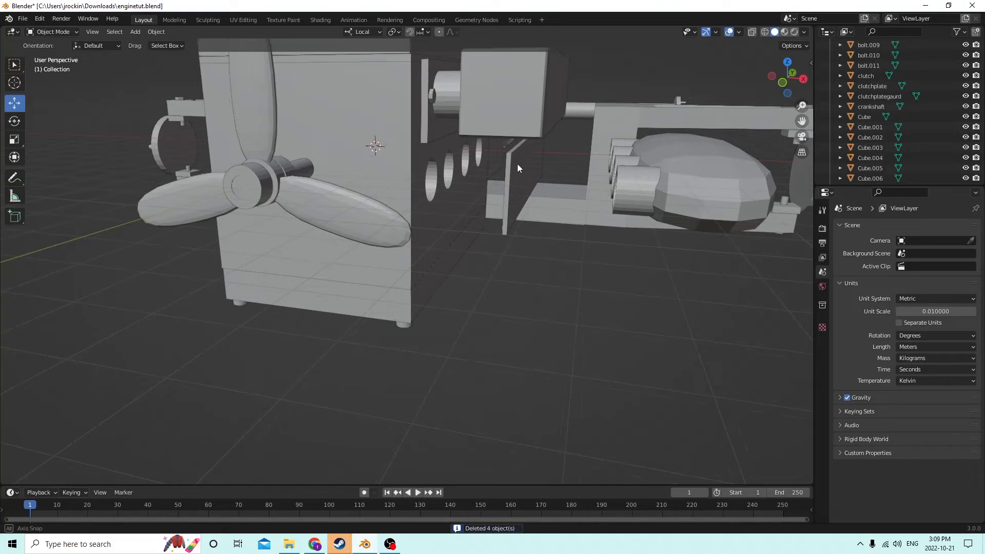
{"action": "left_click", "coordinate": [689, 157]}
{"action": "key", "text": "g"}
{"action": "key", "text": "x"}
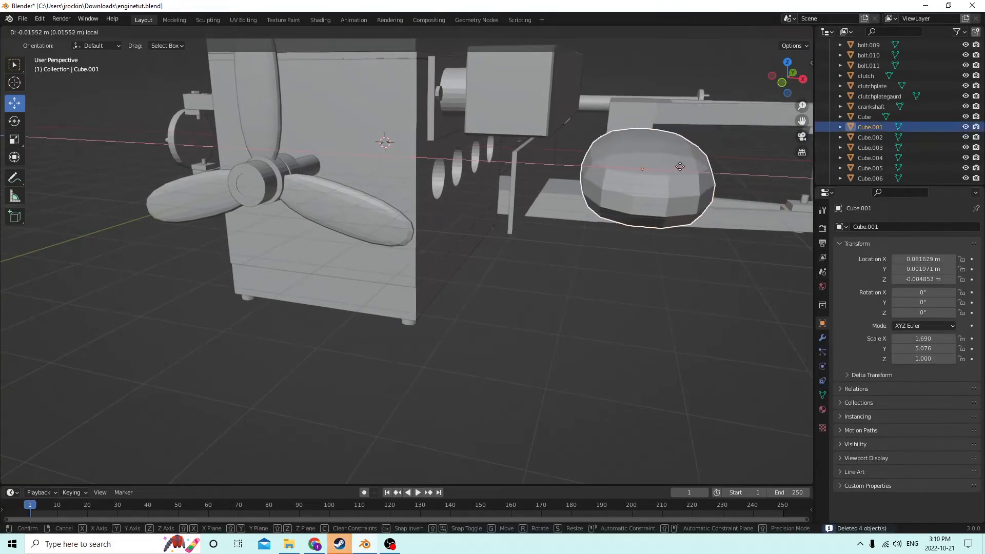
{"action": "right_click", "coordinate": [680, 166]}
Move the four remaining pipe stubs about 0.025 m and the rounded manifold body about 0.024 m toward the engine
{"action": "left_click", "coordinate": [637, 163]}
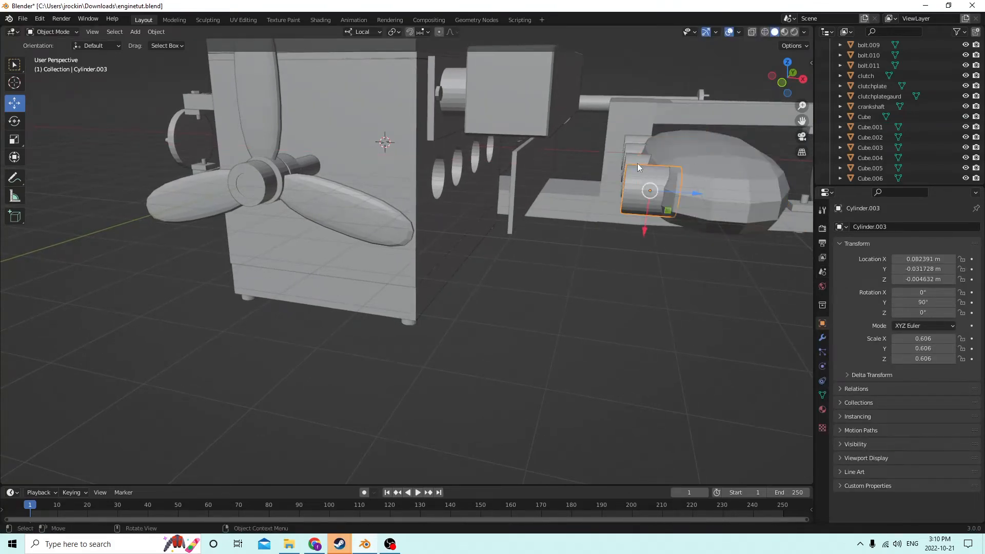
{"action": "left_click", "coordinate": [636, 148], "text": "shift"}
{"action": "left_click", "coordinate": [636, 140], "text": "shift"}
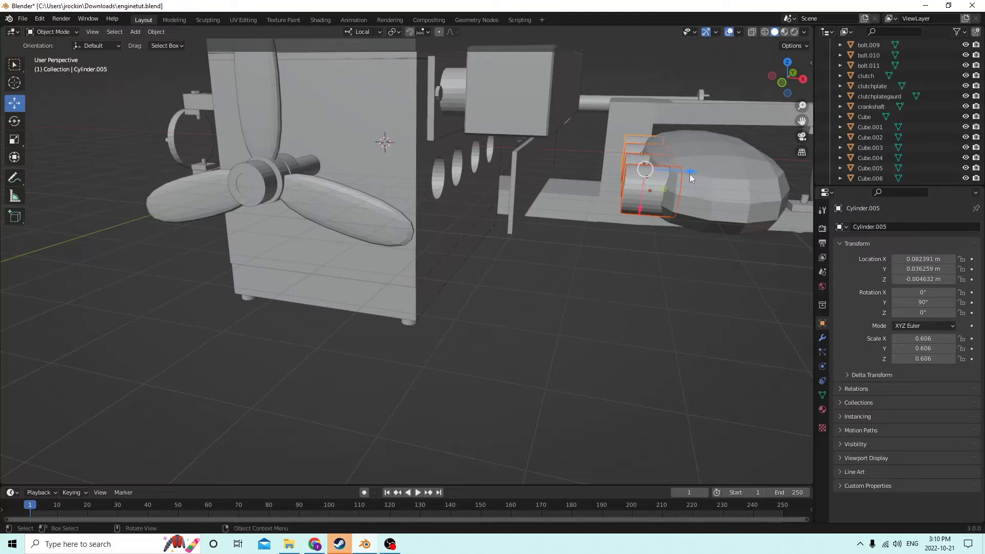
{"action": "left_click_drag", "start_coordinate": [690, 174], "coordinate": [600, 152]}
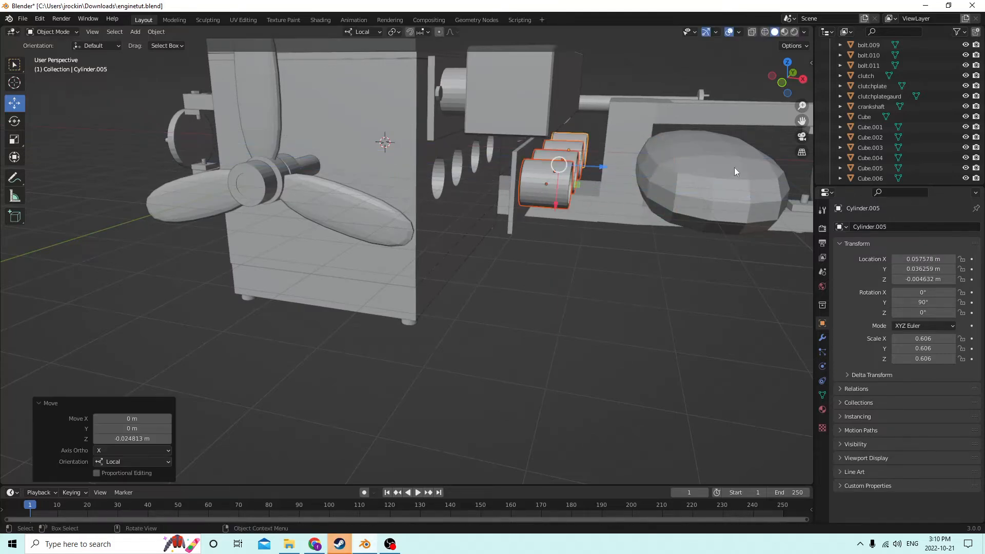
{"action": "left_click", "coordinate": [734, 167]}
{"action": "left_click_drag", "start_coordinate": [742, 172], "coordinate": [652, 167]}
Add a cylinder and move it about 0.028 m along X, just outside the engine block's side
{"action": "middle_click_drag", "start_coordinate": [652, 168], "coordinate": [574, 171]}
{"action": "scroll", "coordinate": [574, 172], "scroll_direction": "down", "scroll_amount": 2}
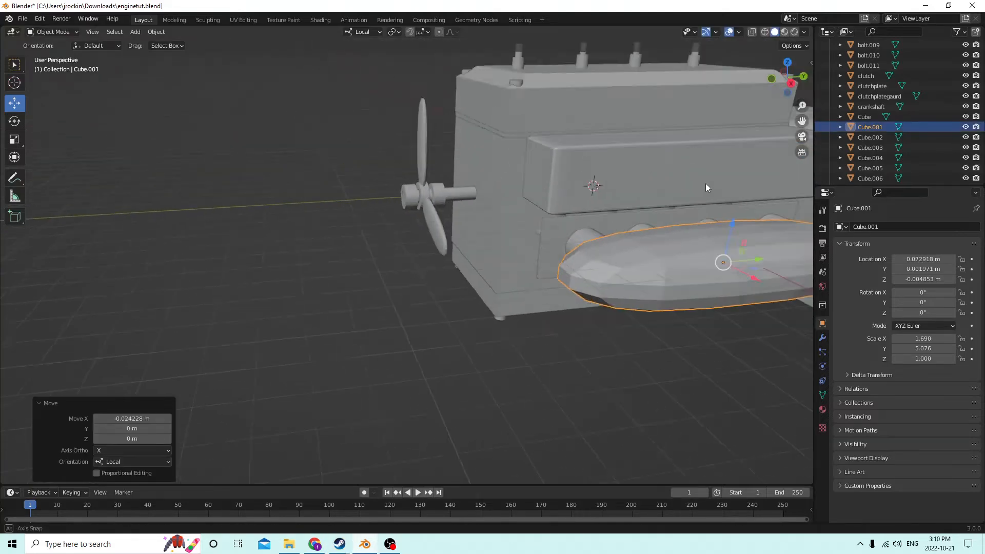
{"action": "middle_click_drag", "start_coordinate": [706, 183], "coordinate": [567, 167]}
{"action": "scroll", "coordinate": [589, 162], "scroll_direction": "down", "scroll_amount": 3}
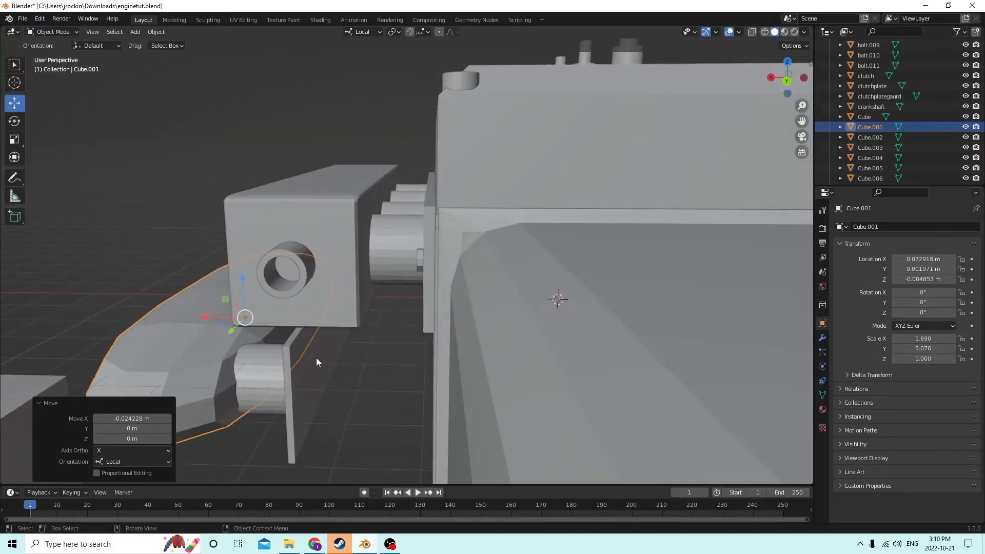
{"action": "scroll", "coordinate": [421, 282], "scroll_direction": "down", "scroll_amount": 3}
{"action": "middle_click_drag", "start_coordinate": [444, 271], "coordinate": [467, 272]}
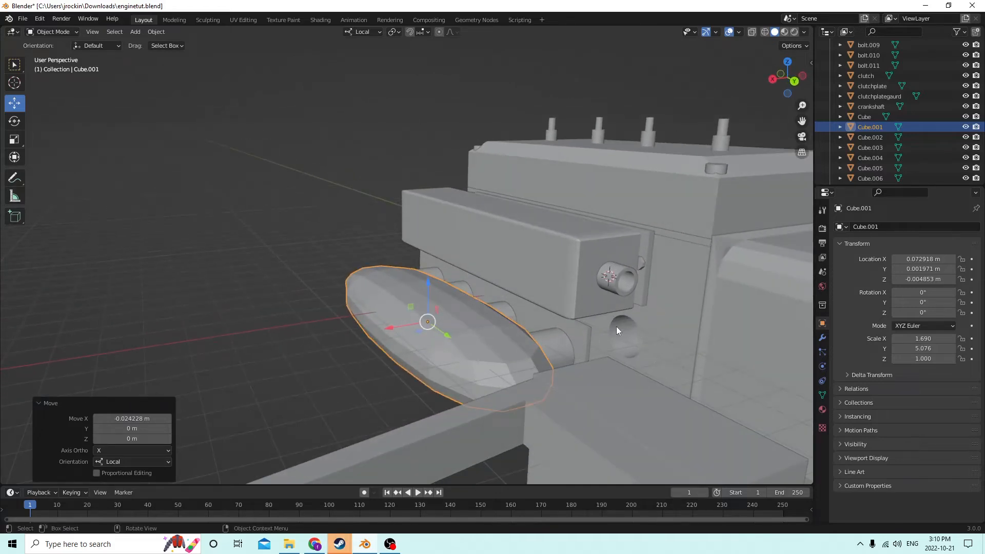
{"action": "middle_click_drag", "start_coordinate": [488, 286], "coordinate": [531, 288]}
{"action": "scroll", "coordinate": [618, 293], "scroll_direction": "up", "scroll_amount": 3}
{"action": "key", "text": "shift+a"}
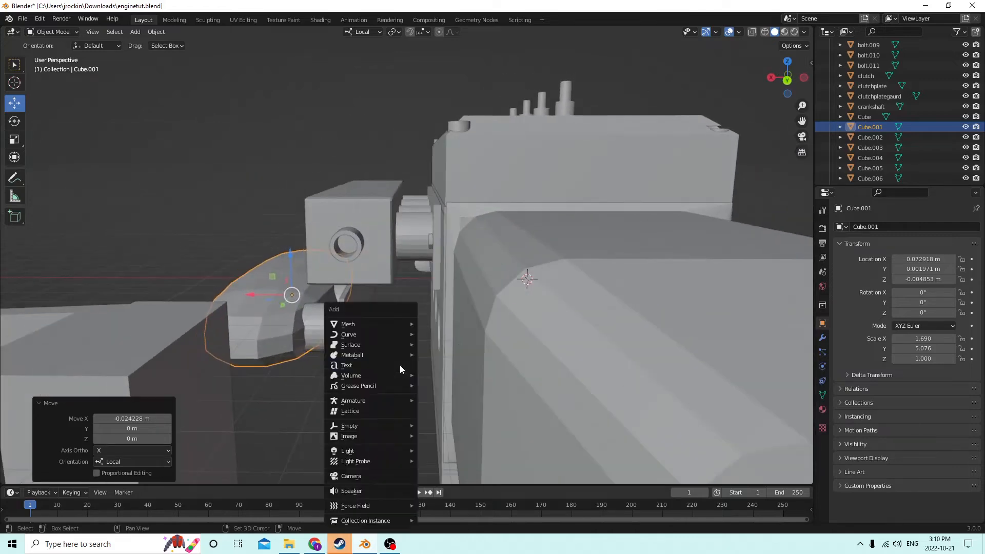
{"action": "mouse_move", "coordinate": [369, 331]}
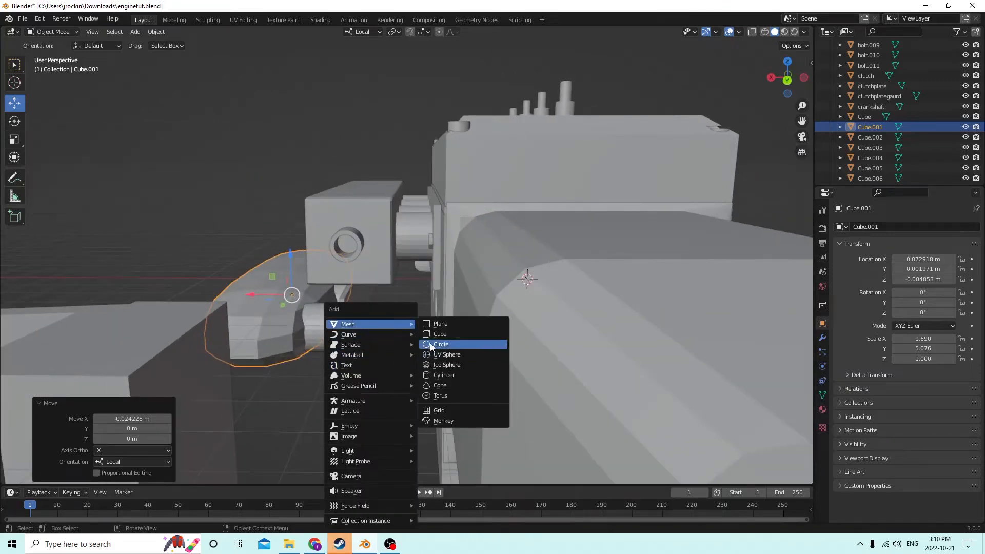
{"action": "left_click", "coordinate": [442, 375]}
{"action": "middle_click_drag", "start_coordinate": [442, 375], "coordinate": [438, 323]}
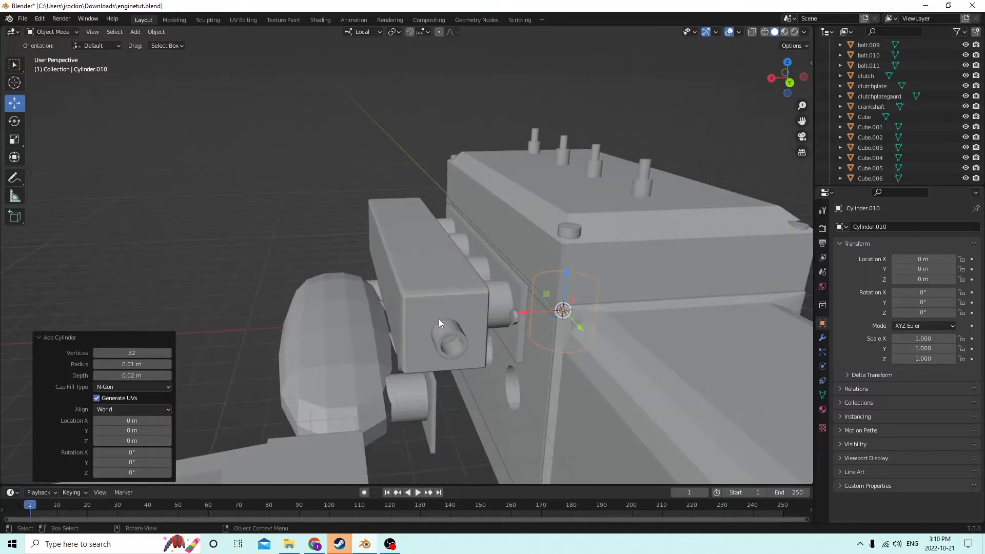
{"action": "left_click_drag", "start_coordinate": [525, 313], "coordinate": [447, 317]}
Set the new cylinder's Y rotation to 90°
{"action": "middle_click_drag", "start_coordinate": [438, 315], "coordinate": [436, 279]}
{"action": "left_click", "coordinate": [911, 303]}
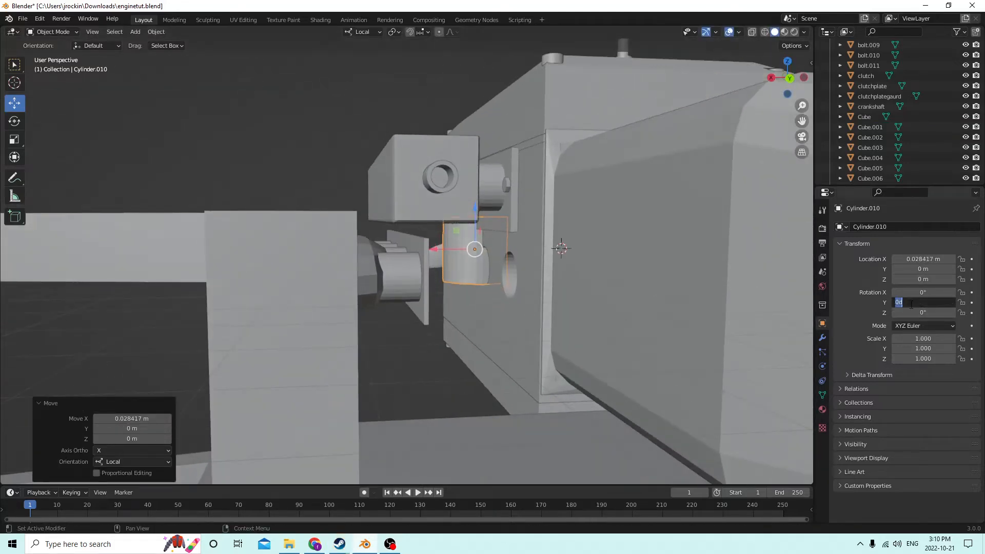
{"action": "type", "text": "90"}
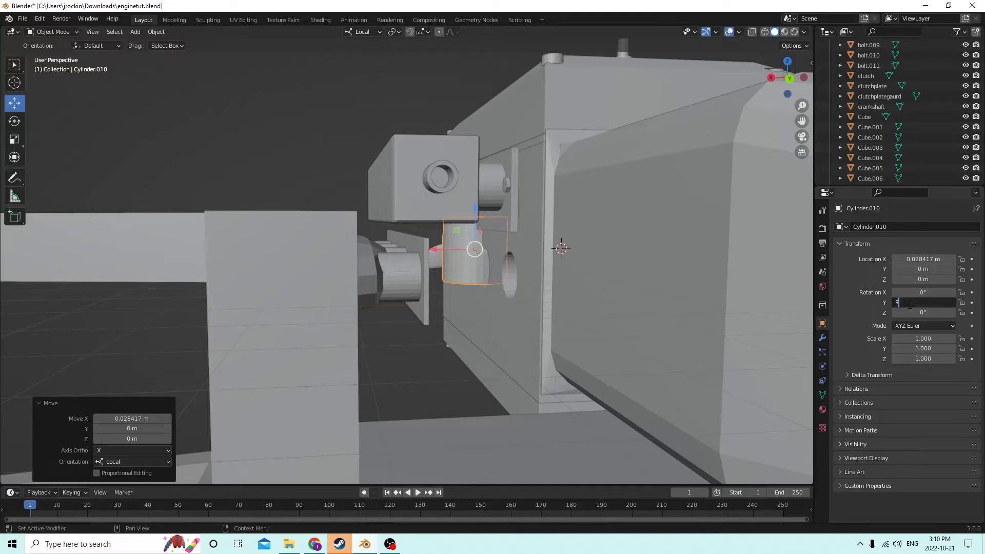
{"action": "key", "text": "Return"}
Lower the cylinder about 0.0043 m and shift it about 0.0106 m along Y, near the round openings in the engine's side
{"action": "middle_click_drag", "start_coordinate": [580, 231], "coordinate": [520, 305]}
{"action": "key", "text": "g"}
{"action": "key", "text": "x"}
{"action": "left_click", "coordinate": [468, 284]}
{"action": "left_click_drag", "start_coordinate": [622, 302], "coordinate": [649, 305]}
{"action": "middle_click_drag", "start_coordinate": [648, 305], "coordinate": [582, 275]}
{"action": "scroll", "coordinate": [609, 275], "scroll_direction": "up", "scroll_amount": 6}
{"action": "left_click_drag", "start_coordinate": [549, 307], "coordinate": [558, 314]}
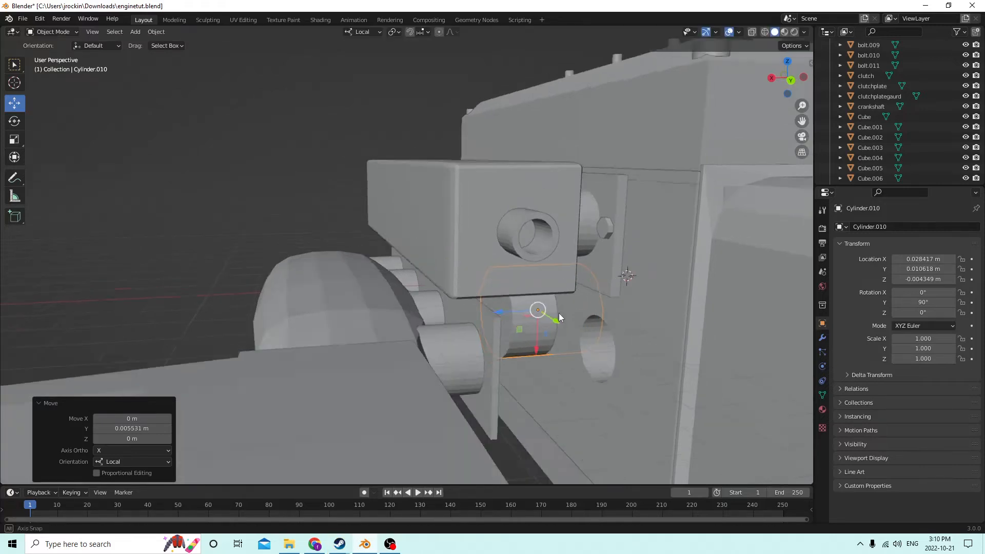
Scale the cylinder uniformly to about 0.605 and raise it about 0.0002 m to suit the openings in the engine's side
{"action": "middle_click_drag", "start_coordinate": [559, 313], "coordinate": [611, 309]}
{"action": "key", "text": "s"}
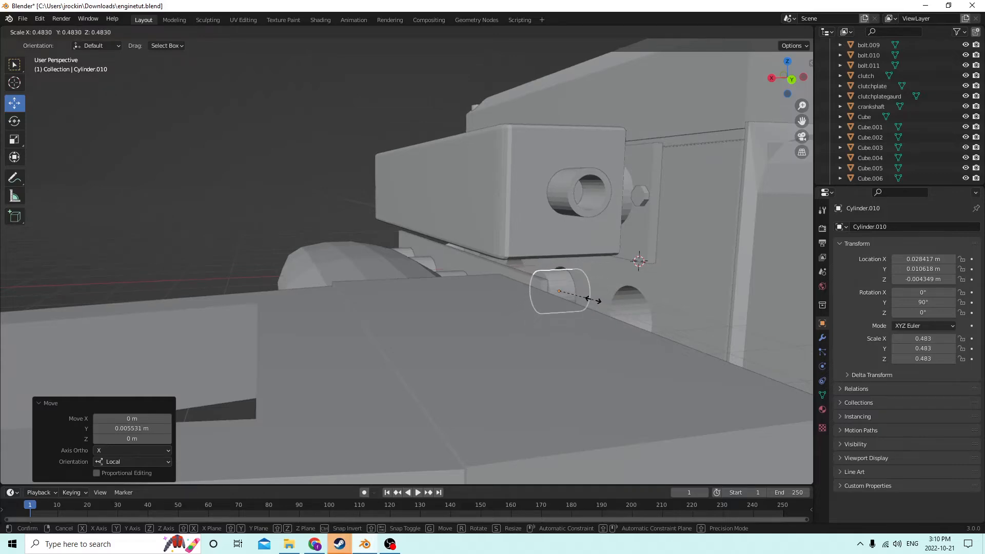
{"action": "left_click", "coordinate": [598, 300]}
{"action": "middle_click_drag", "start_coordinate": [598, 300], "coordinate": [611, 273]}
{"action": "left_click_drag", "start_coordinate": [522, 275], "coordinate": [521, 269]}
{"action": "mouse_move", "coordinate": [520, 269]}
{"action": "middle_mouse_down"}
{"action": "mouse_move", "coordinate": [538, 293]}
{"action": "mouse_move", "coordinate": [525, 280]}
{"action": "mouse_move", "coordinate": [531, 263]}
{"action": "mouse_move", "coordinate": [536, 272]}
{"action": "middle_mouse_up"}
{"action": "key", "text": "s"}
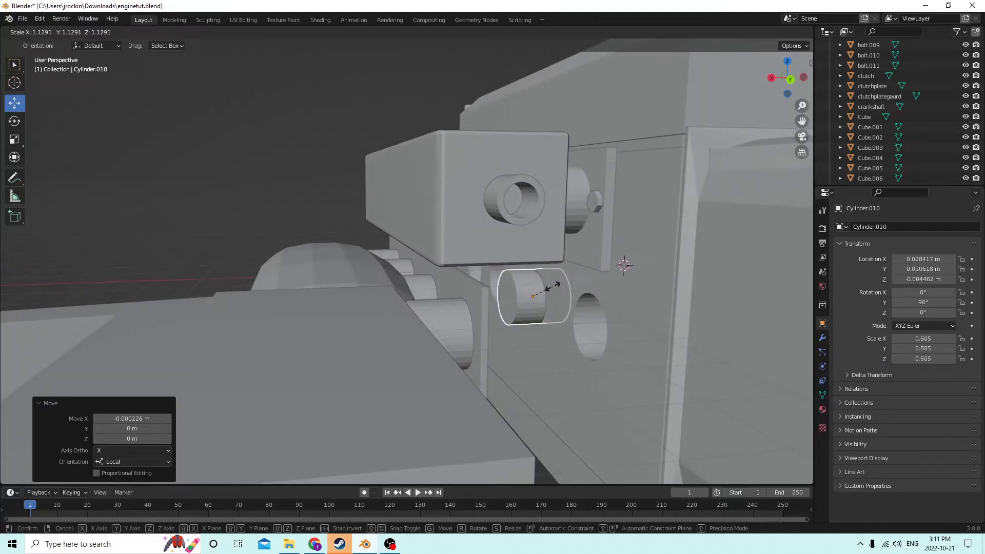
{"action": "left_click", "coordinate": [552, 286]}
Duplicate the cylinder about 0.026 m along Y onto the opening in the engine's side farthest from the fan
{"action": "middle_click_drag", "start_coordinate": [544, 294], "coordinate": [541, 294]}
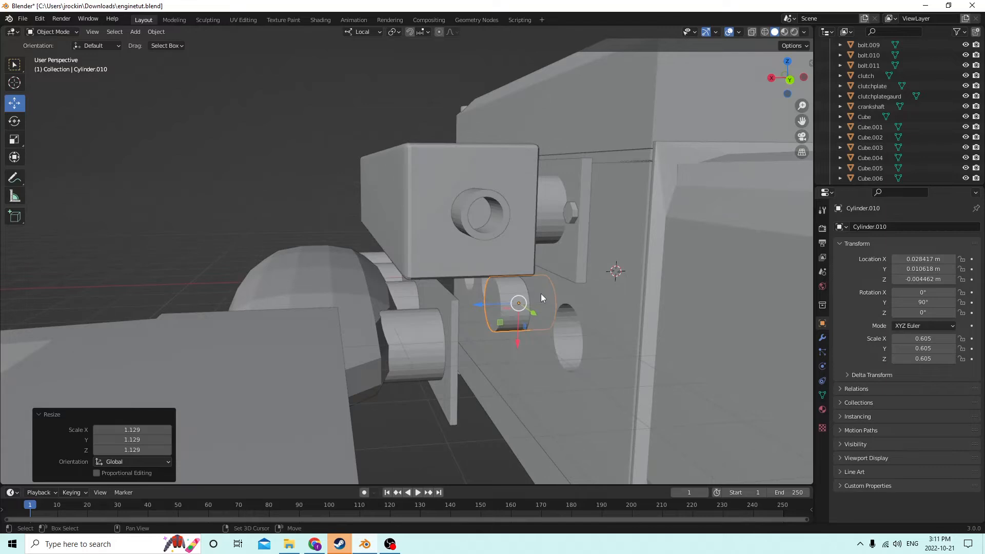
{"action": "key", "text": "shift+d"}
{"action": "key", "text": "y"}
{"action": "key", "text": "y"}
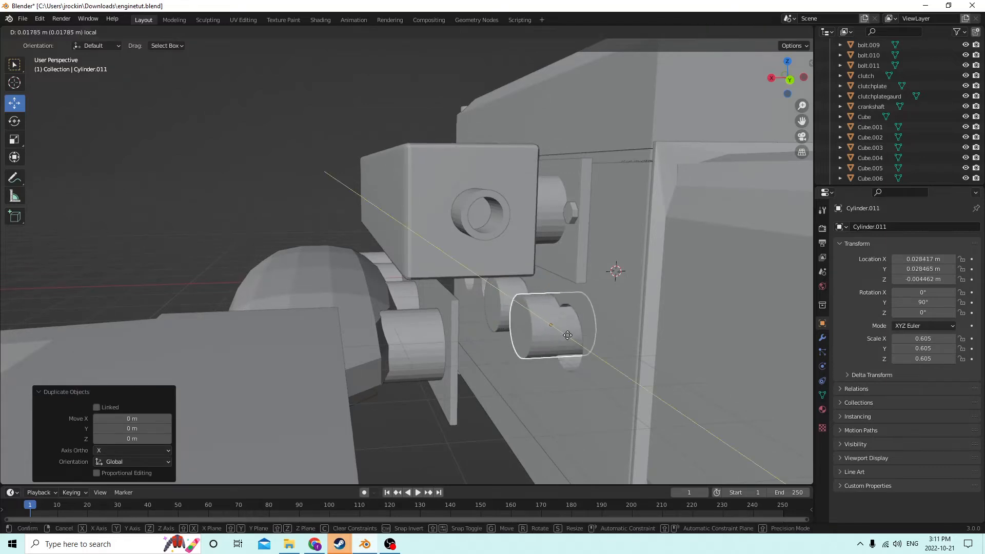
{"action": "left_click", "coordinate": [581, 347]}
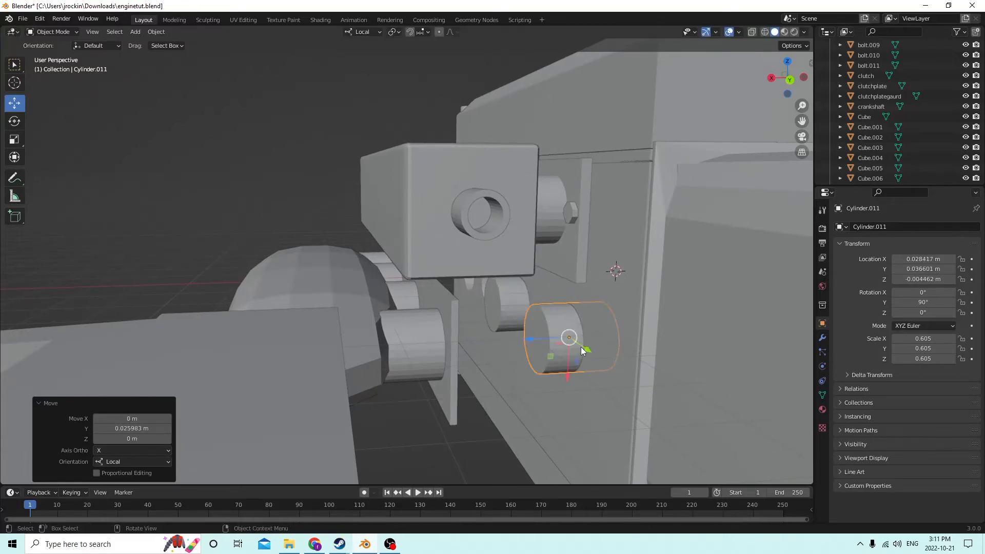
Duplicate the outermost cylinder in place and set the copy's Y location to -0.036601 m
{"action": "middle_click_drag", "start_coordinate": [581, 347], "coordinate": [608, 347]}
{"action": "key", "text": "shift+d"}
{"action": "right_click", "coordinate": [660, 322]}
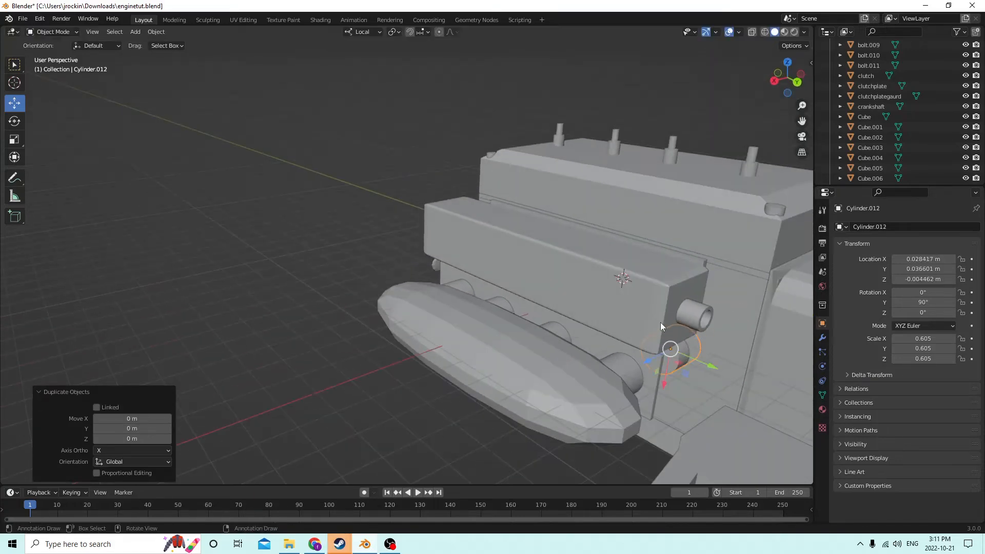
{"action": "mouse_move", "coordinate": [660, 323]}
{"action": "middle_mouse_down"}
{"action": "mouse_move", "coordinate": [671, 331]}
{"action": "mouse_move", "coordinate": [654, 309]}
{"action": "middle_mouse_up"}
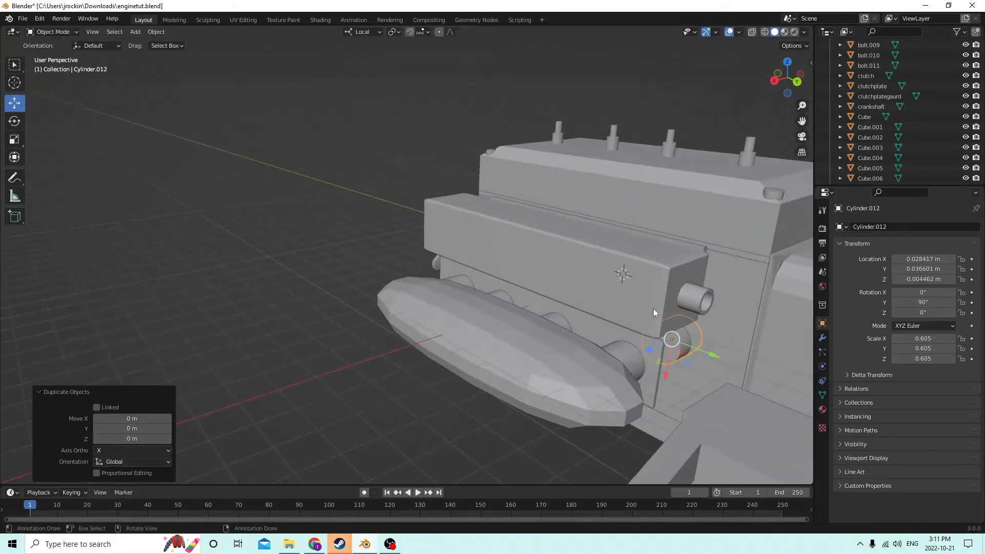
{"action": "left_click", "coordinate": [905, 269]}
{"action": "left_click", "coordinate": [896, 268]}
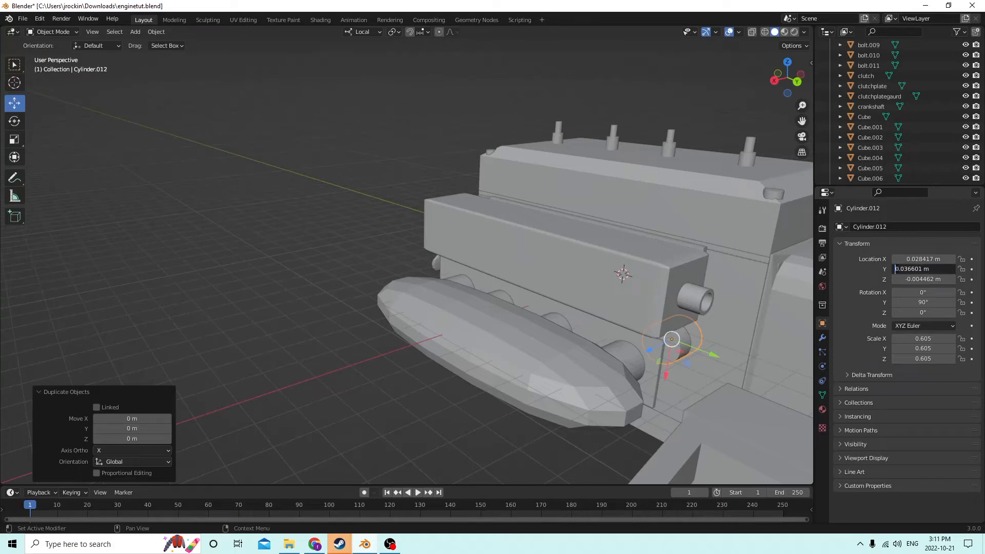
{"action": "type", "text": "-"}
{"action": "key", "text": "Return"}
{"action": "middle_click_drag", "start_coordinate": [728, 256], "coordinate": [642, 268]}
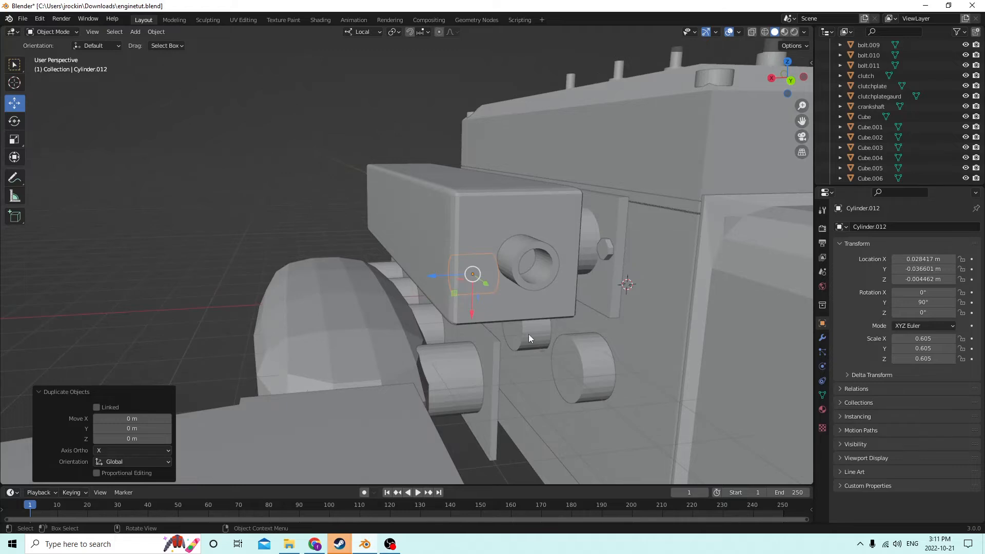
Duplicate the inner cylinder in place and set the copy's Y location to -0.010618 m
{"action": "middle_click_drag", "start_coordinate": [528, 334], "coordinate": [598, 326]}
{"action": "key", "text": "shift+d"}
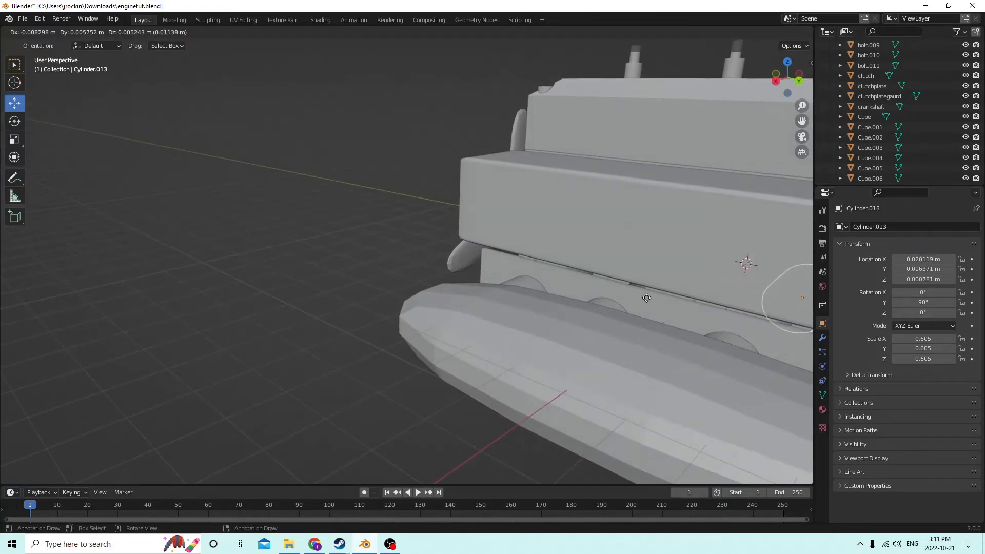
{"action": "right_click", "coordinate": [647, 298]}
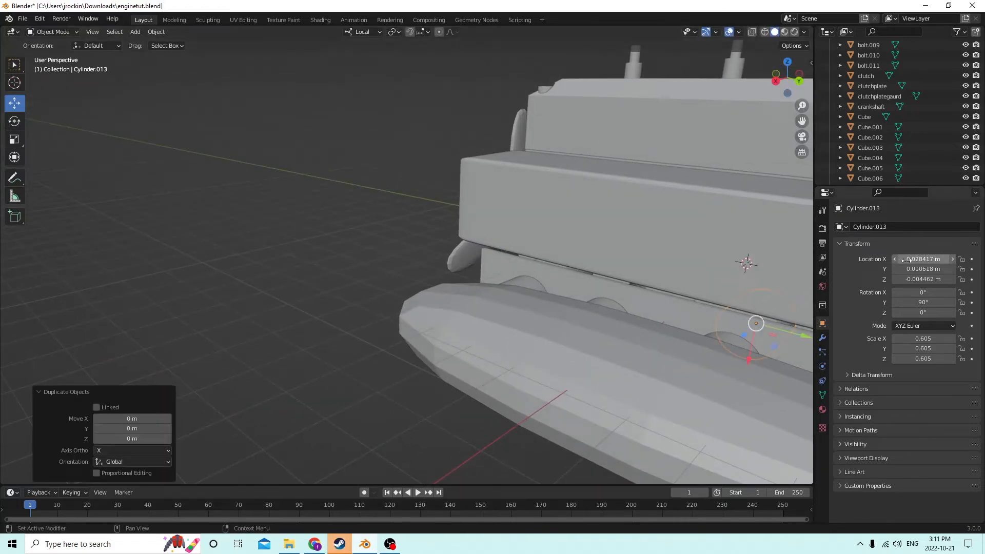
{"action": "left_click", "coordinate": [905, 269]}
{"action": "left_click", "coordinate": [895, 271]}
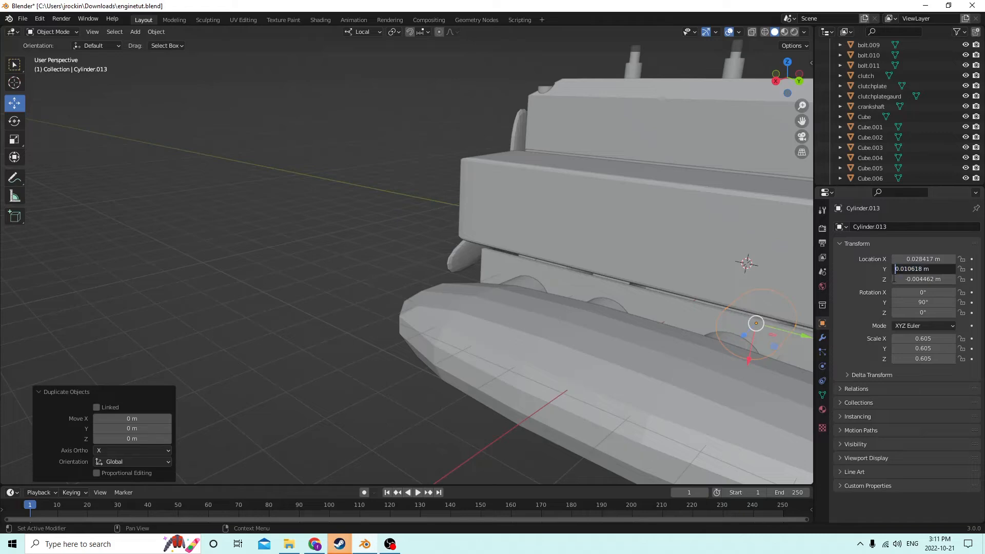
{"action": "type", "text": "-"}
{"action": "key", "text": "Return"}
{"action": "key", "text": "KP_Decimal"}
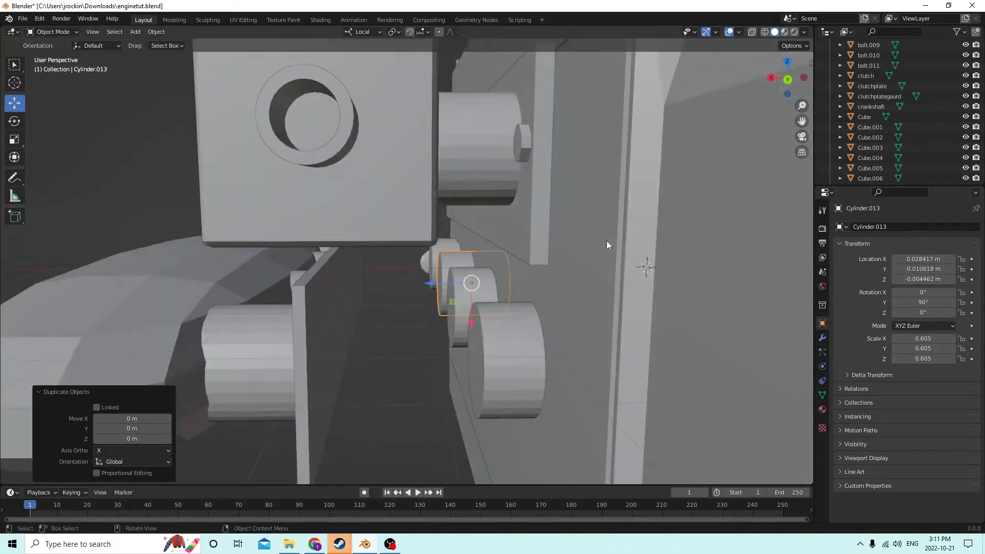
{"action": "scroll", "coordinate": [610, 242], "scroll_direction": "up", "scroll_amount": 3}
{"action": "mouse_move", "coordinate": [611, 241]}
{"action": "middle_mouse_down"}
{"action": "mouse_move", "coordinate": [630, 238]}
{"action": "mouse_move", "coordinate": [610, 247]}
{"action": "middle_mouse_up"}
{"action": "scroll", "coordinate": [630, 238], "scroll_direction": "down", "scroll_amount": 6}
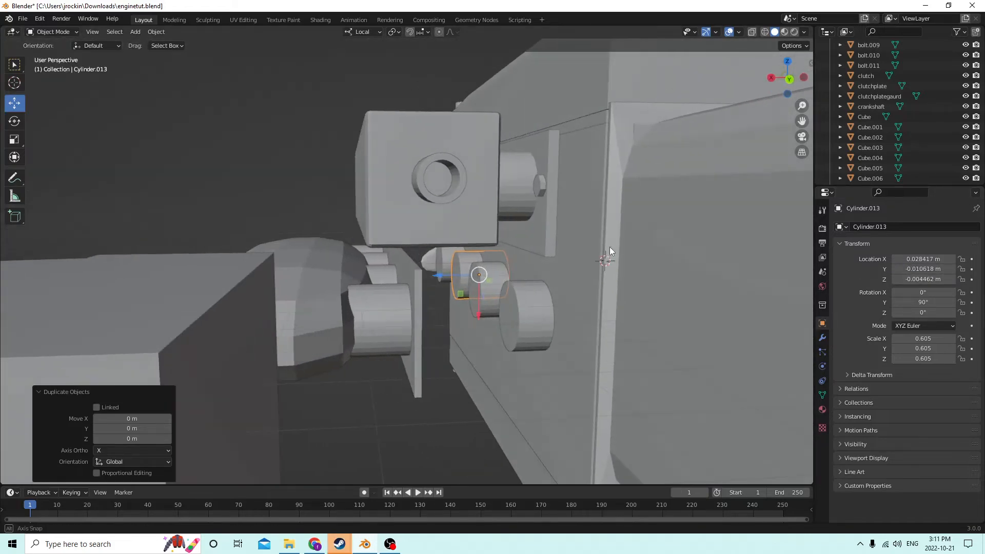
Scale the cylinder at the opening farthest from the fan uniformly to about 0.454
{"action": "left_click", "coordinate": [522, 303]}
{"action": "middle_click_drag", "start_coordinate": [520, 304], "coordinate": [475, 289]}
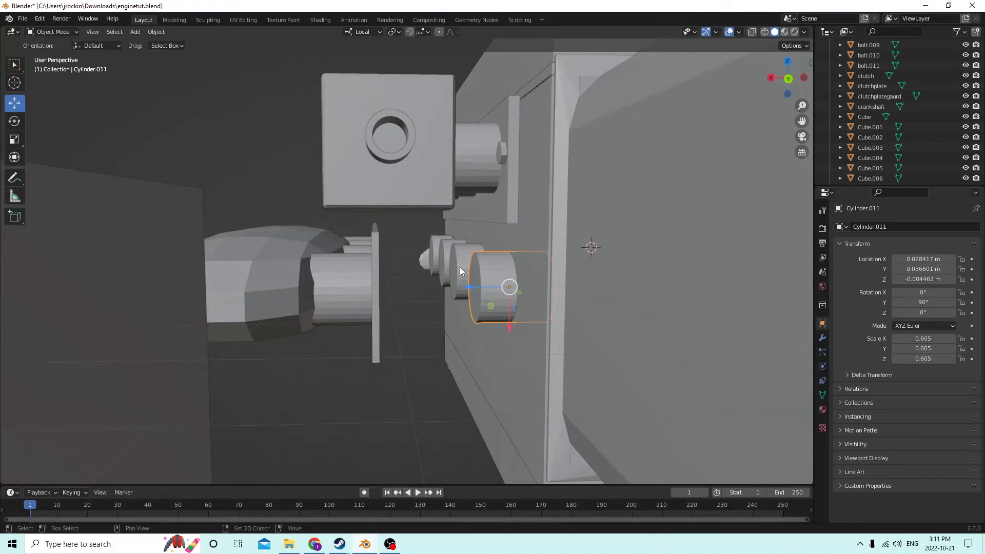
{"action": "left_click", "coordinate": [460, 267], "text": "shift"}
{"action": "left_click", "coordinate": [446, 255], "text": "shift"}
{"action": "left_click", "coordinate": [435, 254], "text": "shift"}
{"action": "middle_click_drag", "start_coordinate": [436, 255], "coordinate": [520, 296]}
{"action": "middle_click_drag", "start_coordinate": [547, 336], "coordinate": [574, 345]}
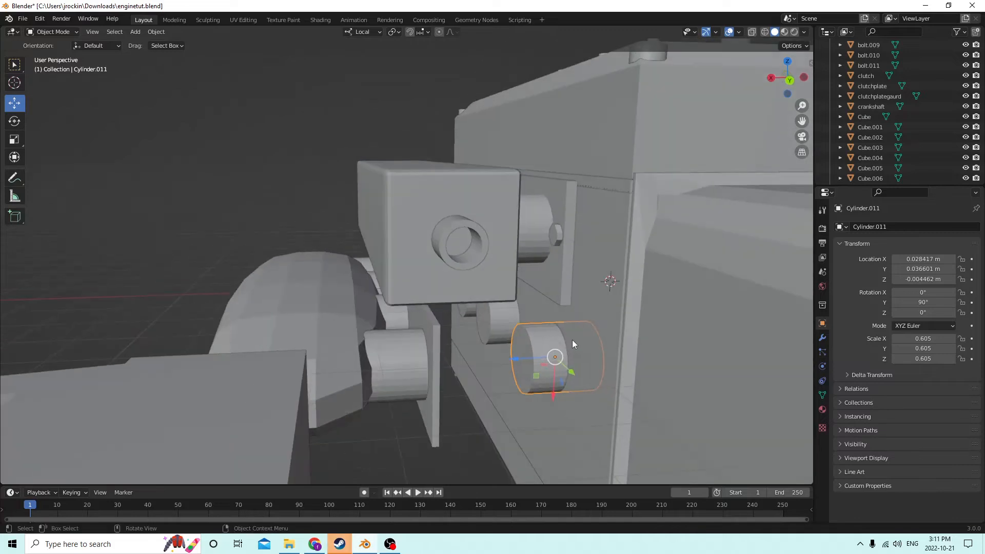
{"action": "key", "text": "s"}
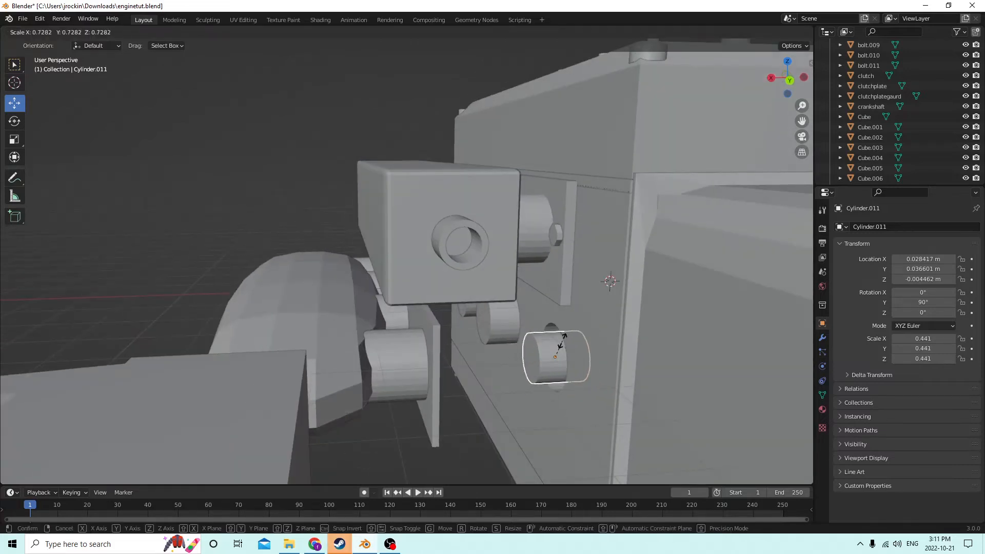
{"action": "left_click", "coordinate": [564, 342]}
Delete the three larger cylinders at the engine's other side openings, keeping only the scaled-down one
{"action": "left_click", "coordinate": [506, 319]}
{"action": "middle_click_drag", "start_coordinate": [506, 319], "coordinate": [530, 308]}
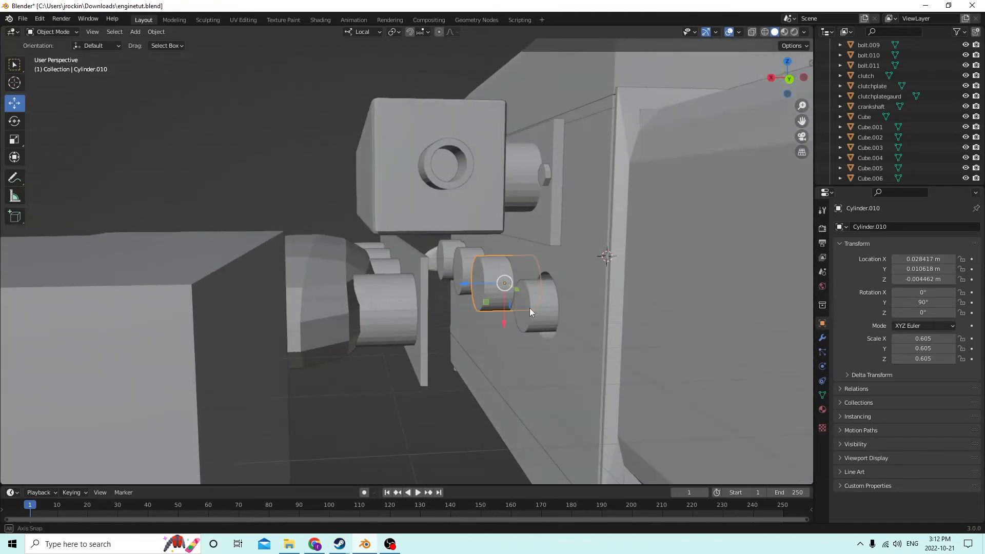
{"action": "key", "text": "Delete"}
{"action": "left_click", "coordinate": [469, 268]}
{"action": "key", "text": "Delete"}
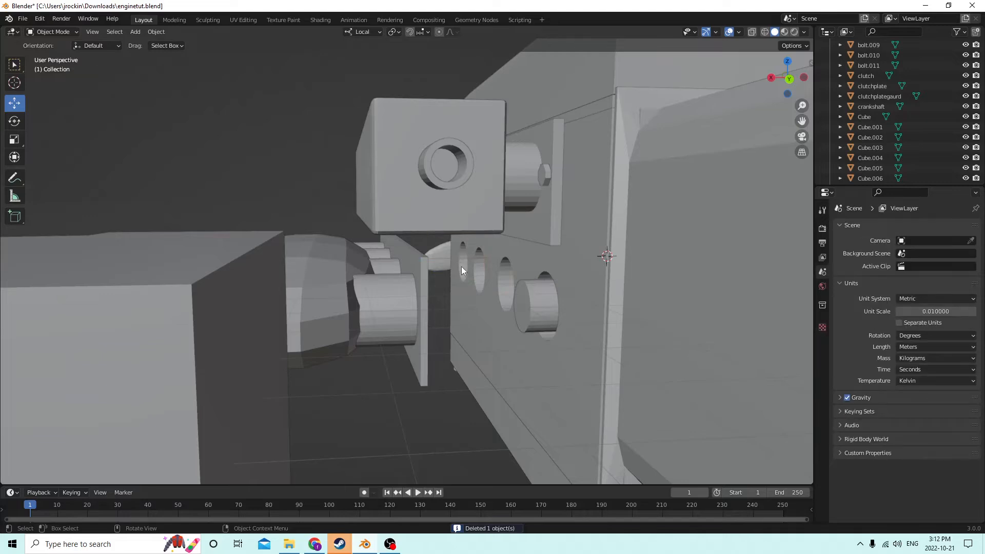
Duplicate the scaled-down cylinder along Y toward the neighbouring opening, placing the copy at about Y 0.0131 m
{"action": "middle_click_drag", "start_coordinate": [461, 266], "coordinate": [629, 374]}
{"action": "left_click", "coordinate": [633, 363]}
{"action": "scroll", "coordinate": [635, 359], "scroll_direction": "up", "scroll_amount": 2}
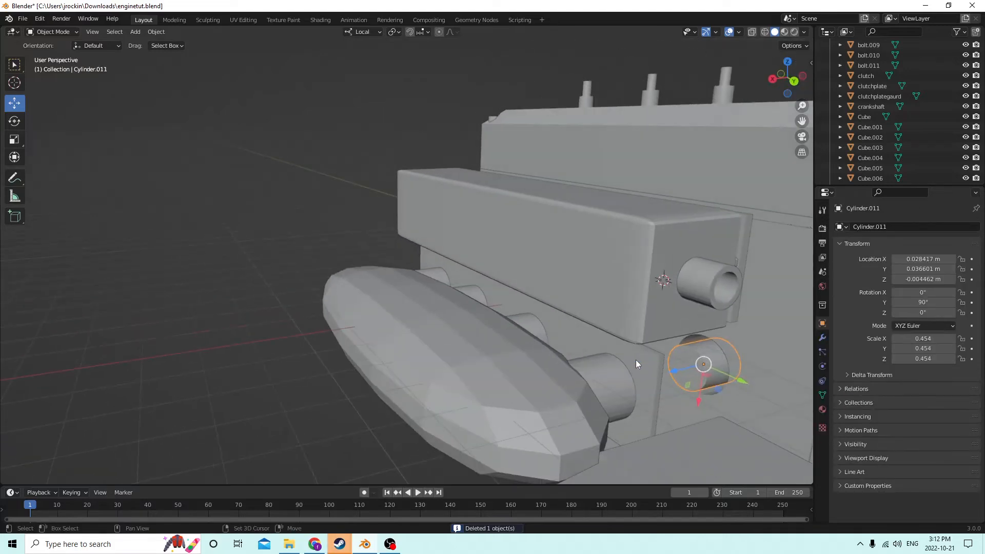
{"action": "key", "text": "shift+d"}
{"action": "left_click", "coordinate": [709, 366]}
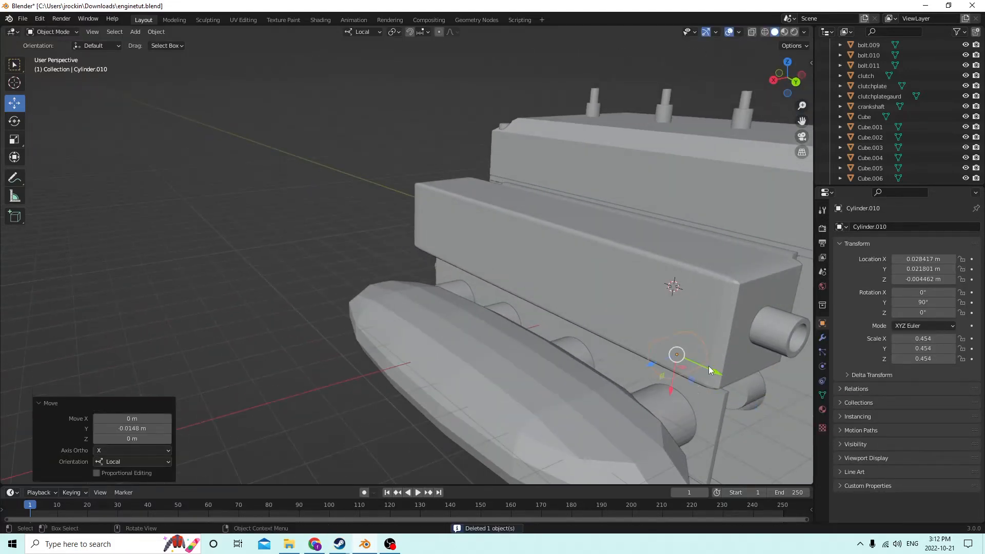
{"action": "middle_click_drag", "start_coordinate": [709, 365], "coordinate": [668, 340]}
{"action": "scroll", "coordinate": [684, 344], "scroll_direction": "up", "scroll_amount": 6}
{"action": "left_click_drag", "start_coordinate": [704, 263], "coordinate": [649, 254]}
{"action": "middle_click_drag", "start_coordinate": [649, 253], "coordinate": [690, 282]}
{"action": "scroll", "coordinate": [705, 274], "scroll_direction": "down", "scroll_amount": 3}
Duplicate this second cylinder in place and set the copy's Y location to -0.013128 m
{"action": "key", "text": "shift+d"}
{"action": "right_click", "coordinate": [673, 258]}
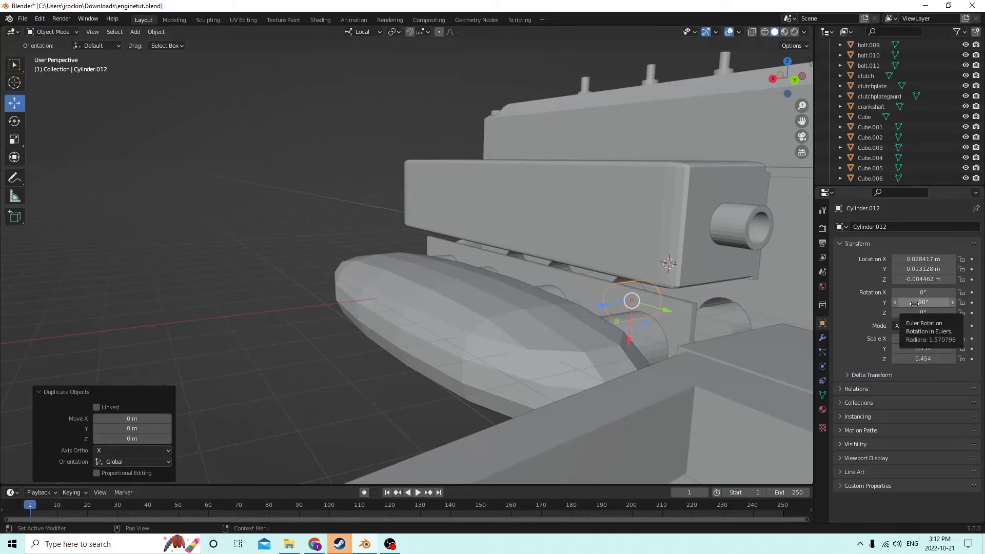
{"action": "left_click", "coordinate": [902, 270]}
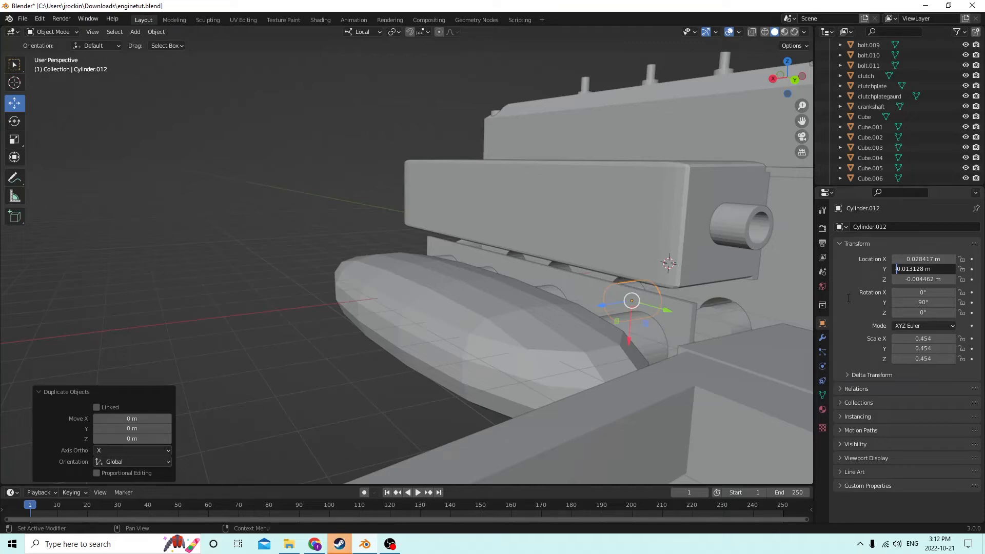
{"action": "type", "text": "-"}
{"action": "key", "text": "Return"}
{"action": "middle_click_drag", "start_coordinate": [687, 280], "coordinate": [698, 330]}
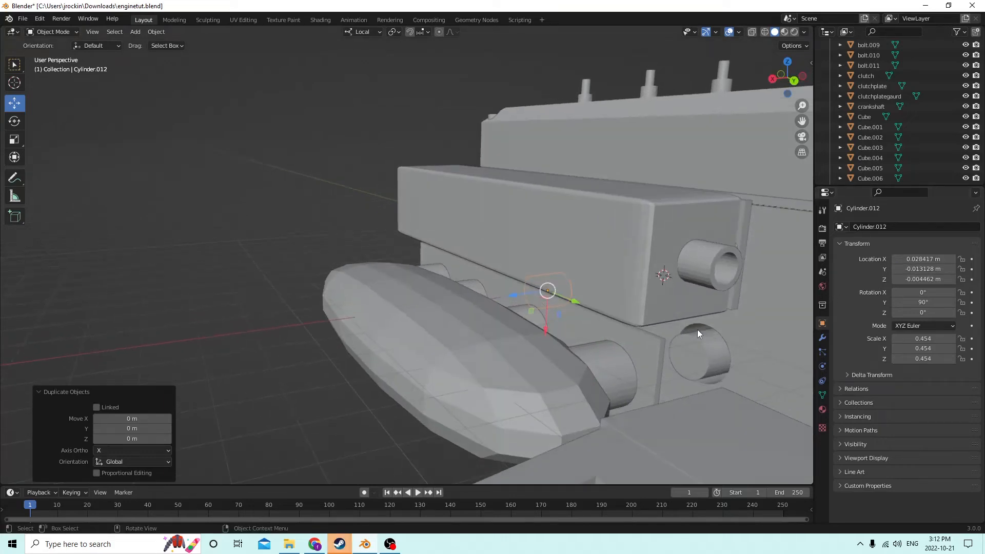
Duplicate the outermost scaled-down cylinder in place and set the copy's Y location to -0.036601 m
{"action": "left_click", "coordinate": [706, 354]}
{"action": "key", "text": "shift+d"}
{"action": "key", "text": "Escape"}
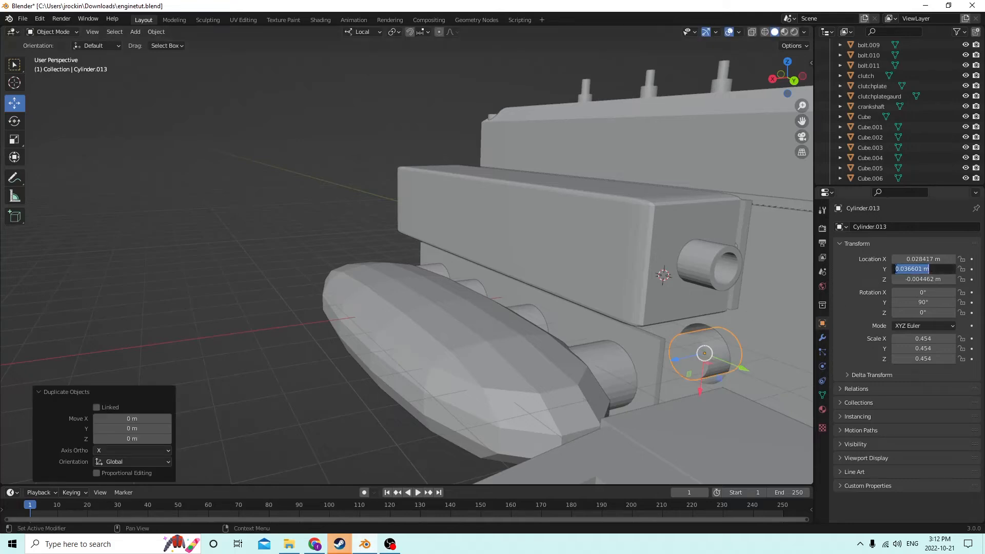
{"action": "type", "text": "-"}
{"action": "key", "text": "Return"}
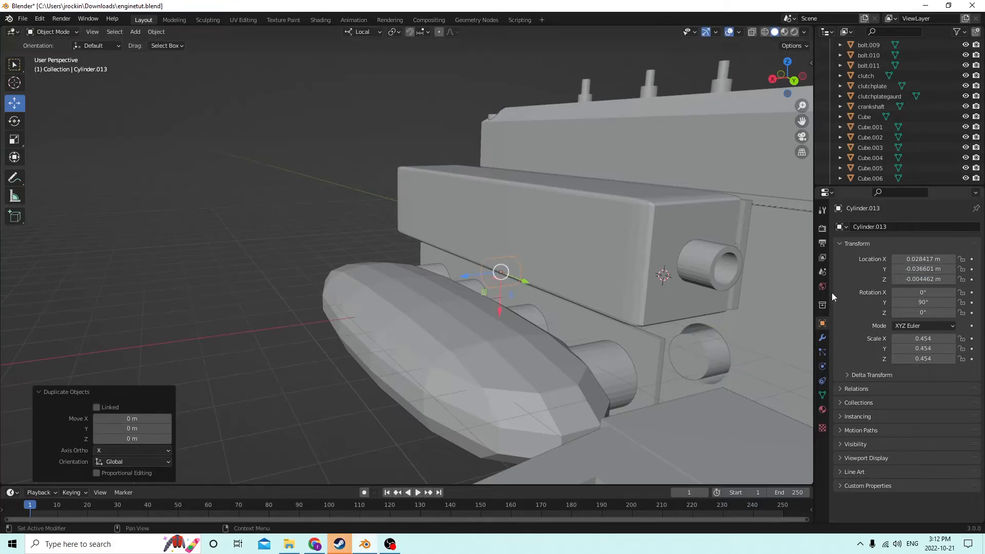
{"action": "middle_click_drag", "start_coordinate": [649, 285], "coordinate": [458, 248]}
{"action": "scroll", "coordinate": [642, 254], "scroll_direction": "down", "scroll_amount": 3}
{"action": "scroll", "coordinate": [638, 246], "scroll_direction": "up", "scroll_amount": 3}
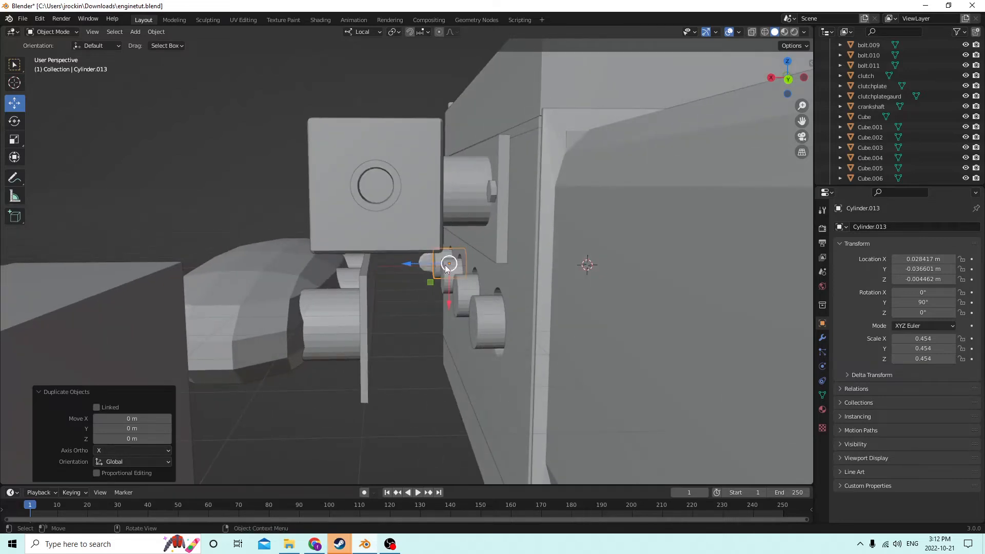
Select all four small cylinders and move them about 0.0259 m along local Z, away from the engine to the manifold's mounting plate
{"action": "left_click", "coordinate": [461, 280]}
{"action": "middle_click_drag", "start_coordinate": [491, 314], "coordinate": [480, 334]}
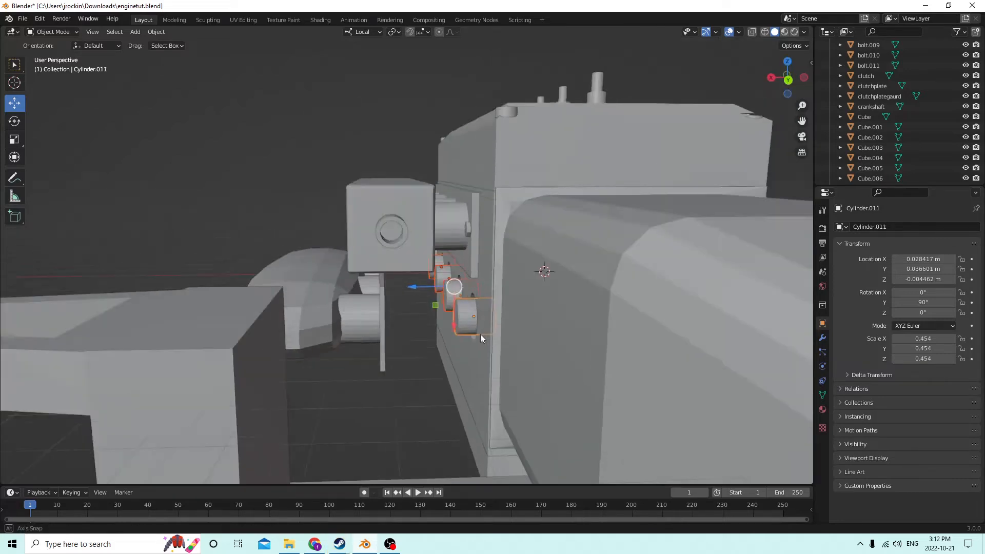
{"action": "left_click", "coordinate": [481, 385]}
{"action": "left_click_drag", "start_coordinate": [431, 333], "coordinate": [330, 339]}
{"action": "mouse_move", "coordinate": [337, 331]}
{"action": "middle_mouse_down"}
{"action": "mouse_move", "coordinate": [337, 299]}
{"action": "mouse_move", "coordinate": [343, 316]}
{"action": "middle_mouse_up"}
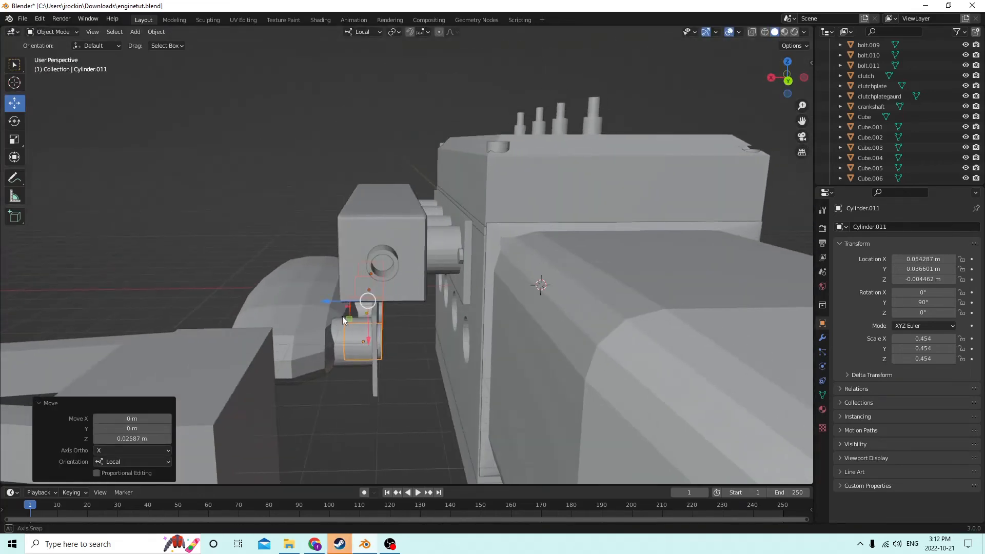
{"action": "middle_click_drag", "start_coordinate": [350, 357], "coordinate": [351, 332]}
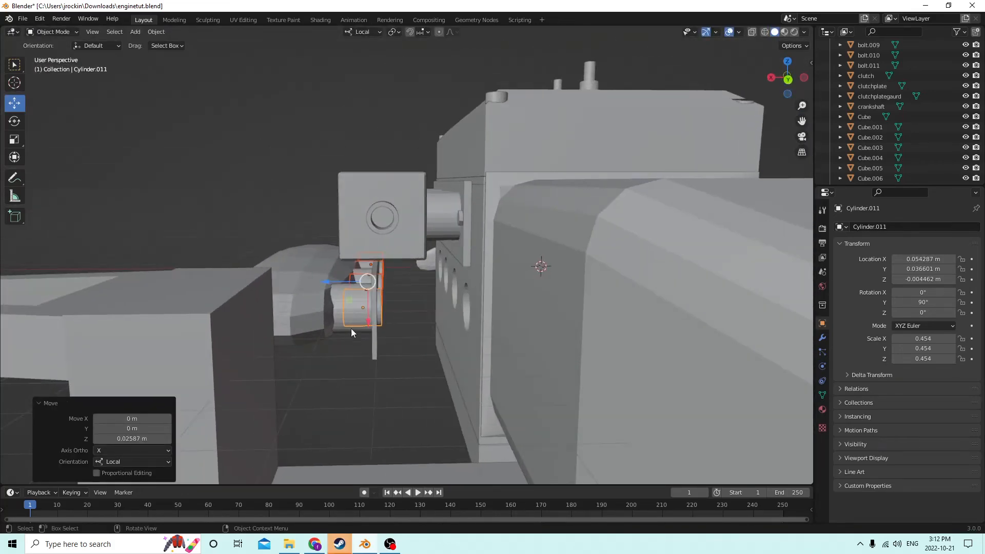
Stretch the four cylinders along local Z to a scale of about 1.213 and shift them farther outward through the mounting plate
{"action": "left_click", "coordinate": [15, 140]}
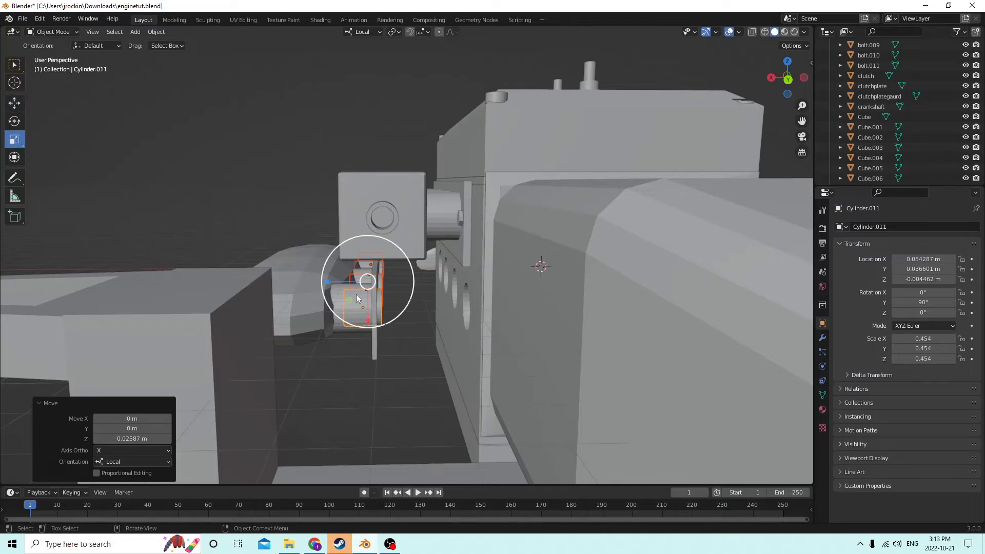
{"action": "left_click_drag", "start_coordinate": [328, 282], "coordinate": [252, 277]}
{"action": "middle_click_drag", "start_coordinate": [293, 274], "coordinate": [374, 336]}
{"action": "key", "text": "Tab"}
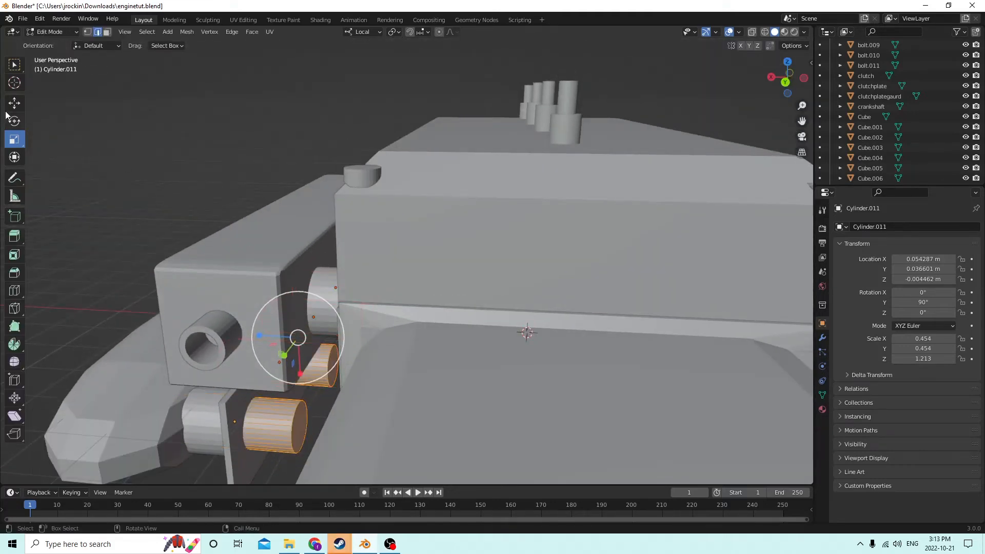
{"action": "key", "text": "Tab"}
{"action": "left_click", "coordinate": [14, 104]}
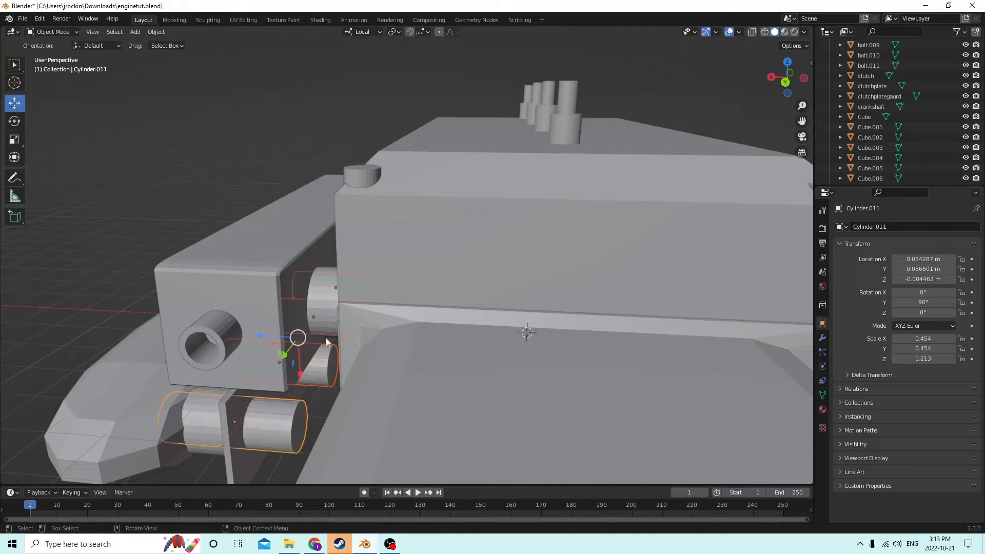
{"action": "left_click_drag", "start_coordinate": [256, 341], "coordinate": [236, 311]}
{"action": "middle_click_drag", "start_coordinate": [236, 311], "coordinate": [265, 309]}
Cut the four cylinders out of the manifold's mounting plate with Bool Tool's Auto Boolean Difference
{"action": "left_click", "coordinate": [310, 262], "text": "shift"}
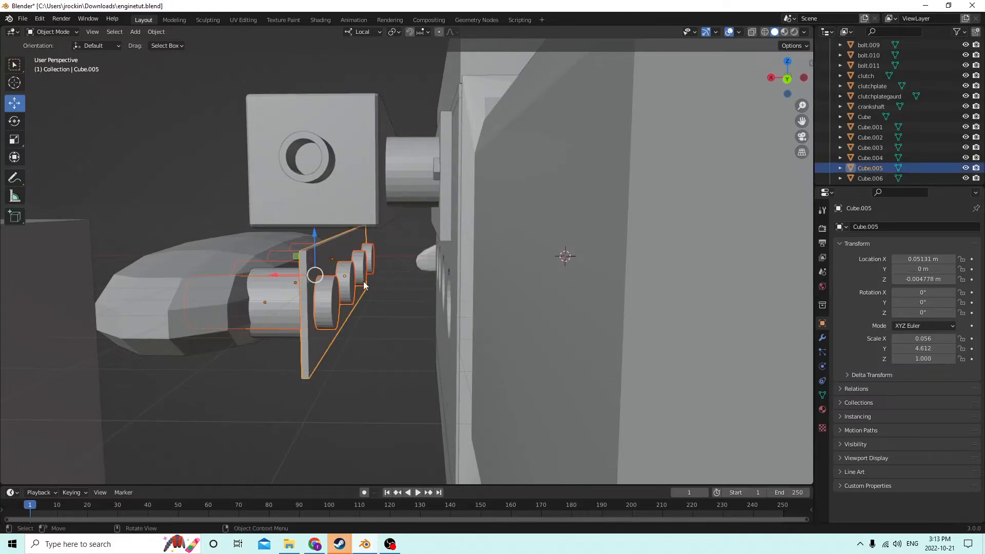
{"action": "left_click", "coordinate": [156, 32]}
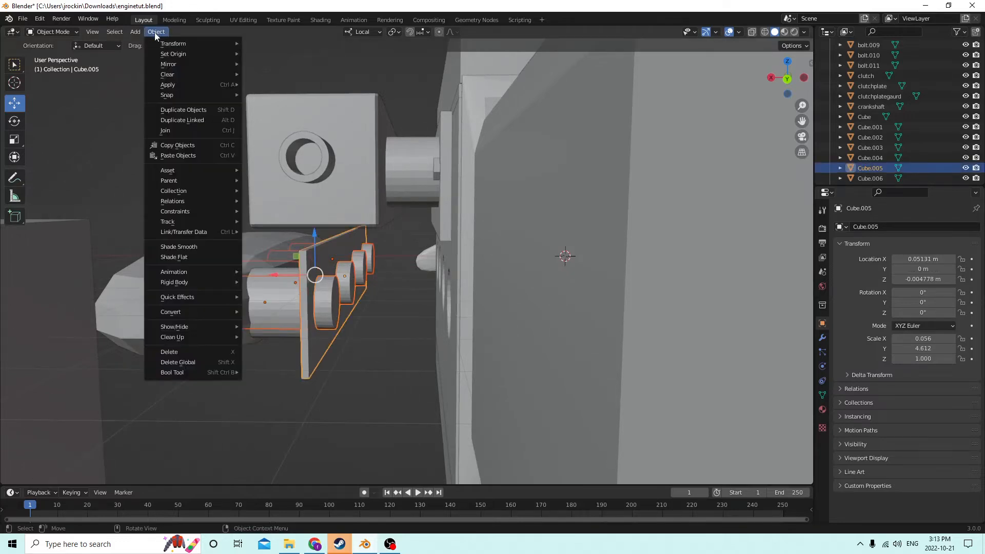
{"action": "mouse_move", "coordinate": [183, 374]}
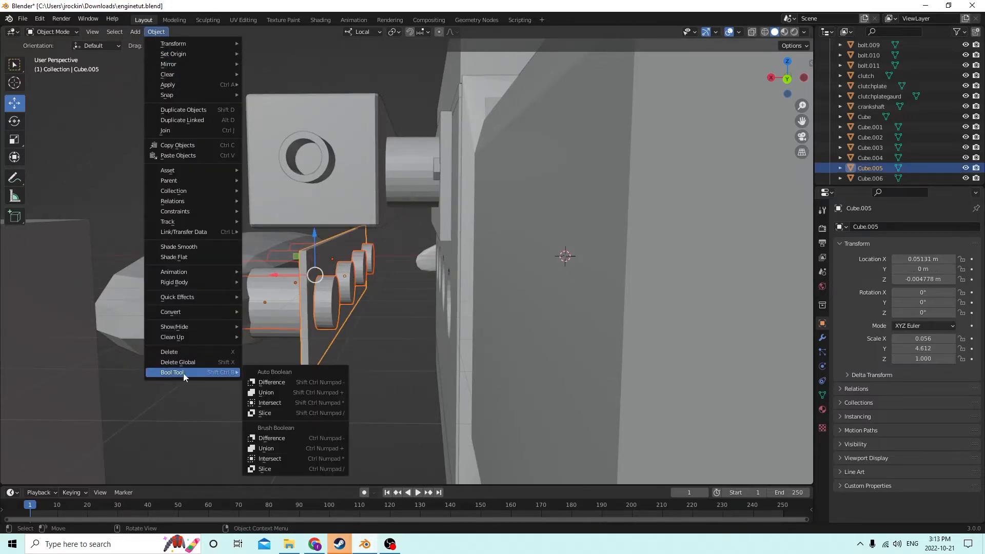
{"action": "left_click", "coordinate": [285, 383]}
{"action": "middle_click_drag", "start_coordinate": [328, 324], "coordinate": [257, 329]}
{"action": "left_click", "coordinate": [305, 229]}
{"action": "left_click", "coordinate": [420, 339]}
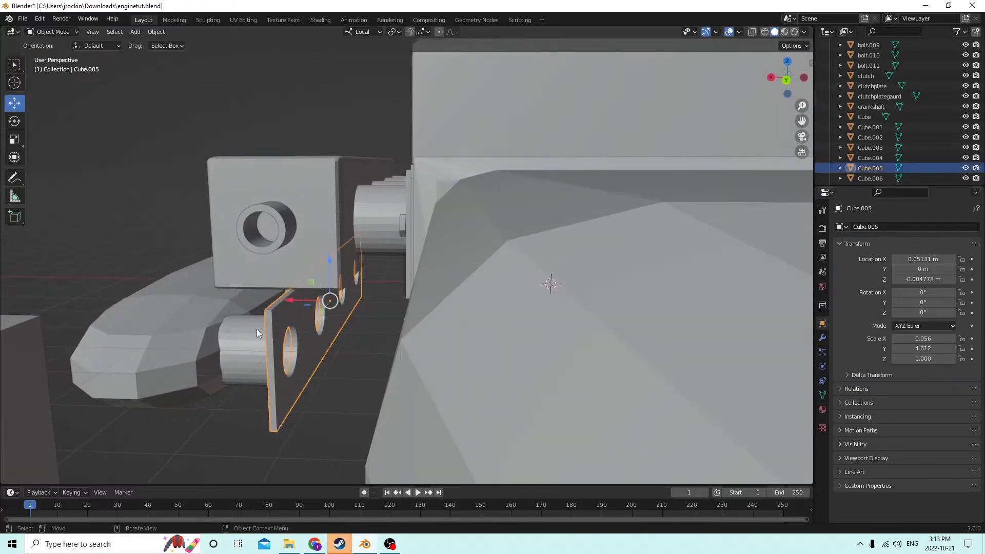
Select the rounded manifold with its mounting plate and pipe stubs and move them about 0.0219 m along local X toward the engine
{"action": "middle_click_drag", "start_coordinate": [196, 322], "coordinate": [371, 246]}
{"action": "left_click", "coordinate": [371, 249]}
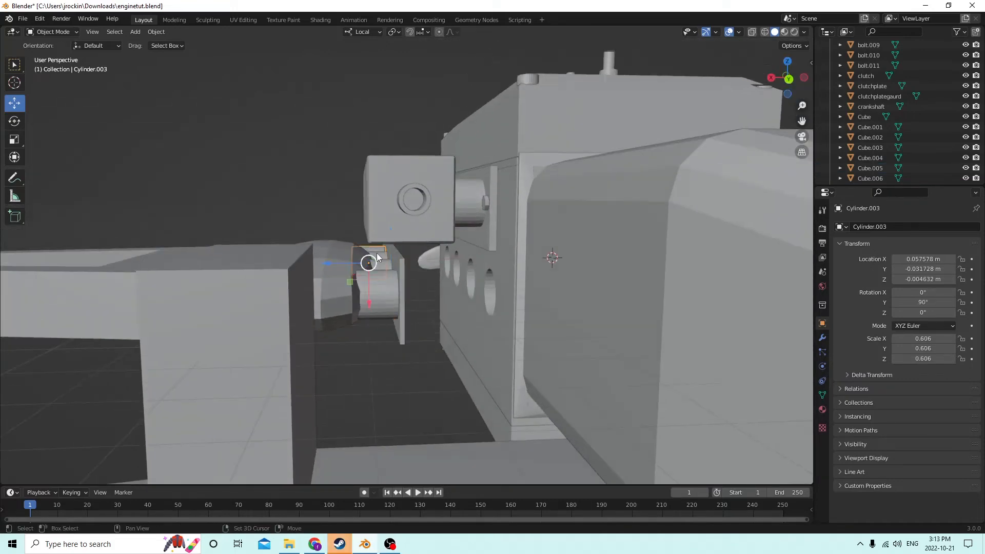
{"action": "left_click", "coordinate": [377, 253]}
{"action": "left_click", "coordinate": [401, 267]}
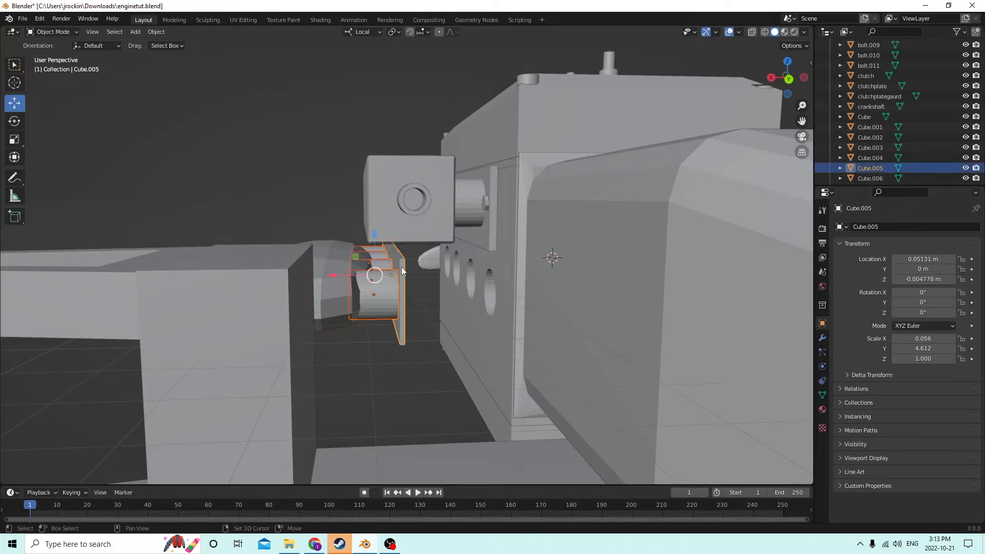
{"action": "middle_click_drag", "start_coordinate": [402, 267], "coordinate": [405, 290]}
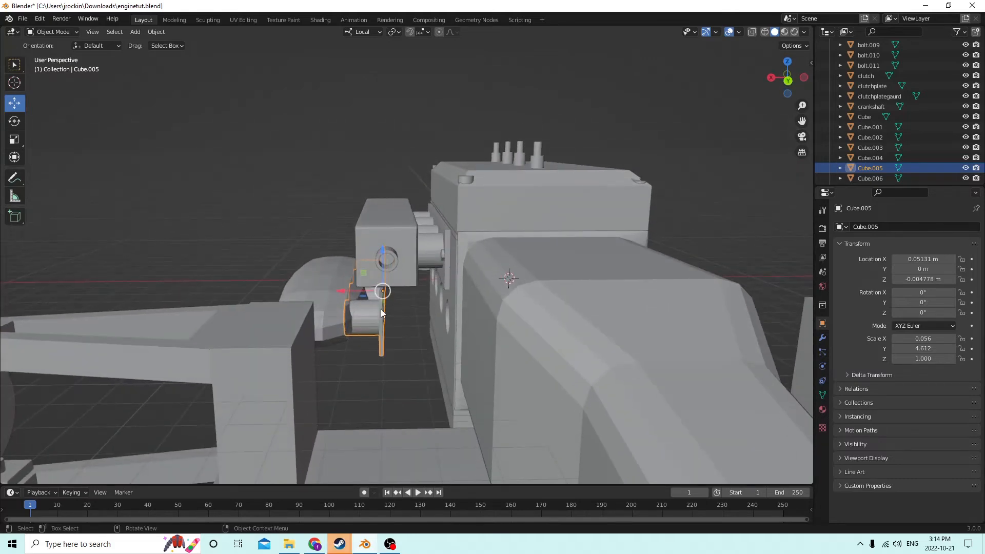
{"action": "left_click", "coordinate": [328, 294], "text": "shift"}
{"action": "key", "text": "g"}
{"action": "key", "text": "x"}
{"action": "key", "text": "x"}
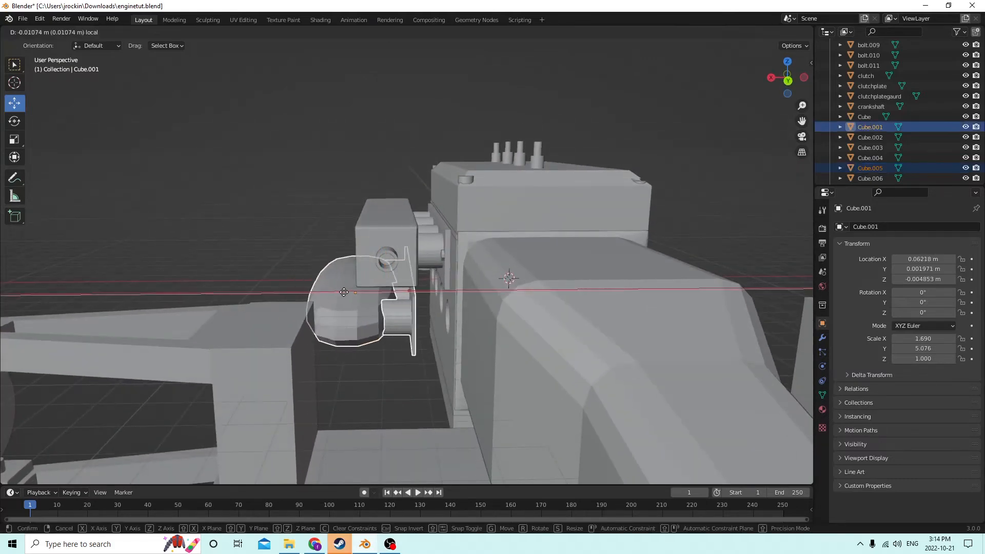
{"action": "left_click", "coordinate": [369, 291]}
Add a mesh cylinder and move it about 0.0522 m along Y to the rounded manifold's end facing the transmission
{"action": "middle_click_drag", "start_coordinate": [370, 291], "coordinate": [604, 158]}
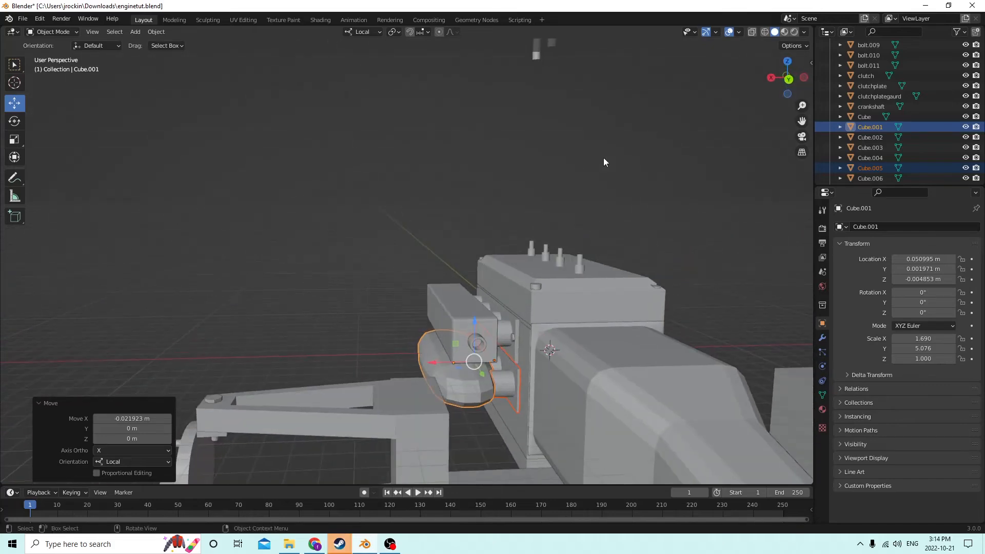
{"action": "left_click_drag", "start_coordinate": [801, 122], "coordinate": [801, 16]}
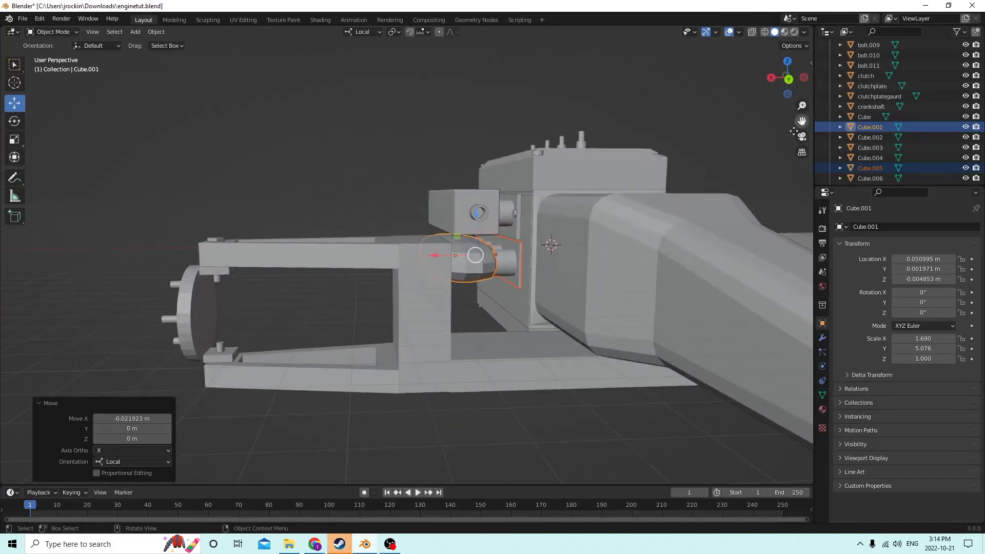
{"action": "middle_click_drag", "start_coordinate": [673, 240], "coordinate": [635, 251]}
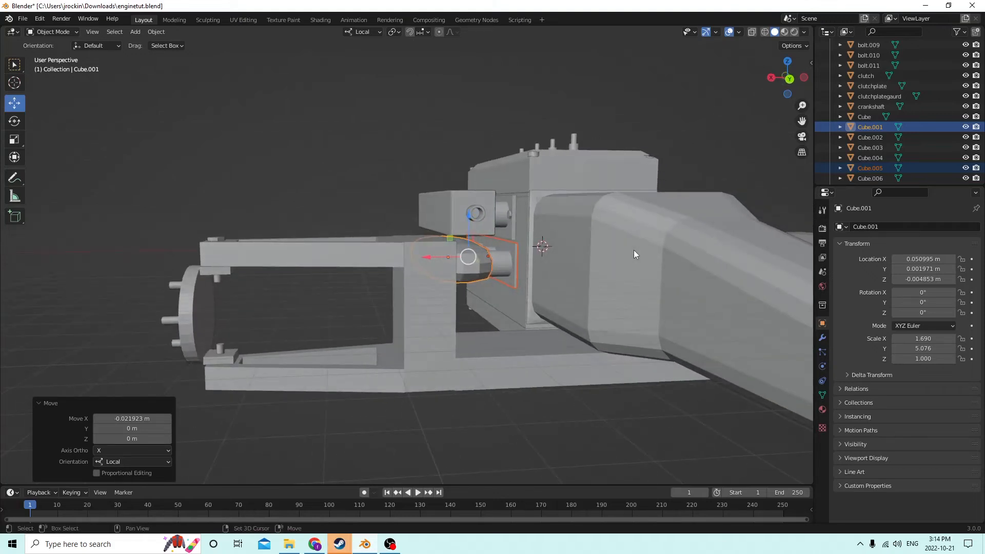
{"action": "key", "text": "shift+a"}
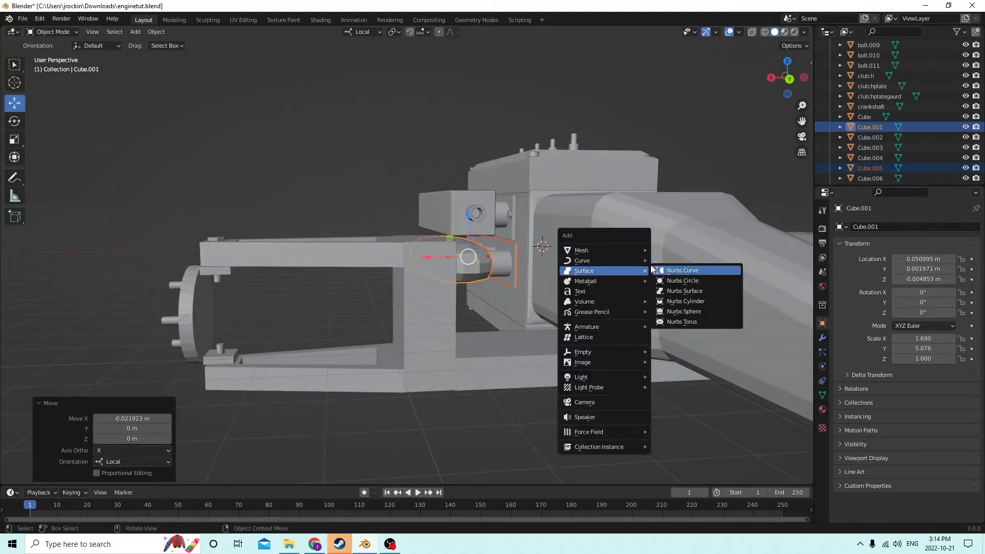
{"action": "mouse_move", "coordinate": [627, 252]}
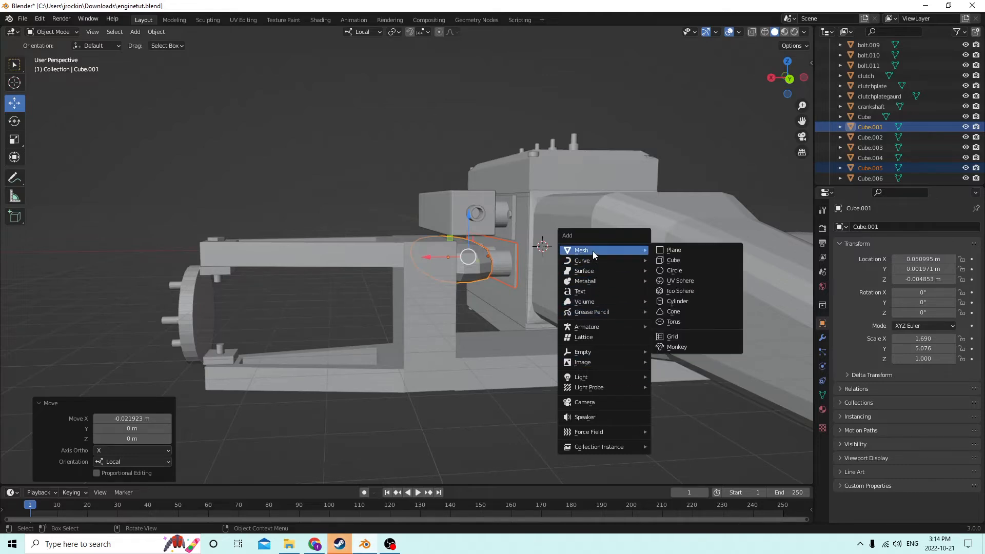
{"action": "left_click", "coordinate": [673, 301]}
{"action": "middle_click_drag", "start_coordinate": [672, 301], "coordinate": [449, 162]}
{"action": "left_click_drag", "start_coordinate": [440, 151], "coordinate": [478, 238]}
{"action": "middle_click_drag", "start_coordinate": [477, 235], "coordinate": [556, 242]}
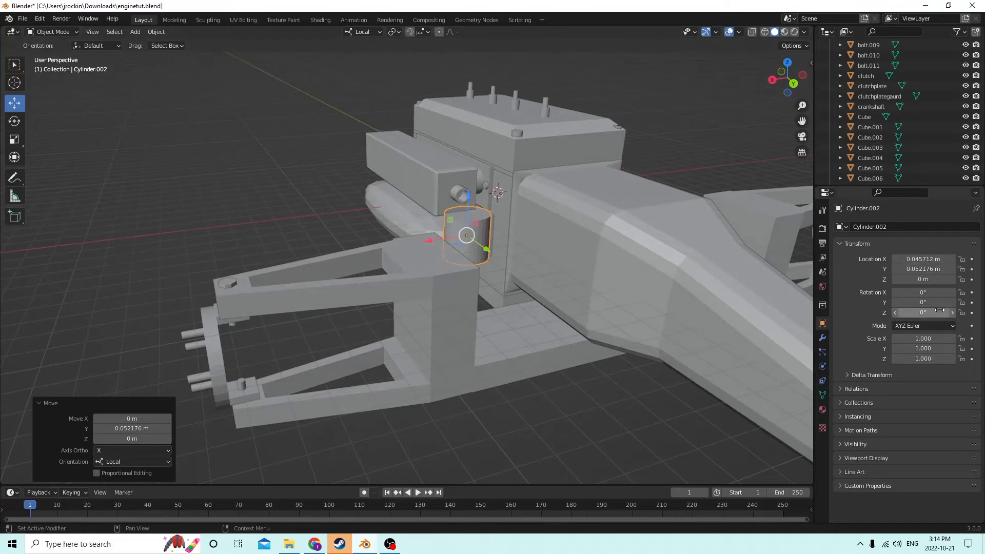
Set the new cylinder's X rotation to 90° and lower it about 0.0026 m
{"action": "left_click", "coordinate": [927, 294]}
{"action": "type", "text": "90"}
{"action": "key", "text": "Return"}
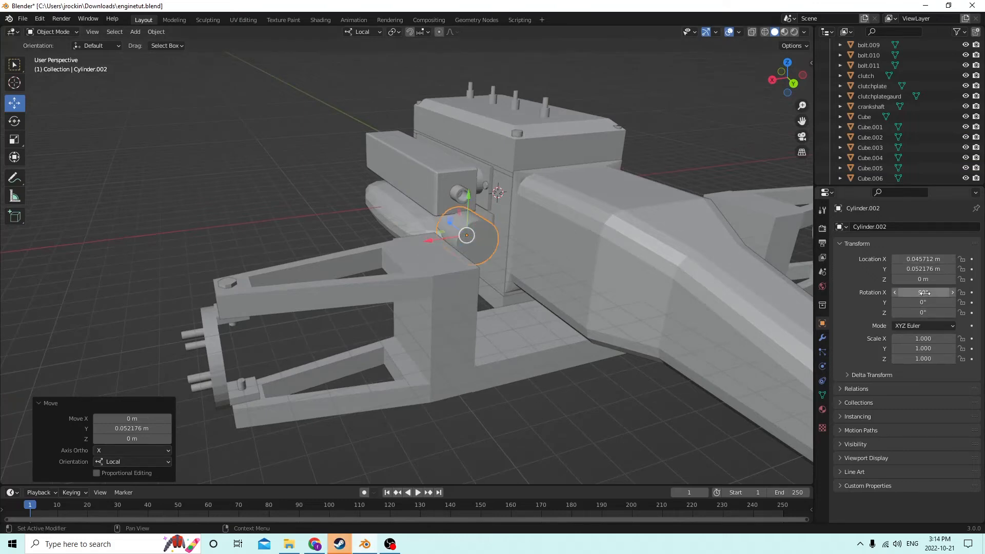
{"action": "left_click_drag", "start_coordinate": [475, 193], "coordinate": [462, 196]}
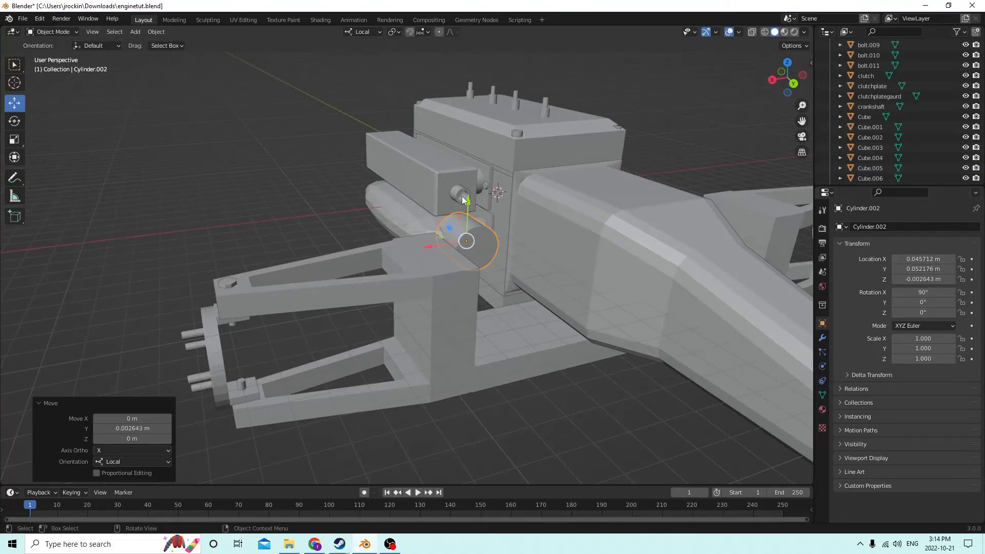
Scale the cylinder down uniformly to about 0.478
{"action": "middle_click_drag", "start_coordinate": [462, 196], "coordinate": [470, 197]}
{"action": "key", "text": "s"}
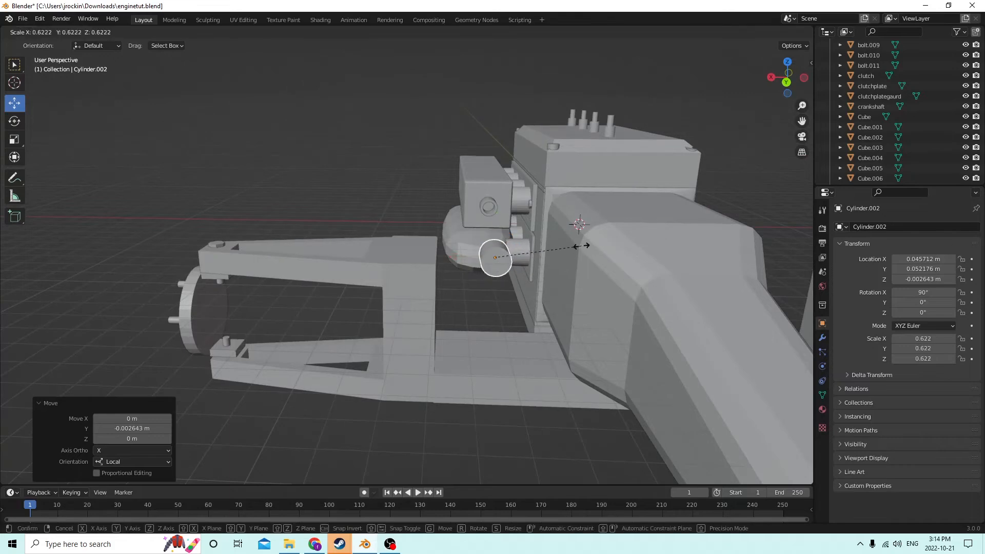
{"action": "left_click", "coordinate": [558, 245]}
{"action": "middle_click_drag", "start_coordinate": [558, 246], "coordinate": [526, 230]}
{"action": "scroll", "coordinate": [524, 236], "scroll_direction": "up", "scroll_amount": 2}
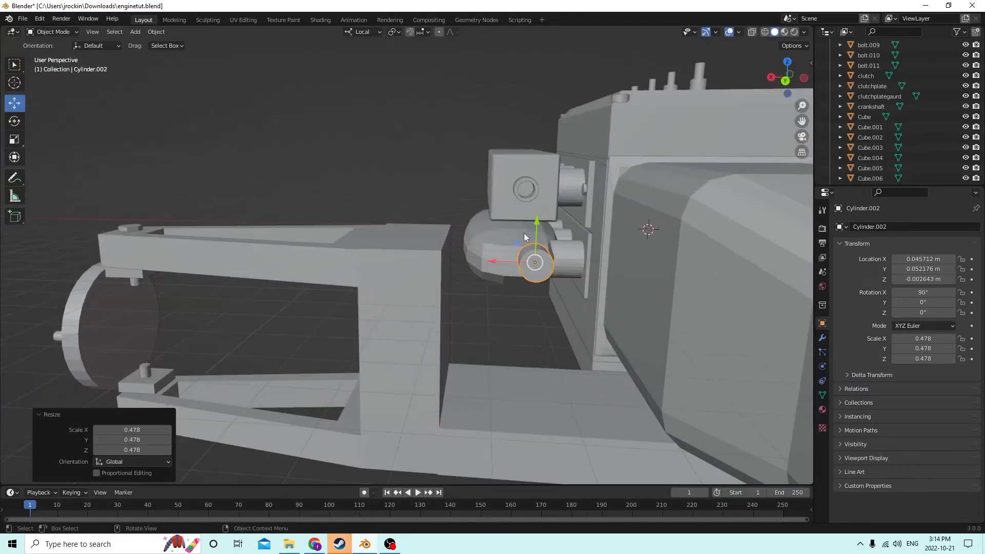
Align the cylinder with the manifold's end by moving it about 0.0047 m along X, 0.0016 m down and 0.002 m toward the manifold
{"action": "left_click_drag", "start_coordinate": [504, 255], "coordinate": [505, 269]}
{"action": "middle_click_drag", "start_coordinate": [505, 269], "coordinate": [547, 286]}
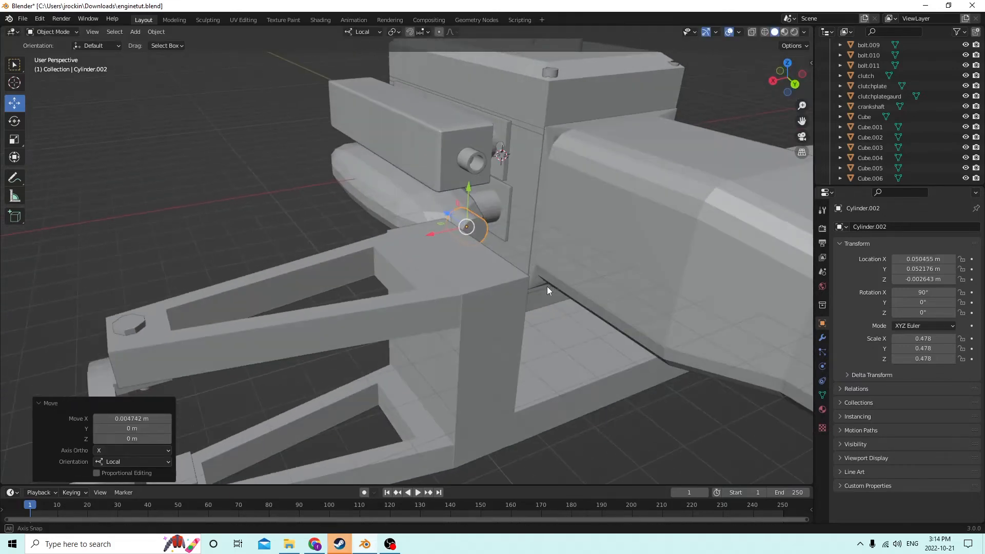
{"action": "left_click_drag", "start_coordinate": [471, 181], "coordinate": [471, 195]}
{"action": "middle_click_drag", "start_coordinate": [471, 195], "coordinate": [377, 226]}
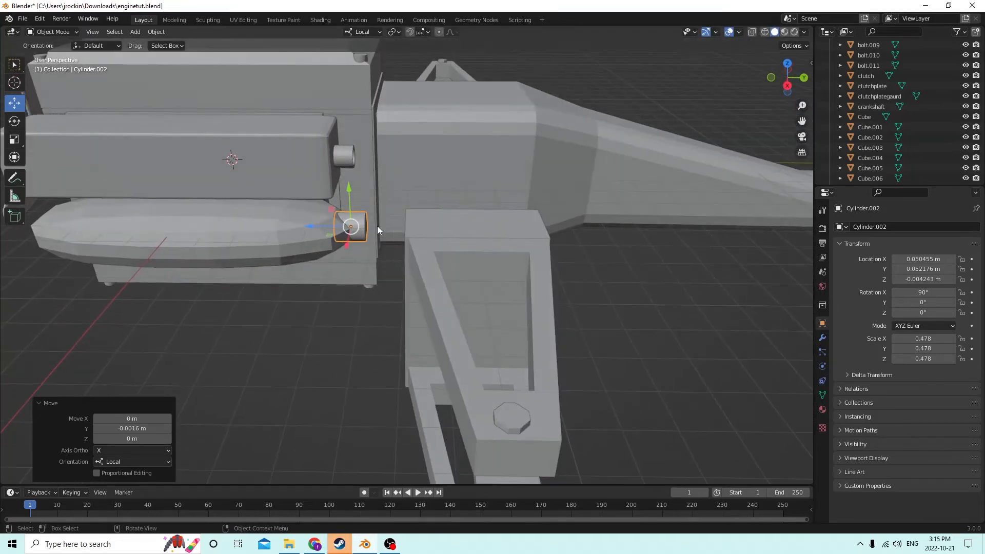
{"action": "left_click_drag", "start_coordinate": [319, 229], "coordinate": [334, 219]}
{"action": "middle_click_drag", "start_coordinate": [334, 218], "coordinate": [307, 204]}
Stretch the cylinder along local Z to a scale of about 3.806 and move it about 0.0429 m away from the manifold
{"action": "left_click", "coordinate": [14, 138]}
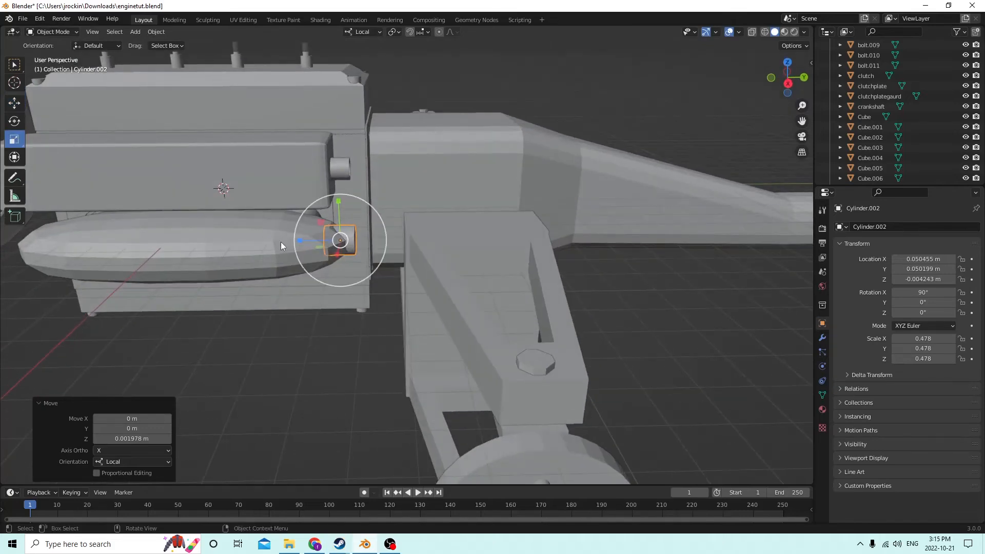
{"action": "left_click_drag", "start_coordinate": [300, 239], "coordinate": [18, 236]}
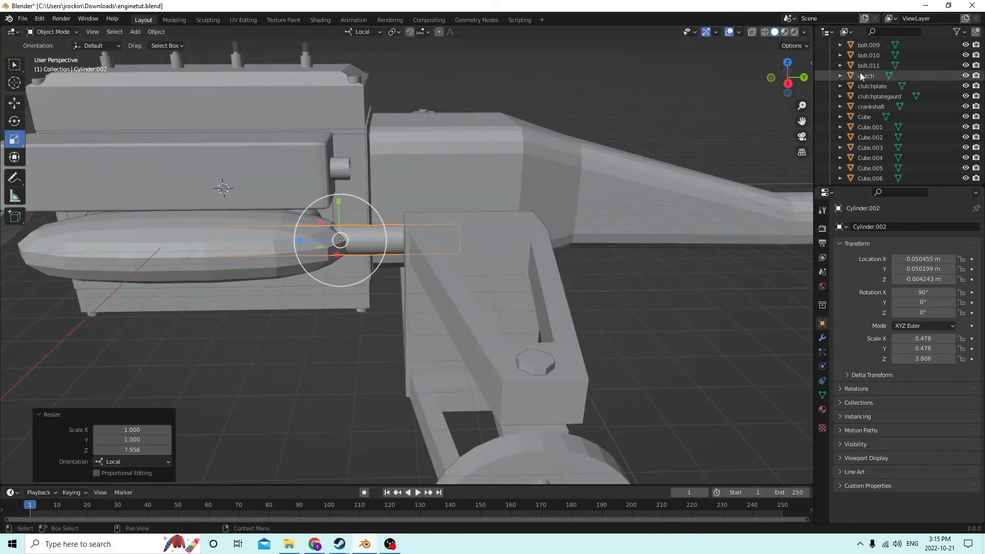
{"action": "left_click", "coordinate": [14, 102]}
{"action": "left_click_drag", "start_coordinate": [481, 242], "coordinate": [463, 234]}
{"action": "middle_click_drag", "start_coordinate": [452, 214], "coordinate": [440, 229]}
{"action": "key", "text": "Tab"}
{"action": "left_click", "coordinate": [445, 199]}
{"action": "key", "text": "Tab"}
{"action": "left_click", "coordinate": [518, 261]}
{"action": "mouse_move", "coordinate": [518, 260]}
{"action": "middle_mouse_down"}
{"action": "mouse_move", "coordinate": [525, 284]}
{"action": "mouse_move", "coordinate": [520, 263]}
{"action": "middle_mouse_up"}
{"action": "left_click_drag", "start_coordinate": [473, 211], "coordinate": [529, 257]}
{"action": "middle_click_drag", "start_coordinate": [528, 258], "coordinate": [512, 230]}
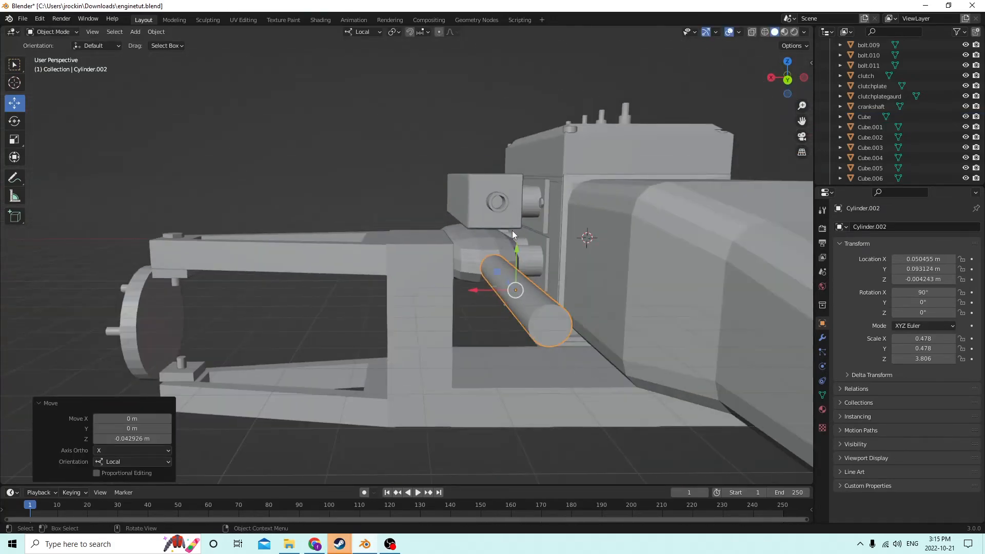
{"action": "left_click", "coordinate": [545, 319]}
{"action": "middle_click_drag", "start_coordinate": [541, 282], "coordinate": [559, 321]}
{"action": "left_click", "coordinate": [551, 329]}
{"action": "key", "text": "Tab"}
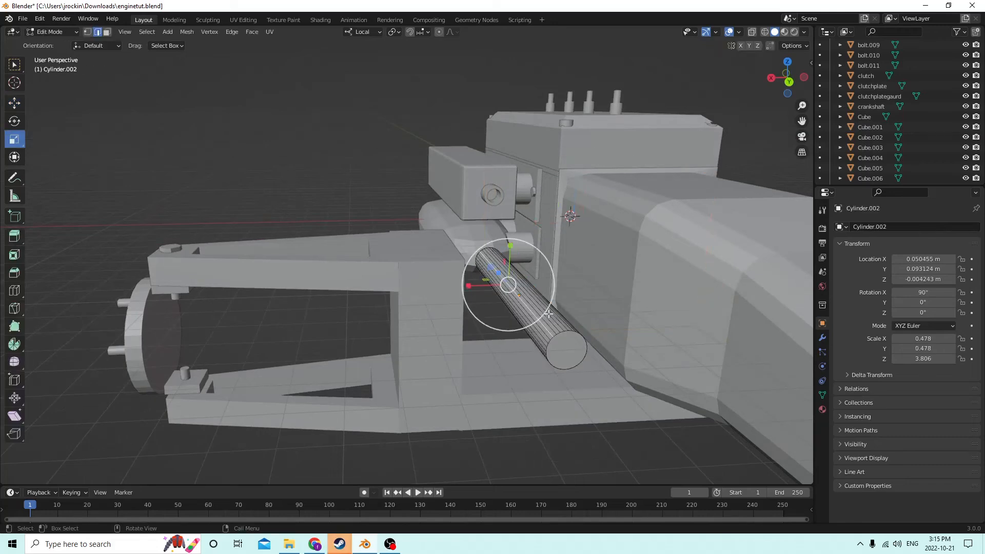
{"action": "key", "text": "Tab"}
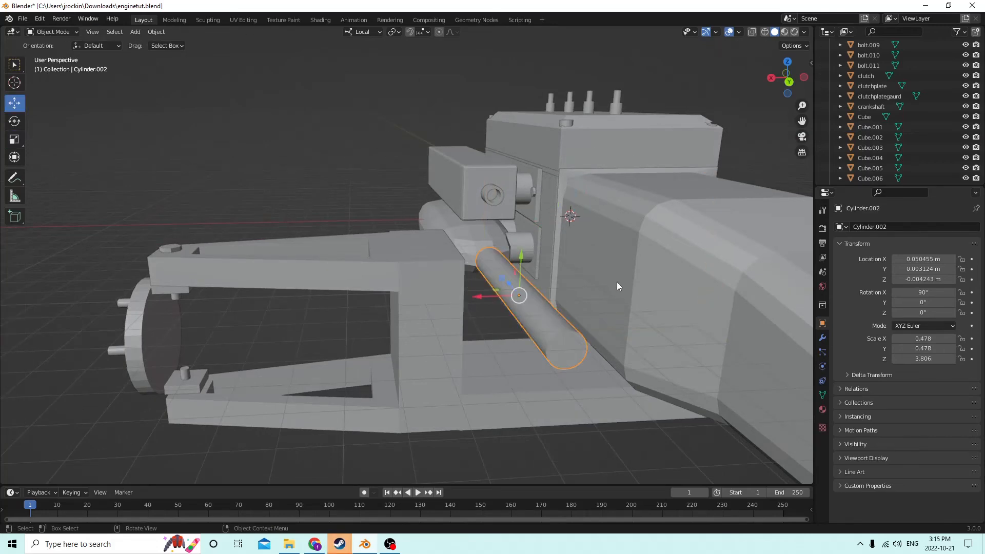
Duplicate the long cylinder in place and stretch the copy along local Z to a scale of about 4.634
{"action": "key", "text": "shift+d"}
{"action": "key", "text": "Escape"}
{"action": "middle_click_drag", "start_coordinate": [676, 245], "coordinate": [623, 255]}
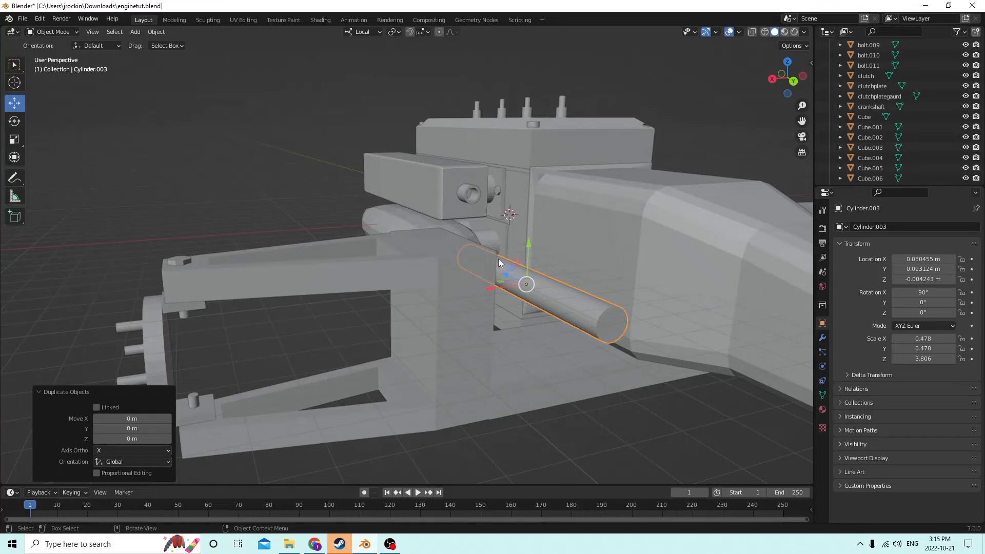
{"action": "left_click", "coordinate": [15, 141]}
{"action": "middle_click_drag", "start_coordinate": [367, 141], "coordinate": [425, 180]}
{"action": "left_click_drag", "start_coordinate": [465, 229], "coordinate": [457, 225]}
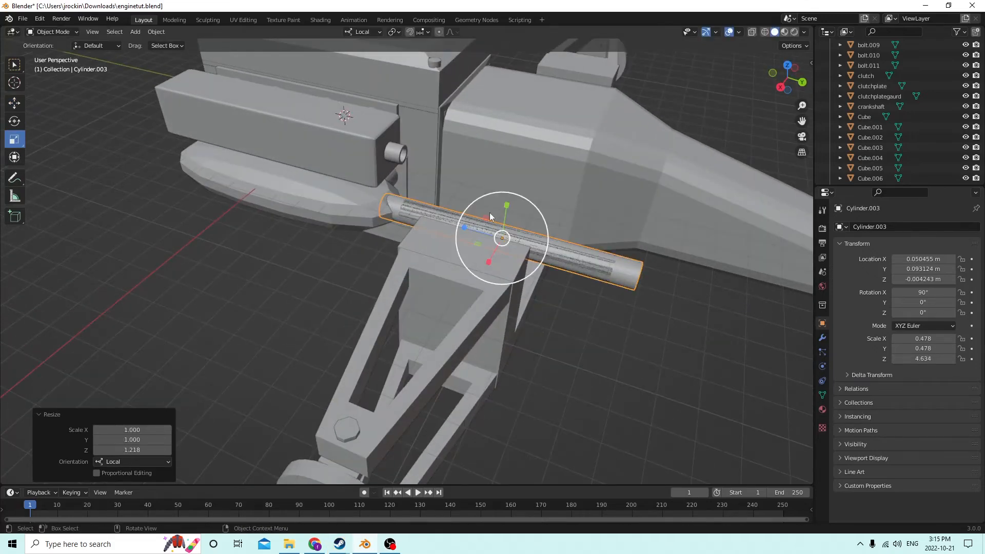
Shrink the copied cylinder uniformly by a factor of about 0.791, and lengthen it along local Z to a scale of about 4.009
{"action": "middle_click_drag", "start_coordinate": [490, 213], "coordinate": [638, 194]}
{"action": "key", "text": "s"}
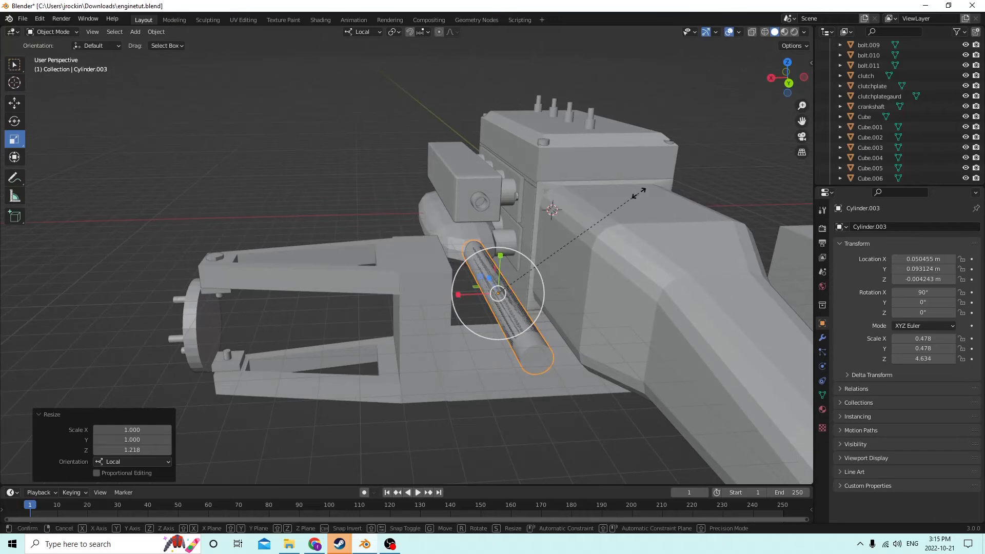
{"action": "left_click", "coordinate": [600, 200]}
{"action": "middle_click_drag", "start_coordinate": [428, 165], "coordinate": [511, 198]}
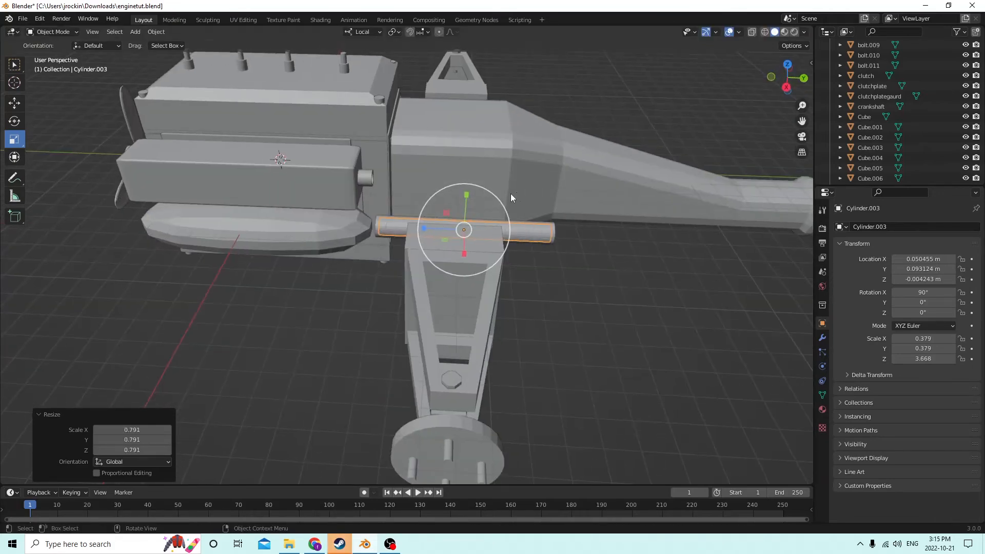
{"action": "key", "text": "s"}
{"action": "key", "text": "z"}
{"action": "left_click", "coordinate": [416, 227]}
{"action": "middle_click_drag", "start_coordinate": [415, 227], "coordinate": [496, 206]}
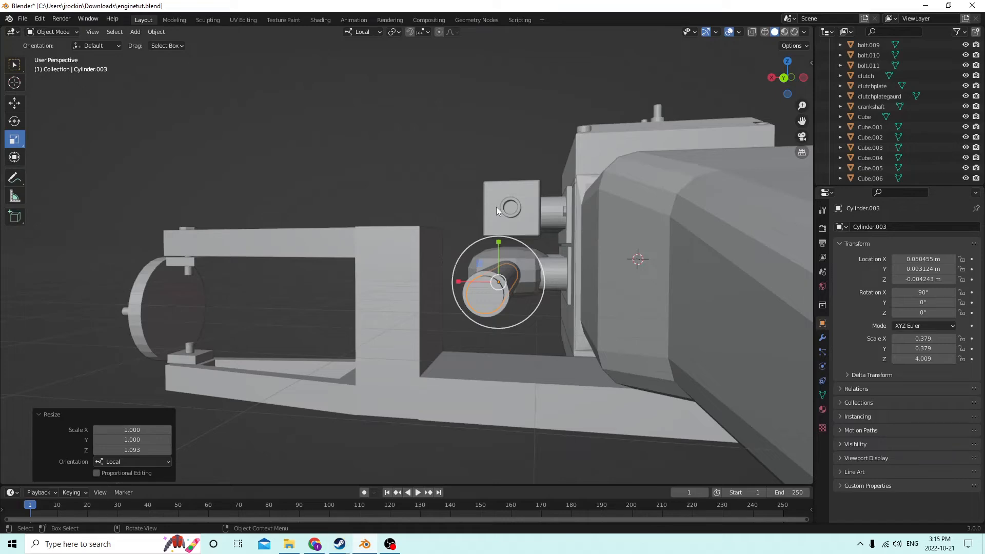
{"action": "middle_click_drag", "start_coordinate": [430, 211], "coordinate": [533, 241]}
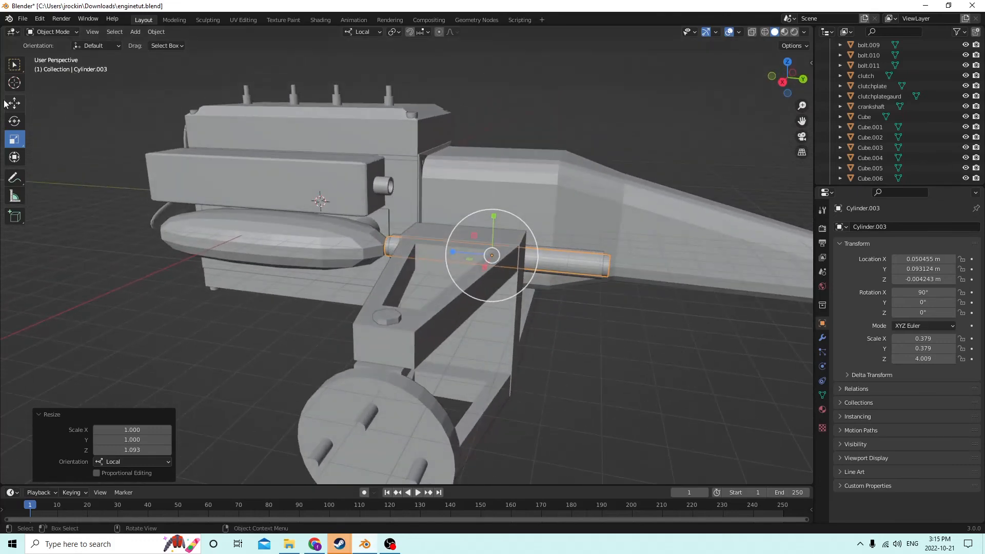
Hollow the outer cylinder into a pipe by subtracting the inner one with Bool Tool's Auto Boolean Difference
{"action": "middle_click_drag", "start_coordinate": [417, 141], "coordinate": [585, 334]}
{"action": "left_click", "coordinate": [582, 345]}
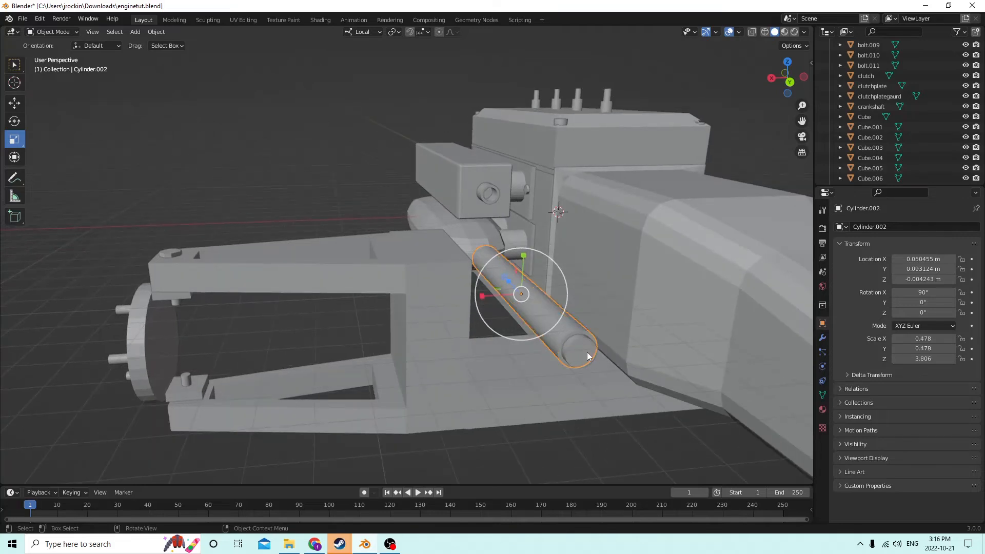
{"action": "left_click", "coordinate": [588, 356]}
{"action": "left_click", "coordinate": [593, 354]}
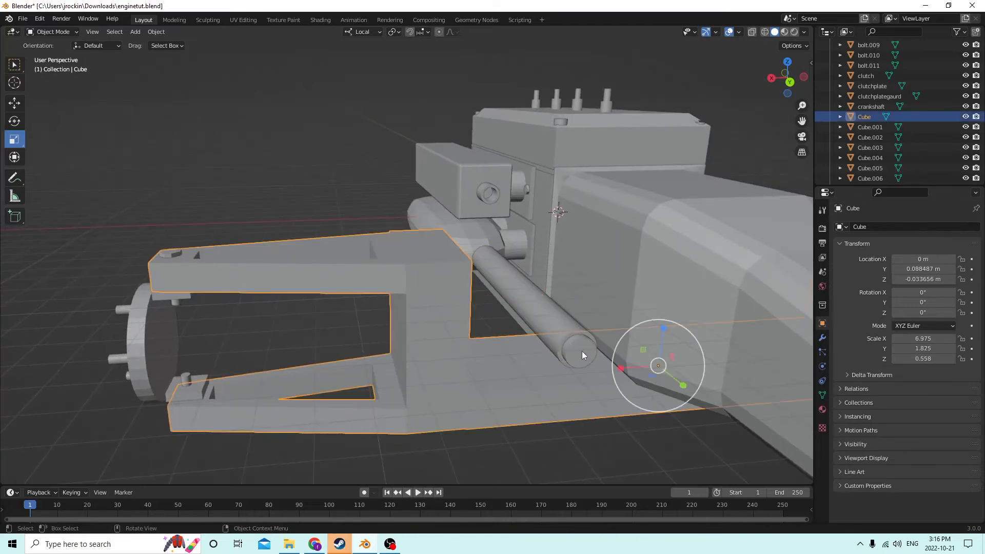
{"action": "left_click", "coordinate": [578, 351]}
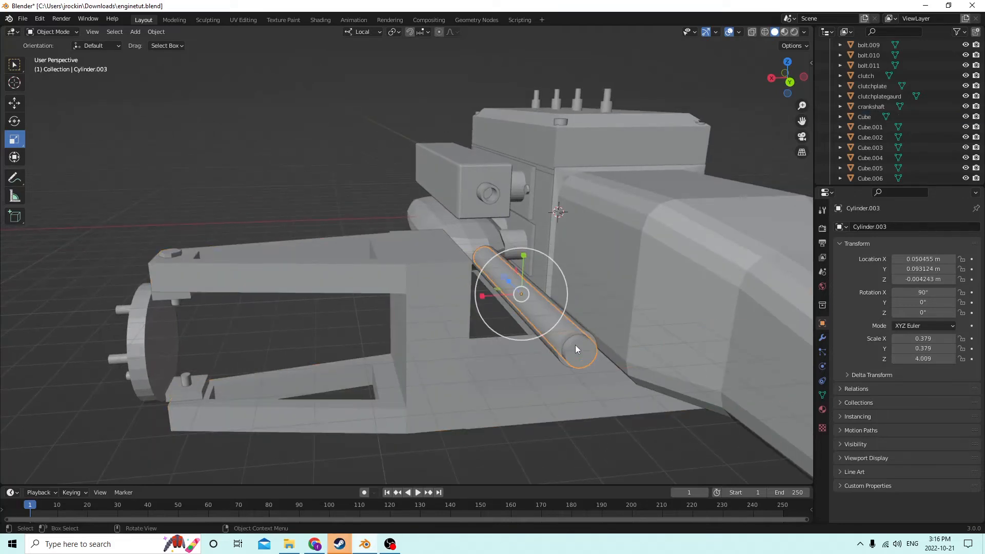
{"action": "left_click", "coordinate": [470, 243]}
{"action": "middle_click_drag", "start_coordinate": [470, 243], "coordinate": [464, 35]}
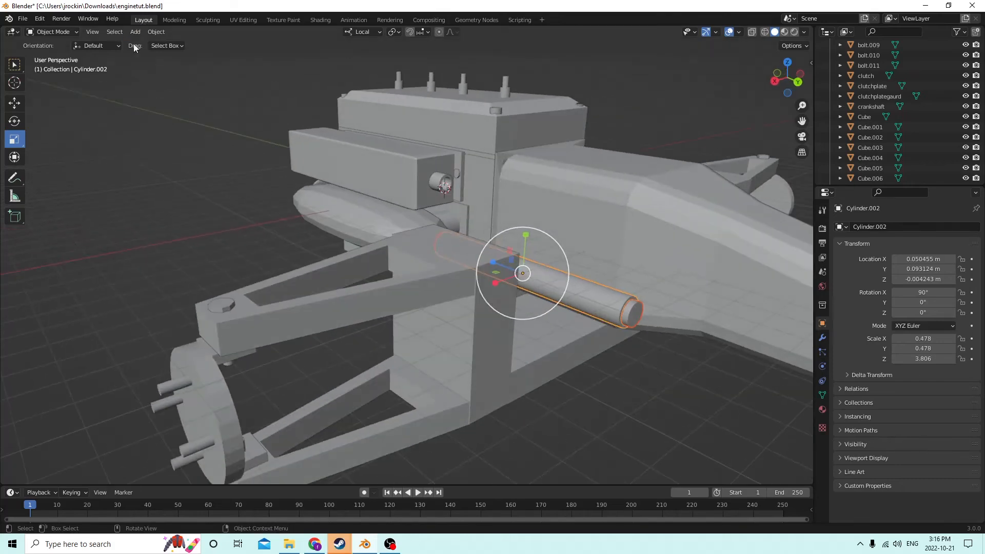
{"action": "left_click", "coordinate": [156, 32]}
{"action": "mouse_move", "coordinate": [192, 372]}
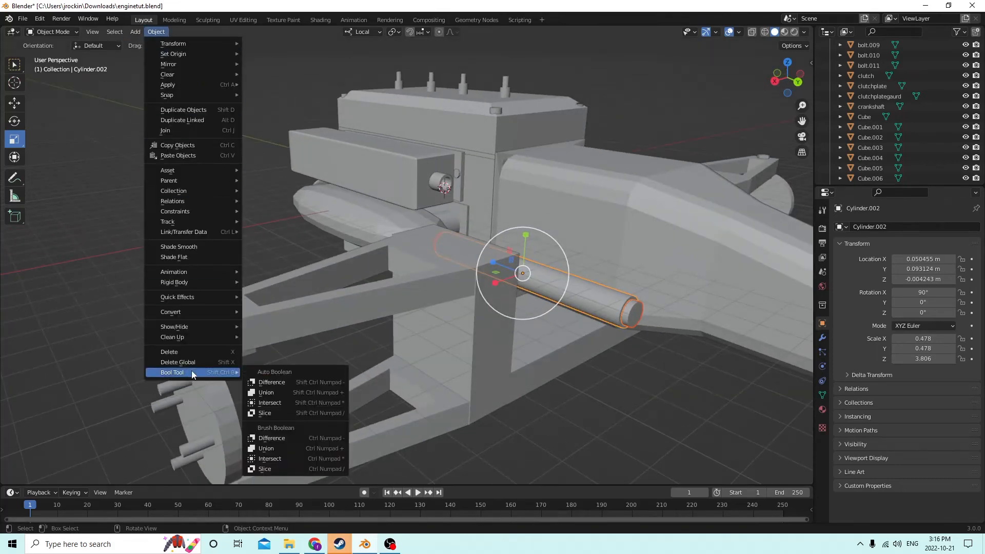
{"action": "left_click", "coordinate": [266, 383]}
{"action": "middle_click_drag", "start_coordinate": [361, 311], "coordinate": [443, 294]}
{"action": "middle_click_drag", "start_coordinate": [527, 245], "coordinate": [519, 186]}
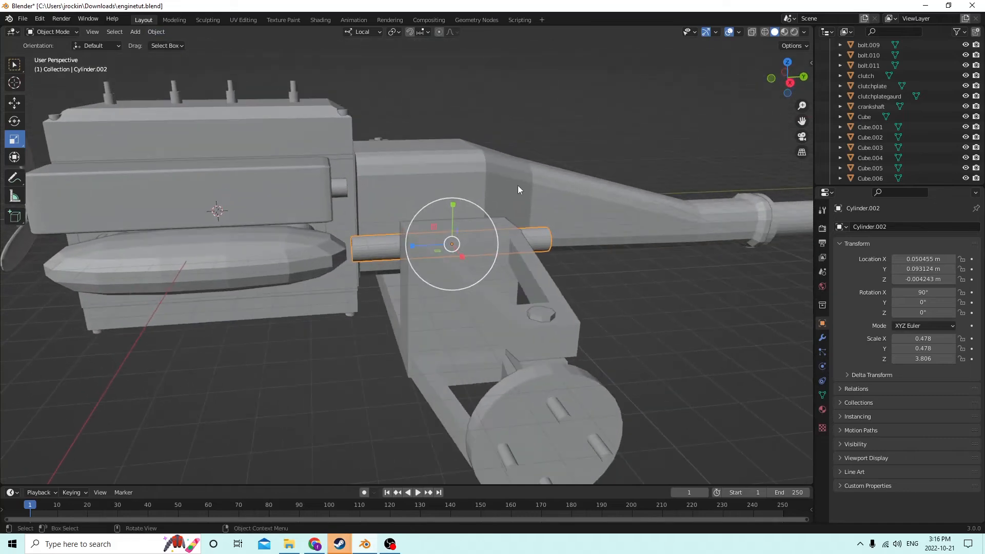
{"action": "key", "text": "Tab"}
{"action": "middle_click_drag", "start_coordinate": [389, 163], "coordinate": [329, 150]}
{"action": "key", "text": "Tab"}
Lower the hollow pipe about 0.006 m along its local Y axis
{"action": "left_click", "coordinate": [16, 106]}
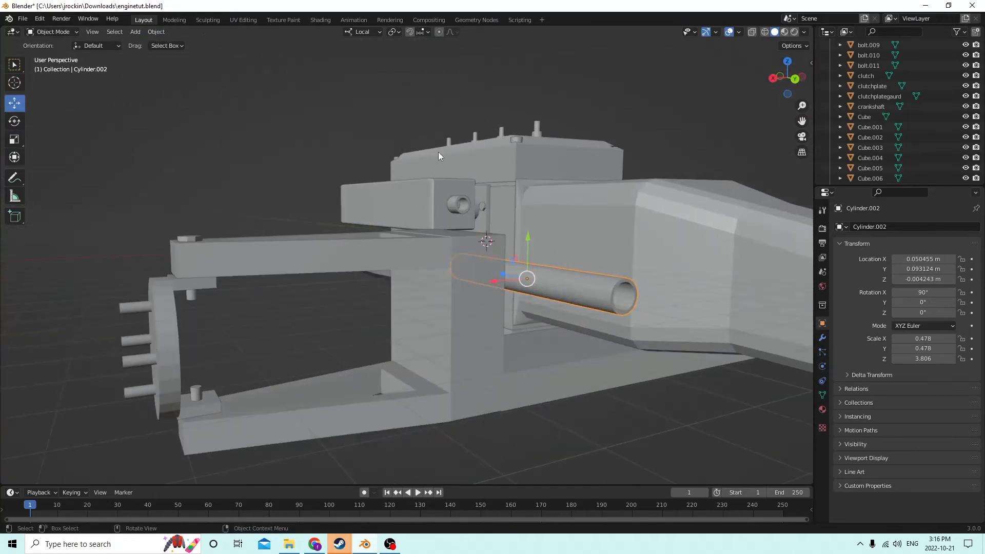
{"action": "middle_click_drag", "start_coordinate": [440, 153], "coordinate": [525, 211]}
{"action": "left_click_drag", "start_coordinate": [524, 237], "coordinate": [525, 266]}
{"action": "middle_click_drag", "start_coordinate": [526, 266], "coordinate": [595, 277]}
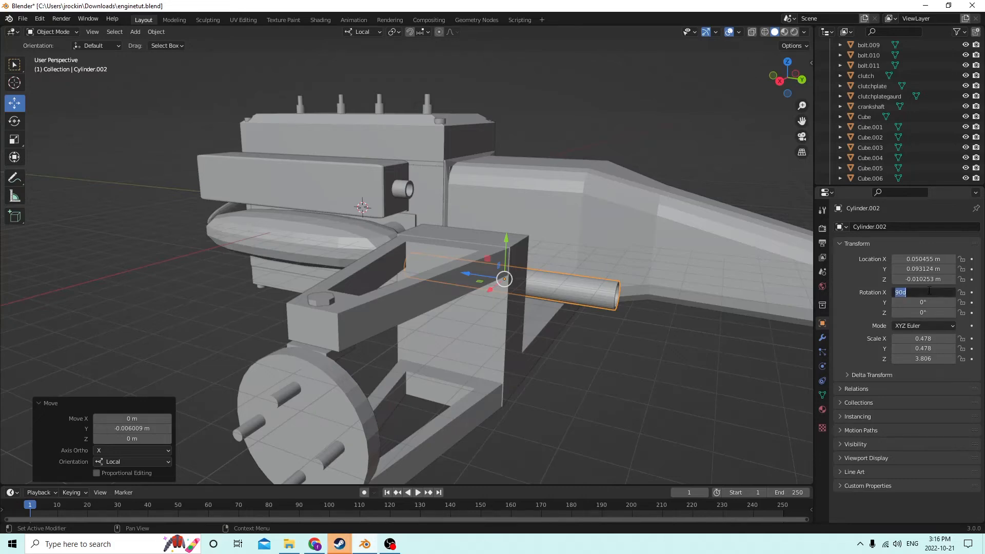
Tilt the hollow pipe by setting its X rotation to 75°
{"action": "key", "text": "Return"}
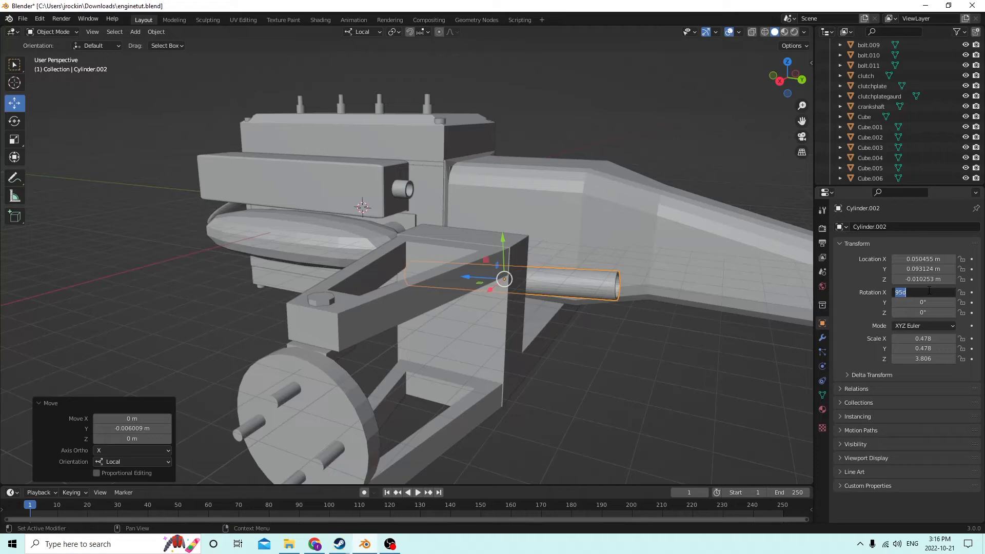
{"action": "key", "text": "Return"}
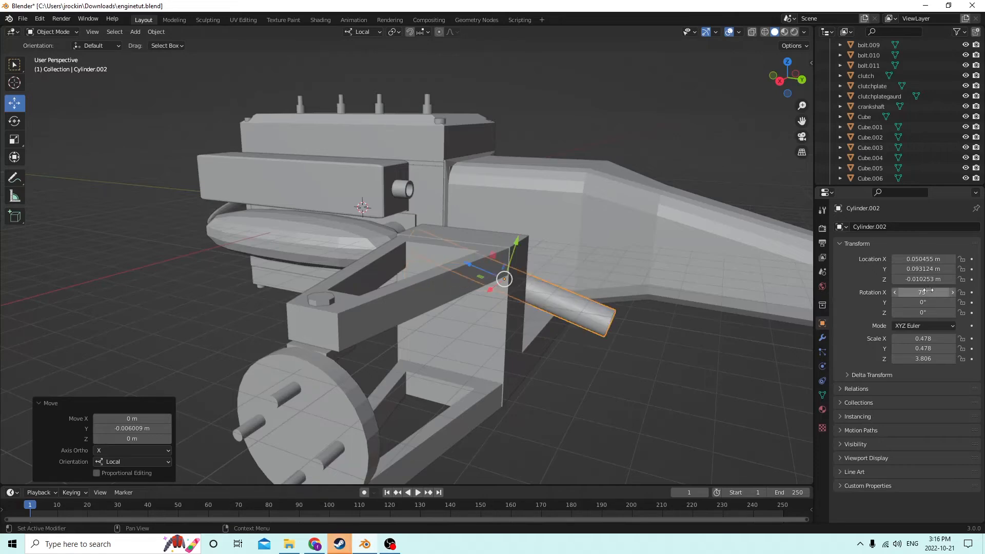
{"action": "middle_click_drag", "start_coordinate": [549, 301], "coordinate": [517, 263]}
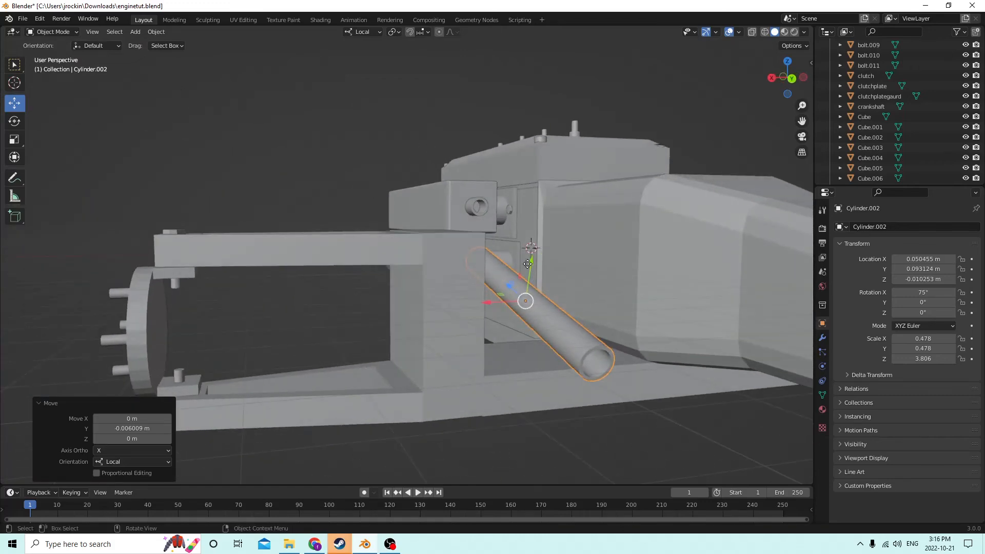
Lower the tilted pipe along its local Y axis and slide it about 0.008 m along local Z into the manifold's end
{"action": "left_click_drag", "start_coordinate": [529, 263], "coordinate": [527, 275]}
{"action": "middle_click_drag", "start_coordinate": [528, 274], "coordinate": [543, 251]}
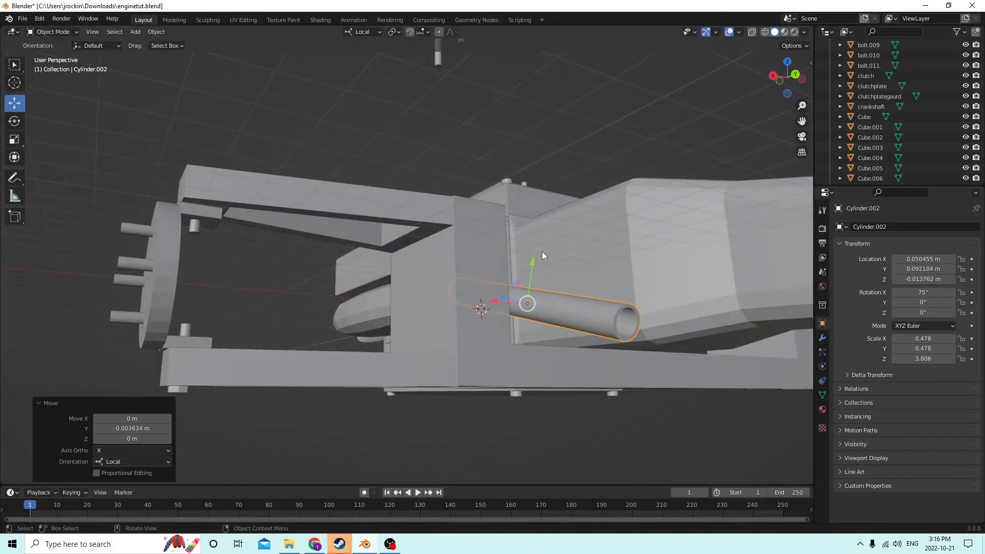
{"action": "left_click_drag", "start_coordinate": [531, 264], "coordinate": [529, 281]}
{"action": "middle_click_drag", "start_coordinate": [530, 281], "coordinate": [569, 302]}
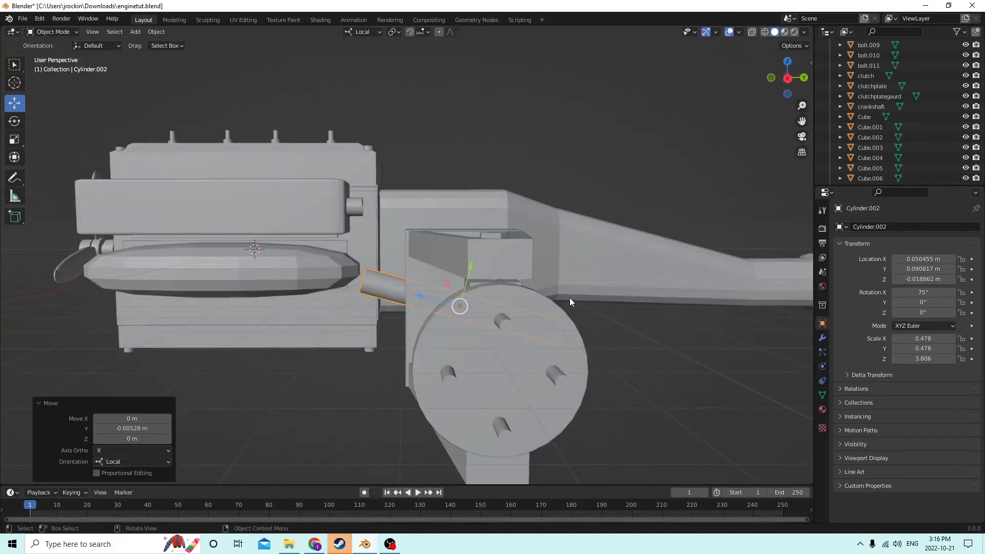
{"action": "left_click_drag", "start_coordinate": [429, 292], "coordinate": [403, 283]}
{"action": "middle_click_drag", "start_coordinate": [402, 284], "coordinate": [396, 283]}
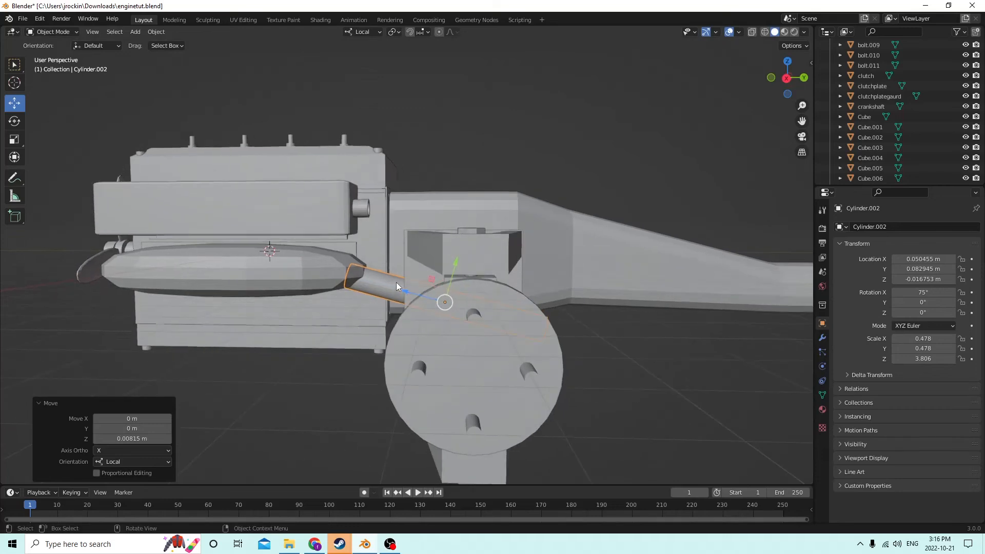
{"action": "key", "text": "g"}
{"action": "key", "text": "y"}
{"action": "key", "text": "y"}
{"action": "left_click", "coordinate": [459, 259]}
{"action": "middle_click_drag", "start_coordinate": [458, 259], "coordinate": [435, 264]}
{"action": "left_click", "coordinate": [435, 264]}
Duplicate the tilted pipe in place and set the copy's X rotation to 90°
{"action": "key", "text": "g"}
{"action": "right_click", "coordinate": [605, 226]}
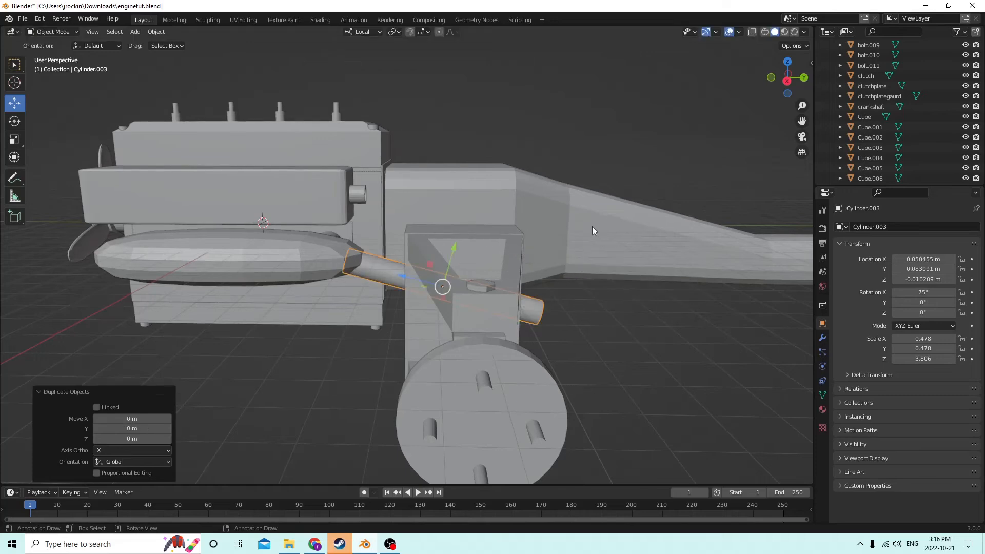
{"action": "middle_click_drag", "start_coordinate": [569, 236], "coordinate": [578, 273]}
{"action": "middle_click_drag", "start_coordinate": [560, 312], "coordinate": [535, 300]}
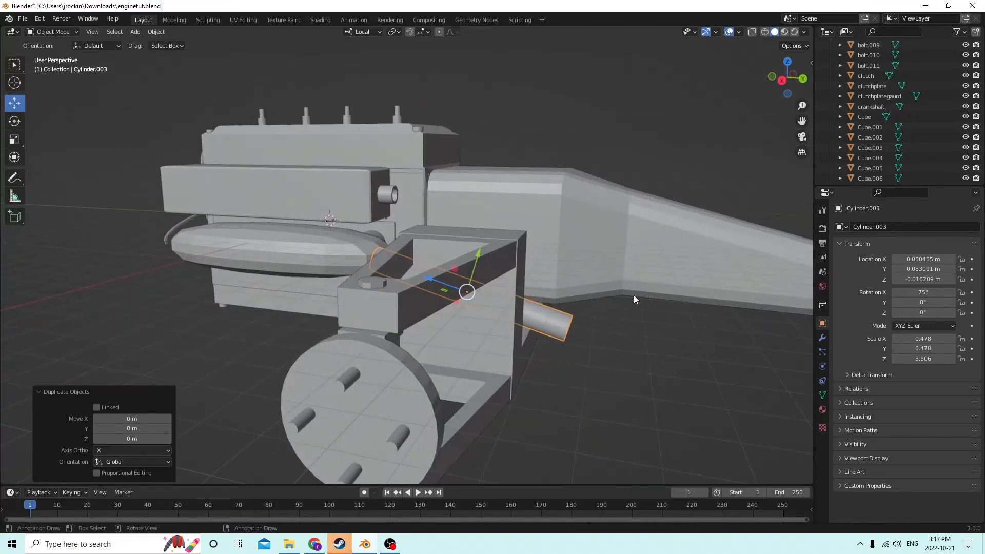
{"action": "left_click", "coordinate": [930, 295]}
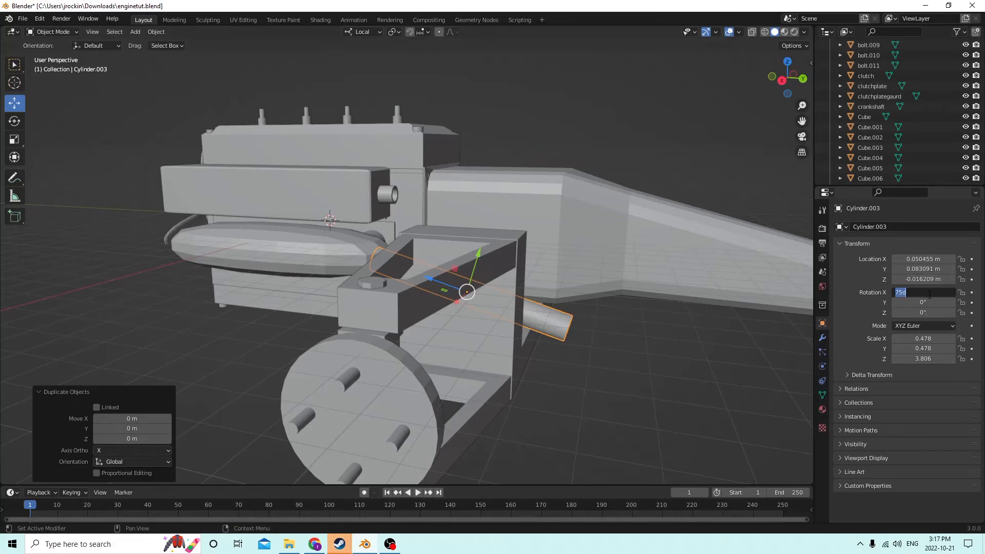
{"action": "type", "text": "90"}
{"action": "key", "text": "Return"}
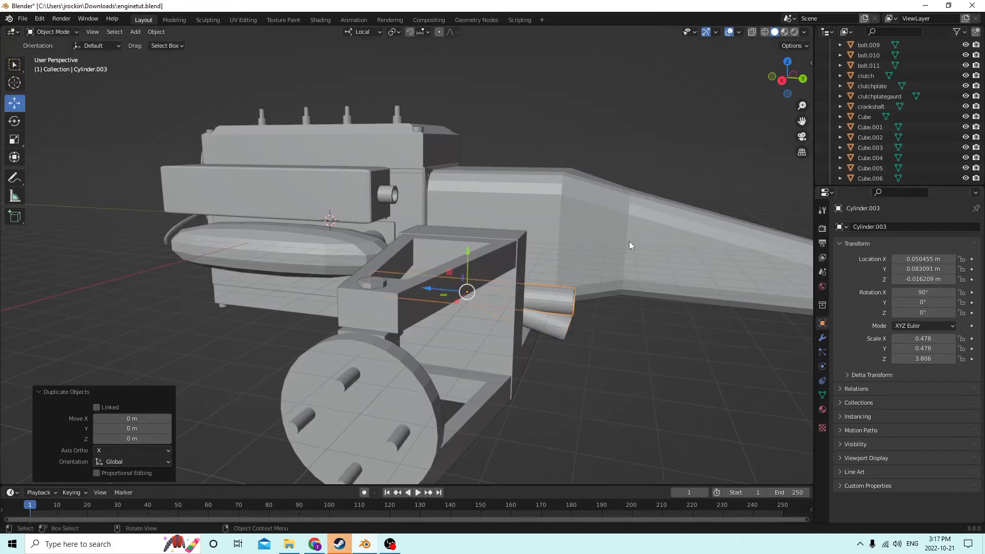
Lower the level pipe about 0.0096 m along local Y and slide it about 0.074 m back to meet the tilted pipe's rear end
{"action": "middle_click_drag", "start_coordinate": [629, 241], "coordinate": [649, 244]}
{"action": "left_click_drag", "start_coordinate": [429, 239], "coordinate": [434, 262]}
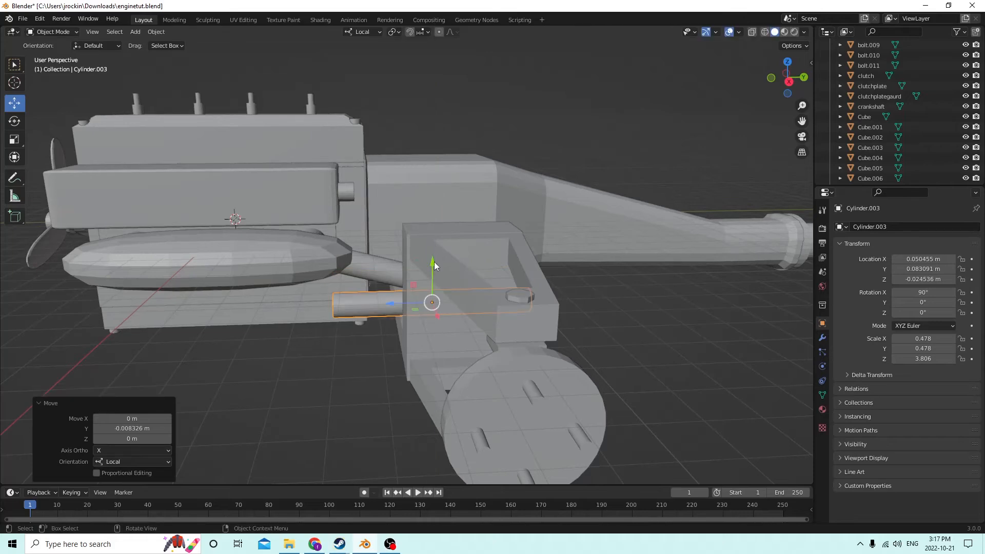
{"action": "middle_click_drag", "start_coordinate": [435, 262], "coordinate": [384, 252]}
{"action": "left_click_drag", "start_coordinate": [451, 321], "coordinate": [656, 316]}
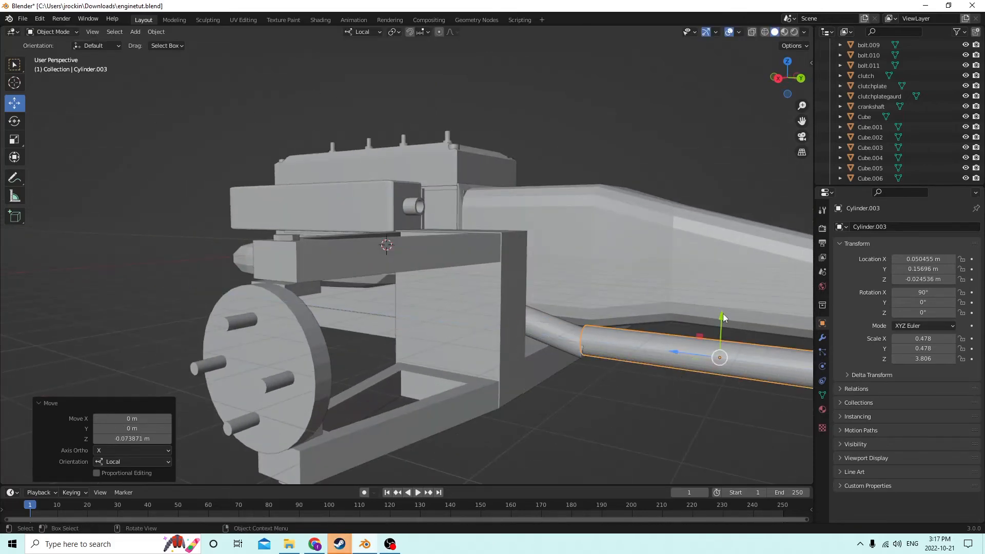
{"action": "left_click_drag", "start_coordinate": [724, 318], "coordinate": [719, 323]}
{"action": "middle_click_drag", "start_coordinate": [718, 323], "coordinate": [629, 327]}
{"action": "scroll", "coordinate": [700, 324], "scroll_direction": "up", "scroll_amount": 4}
{"action": "scroll", "coordinate": [629, 326], "scroll_direction": "up", "scroll_amount": 2}
{"action": "middle_click_drag", "start_coordinate": [565, 343], "coordinate": [691, 364]}
{"action": "middle_click_drag", "start_coordinate": [645, 341], "coordinate": [669, 300]}
{"action": "scroll", "coordinate": [595, 302], "scroll_direction": "down", "scroll_amount": 2}
{"action": "scroll", "coordinate": [626, 301], "scroll_direction": "down", "scroll_amount": 2}
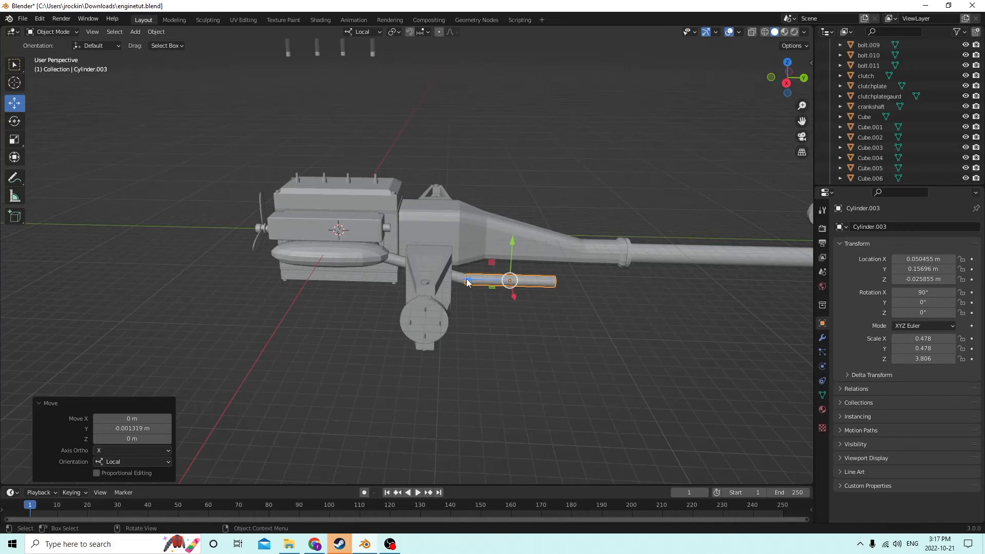
Lengthen the level pipe to a local Z scale of about 6.362, keeping its front end joined to the tilted pipe, and deselect it
{"action": "mouse_move", "coordinate": [468, 281]}
{"action": "left_mouse_down"}
{"action": "mouse_move", "coordinate": [497, 281]}
{"action": "mouse_move", "coordinate": [464, 277]}
{"action": "left_mouse_up"}
{"action": "left_click", "coordinate": [15, 138]}
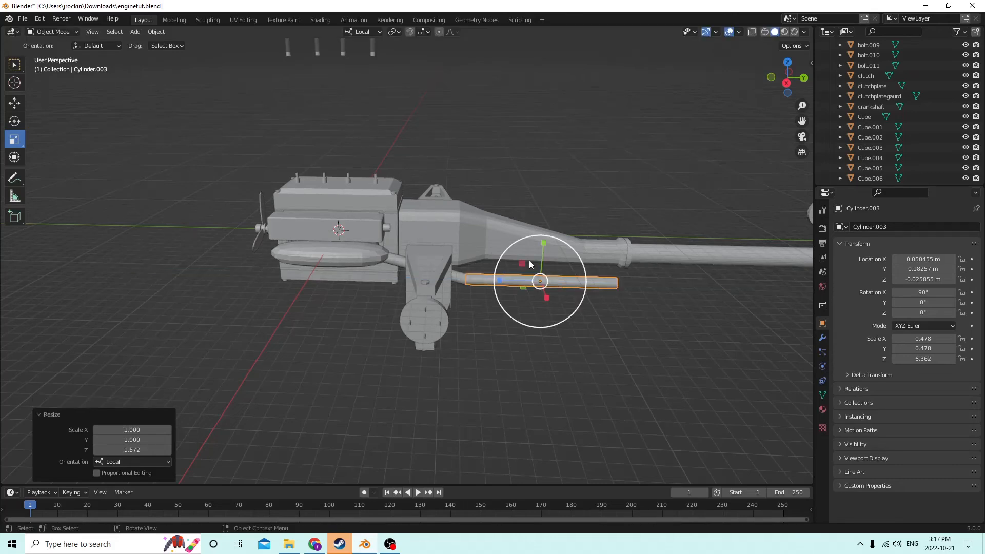
{"action": "scroll", "coordinate": [556, 226], "scroll_direction": "up", "scroll_amount": 5}
{"action": "middle_click_drag", "start_coordinate": [551, 203], "coordinate": [561, 231]}
{"action": "scroll", "coordinate": [636, 240], "scroll_direction": "down", "scroll_amount": 4}
{"action": "middle_click_drag", "start_coordinate": [697, 247], "coordinate": [675, 273]}
{"action": "middle_click_drag", "start_coordinate": [628, 295], "coordinate": [626, 306]}
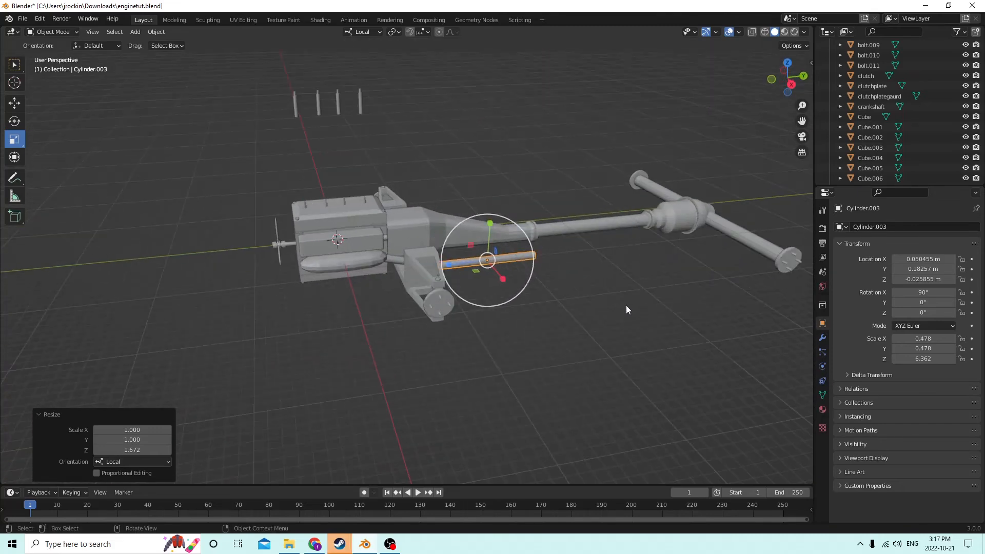
{"action": "left_click", "coordinate": [624, 287]}
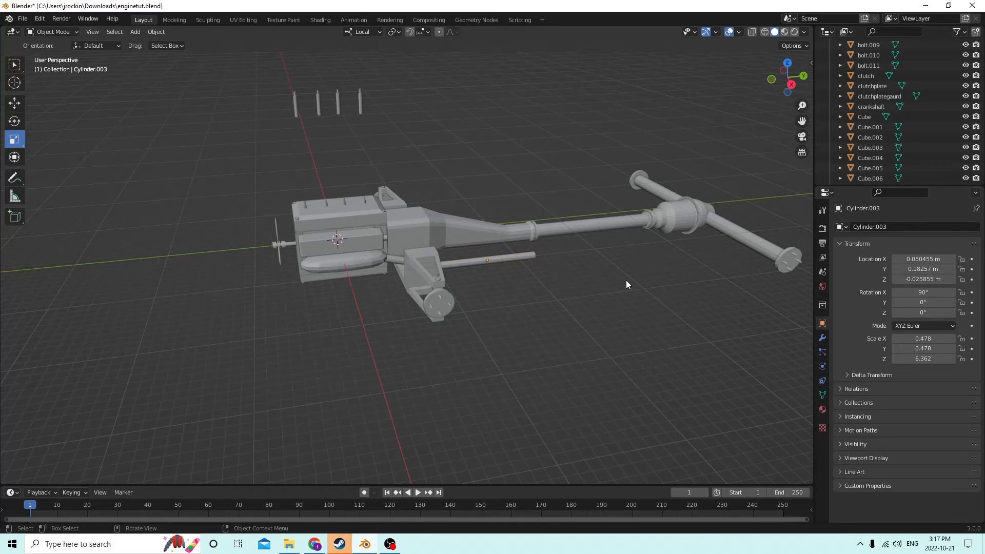
Add a cube and move it about 0.068 m along X and 0.245 m along Y toward the exhaust pipe's rear end
{"action": "middle_click_drag", "start_coordinate": [612, 269], "coordinate": [650, 248]}
{"action": "key", "text": "shift+a"}
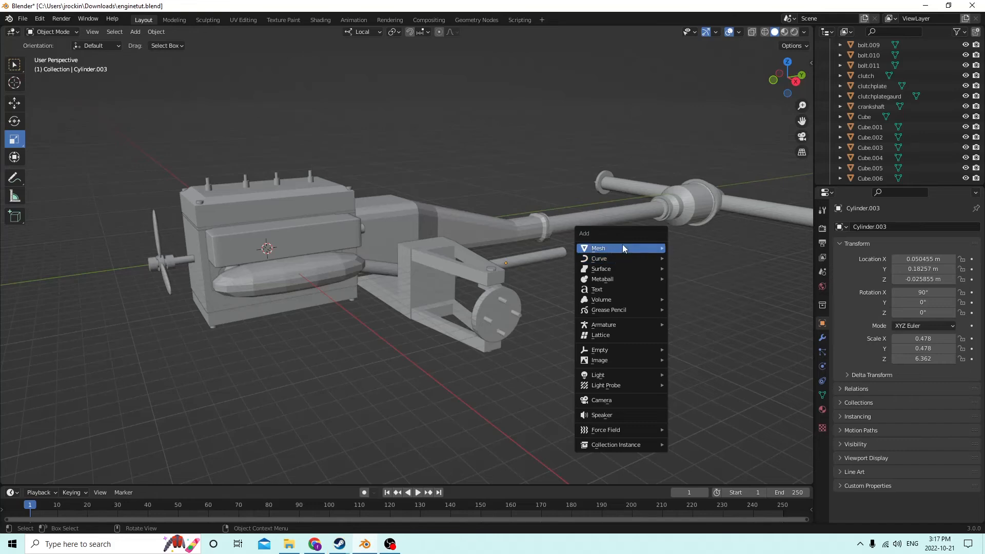
{"action": "mouse_move", "coordinate": [623, 247]}
{"action": "left_click", "coordinate": [685, 258]}
{"action": "middle_click_drag", "start_coordinate": [684, 257], "coordinate": [68, 141]}
{"action": "left_click", "coordinate": [14, 104]}
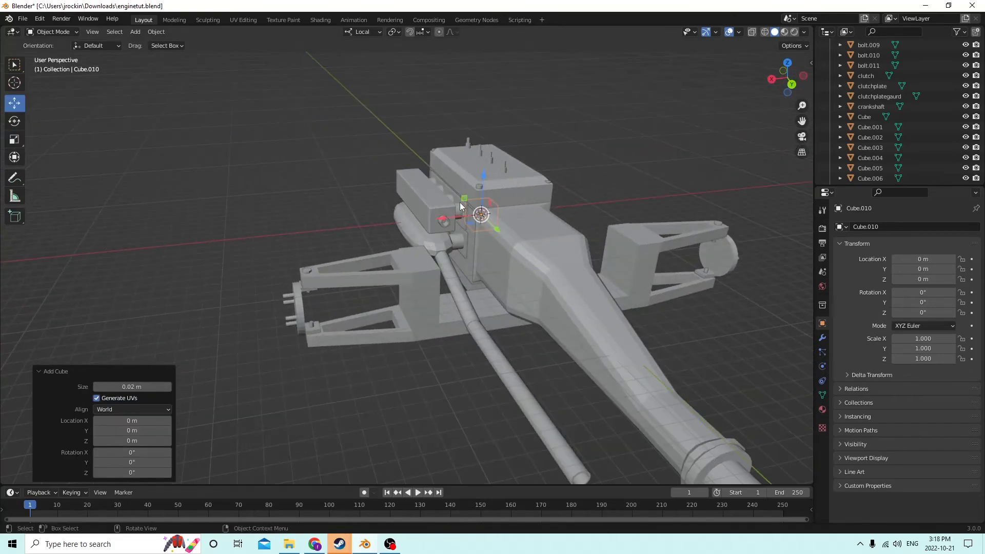
{"action": "left_click_drag", "start_coordinate": [443, 221], "coordinate": [363, 224]}
{"action": "middle_click_drag", "start_coordinate": [382, 232], "coordinate": [493, 251]}
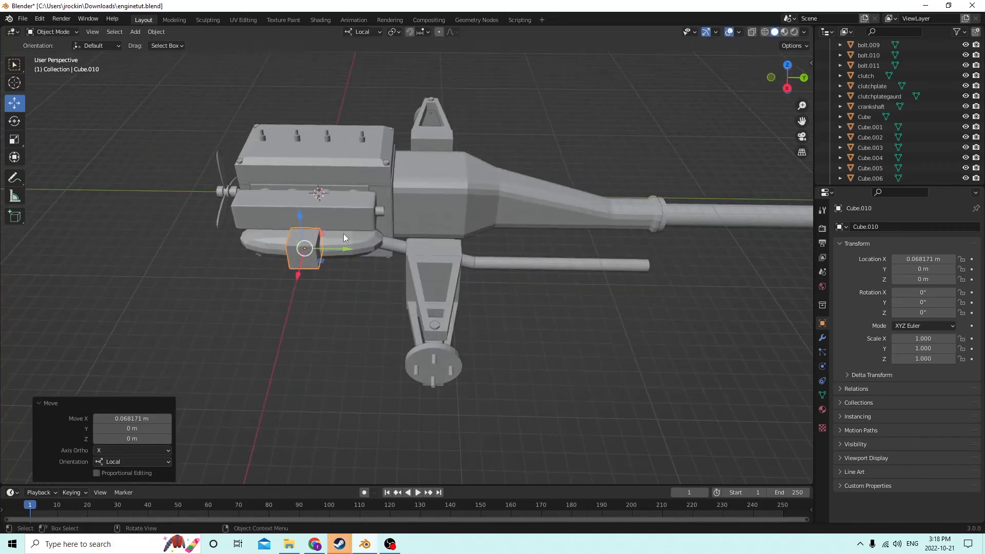
{"action": "left_click_drag", "start_coordinate": [355, 250], "coordinate": [718, 251]}
{"action": "middle_click_drag", "start_coordinate": [718, 252], "coordinate": [589, 194]}
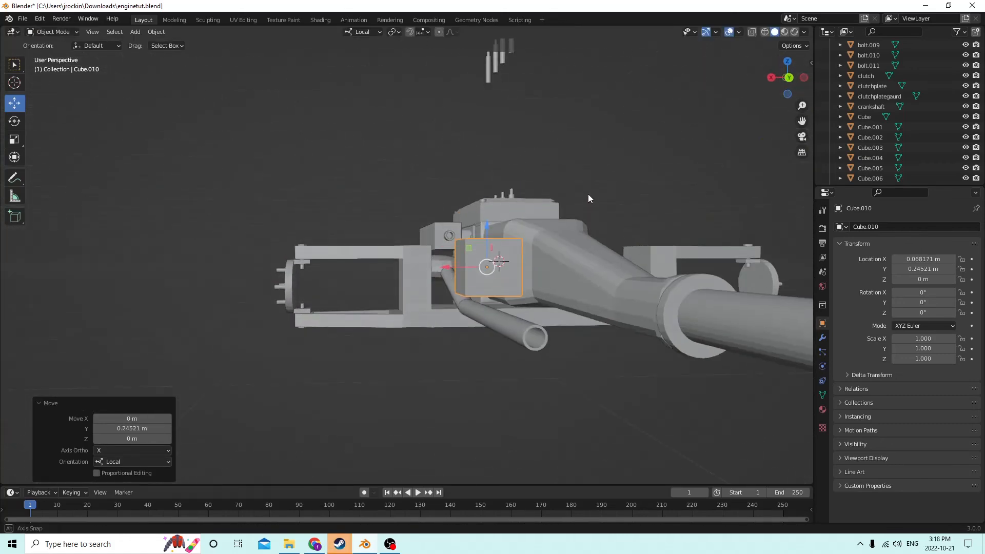
Lower the cube to about Z -0.0267 m and shift it to about X 0.0479 m onto the pipe's end
{"action": "left_click_drag", "start_coordinate": [488, 230], "coordinate": [490, 380]}
{"action": "middle_click_drag", "start_coordinate": [490, 380], "coordinate": [509, 347]}
{"action": "left_click_drag", "start_coordinate": [522, 368], "coordinate": [612, 358]}
{"action": "middle_click_drag", "start_coordinate": [614, 374], "coordinate": [659, 234]}
Bevel the cube's four lengthwise edges about 0.006 m wide with three segments to form a rounded muffler body
{"action": "key", "text": "Tab"}
{"action": "scroll", "coordinate": [719, 279], "scroll_direction": "up", "scroll_amount": 2}
{"action": "scroll", "coordinate": [591, 106], "scroll_direction": "down", "scroll_amount": 3}
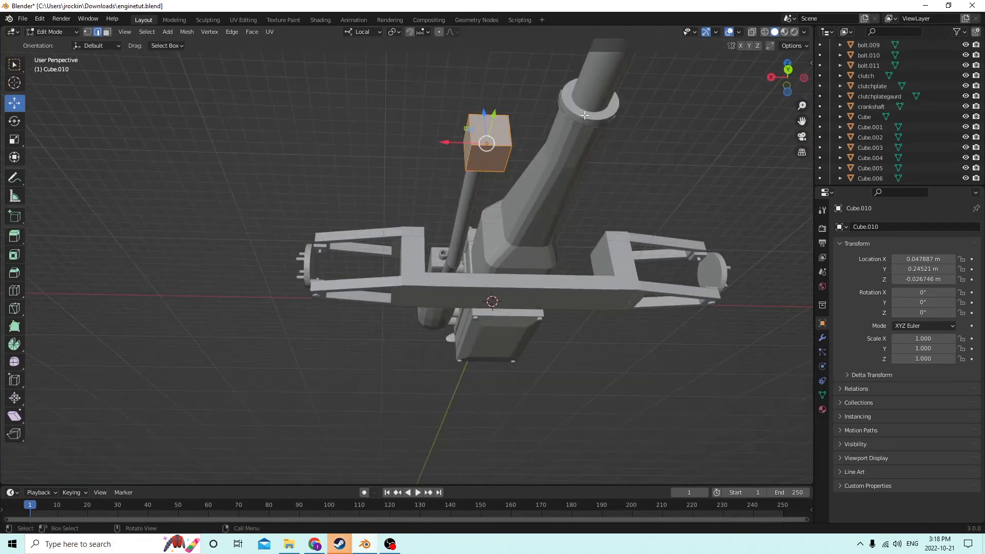
{"action": "left_click", "coordinate": [506, 161]}
{"action": "middle_click_drag", "start_coordinate": [505, 161], "coordinate": [573, 265]}
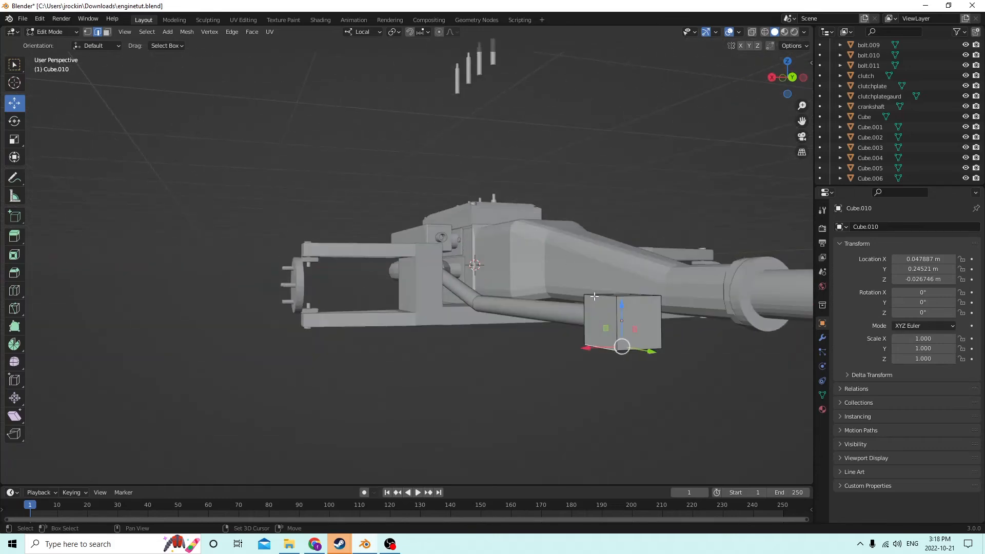
{"action": "middle_click_drag", "start_coordinate": [594, 296], "coordinate": [555, 334]}
{"action": "key", "text": "ctrl+b"}
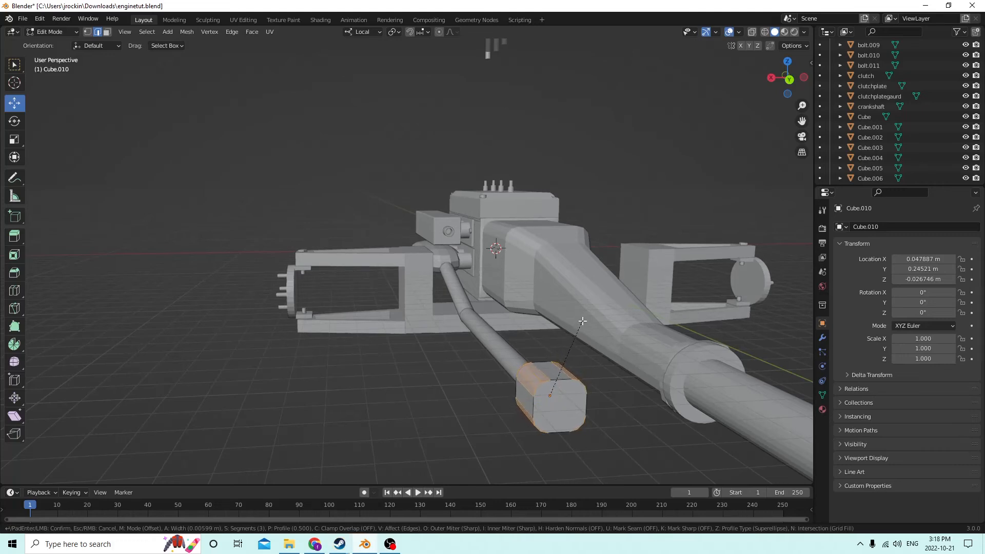
{"action": "left_click", "coordinate": [578, 319]}
{"action": "middle_click_drag", "start_coordinate": [577, 318], "coordinate": [553, 301]}
{"action": "key", "text": "Tab"}
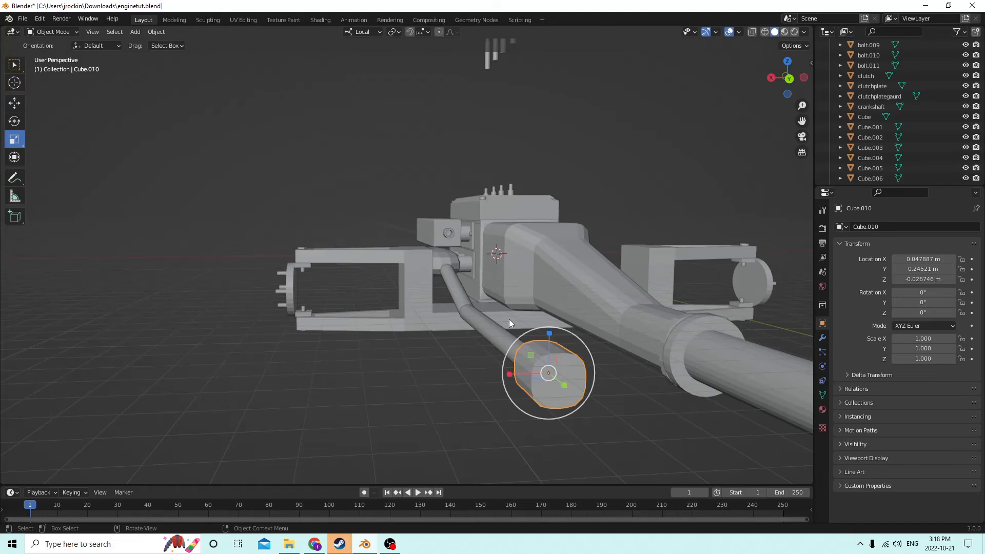
Flatten the muffler body to a Z scale of about 0.621 and enlarge it uniformly by a factor of about 1.169
{"action": "left_click_drag", "start_coordinate": [550, 333], "coordinate": [552, 352]}
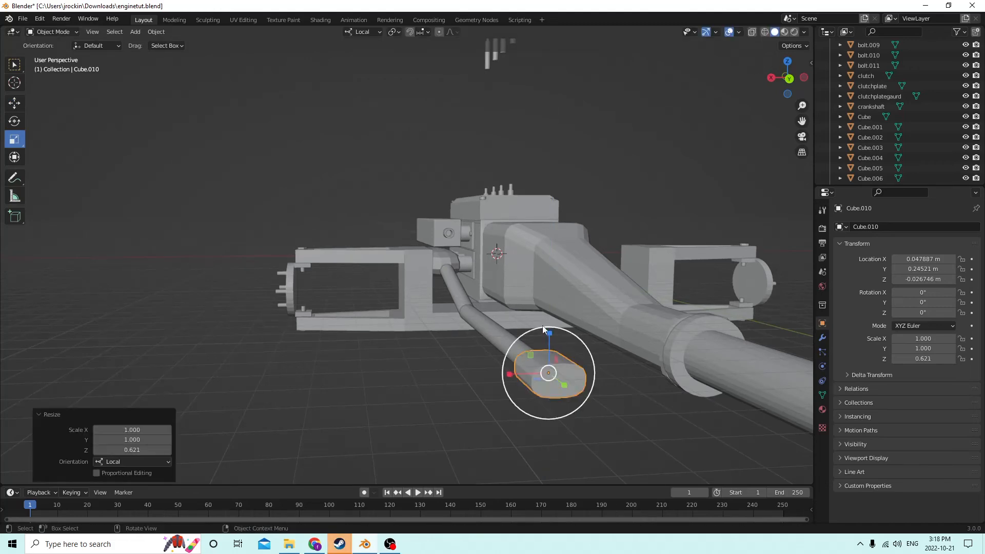
{"action": "middle_click_drag", "start_coordinate": [543, 325], "coordinate": [529, 369]}
{"action": "left_click_drag", "start_coordinate": [490, 450], "coordinate": [484, 452]}
{"action": "middle_click_drag", "start_coordinate": [483, 452], "coordinate": [557, 306]}
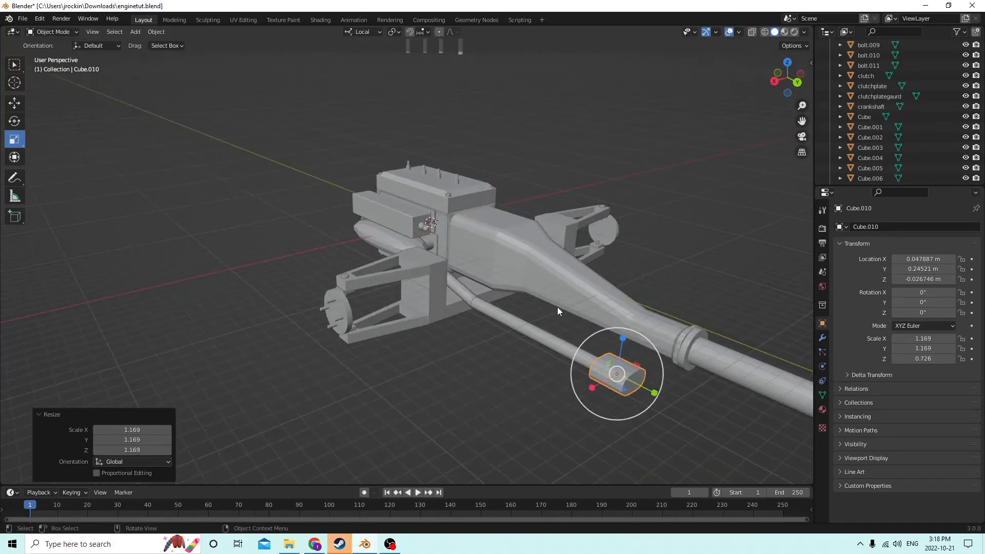
Stretch the muffler body along local Y to a scale of about 1.759 and widen it along X to about 1.388
{"action": "key", "text": "s"}
{"action": "key", "text": "y"}
{"action": "key", "text": "y"}
{"action": "left_click", "coordinate": [673, 402]}
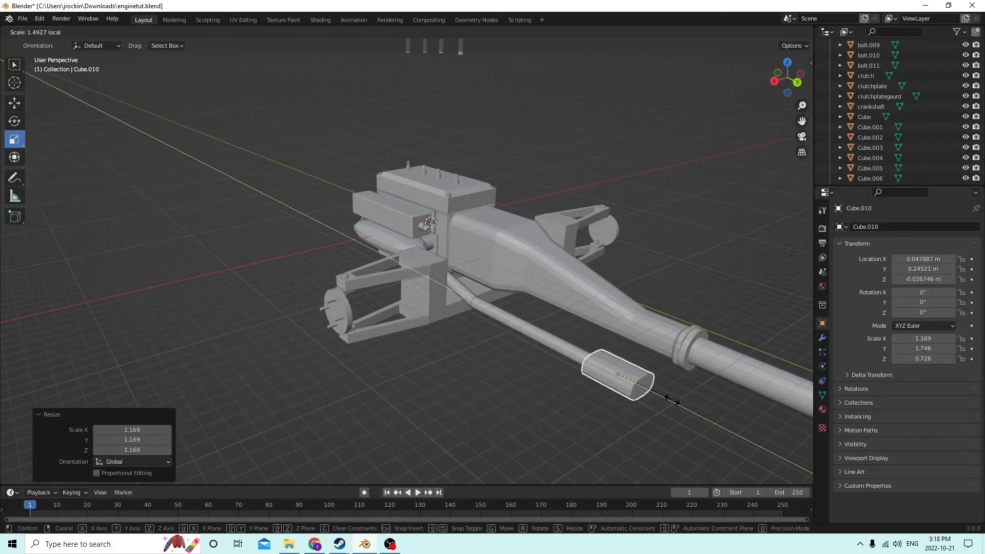
{"action": "middle_click_drag", "start_coordinate": [674, 401], "coordinate": [600, 390]}
{"action": "left_click_drag", "start_coordinate": [654, 423], "coordinate": [649, 427]}
{"action": "middle_click_drag", "start_coordinate": [648, 428], "coordinate": [540, 283]}
Raise the muffler body about 0.0007 m and nudge it sideways to center it on the exhaust pipe
{"action": "left_click", "coordinate": [8, 104]}
{"action": "middle_click_drag", "start_coordinate": [176, 127], "coordinate": [719, 279]}
{"action": "left_click_drag", "start_coordinate": [698, 272], "coordinate": [696, 271]}
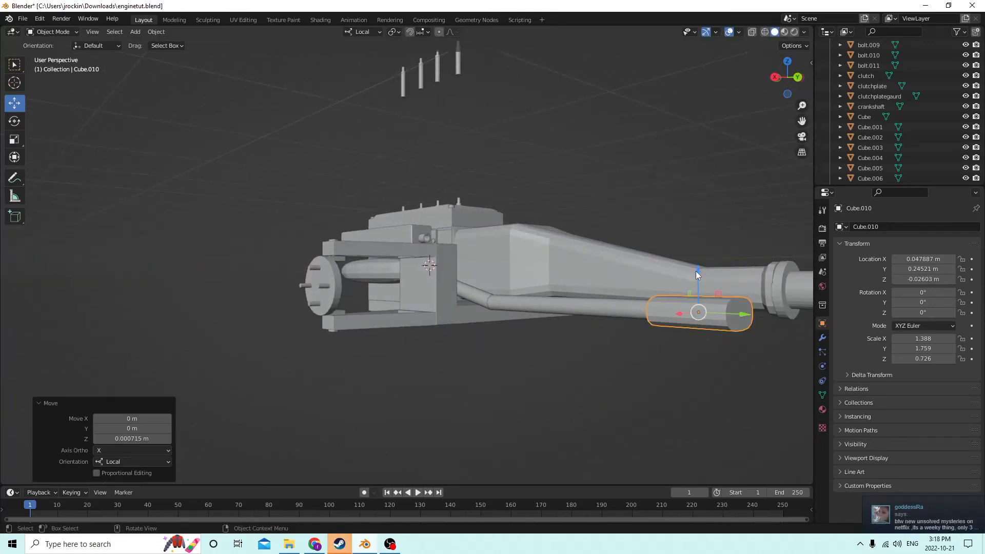
{"action": "middle_click_drag", "start_coordinate": [675, 272], "coordinate": [697, 388]}
{"action": "middle_click_drag", "start_coordinate": [654, 361], "coordinate": [451, 359]}
{"action": "left_click_drag", "start_coordinate": [342, 422], "coordinate": [347, 422]}
{"action": "middle_click_drag", "start_coordinate": [347, 422], "coordinate": [642, 347]}
Duplicate the level exhaust pipe and slide the copy about 0.14 m along local Z to the rear of the muffler
{"action": "left_click", "coordinate": [577, 319]}
{"action": "key", "text": "shift+d"}
{"action": "right_click", "coordinate": [762, 332]}
{"action": "middle_click_drag", "start_coordinate": [762, 334], "coordinate": [479, 275]}
{"action": "key", "text": "g"}
{"action": "key", "text": "z"}
{"action": "key", "text": "z"}
{"action": "left_click", "coordinate": [710, 288]}
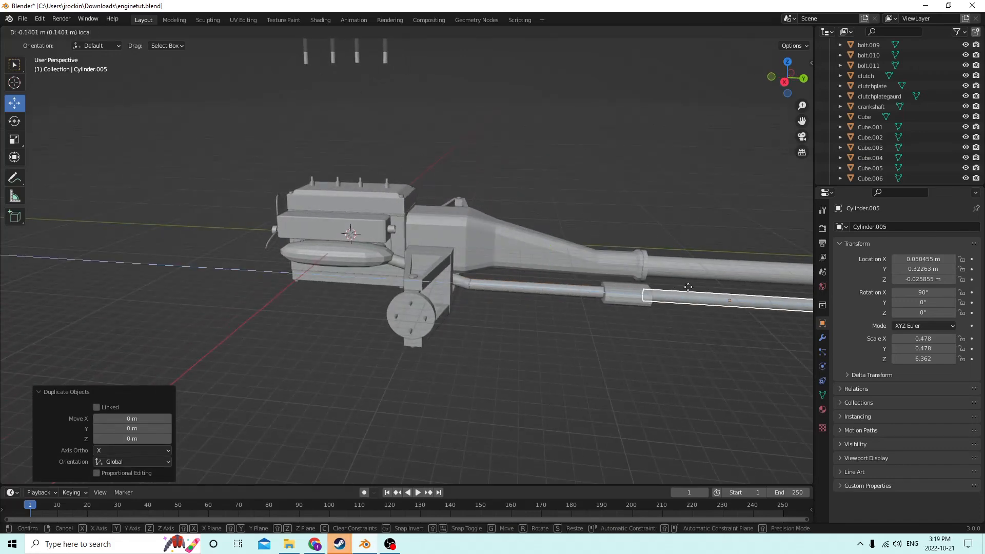
{"action": "middle_click_drag", "start_coordinate": [710, 288], "coordinate": [685, 310]}
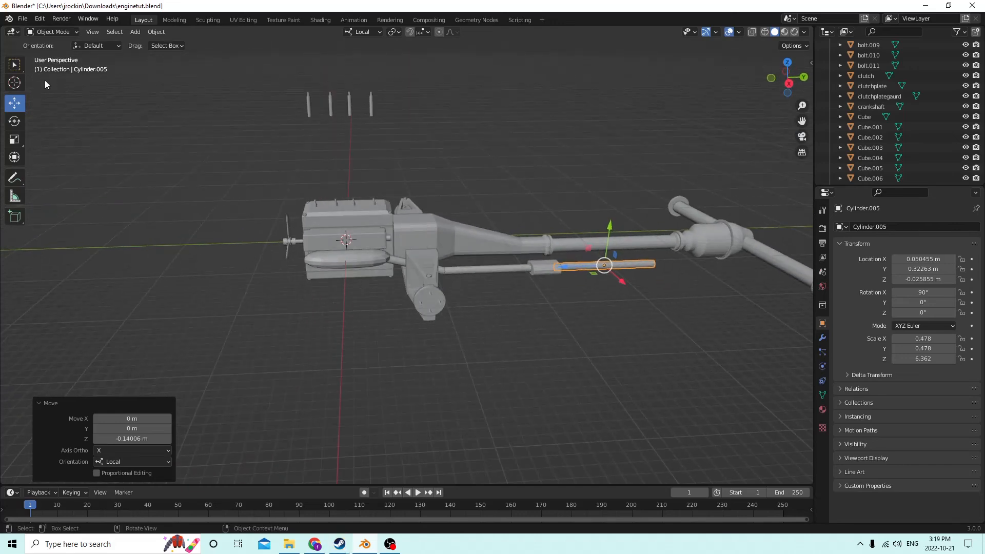
Lengthen the tail pipe to a local Z scale of about 19.816 and slide it about 0.136 m farther back
{"action": "left_click", "coordinate": [15, 139]}
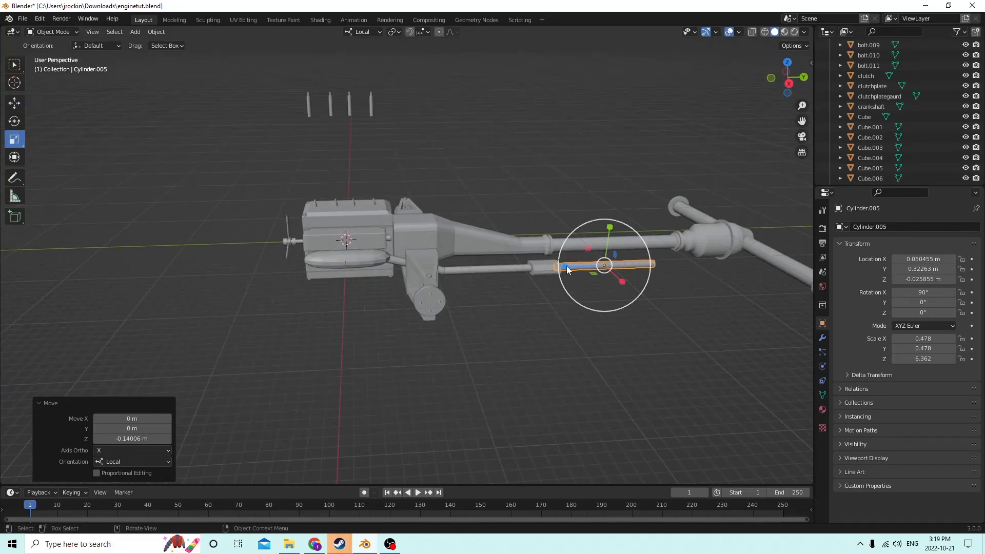
{"action": "left_click_drag", "start_coordinate": [566, 266], "coordinate": [481, 270]}
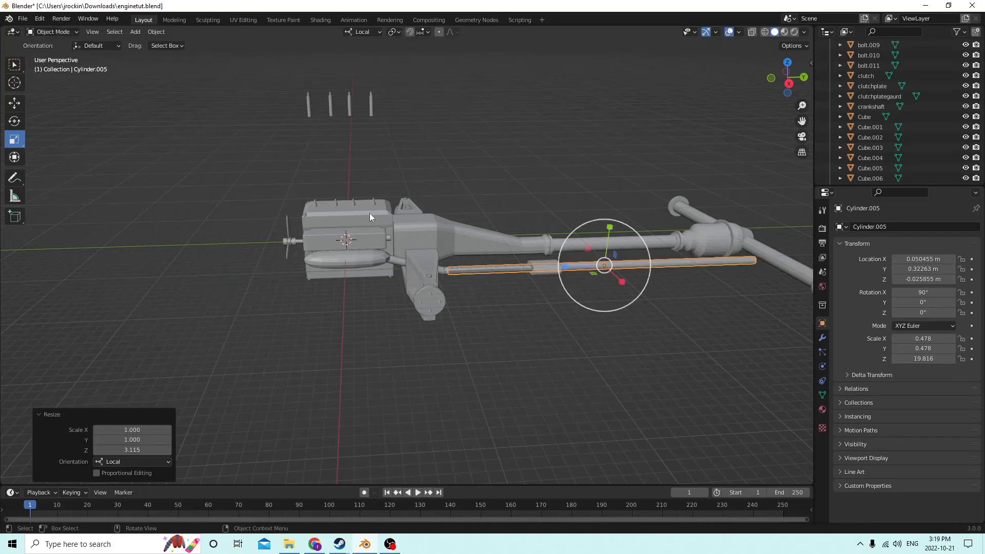
{"action": "left_click", "coordinate": [13, 106]}
{"action": "left_click_drag", "start_coordinate": [557, 271], "coordinate": [668, 265]}
{"action": "middle_click_drag", "start_coordinate": [677, 260], "coordinate": [749, 256]}
{"action": "scroll", "coordinate": [657, 248], "scroll_direction": "up", "scroll_amount": 2}
{"action": "scroll", "coordinate": [681, 246], "scroll_direction": "down", "scroll_amount": 2}
Shorten the tail pipe to a local Z scale of about 17.235 and slide it about 0.026 m forward into the muffler
{"action": "left_click", "coordinate": [15, 139]}
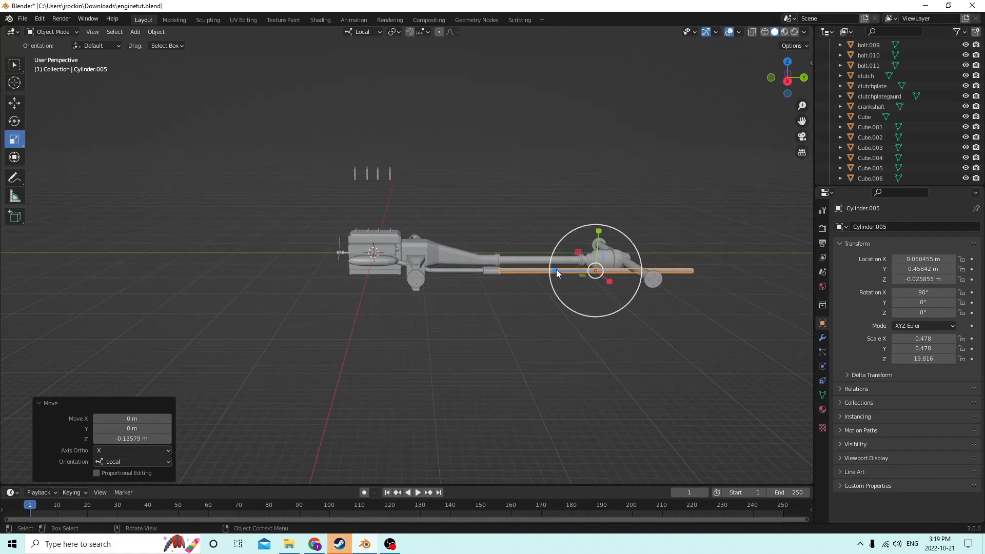
{"action": "left_click_drag", "start_coordinate": [557, 269], "coordinate": [537, 269]}
{"action": "left_click", "coordinate": [17, 103]}
{"action": "middle_click_drag", "start_coordinate": [536, 269], "coordinate": [602, 248]}
{"action": "scroll", "coordinate": [603, 245], "scroll_direction": "up", "scroll_amount": 1}
{"action": "middle_click_drag", "start_coordinate": [488, 225], "coordinate": [507, 219]}
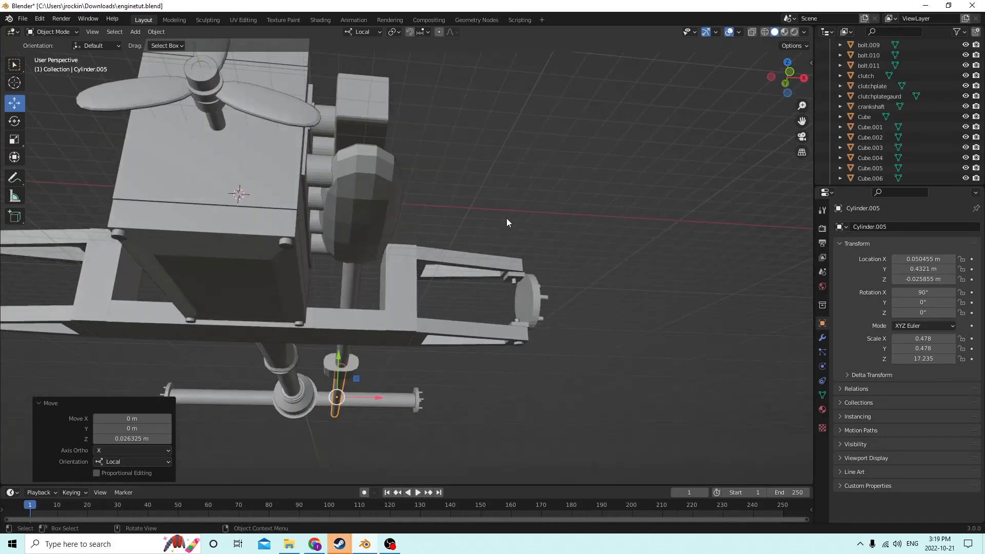
Examine the exhaust run part by part, selecting the side manifold pieces, the angled pipe, the level pipe and the muffler
{"action": "left_click", "coordinate": [331, 170]}
{"action": "left_click", "coordinate": [318, 171]}
{"action": "middle_click_drag", "start_coordinate": [349, 179], "coordinate": [281, 232]}
{"action": "left_click", "coordinate": [328, 262]}
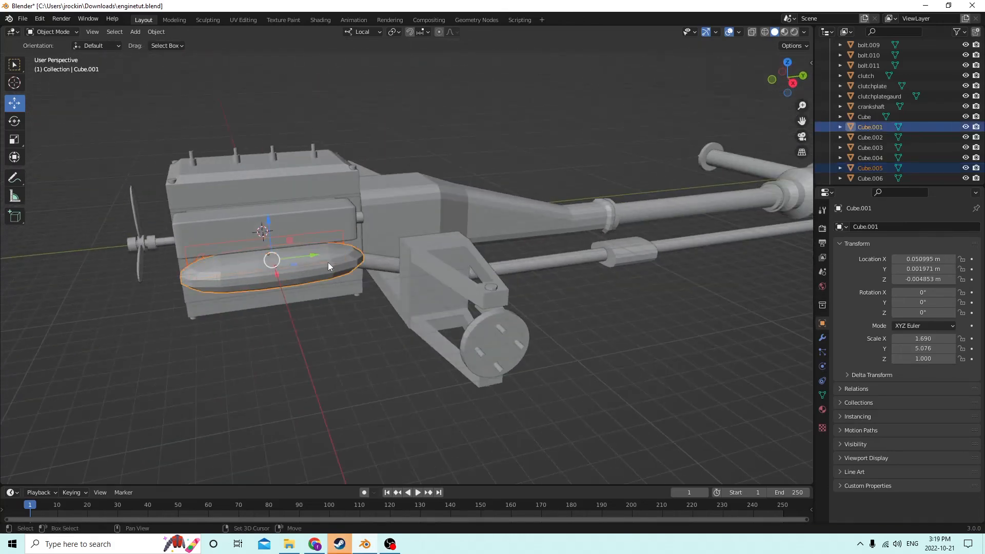
{"action": "left_click", "coordinate": [373, 260], "text": "shift"}
{"action": "middle_click_drag", "start_coordinate": [368, 257], "coordinate": [348, 260]}
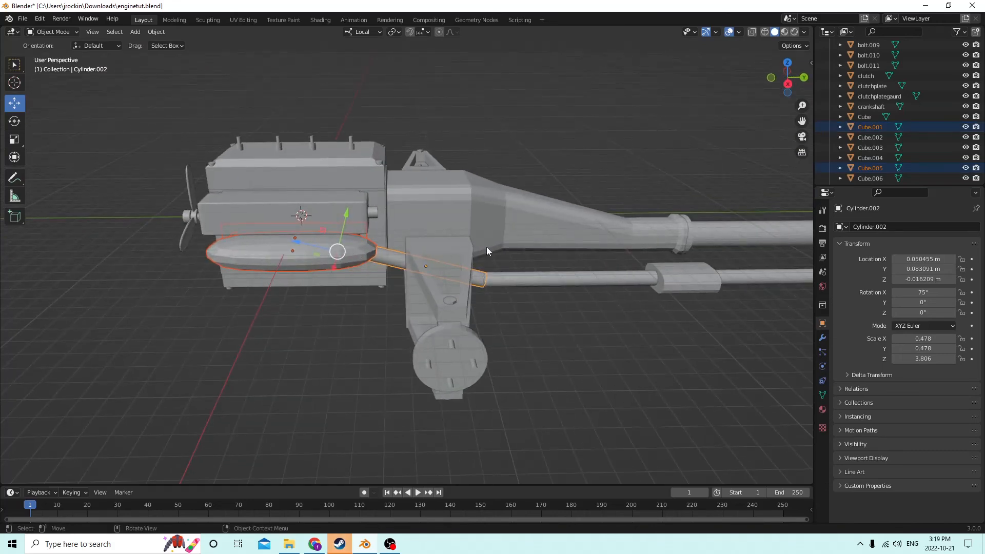
{"action": "middle_click_drag", "start_coordinate": [486, 247], "coordinate": [456, 226]}
{"action": "left_click", "coordinate": [499, 304]}
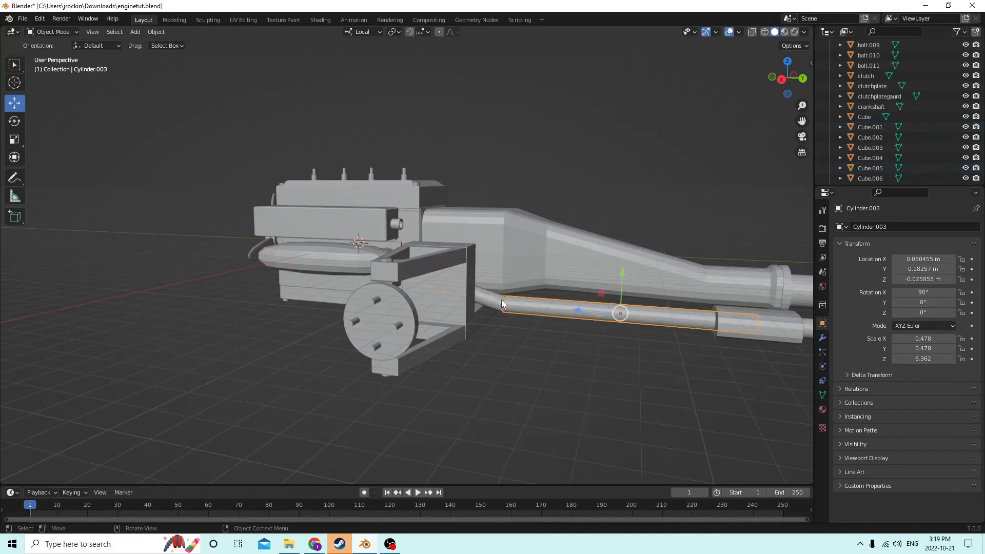
{"action": "middle_click_drag", "start_coordinate": [501, 300], "coordinate": [708, 326]}
{"action": "left_click", "coordinate": [642, 334], "text": "shift"}
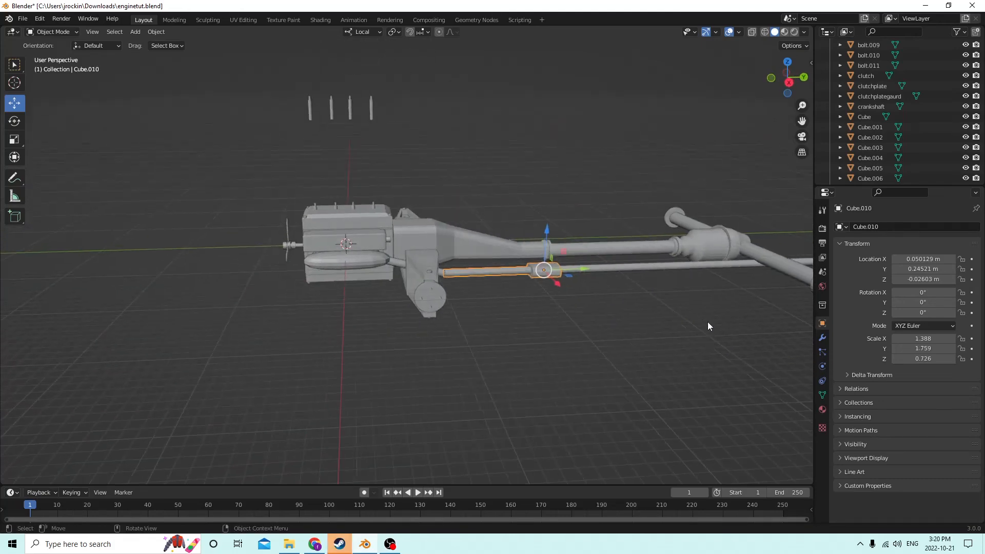
Slide the tail pipe about 0.004 m farther back along its local Z axis
{"action": "left_click", "coordinate": [651, 264]}
{"action": "middle_click_drag", "start_coordinate": [654, 261], "coordinate": [646, 279]}
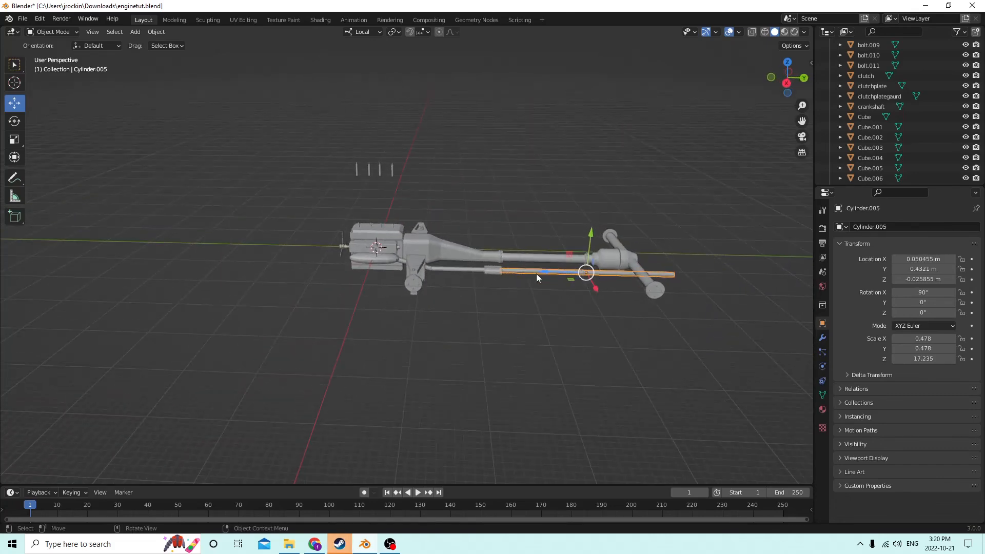
{"action": "left_click_drag", "start_coordinate": [541, 271], "coordinate": [545, 270]}
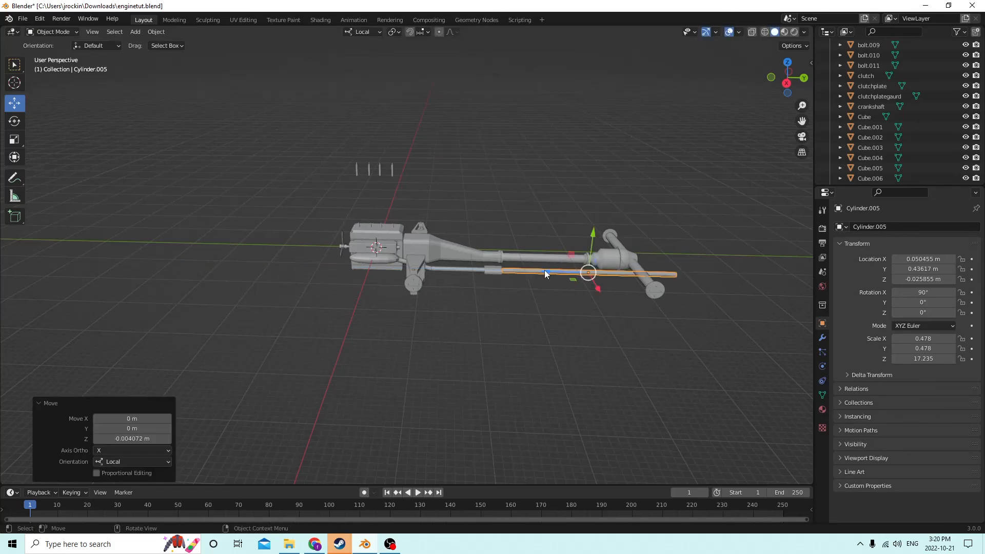
{"action": "scroll", "coordinate": [543, 270], "scroll_direction": "up", "scroll_amount": 2}
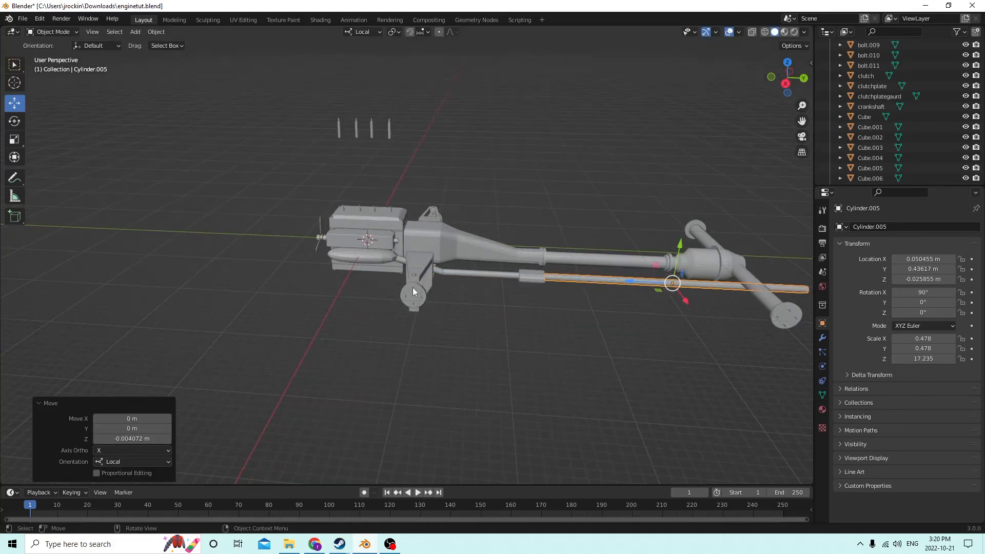
{"action": "mouse_move", "coordinate": [413, 287]}
{"action": "middle_mouse_down"}
{"action": "mouse_move", "coordinate": [451, 270]}
{"action": "mouse_move", "coordinate": [534, 286]}
{"action": "mouse_move", "coordinate": [539, 264]}
{"action": "mouse_move", "coordinate": [565, 283]}
{"action": "mouse_move", "coordinate": [394, 304]}
{"action": "mouse_move", "coordinate": [518, 288]}
{"action": "mouse_move", "coordinate": [509, 289]}
{"action": "mouse_move", "coordinate": [497, 263]}
{"action": "mouse_move", "coordinate": [452, 255]}
{"action": "mouse_move", "coordinate": [472, 198]}
{"action": "mouse_move", "coordinate": [521, 201]}
{"action": "mouse_move", "coordinate": [559, 294]}
{"action": "mouse_move", "coordinate": [522, 303]}
{"action": "mouse_move", "coordinate": [418, 276]}
{"action": "mouse_move", "coordinate": [408, 326]}
{"action": "mouse_move", "coordinate": [533, 276]}
{"action": "mouse_move", "coordinate": [600, 280]}
{"action": "mouse_move", "coordinate": [380, 263]}
{"action": "mouse_move", "coordinate": [217, 264]}
{"action": "mouse_move", "coordinate": [140, 246]}
{"action": "mouse_move", "coordinate": [449, 268]}
{"action": "mouse_move", "coordinate": [490, 291]}
{"action": "mouse_move", "coordinate": [461, 322]}
{"action": "mouse_move", "coordinate": [522, 269]}
{"action": "mouse_move", "coordinate": [539, 282]}
{"action": "mouse_move", "coordinate": [523, 288]}
{"action": "mouse_move", "coordinate": [413, 260]}
{"action": "mouse_move", "coordinate": [485, 275]}
{"action": "mouse_move", "coordinate": [310, 275]}
{"action": "mouse_move", "coordinate": [416, 279]}
{"action": "mouse_move", "coordinate": [339, 263]}
{"action": "mouse_move", "coordinate": [332, 269]}
{"action": "mouse_move", "coordinate": [340, 278]}
{"action": "mouse_move", "coordinate": [329, 258]}
{"action": "mouse_move", "coordinate": [265, 276]}
{"action": "mouse_move", "coordinate": [319, 269]}
{"action": "mouse_move", "coordinate": [510, 290]}
{"action": "mouse_move", "coordinate": [473, 288]}
{"action": "mouse_move", "coordinate": [726, 277]}
{"action": "mouse_move", "coordinate": [702, 287]}
{"action": "mouse_move", "coordinate": [499, 282]}
{"action": "mouse_move", "coordinate": [548, 289]}
{"action": "mouse_move", "coordinate": [480, 269]}
{"action": "mouse_move", "coordinate": [450, 278]}
{"action": "mouse_move", "coordinate": [503, 285]}
{"action": "mouse_move", "coordinate": [490, 267]}
{"action": "mouse_move", "coordinate": [563, 276]}
{"action": "mouse_move", "coordinate": [447, 278]}
{"action": "mouse_move", "coordinate": [568, 291]}
{"action": "mouse_move", "coordinate": [449, 276]}
{"action": "mouse_move", "coordinate": [229, 292]}
{"action": "mouse_move", "coordinate": [267, 279]}
{"action": "mouse_move", "coordinate": [373, 274]}
{"action": "mouse_move", "coordinate": [451, 285]}
{"action": "mouse_move", "coordinate": [467, 325]}
{"action": "mouse_move", "coordinate": [474, 295]}
{"action": "mouse_move", "coordinate": [691, 315]}
{"action": "mouse_move", "coordinate": [609, 312]}
{"action": "mouse_move", "coordinate": [632, 321]}
{"action": "mouse_move", "coordinate": [646, 319]}
{"action": "mouse_move", "coordinate": [539, 304]}
{"action": "mouse_move", "coordinate": [377, 319]}
{"action": "middle_mouse_up"}
{"action": "scroll", "coordinate": [451, 270], "scroll_direction": "up", "scroll_amount": 4}
{"action": "scroll", "coordinate": [461, 323], "scroll_direction": "up", "scroll_amount": 4}
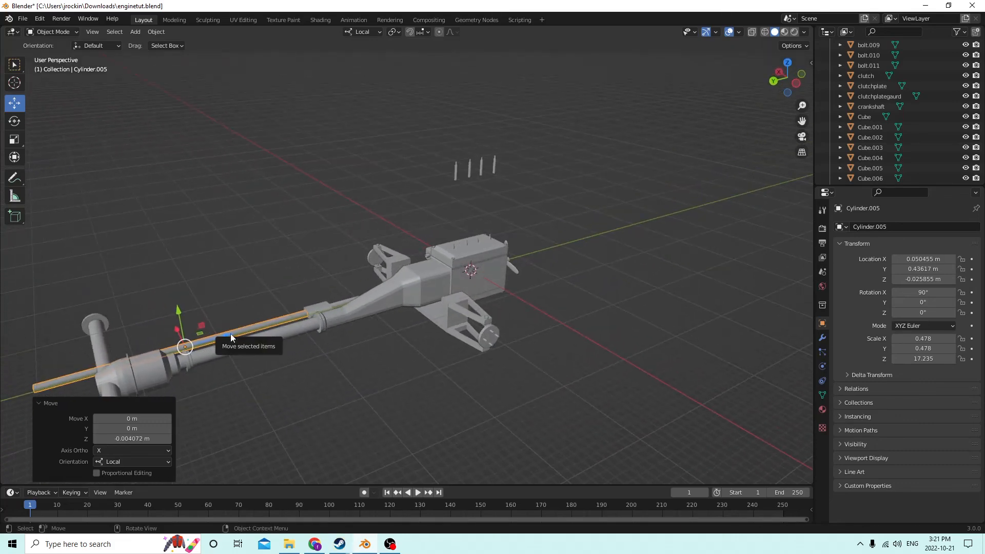